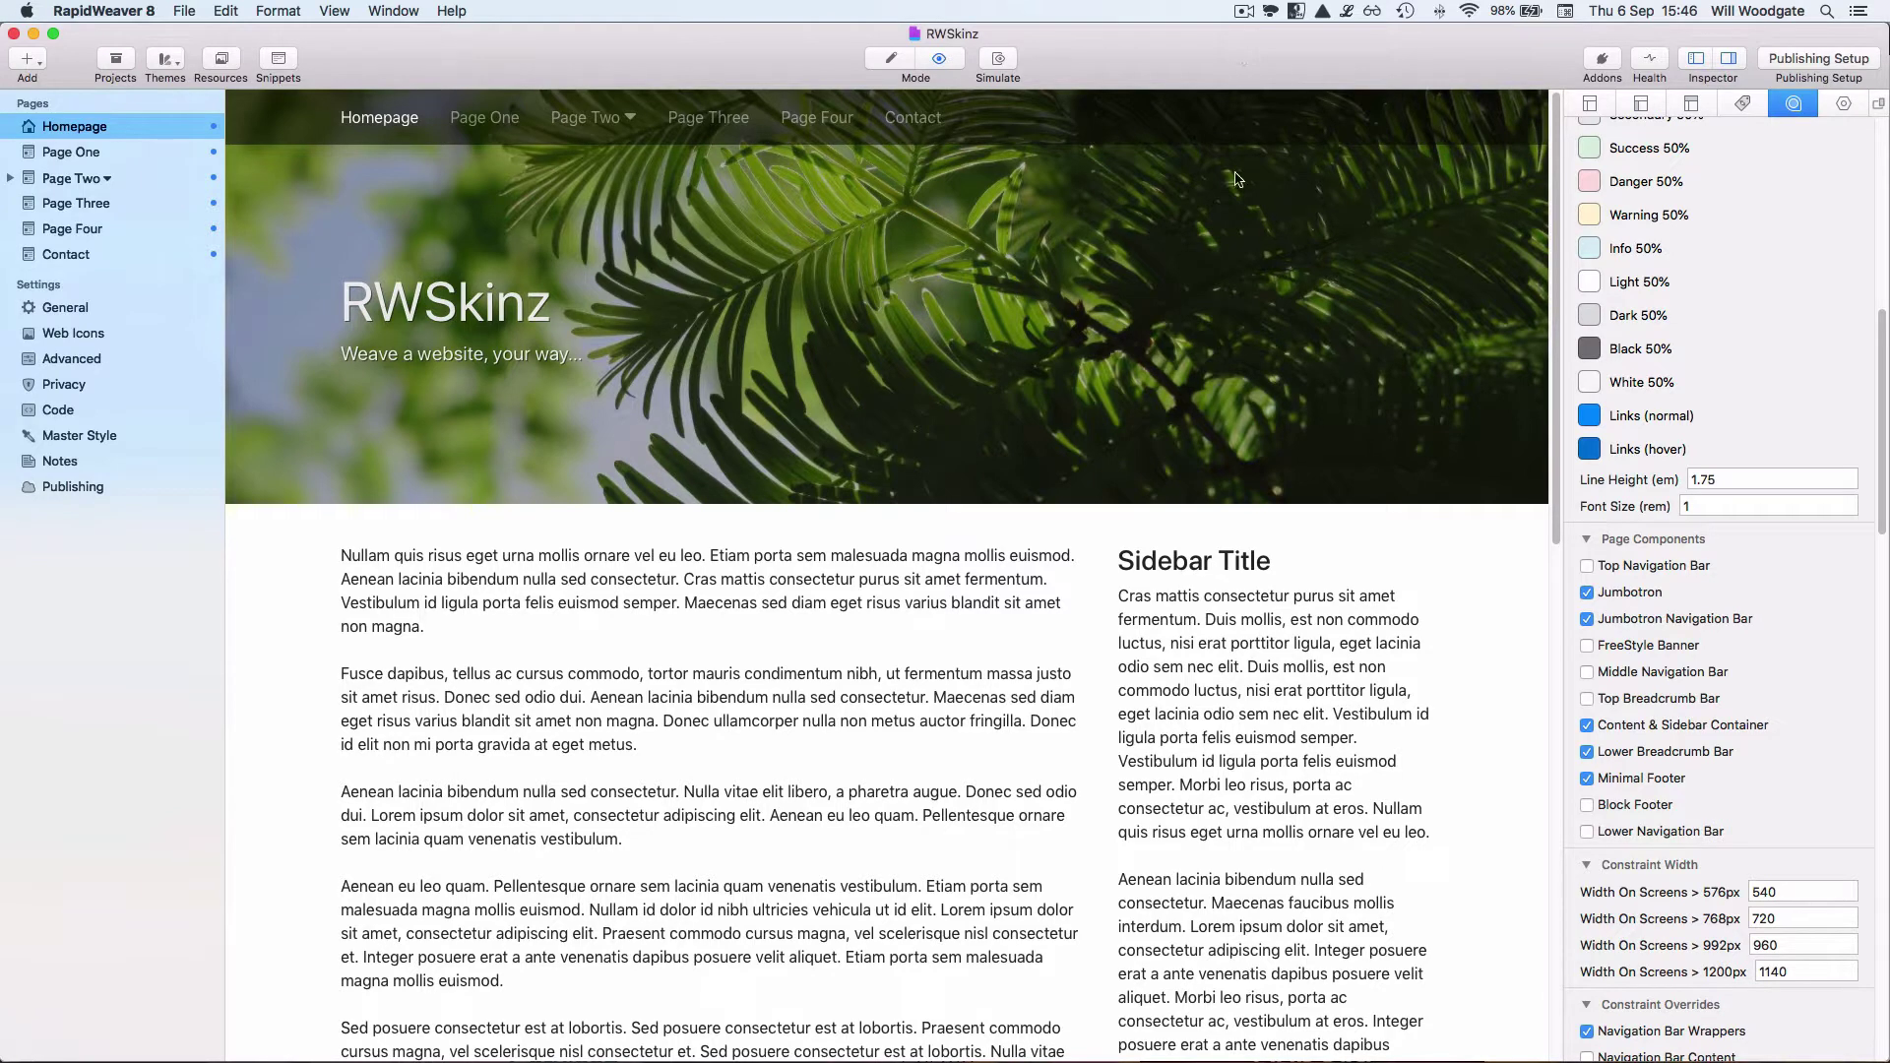
Show the ExtraContent container placeholders in the preview, then hide them again.
{"action": "scroll", "coordinate": [1724, 774], "scroll_direction": "down", "scroll_amount": 5}
{"action": "scroll", "coordinate": [1724, 773], "scroll_direction": "down", "scroll_amount": 15}
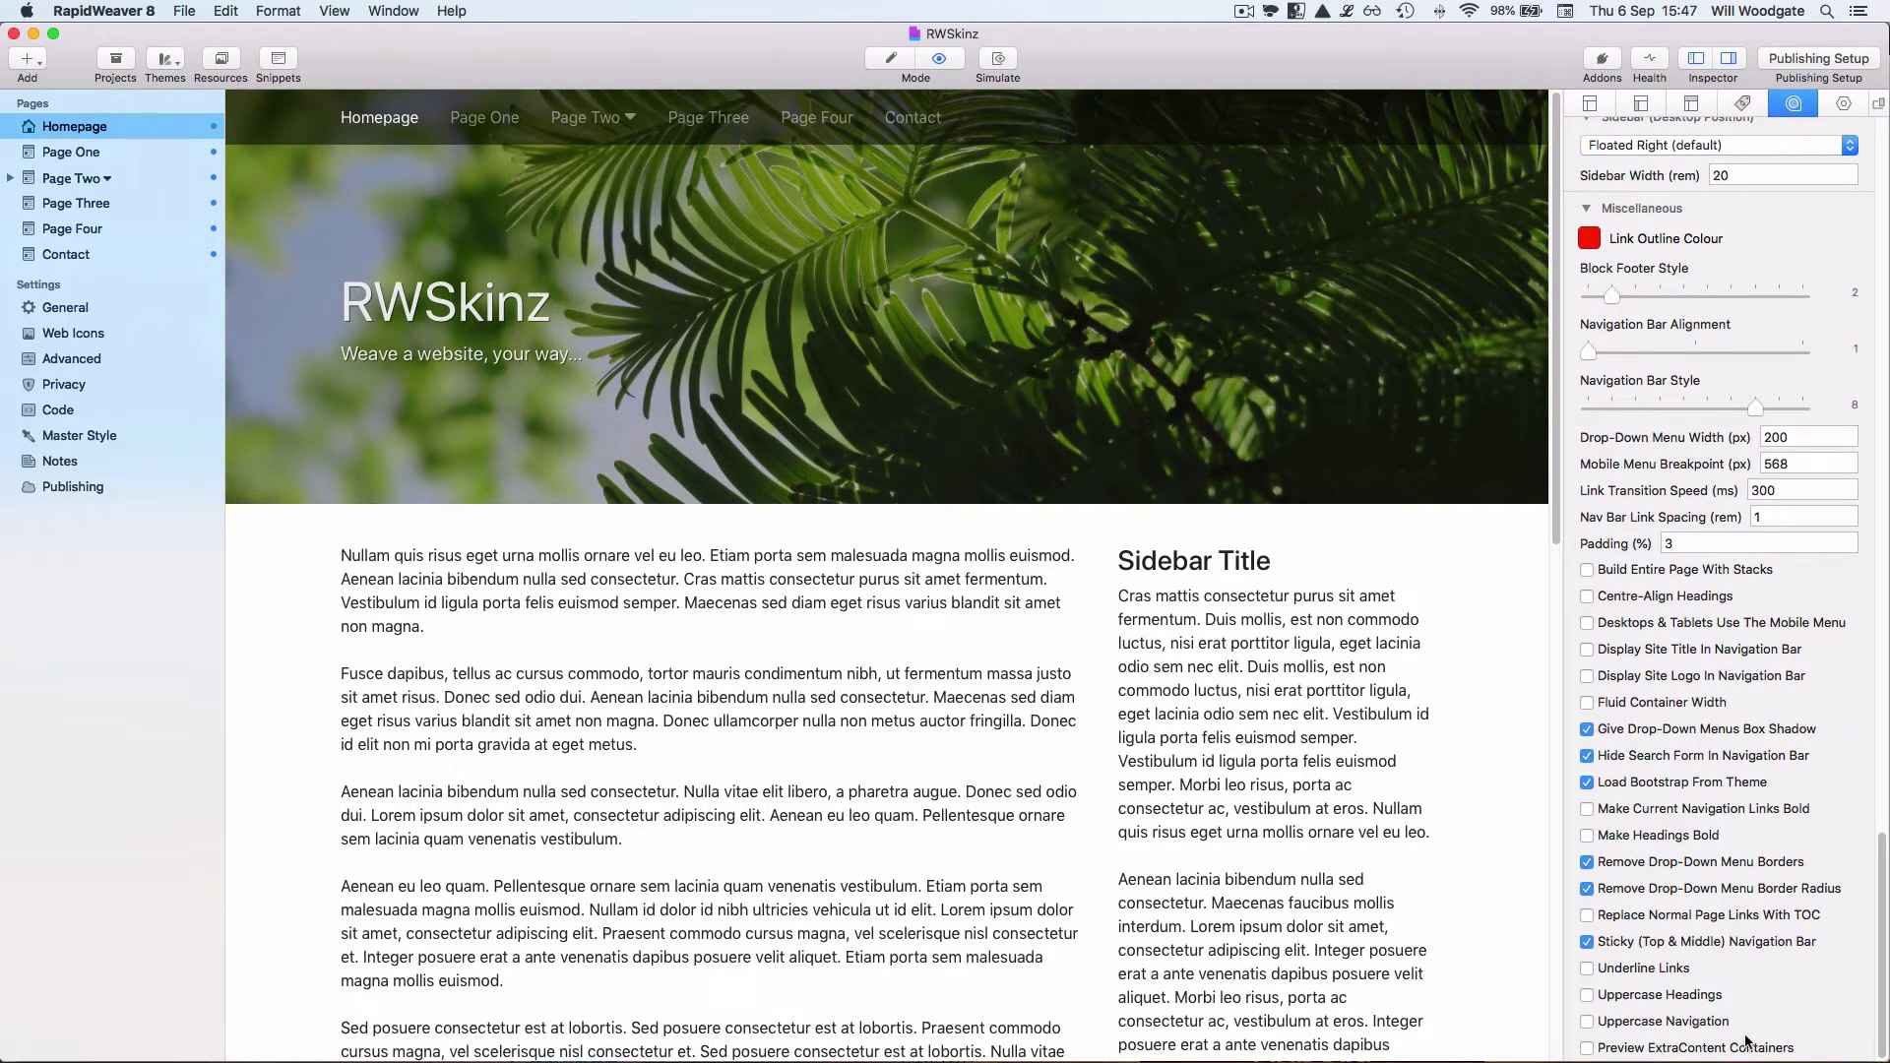
{"action": "left_click", "coordinate": [1752, 1049]}
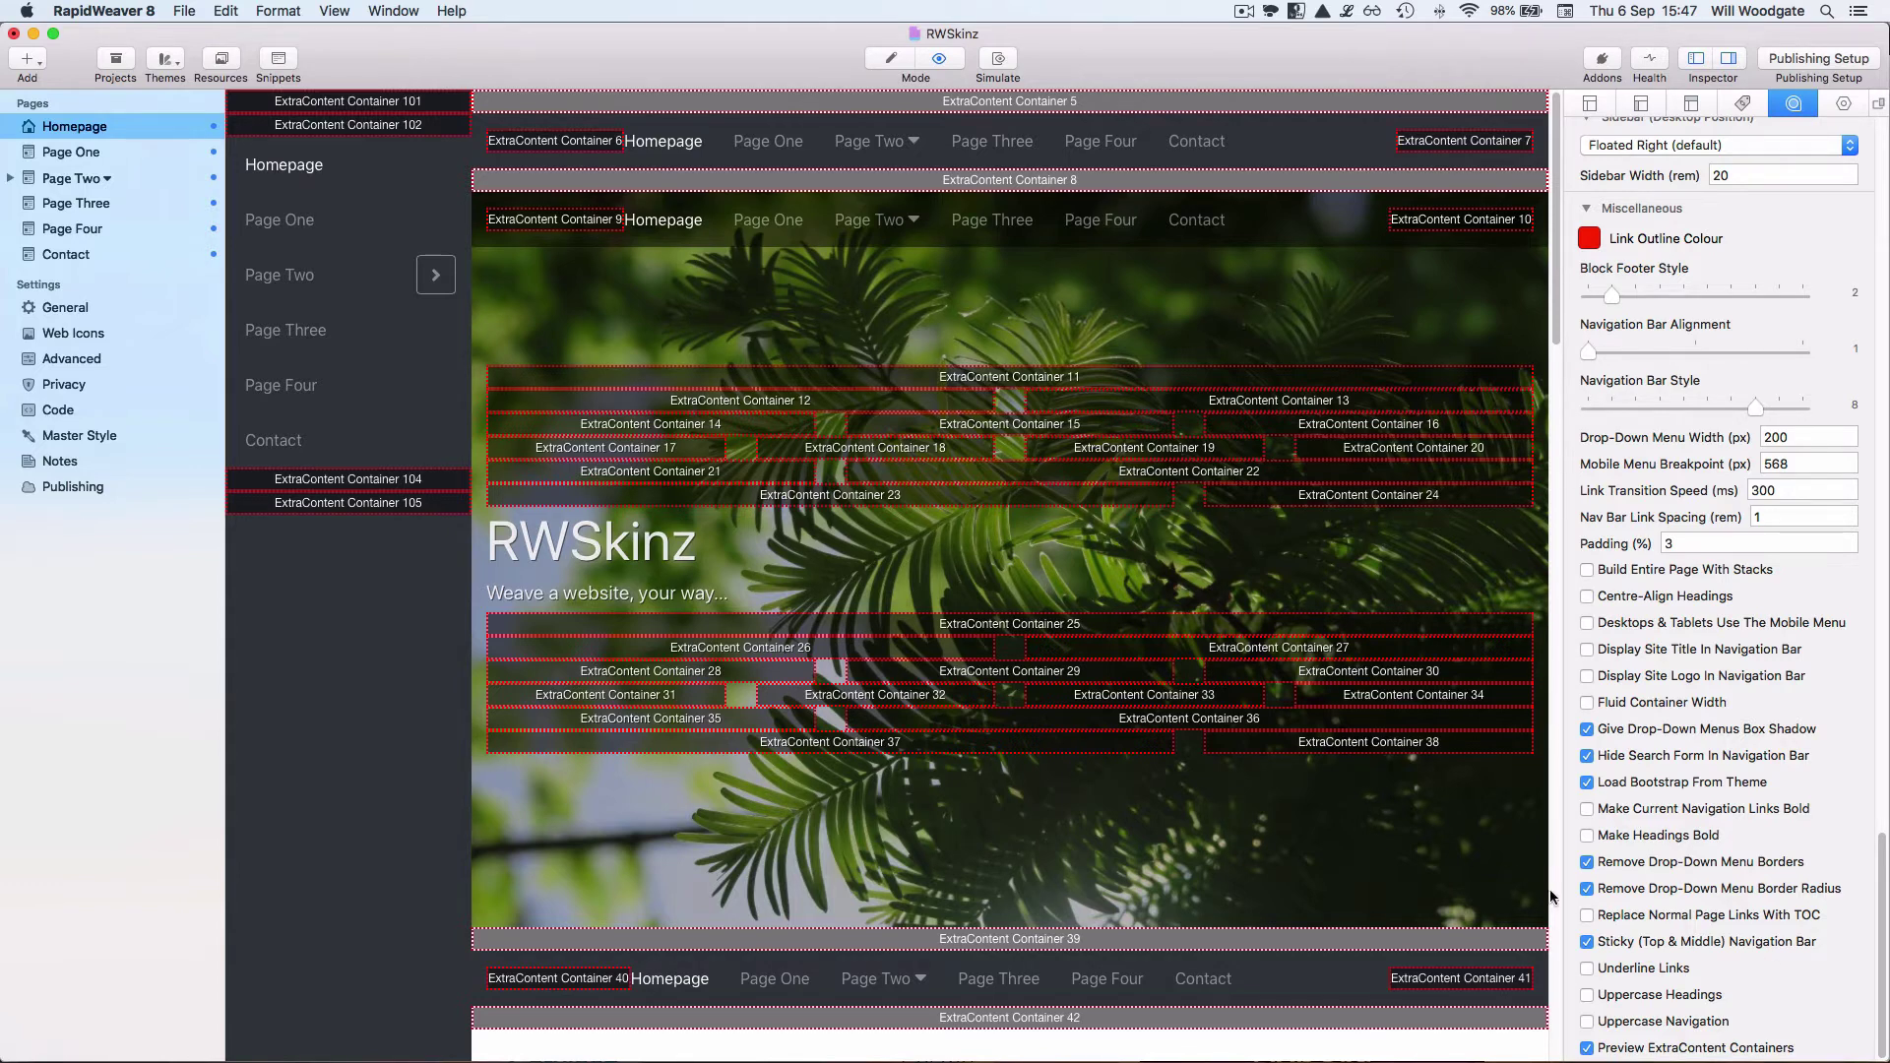
{"action": "left_click", "coordinate": [1718, 1049]}
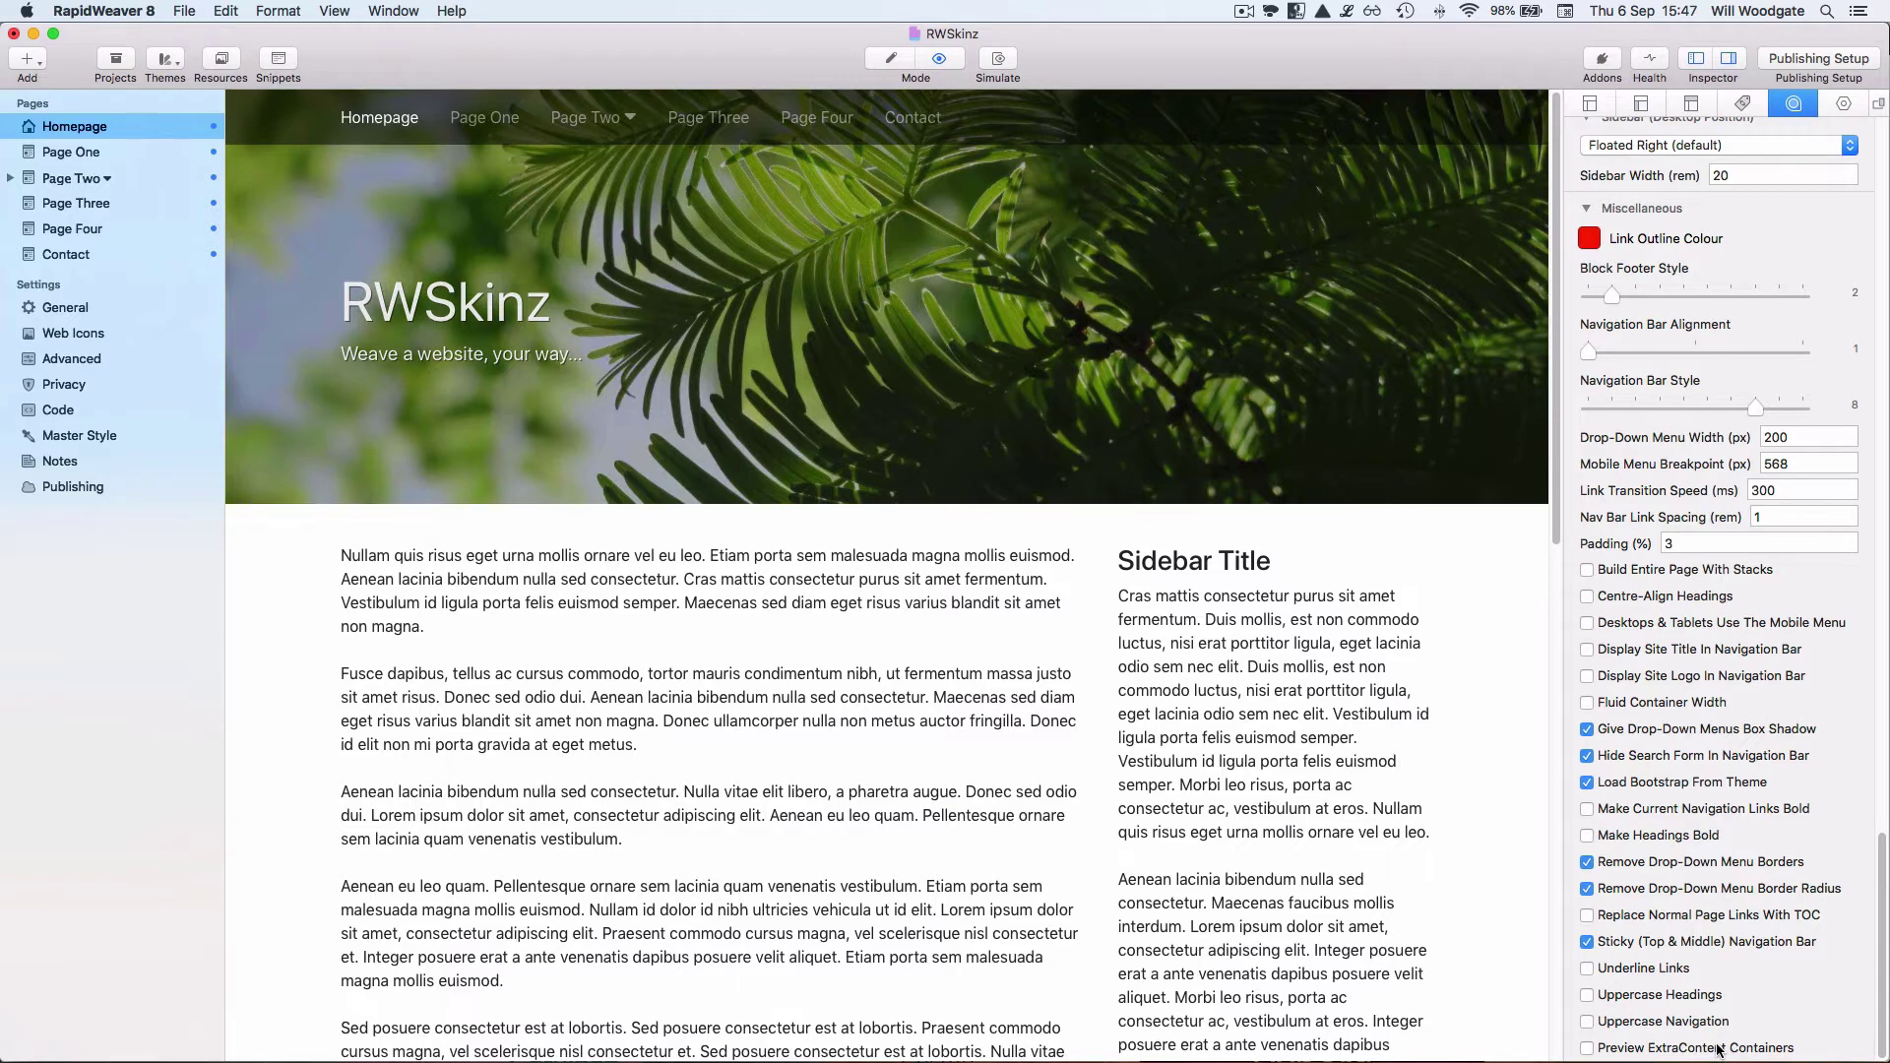
Try a content-width jumbotron banner, then restore the full-width banner.
{"action": "scroll", "coordinate": [1718, 669], "scroll_direction": "up", "scroll_amount": 15}
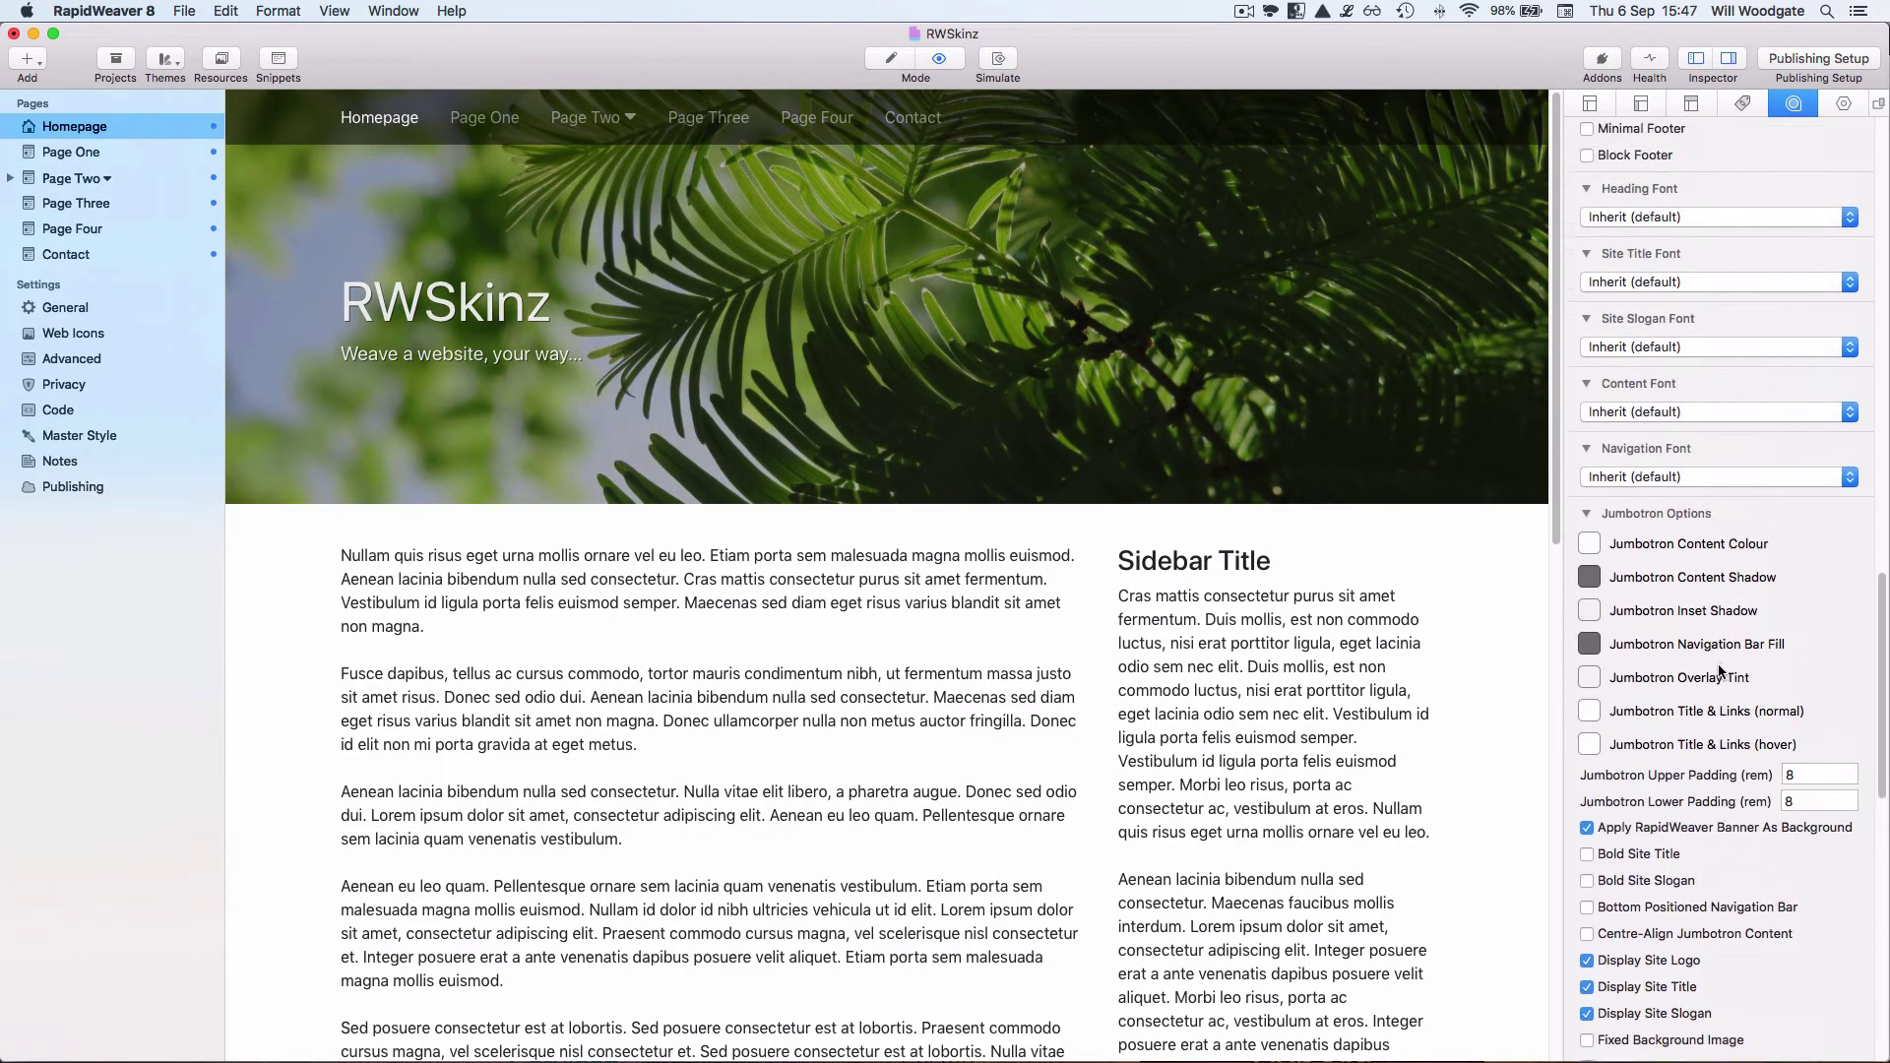
{"action": "scroll", "coordinate": [1720, 669], "scroll_direction": "up", "scroll_amount": 15}
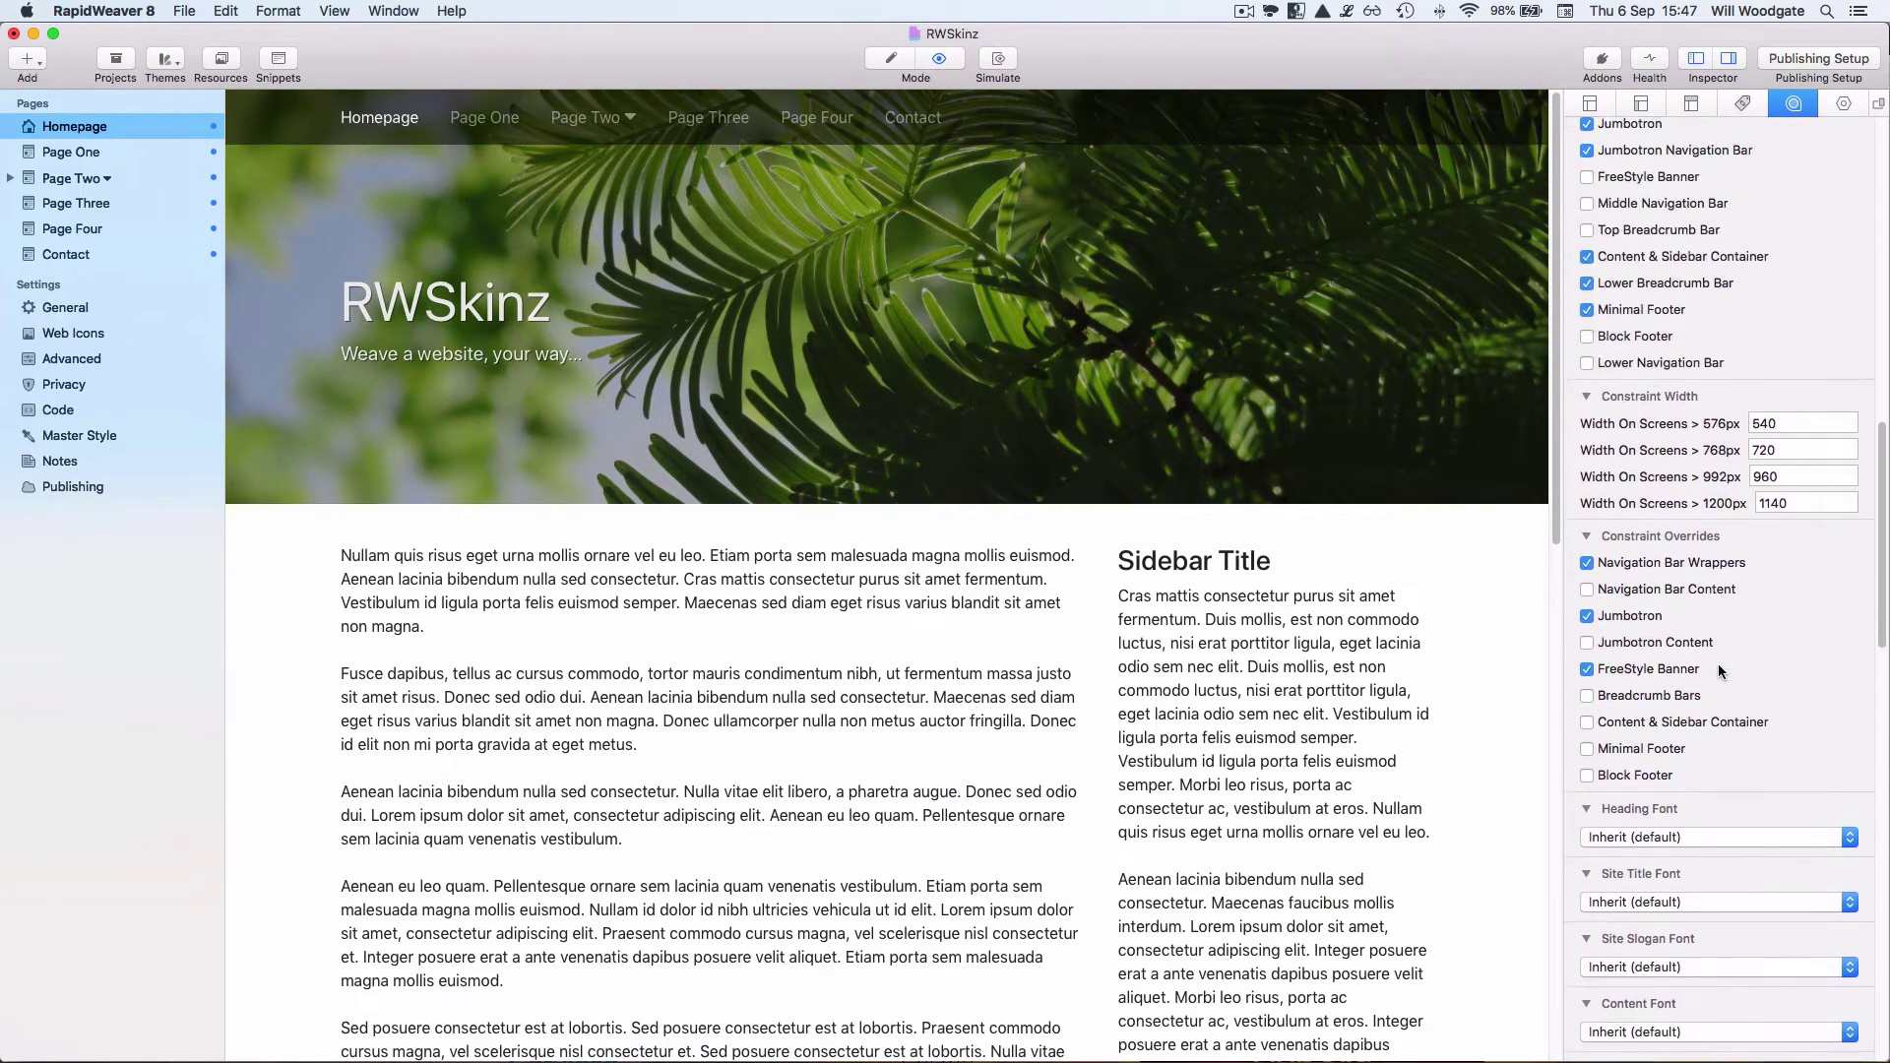
{"action": "scroll", "coordinate": [1719, 667], "scroll_direction": "up", "scroll_amount": 3}
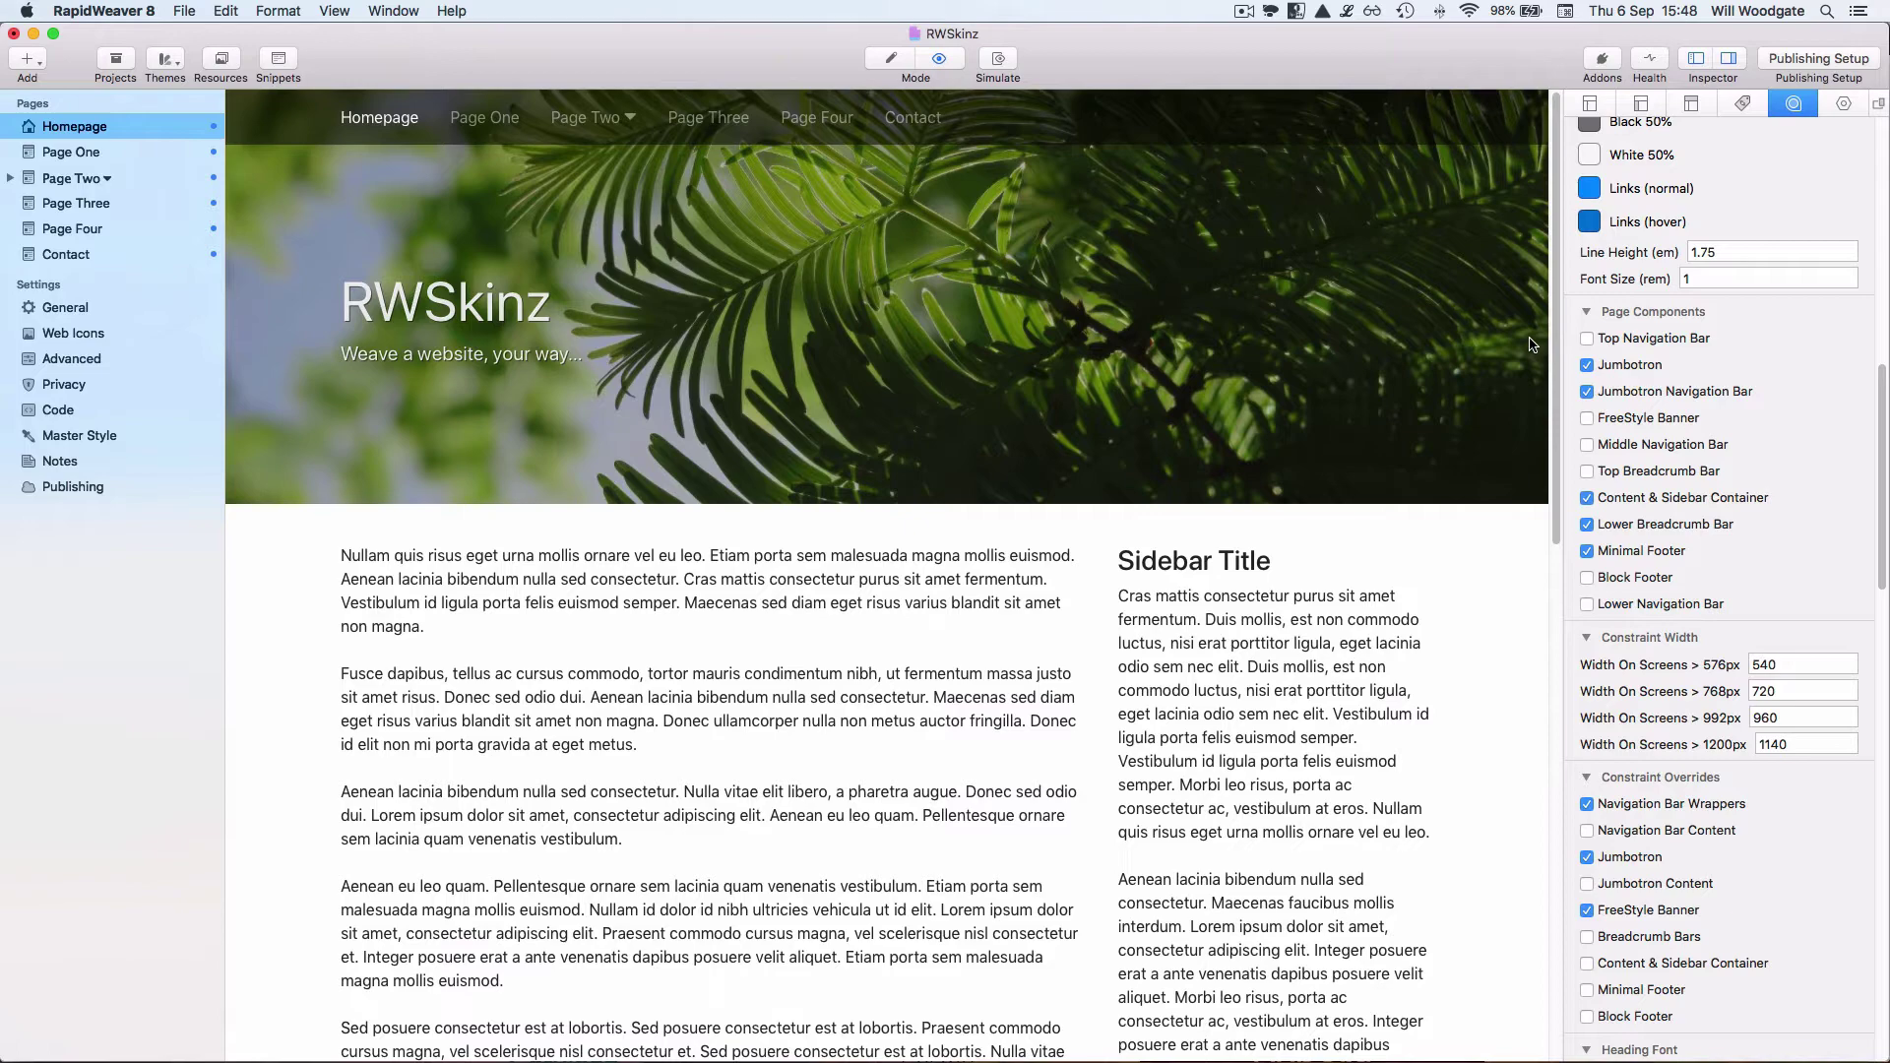
{"action": "scroll", "coordinate": [1180, 396], "scroll_direction": "down", "scroll_amount": 10}
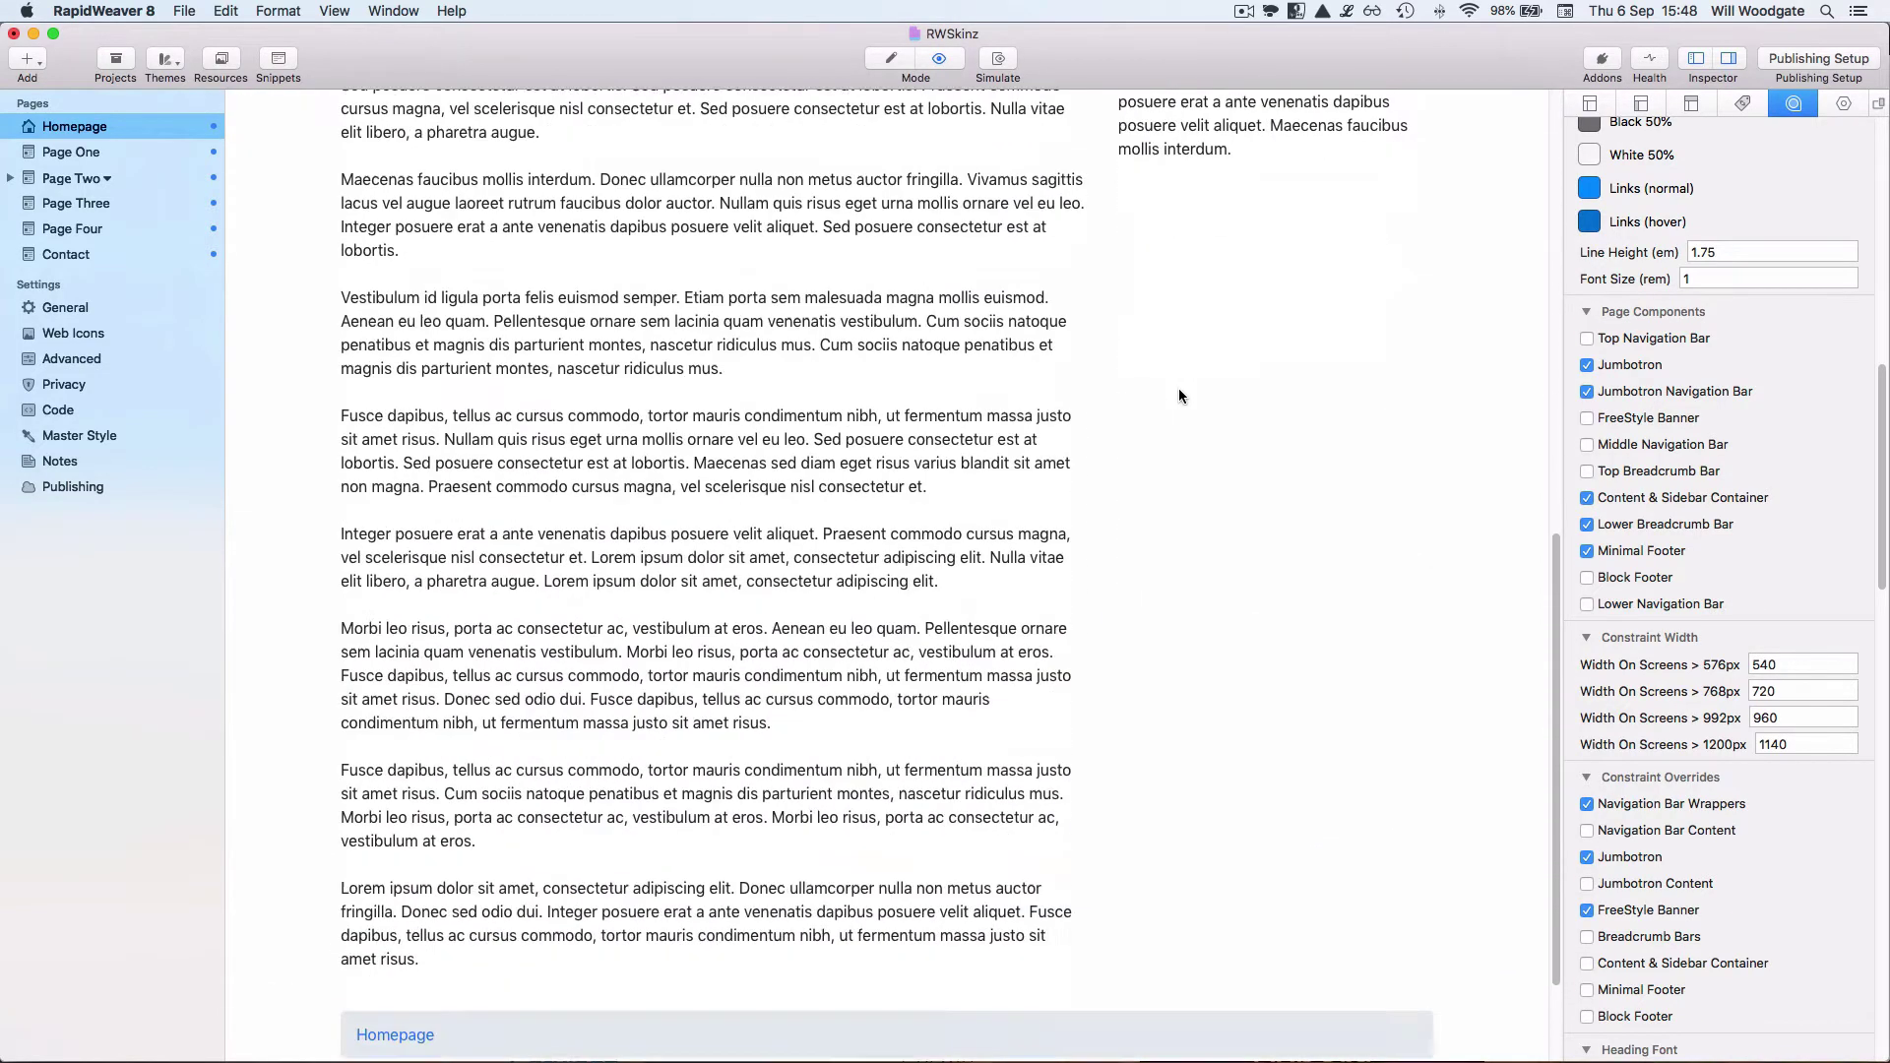
{"action": "scroll", "coordinate": [1178, 390], "scroll_direction": "down", "scroll_amount": 2}
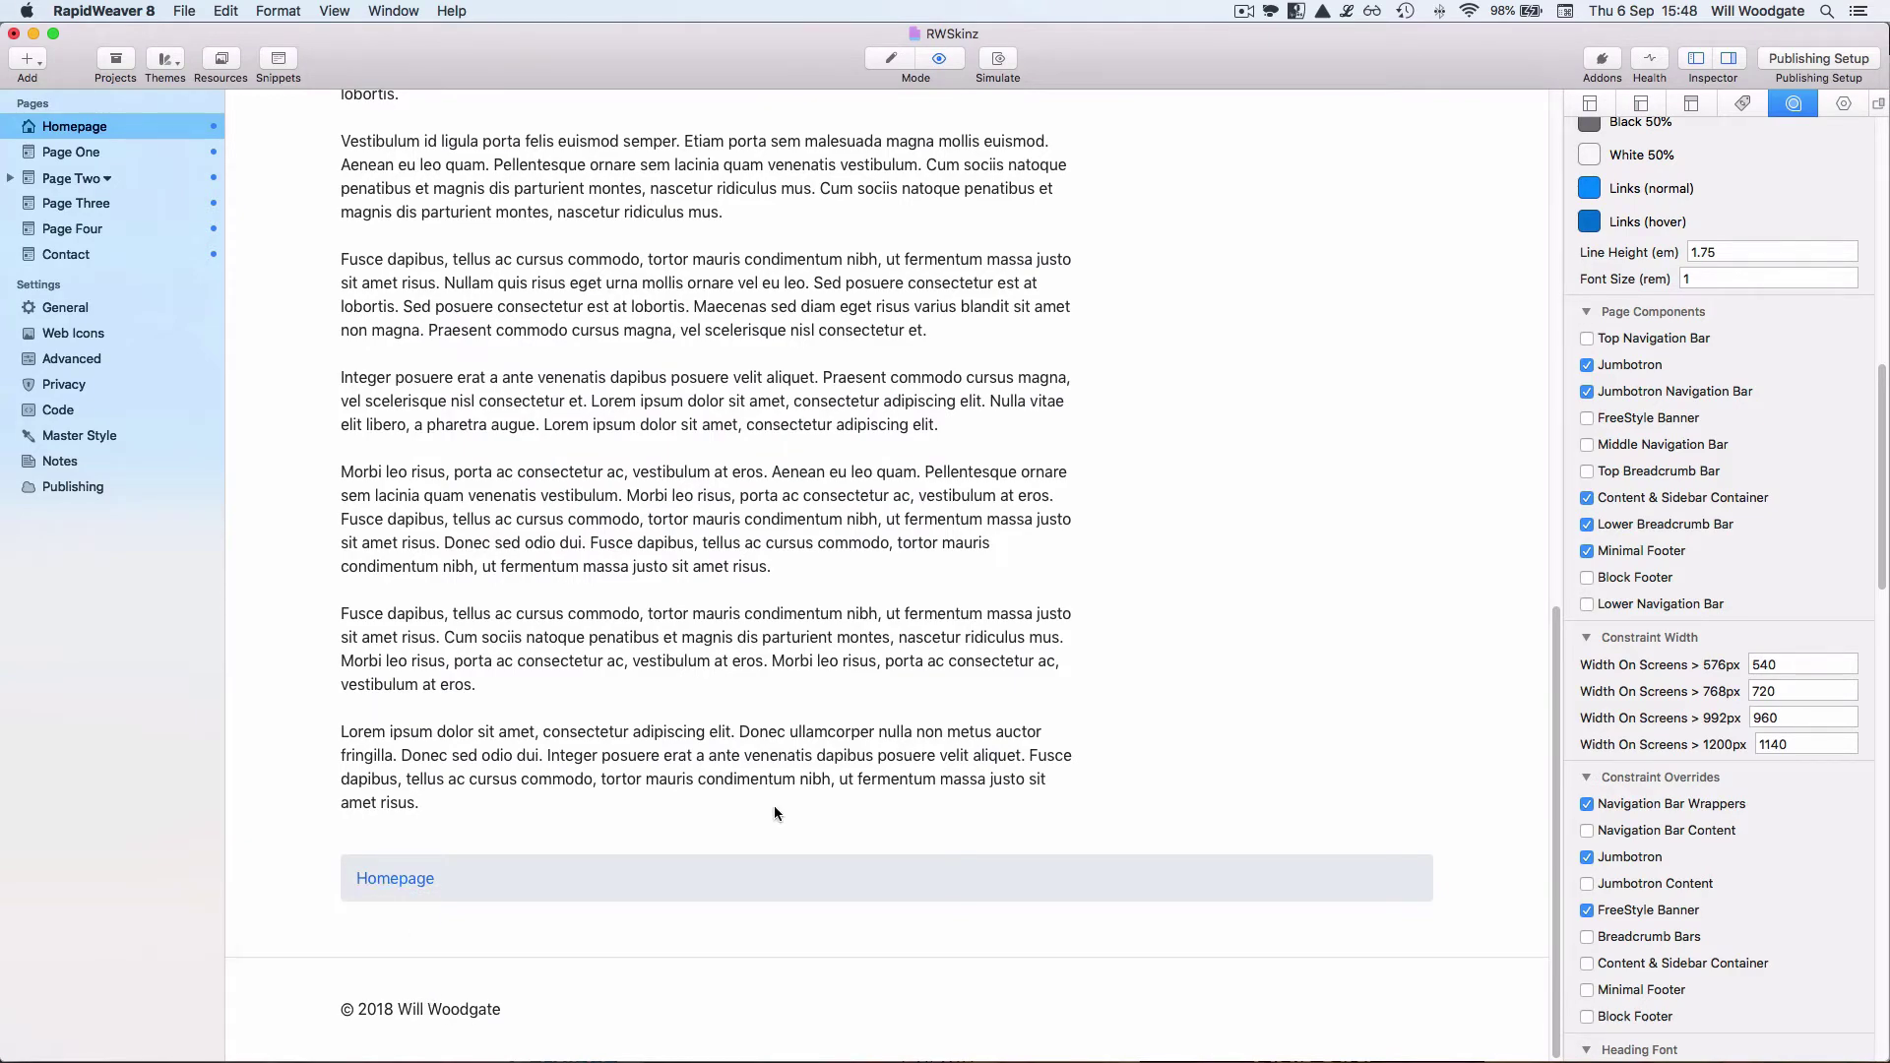
{"action": "scroll", "coordinate": [775, 809], "scroll_direction": "up", "scroll_amount": 12}
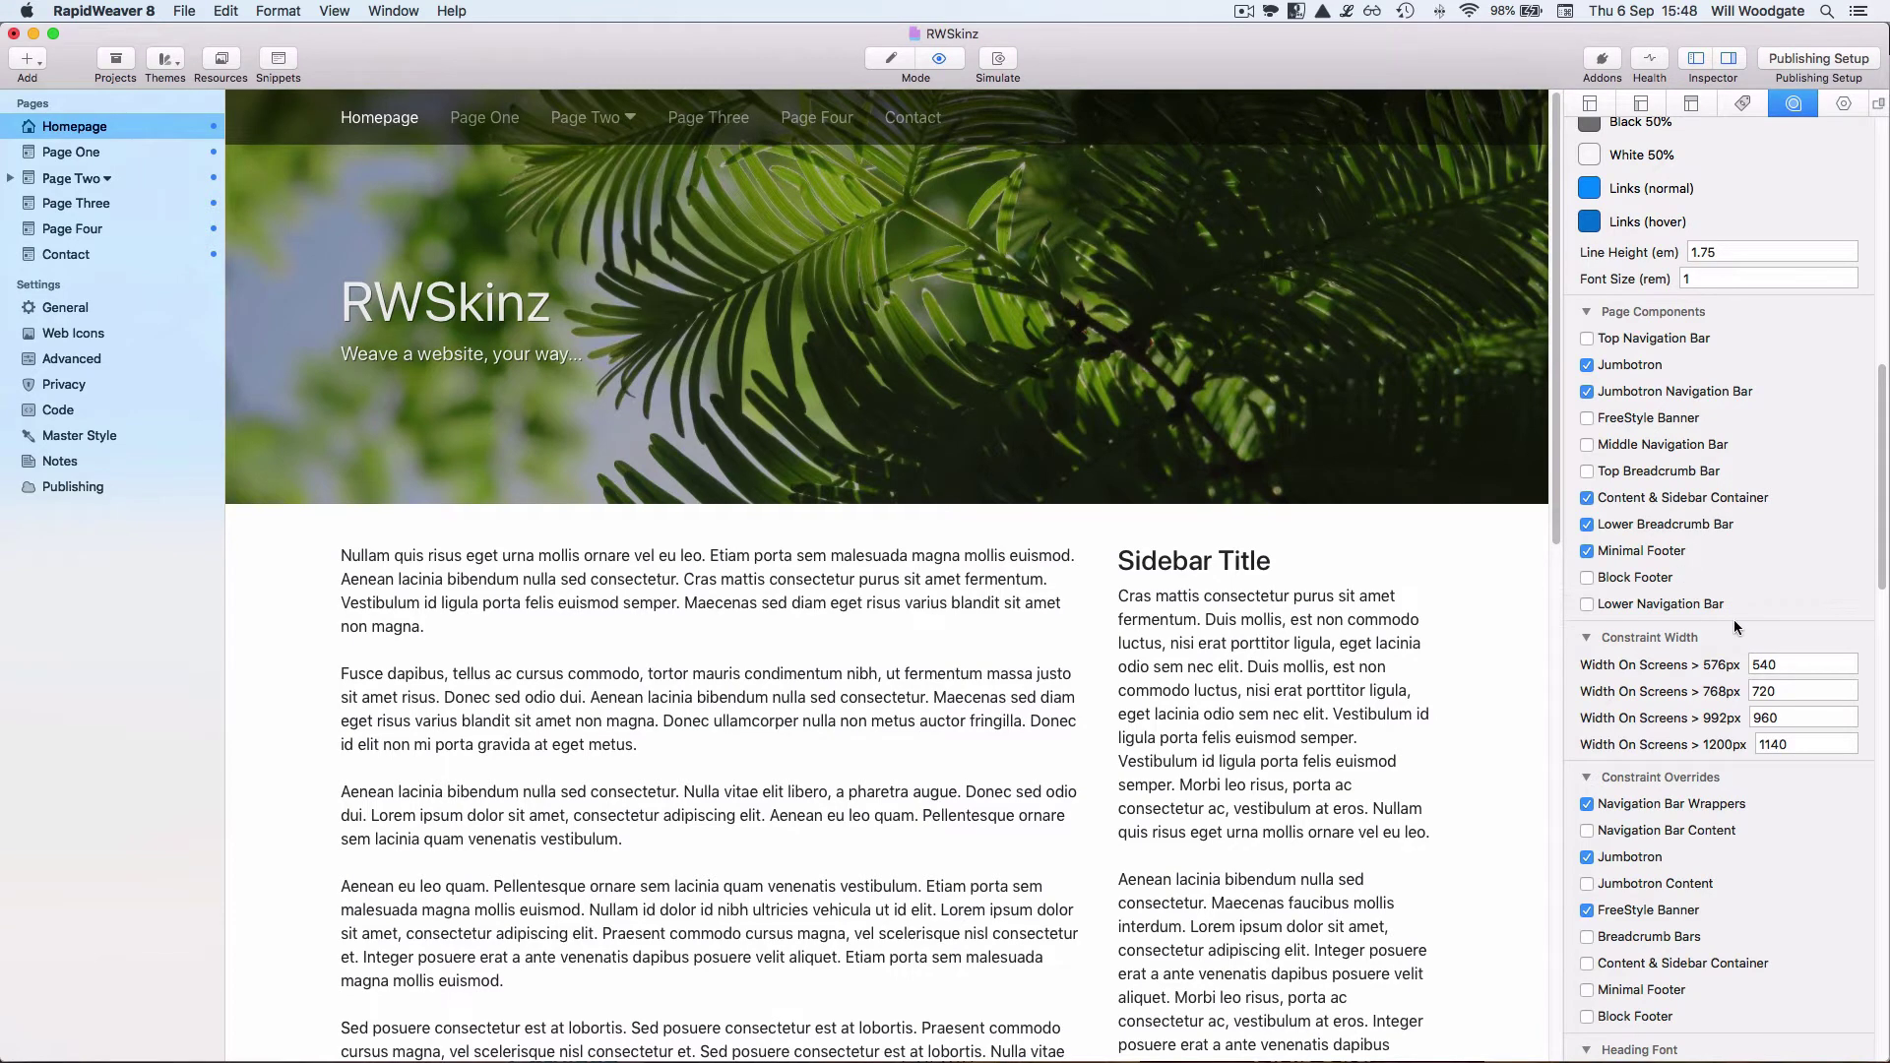
{"action": "scroll", "coordinate": [1733, 626], "scroll_direction": "down", "scroll_amount": 3}
{"action": "scroll", "coordinate": [1733, 620], "scroll_direction": "down", "scroll_amount": 2}
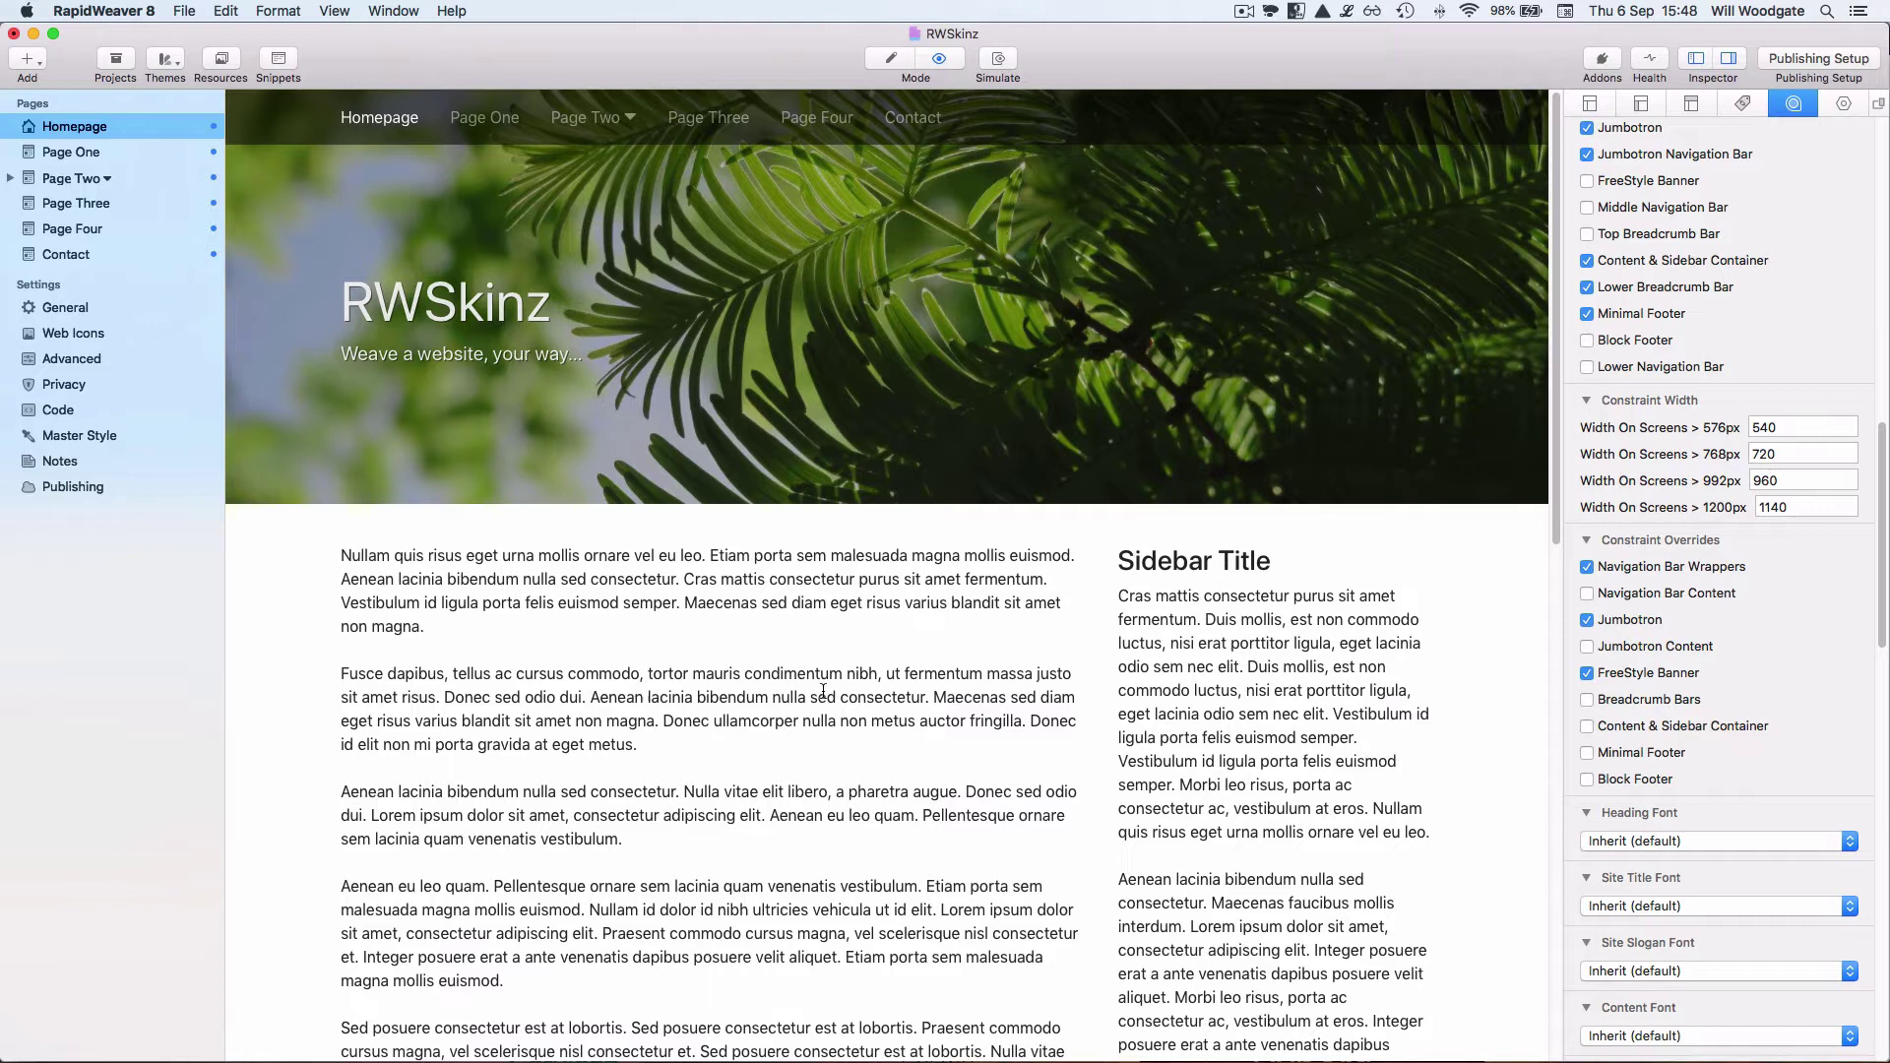
{"action": "scroll", "coordinate": [1810, 679], "scroll_direction": "down", "scroll_amount": 8}
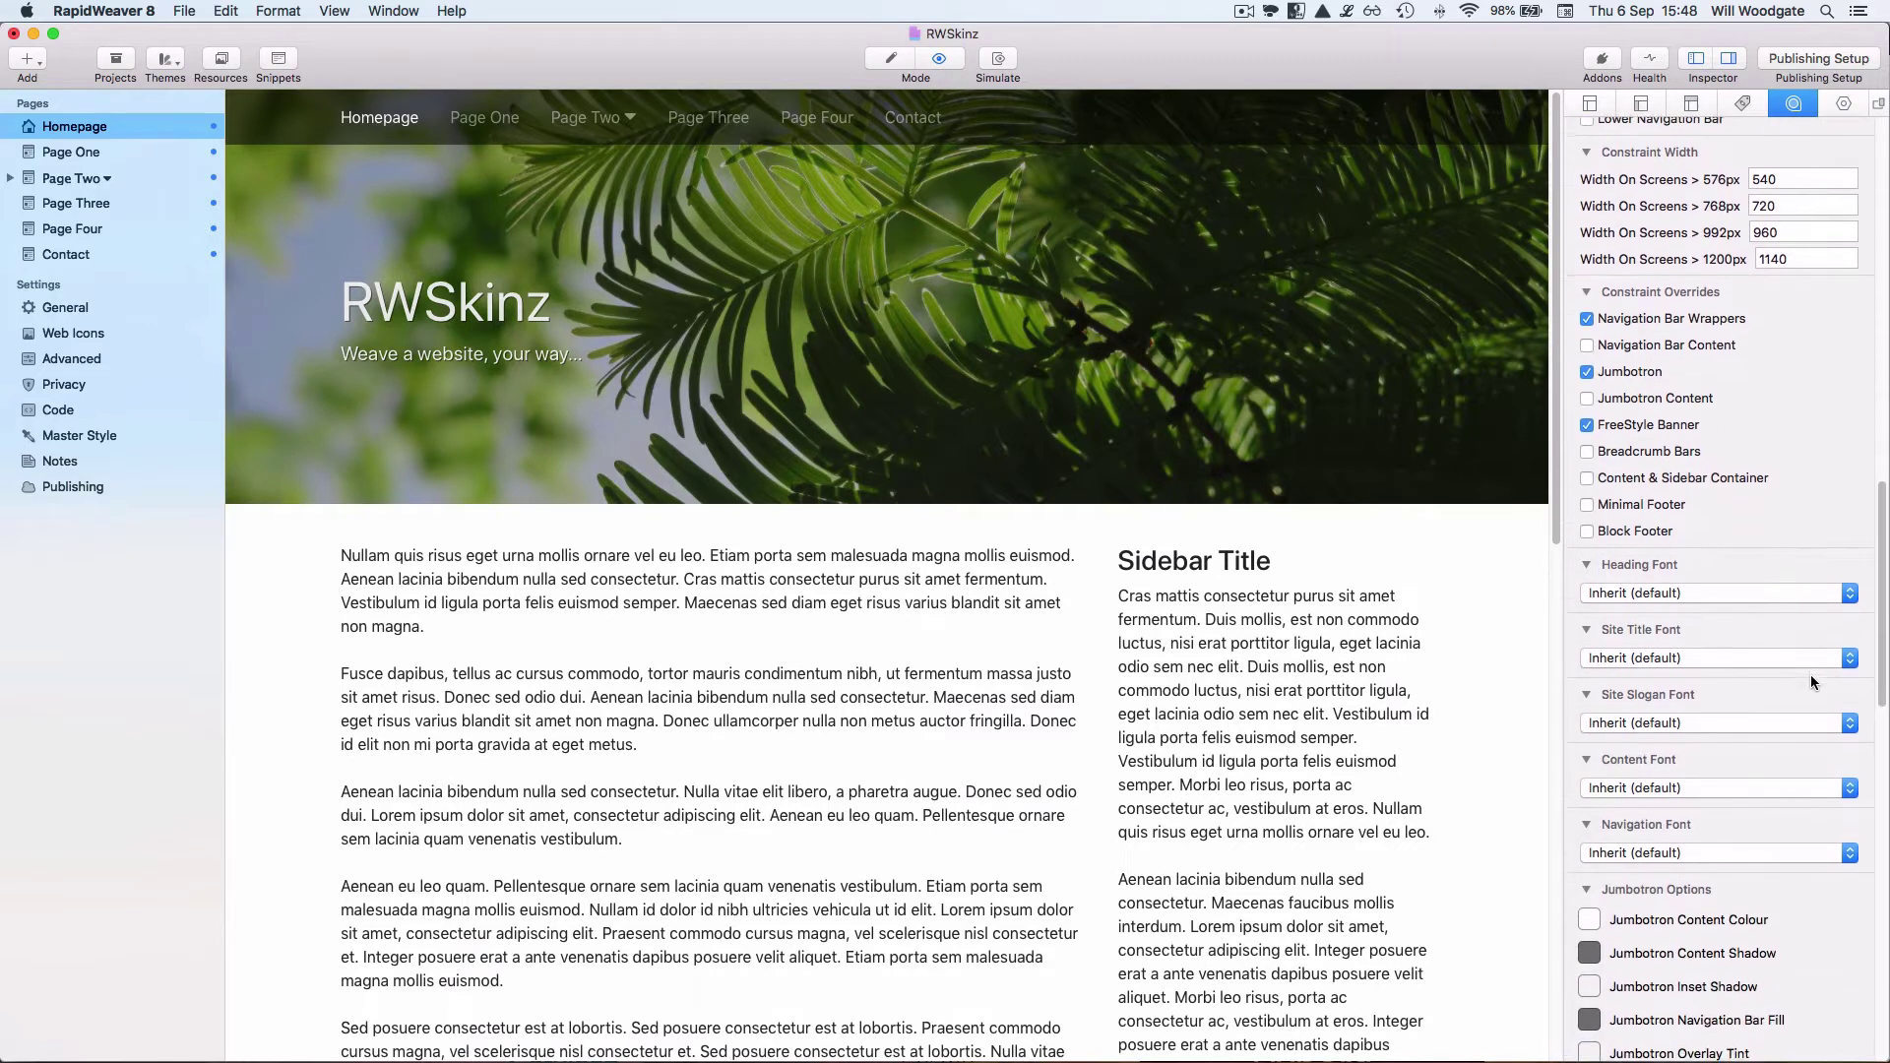
{"action": "scroll", "coordinate": [1811, 675], "scroll_direction": "down", "scroll_amount": 1}
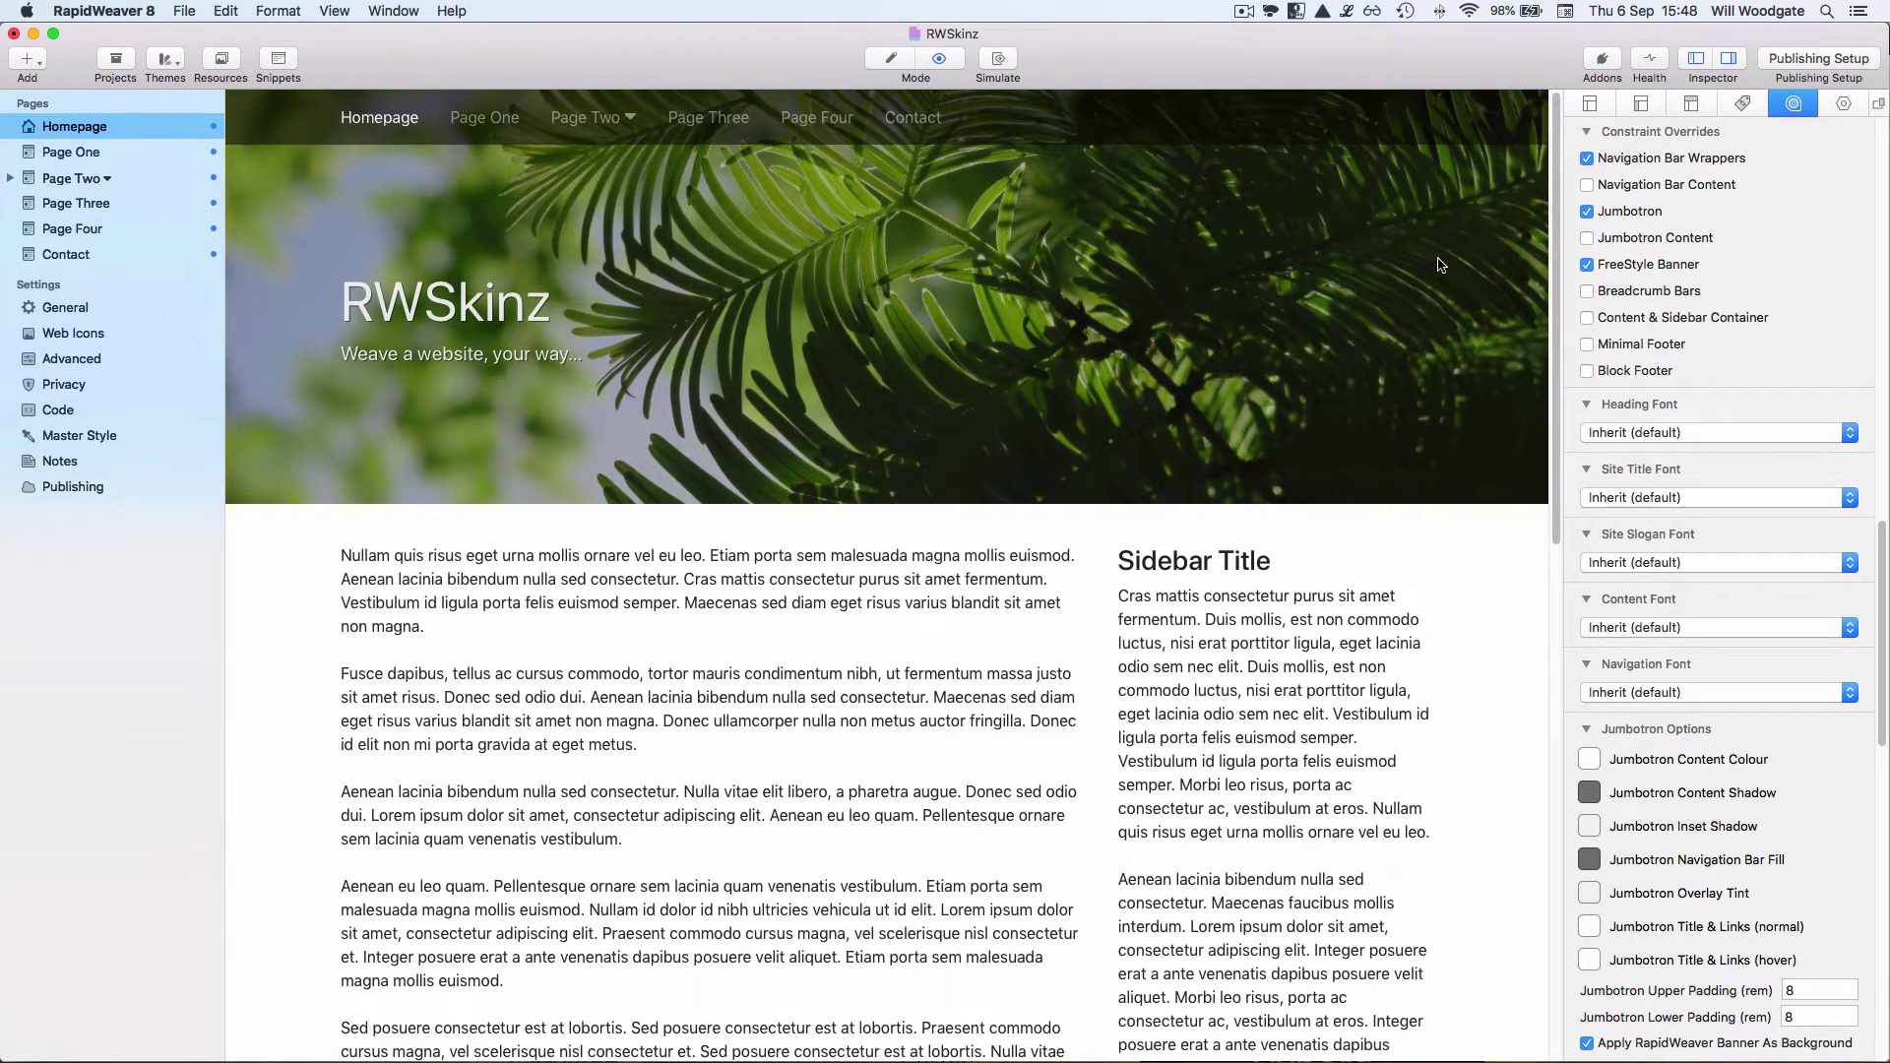
{"action": "left_click", "coordinate": [1628, 213]}
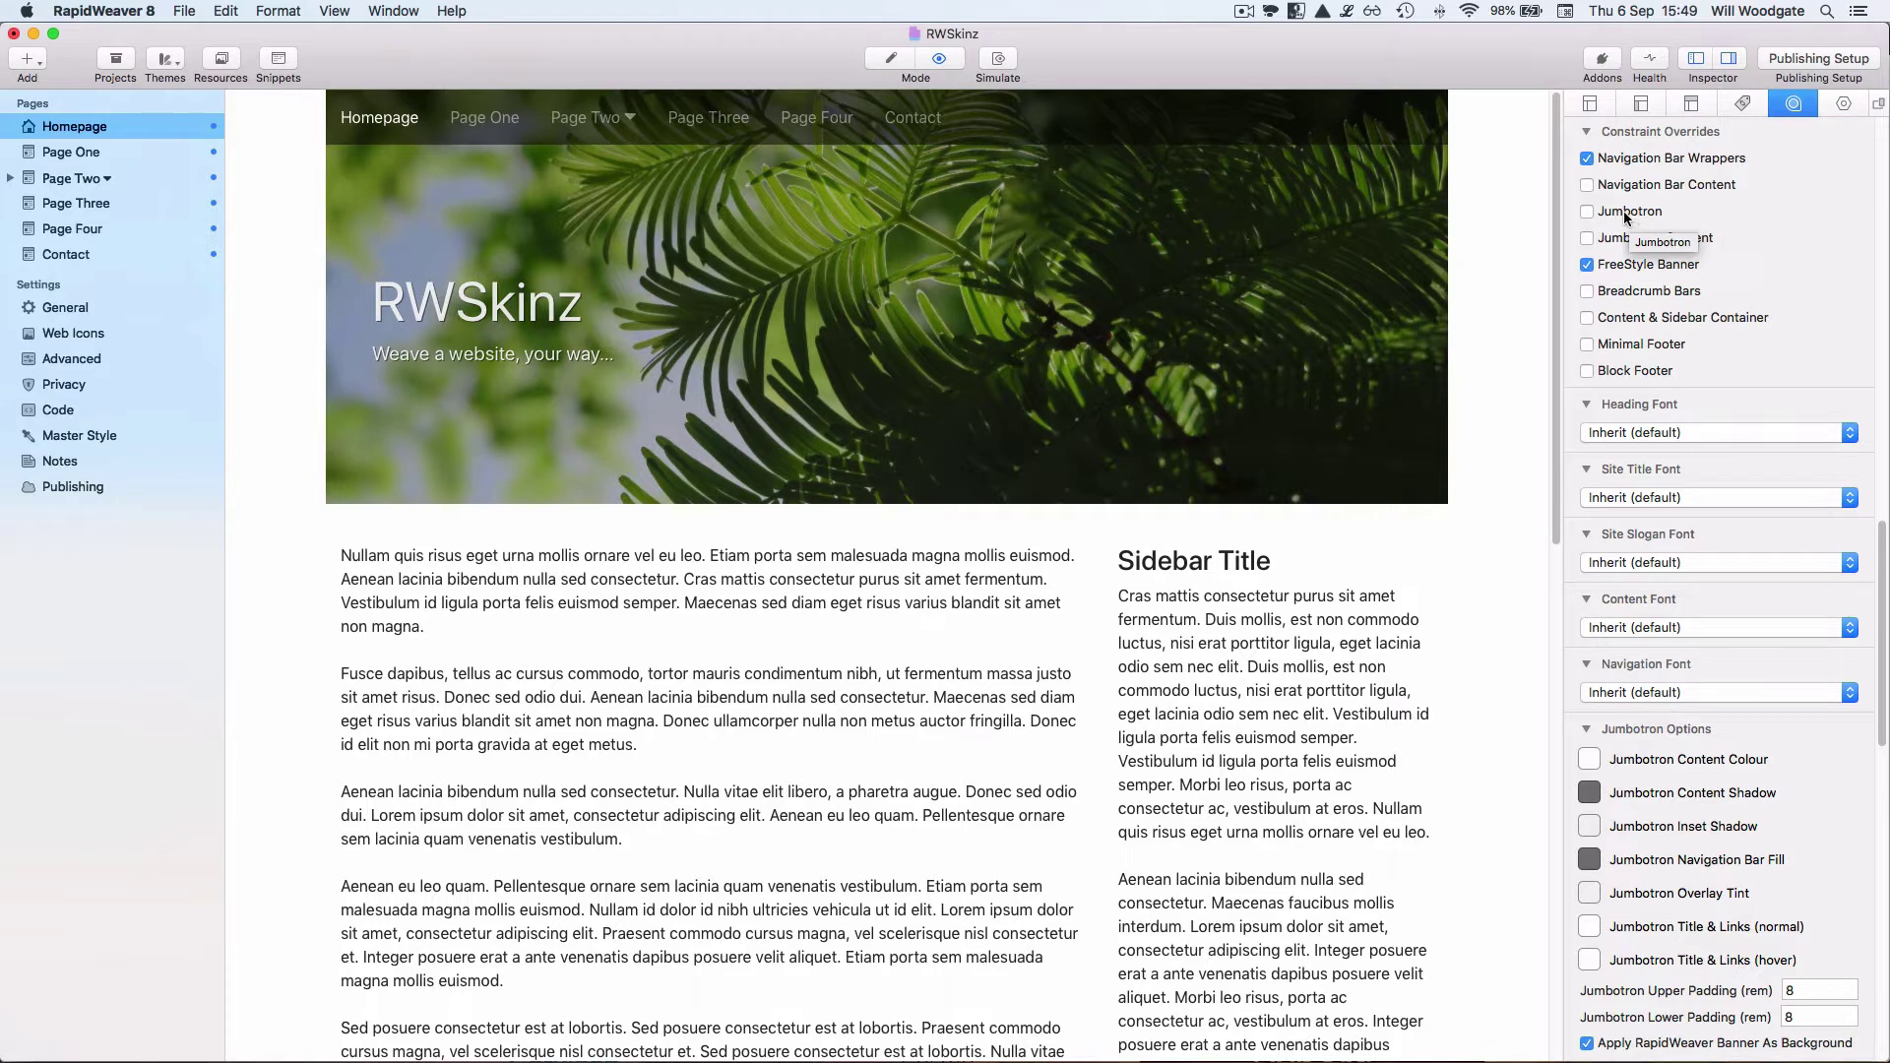
{"action": "left_click", "coordinate": [1625, 213]}
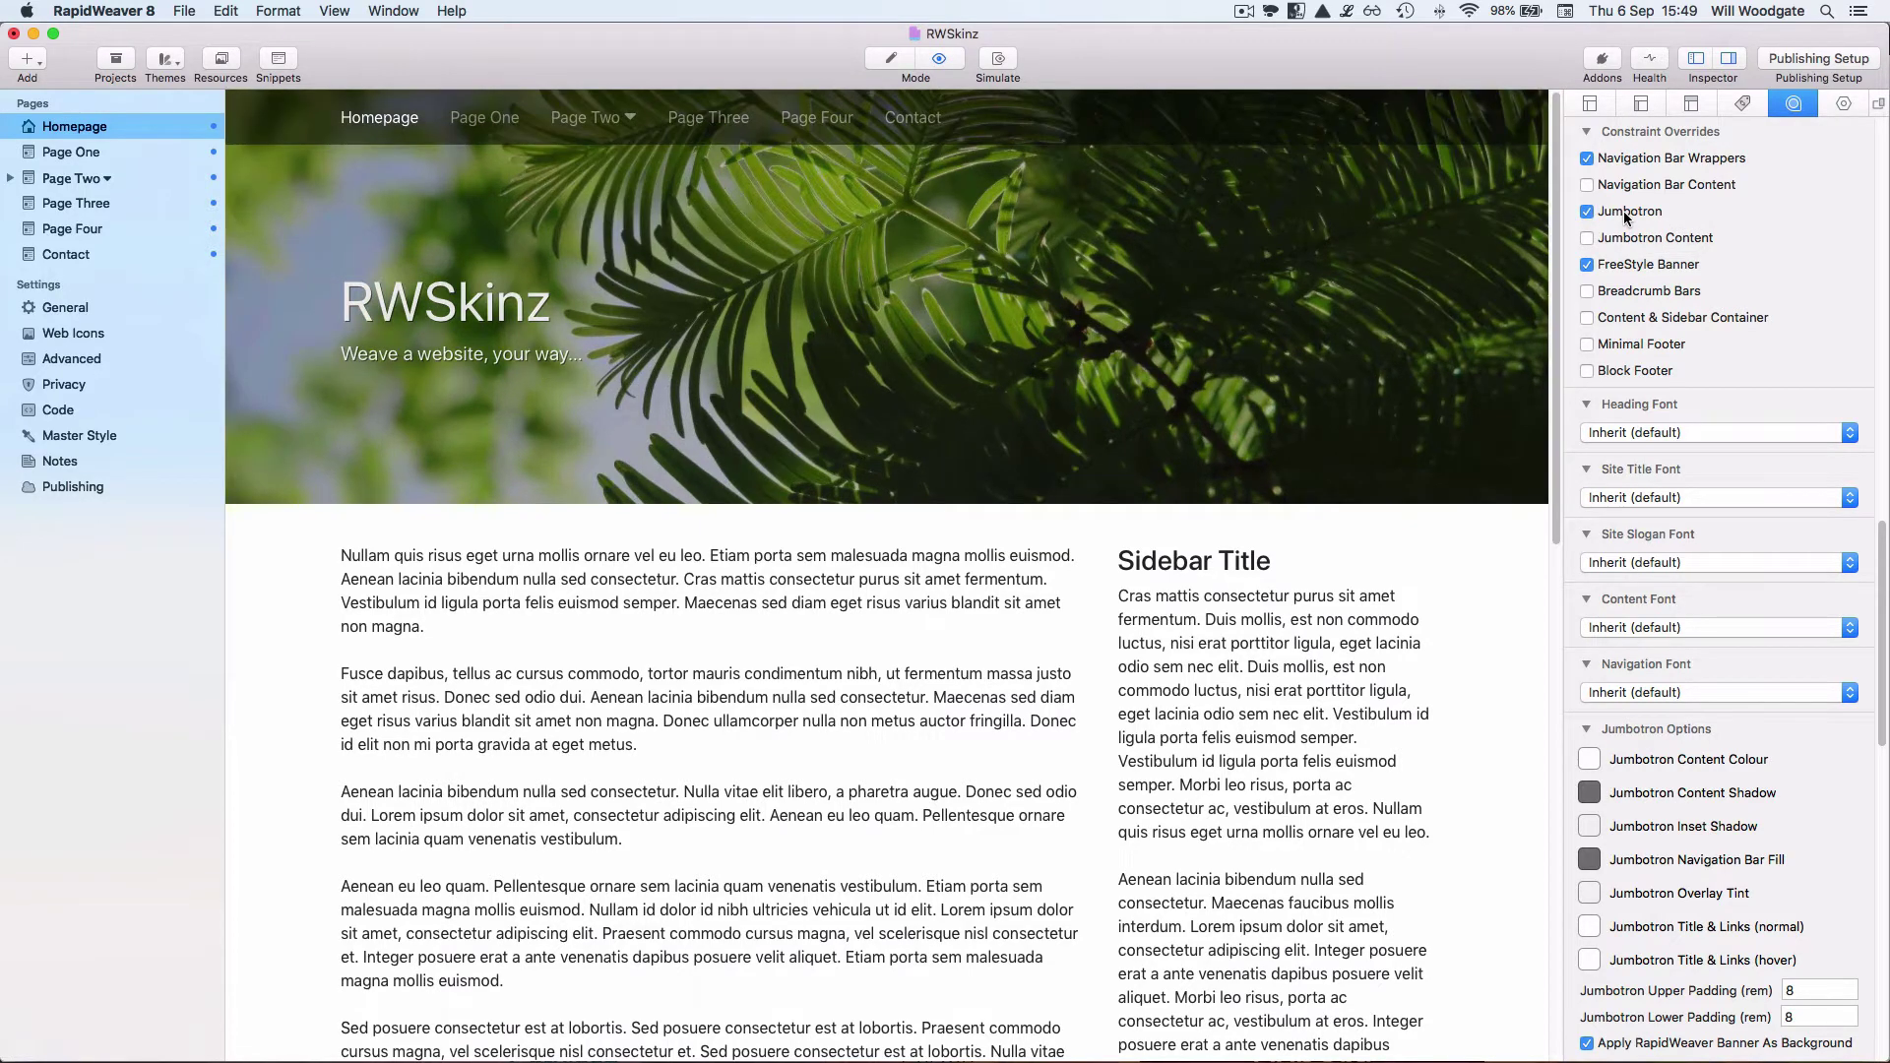
Look through the heading fonts list and close it without changing the font.
{"action": "scroll", "coordinate": [1686, 351], "scroll_direction": "up", "scroll_amount": 15}
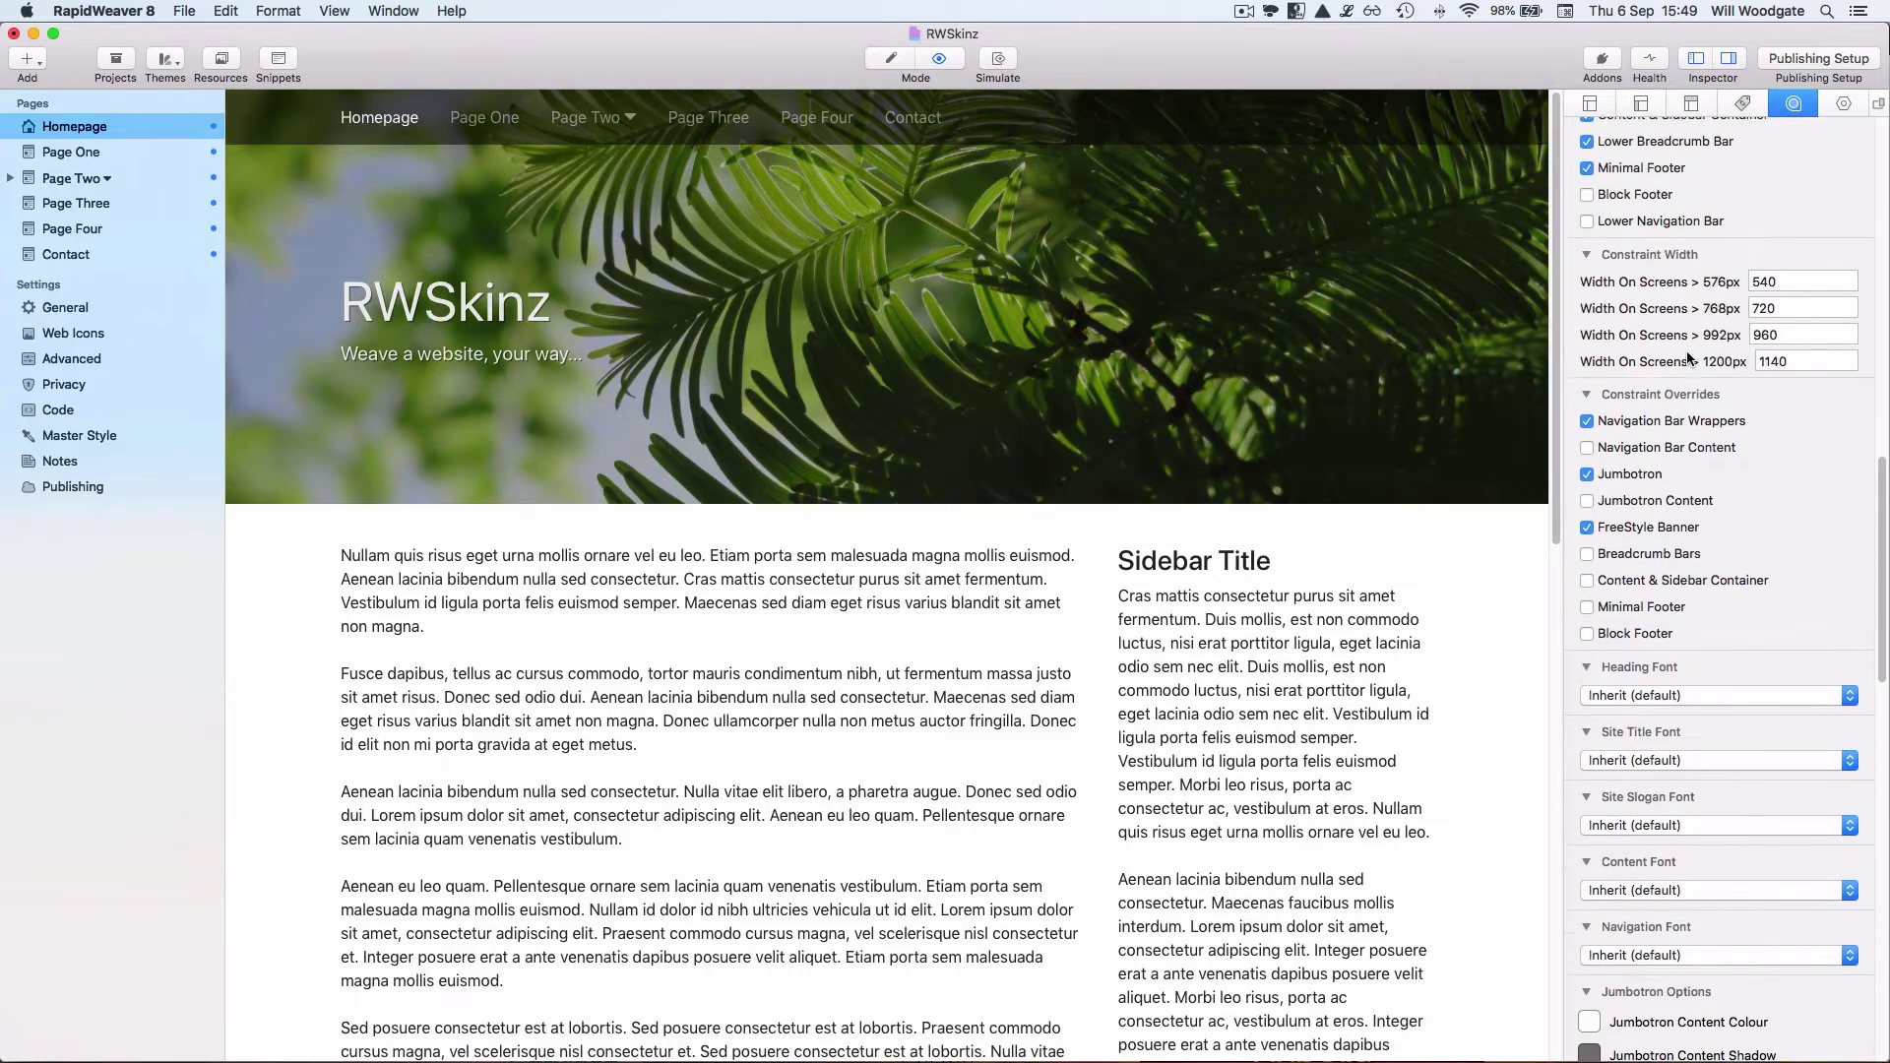
{"action": "scroll", "coordinate": [1686, 352], "scroll_direction": "up", "scroll_amount": 5}
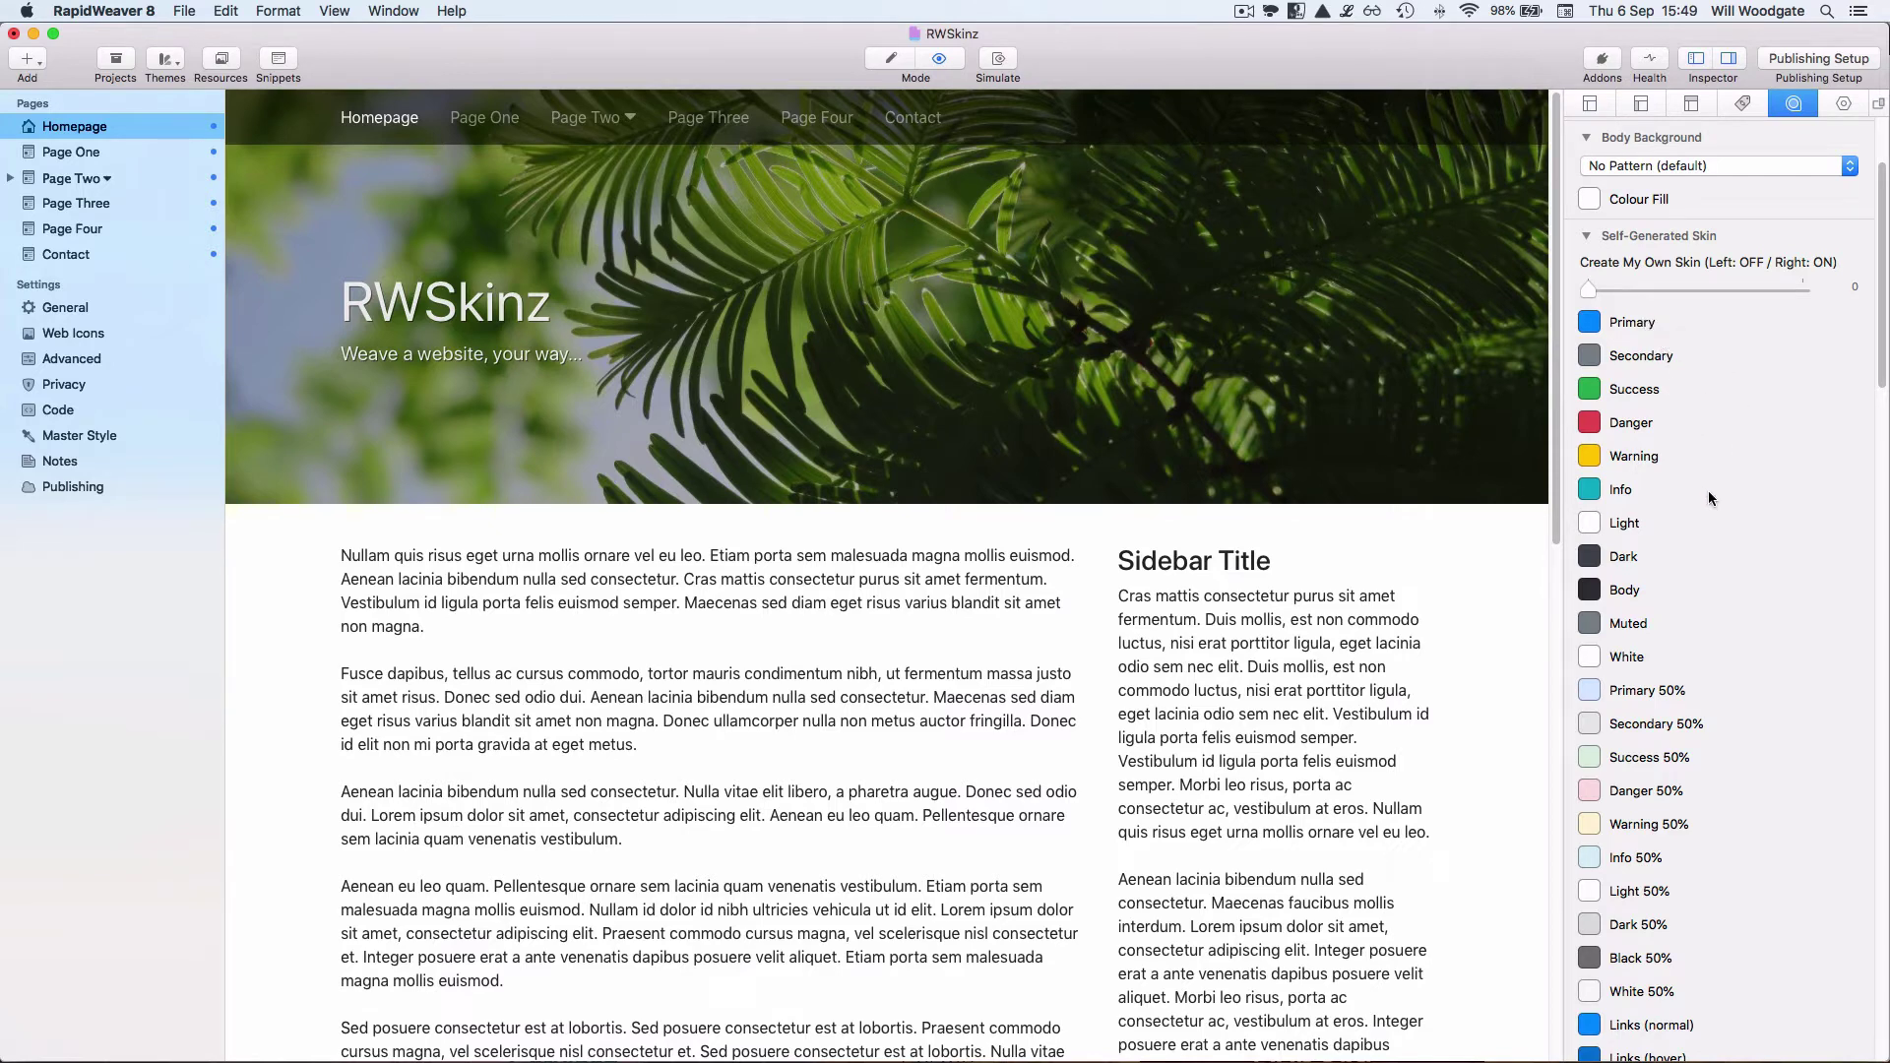
{"action": "scroll", "coordinate": [1723, 523], "scroll_direction": "down", "scroll_amount": 5}
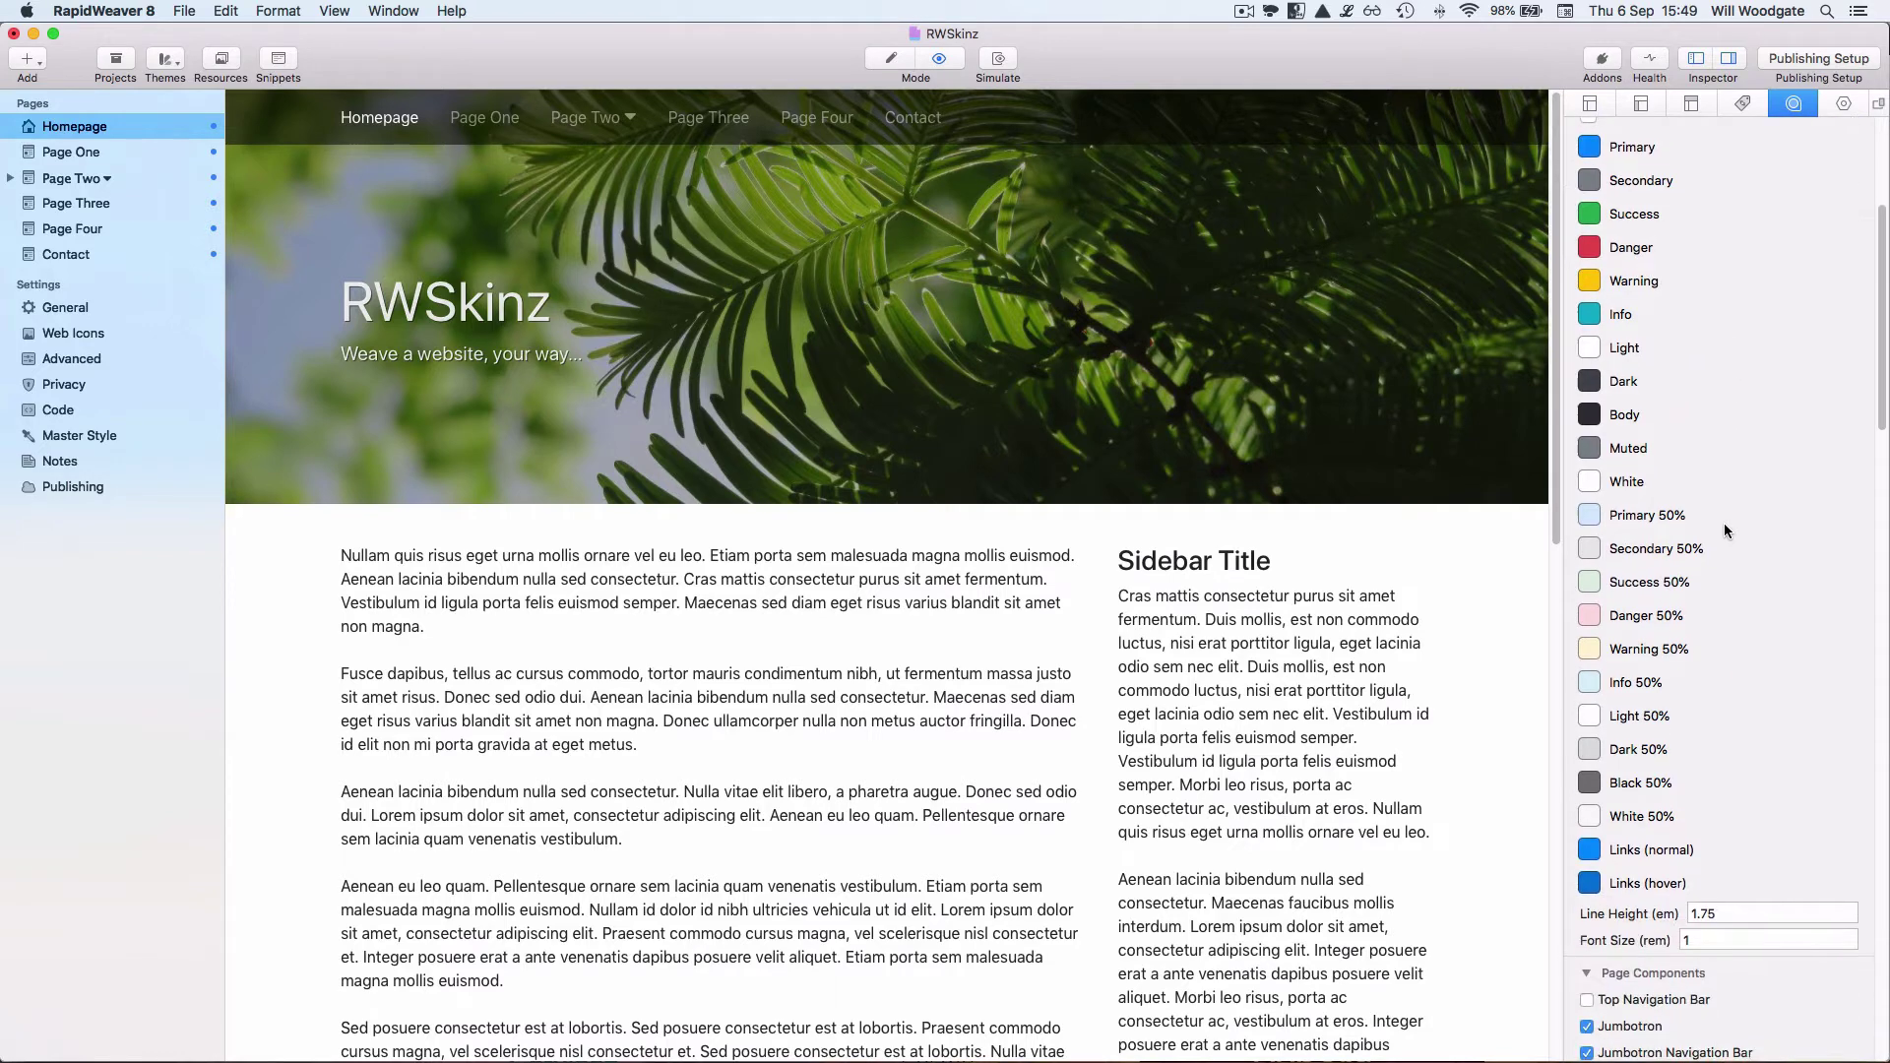
{"action": "scroll", "coordinate": [1723, 529], "scroll_direction": "down", "scroll_amount": 12}
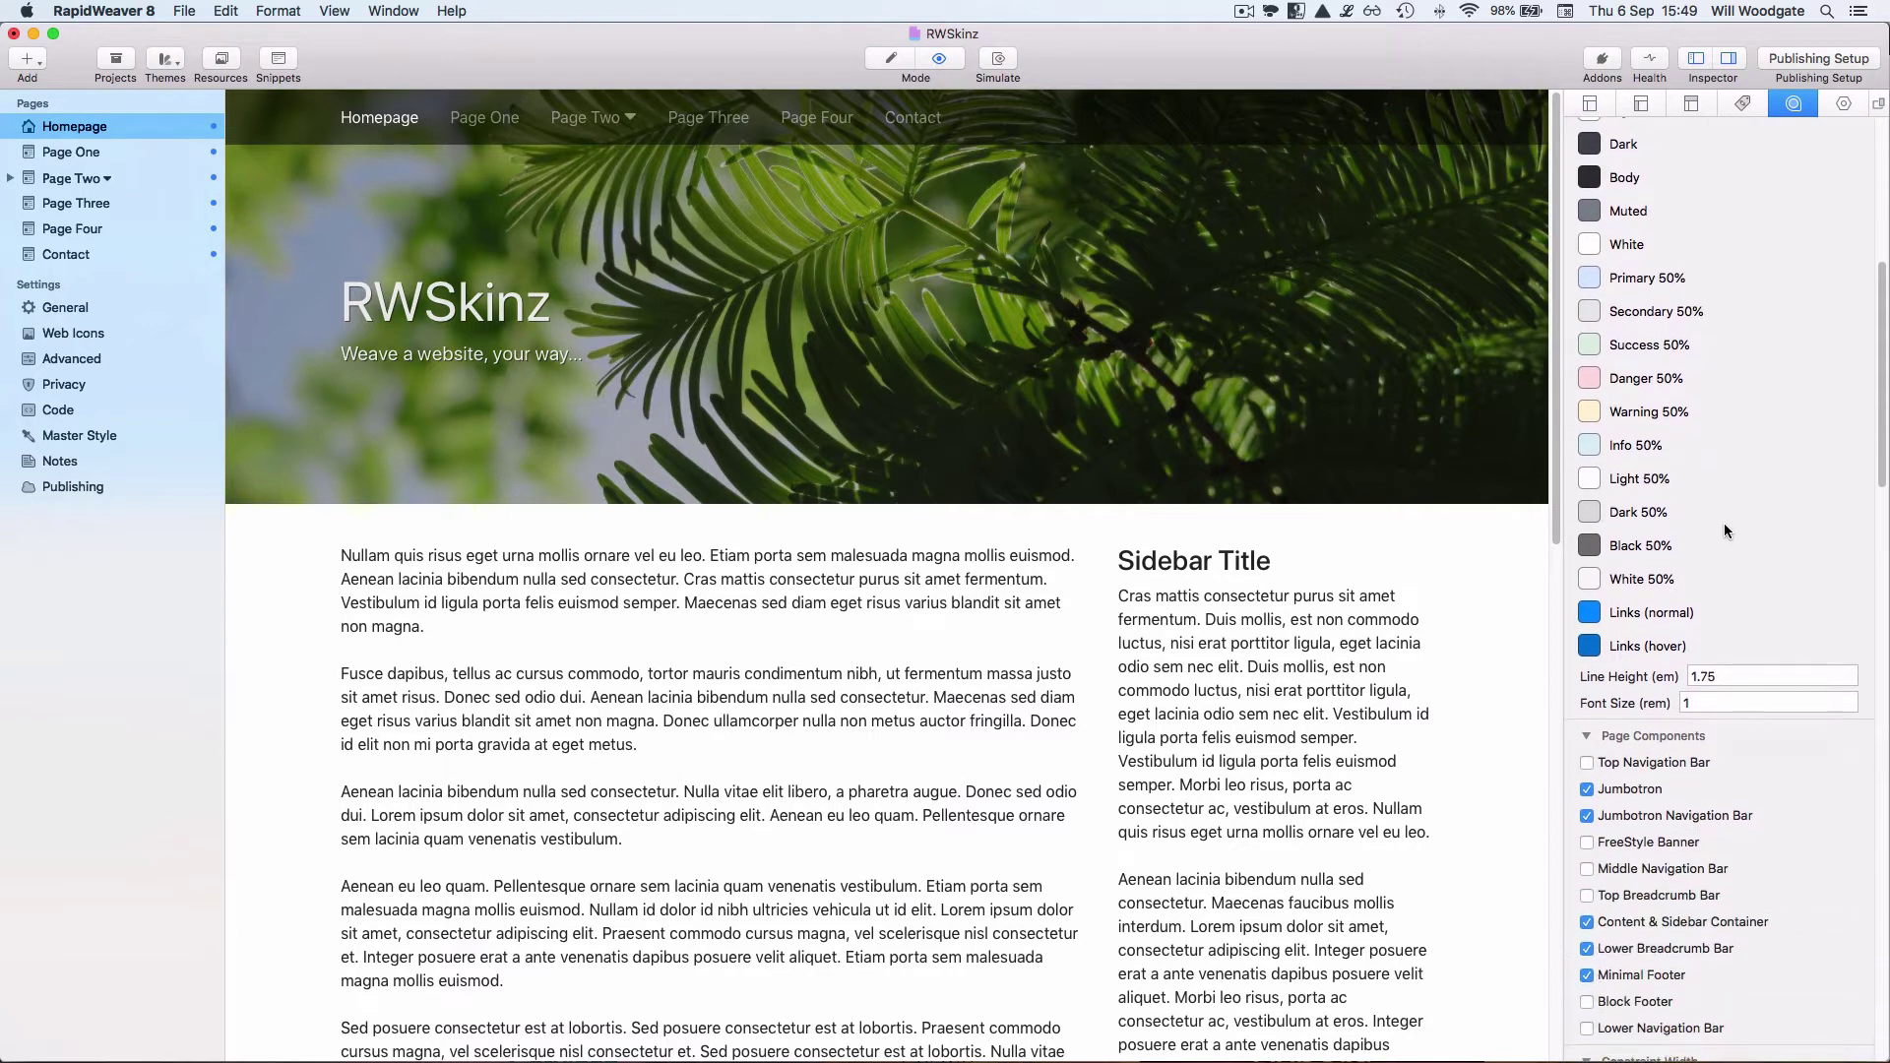
{"action": "scroll", "coordinate": [1723, 531], "scroll_direction": "down", "scroll_amount": 3}
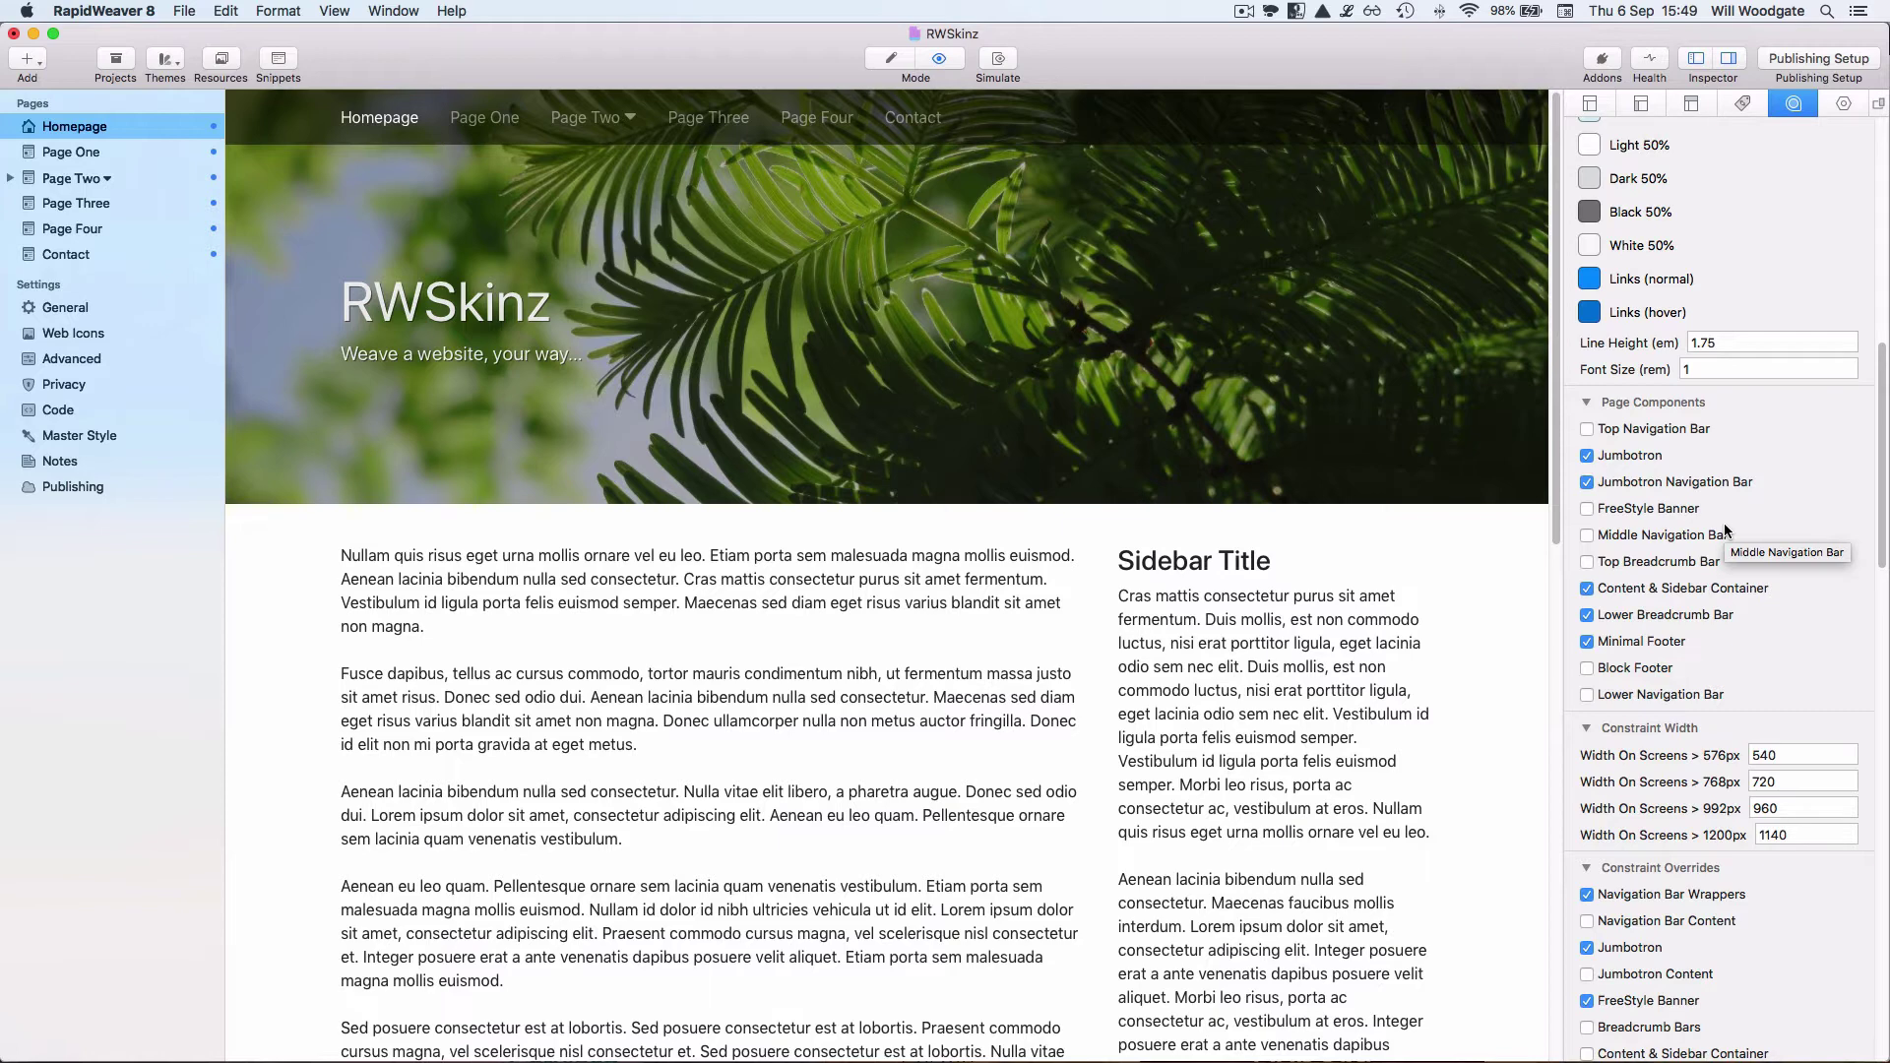
{"action": "scroll", "coordinate": [1747, 512], "scroll_direction": "down", "scroll_amount": 10}
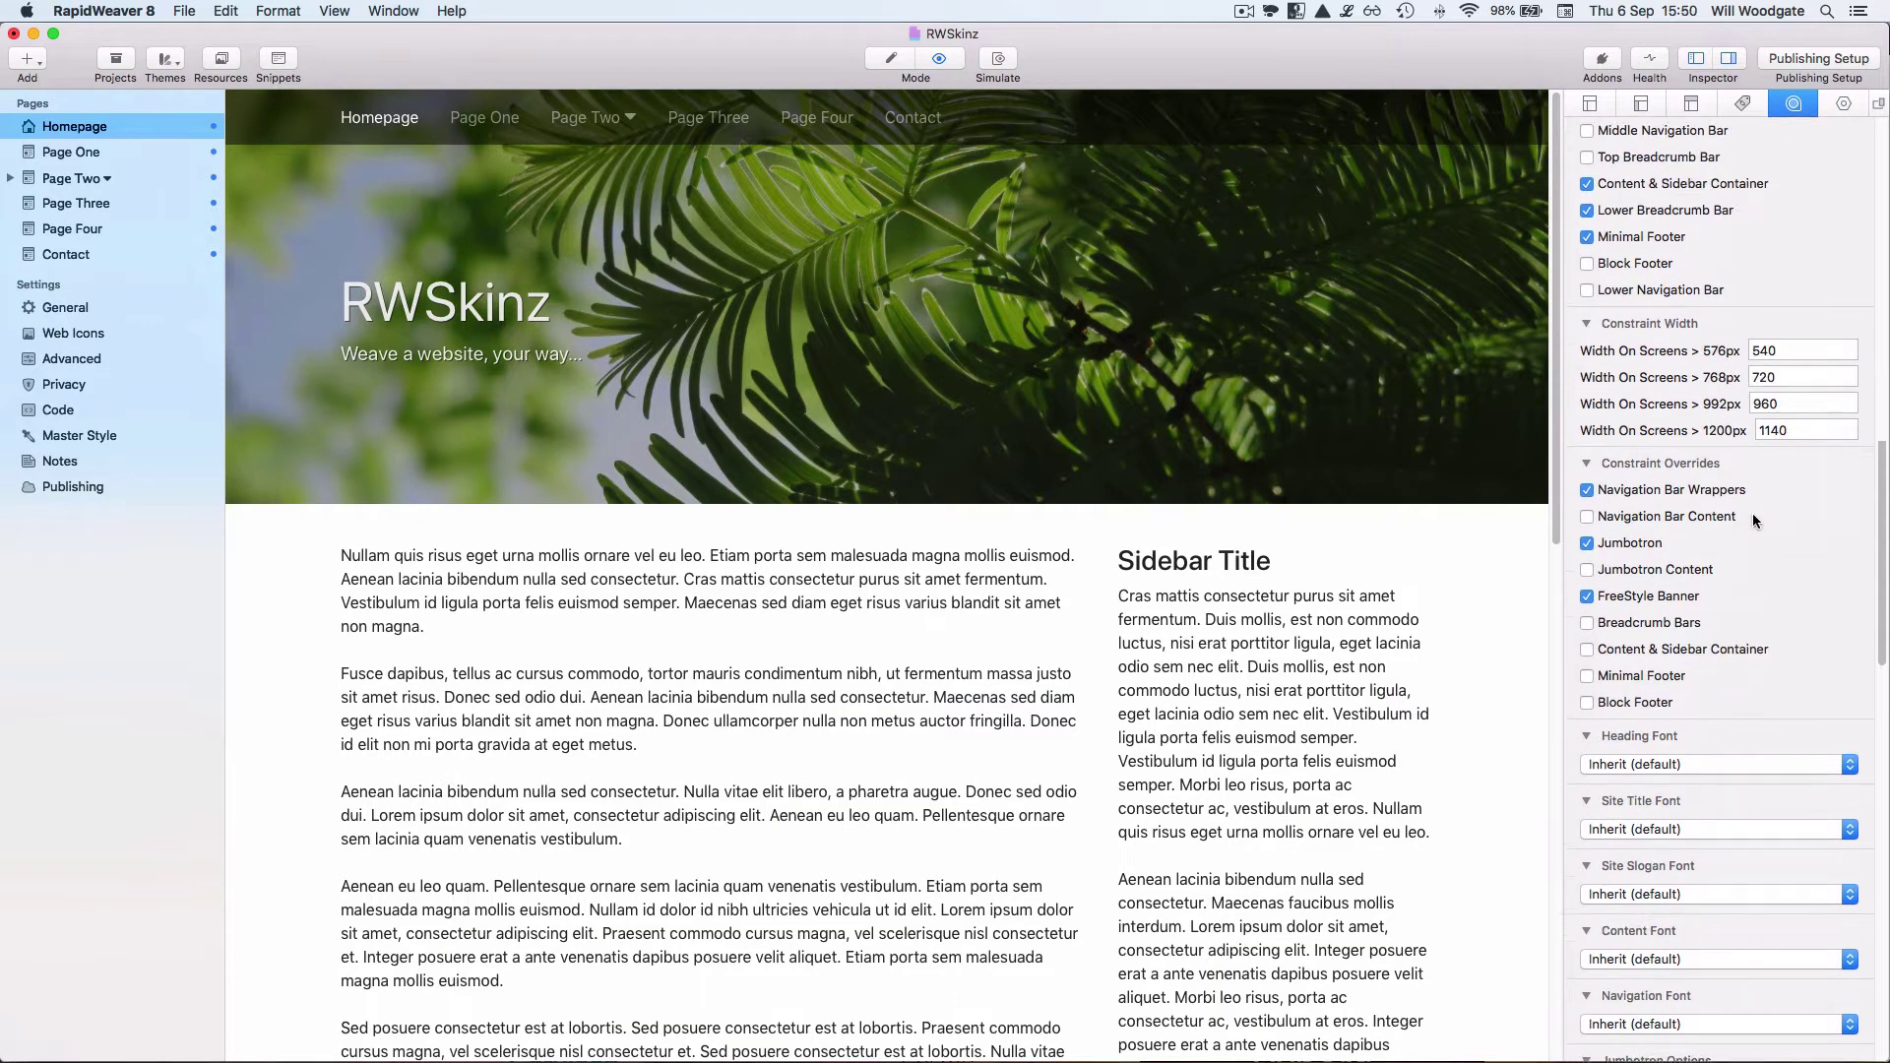
{"action": "scroll", "coordinate": [1752, 512], "scroll_direction": "down", "scroll_amount": 8}
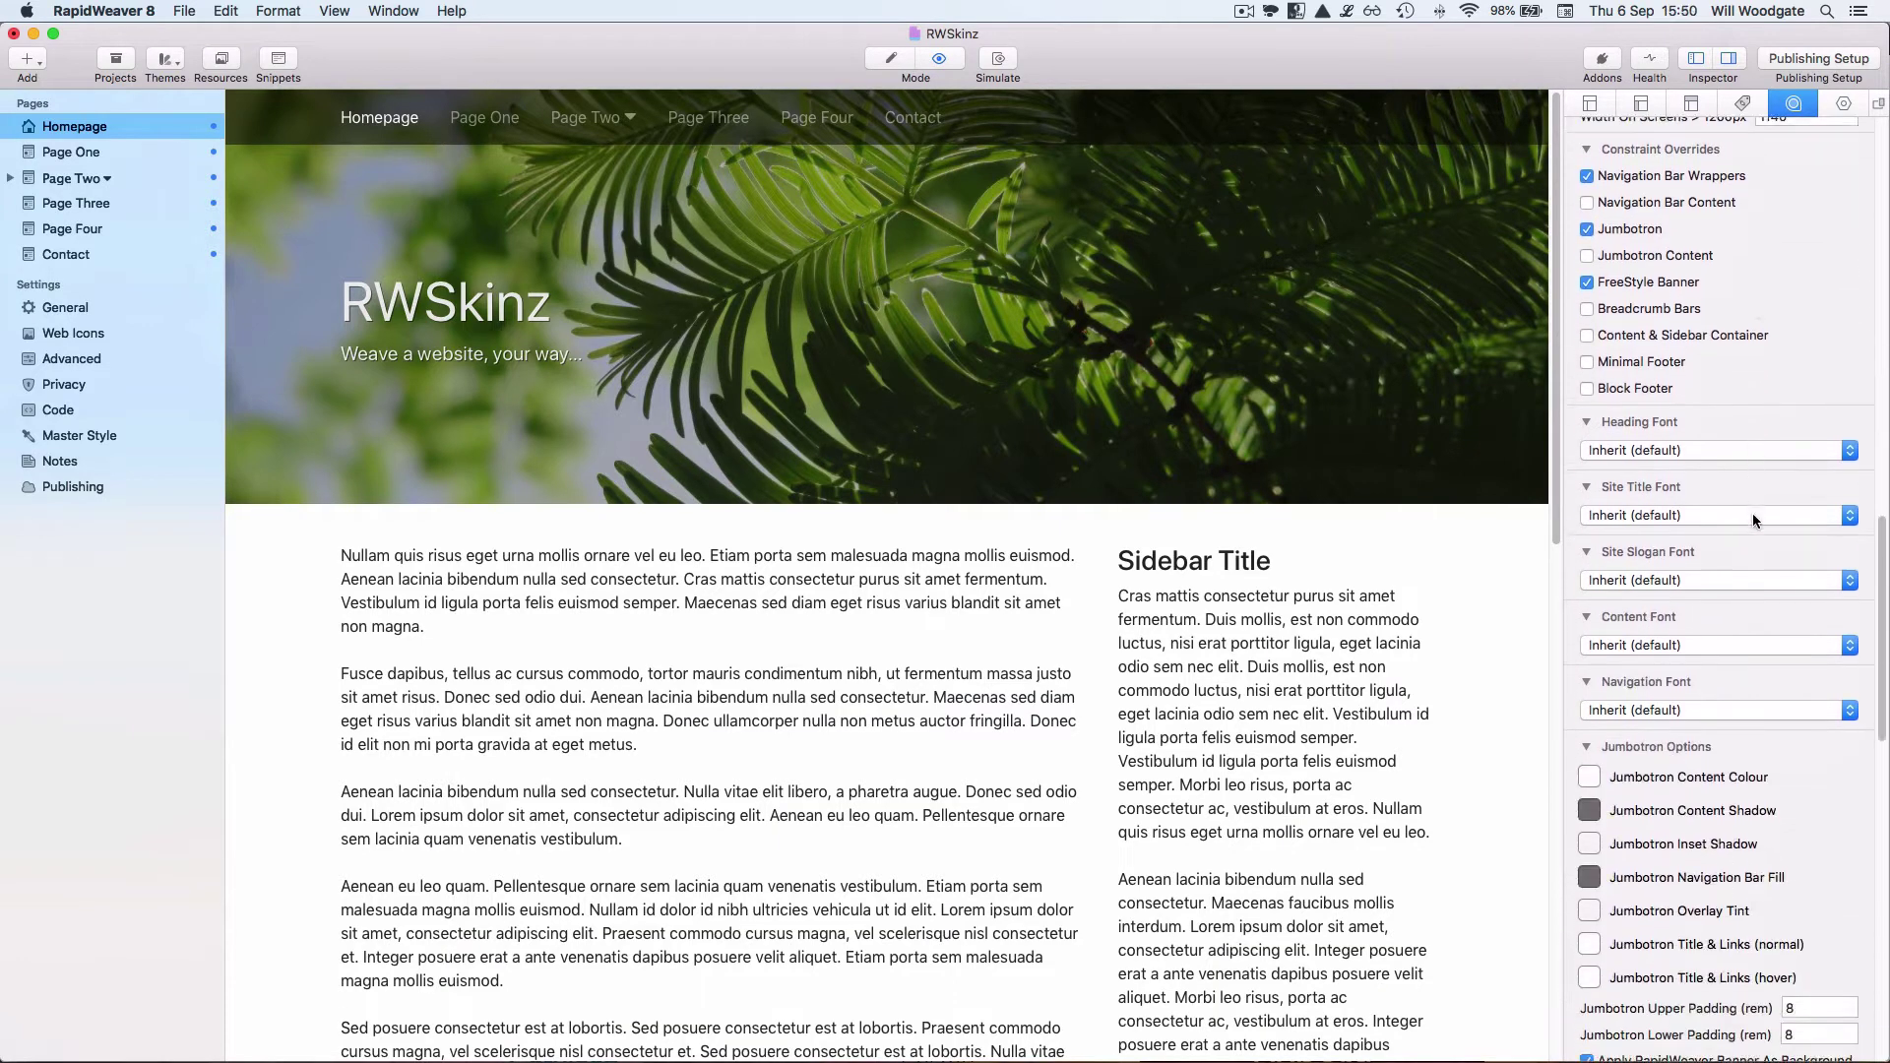
{"action": "left_click", "coordinate": [1710, 443]}
{"action": "scroll", "coordinate": [1709, 406], "scroll_direction": "up", "scroll_amount": 20}
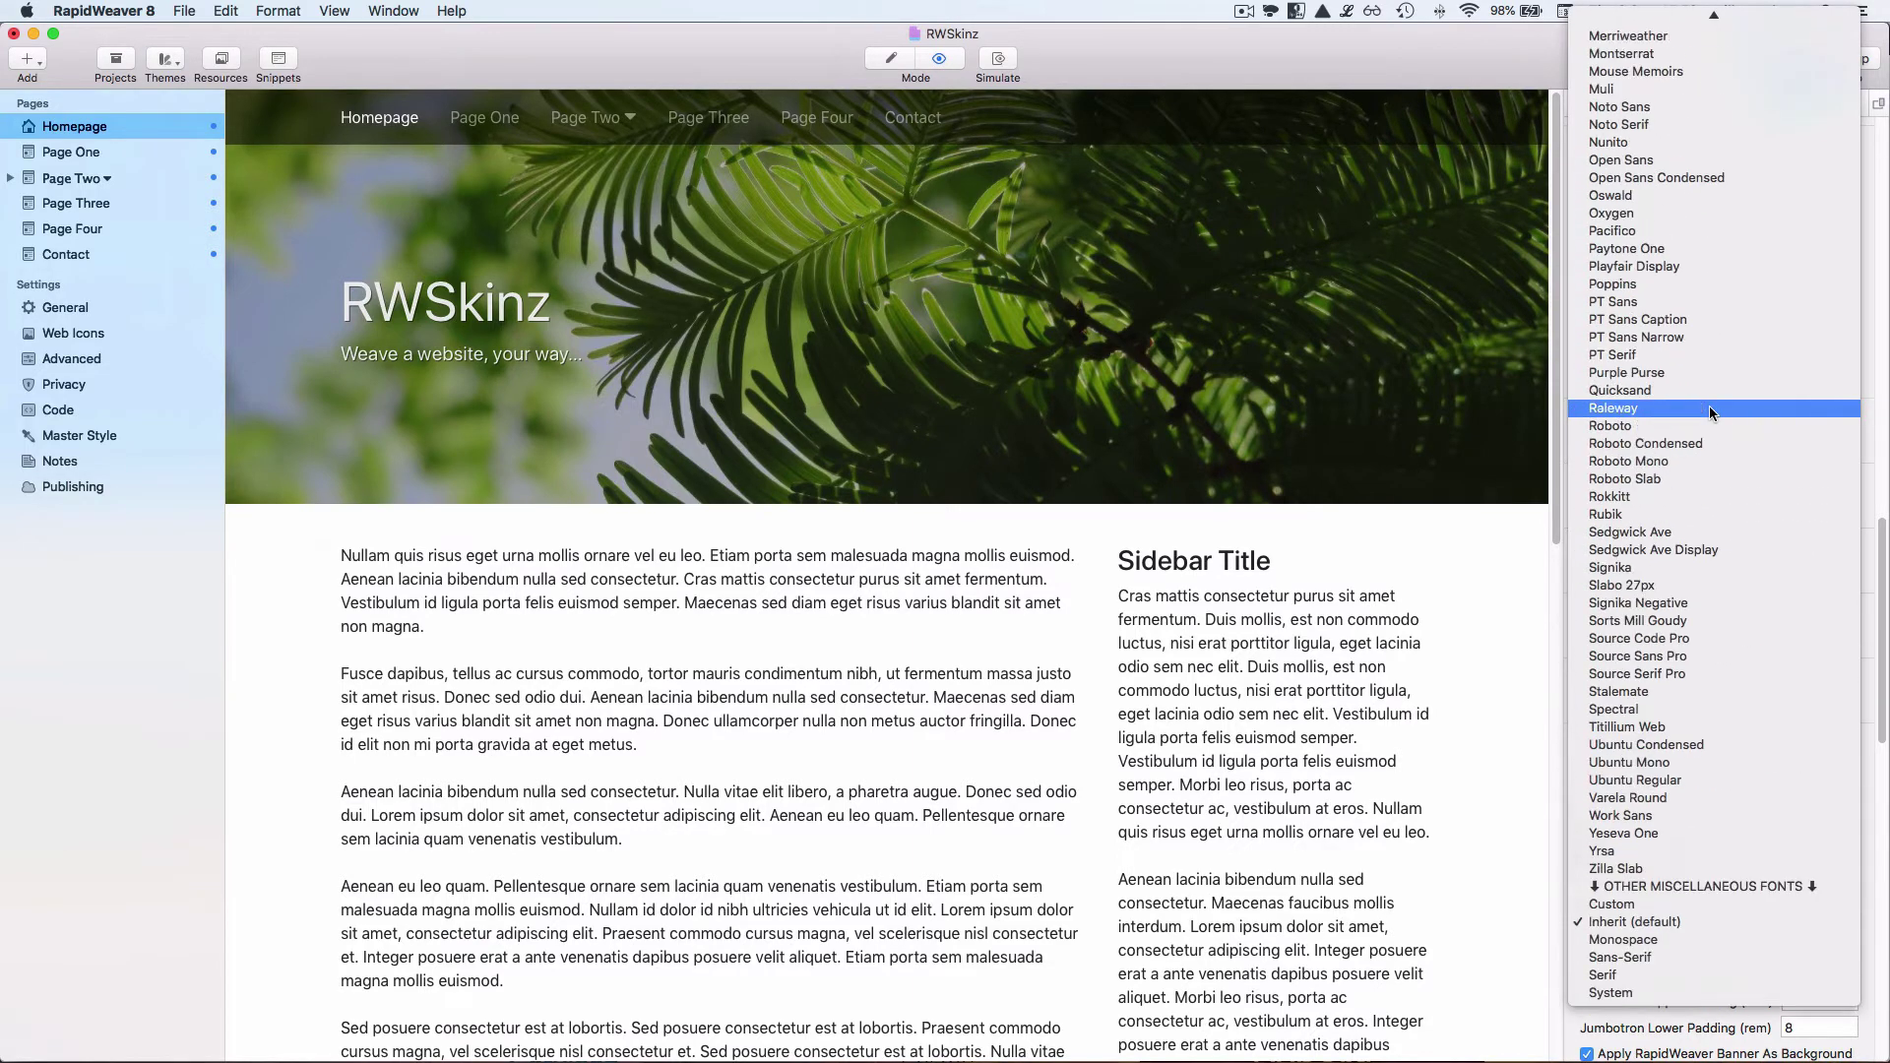
{"action": "scroll", "coordinate": [1709, 405], "scroll_direction": "up", "scroll_amount": 5}
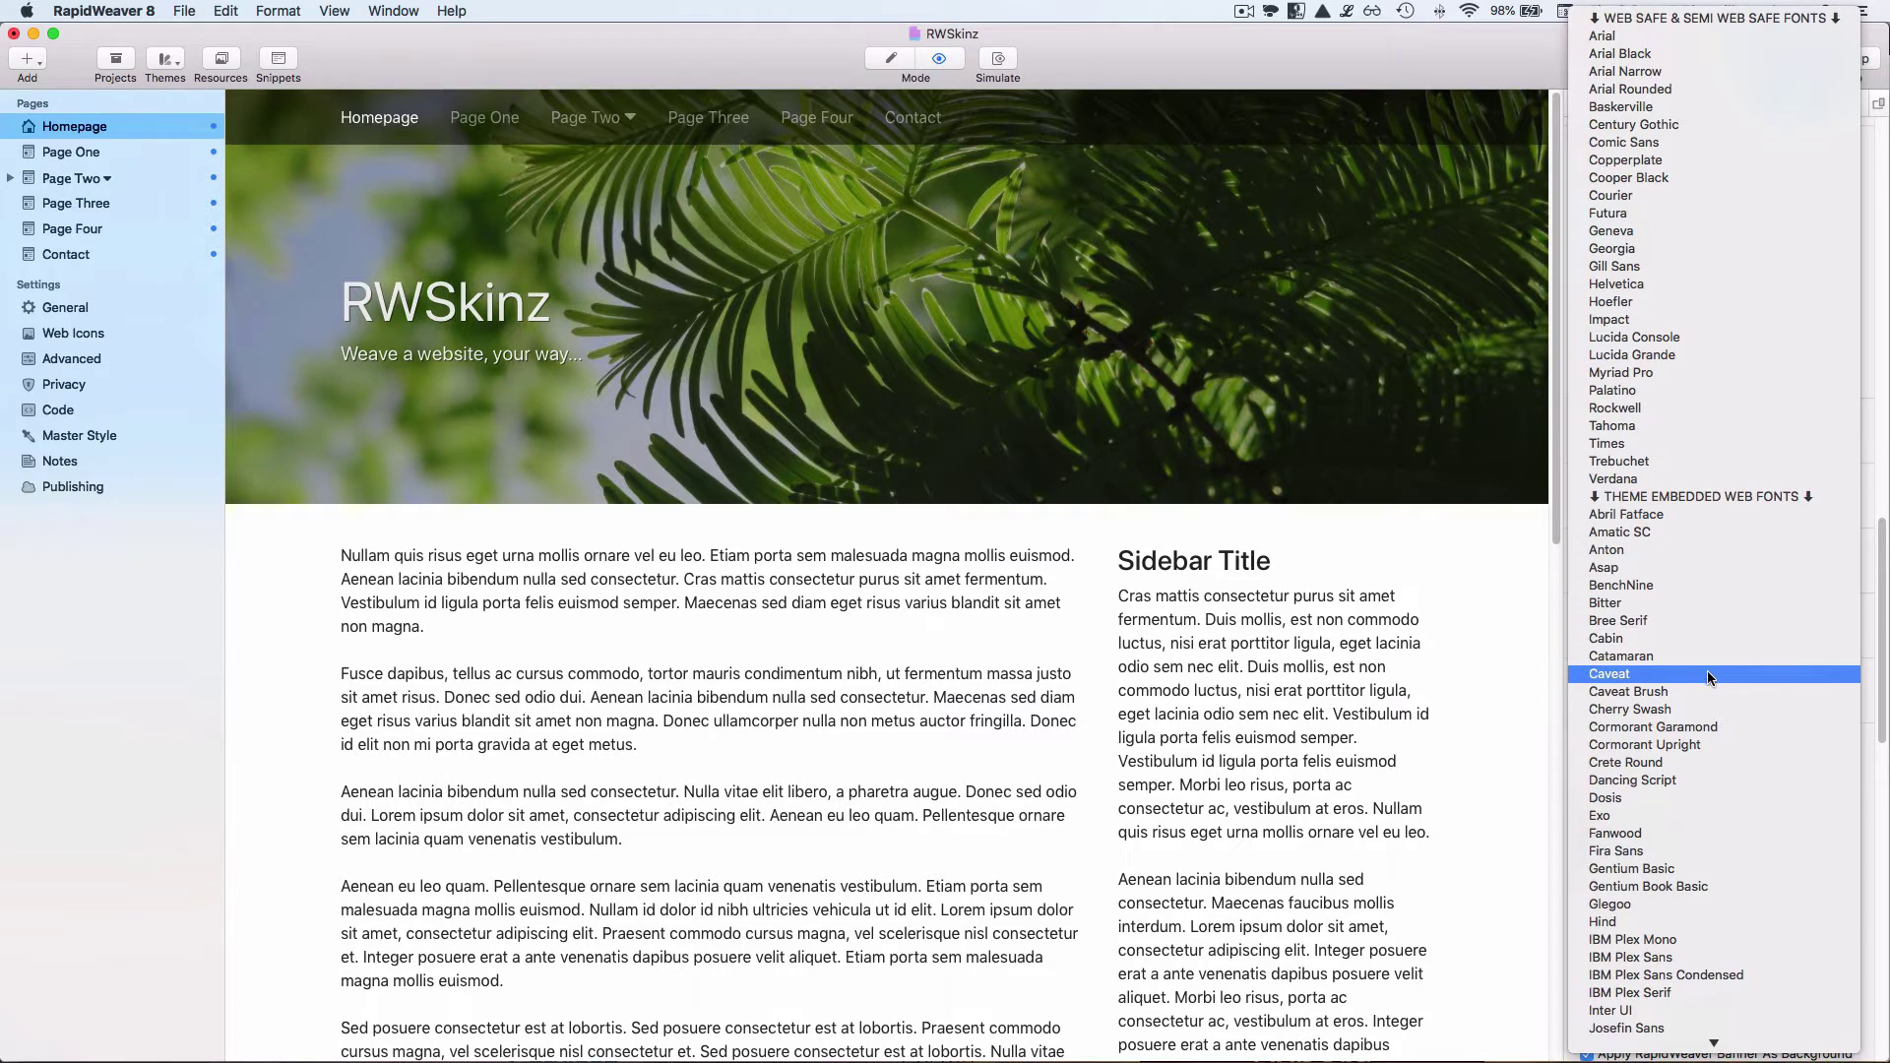
{"action": "left_click", "coordinate": [1507, 657]}
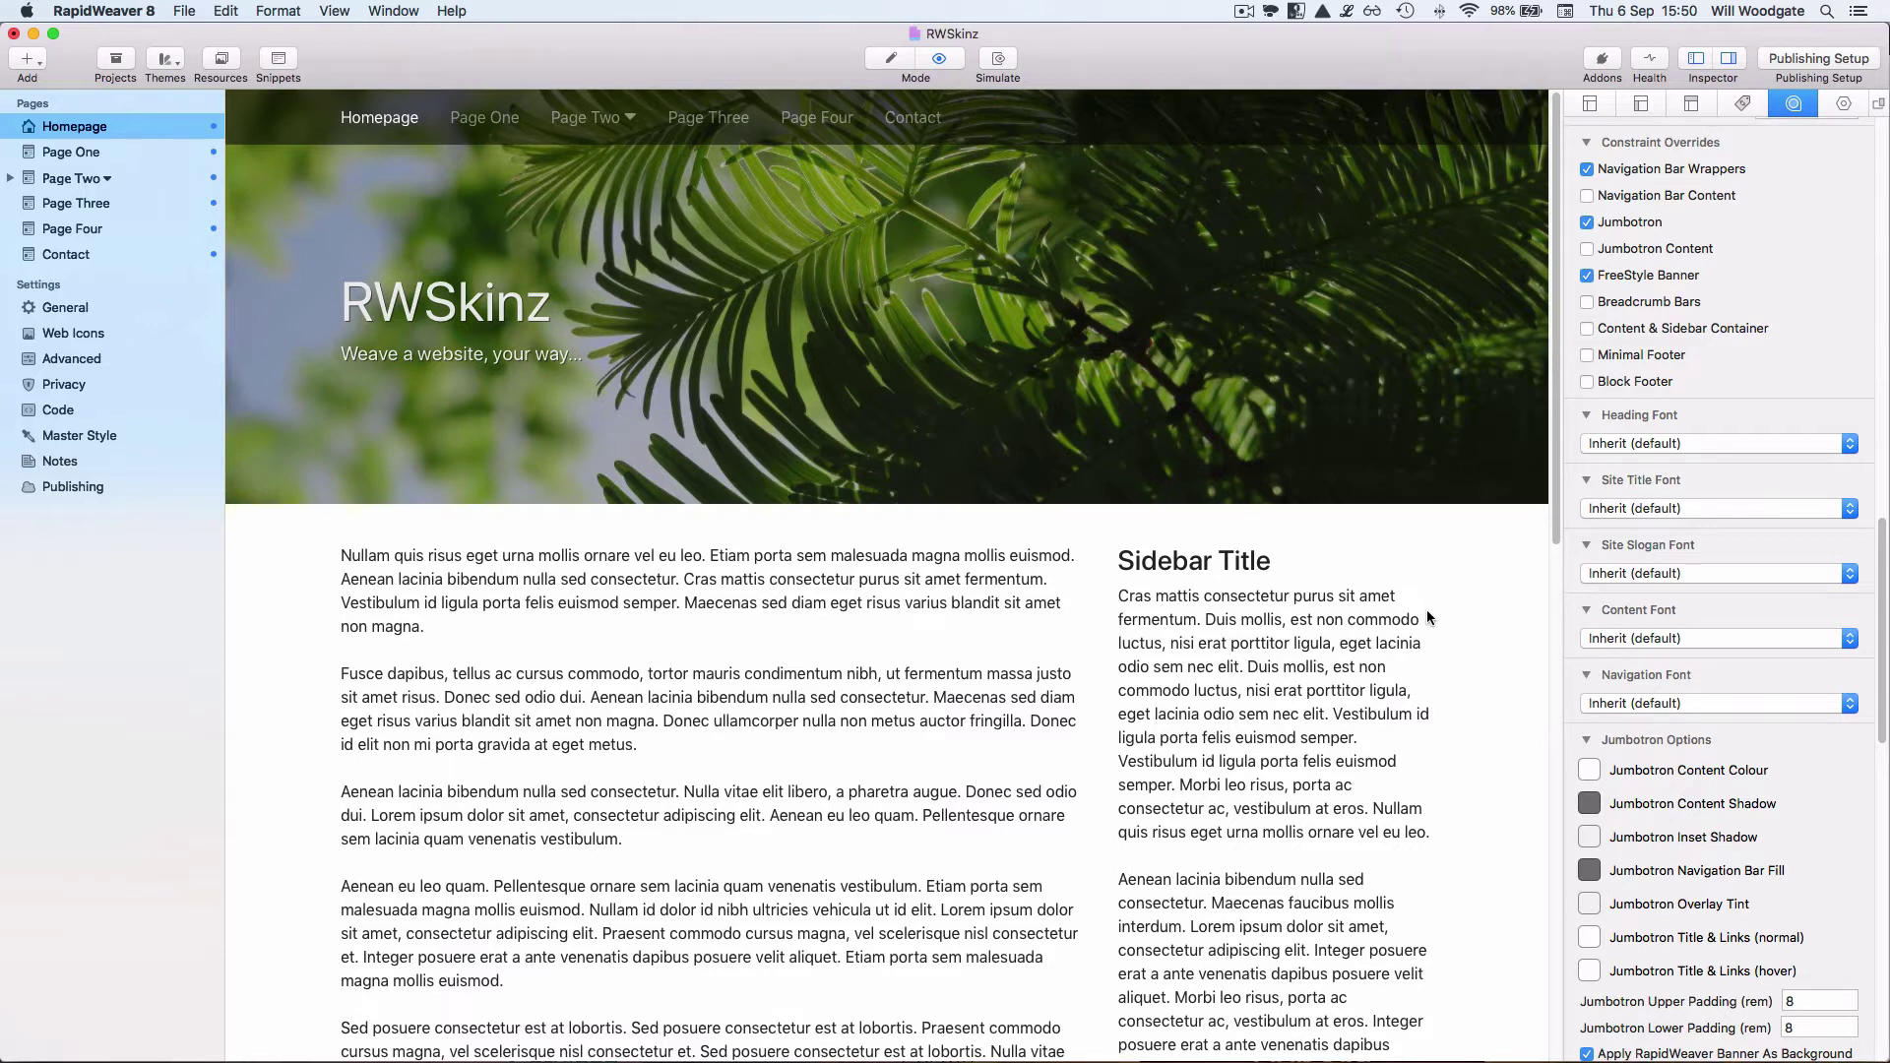
{"action": "scroll", "coordinate": [1426, 610], "scroll_direction": "down", "scroll_amount": 2}
{"action": "scroll", "coordinate": [1427, 610], "scroll_direction": "up", "scroll_amount": 2}
Bring the Bootswatch page forward in Firefox and scroll through the theme grid.
{"action": "mouse_move", "coordinate": [477, 1048]}
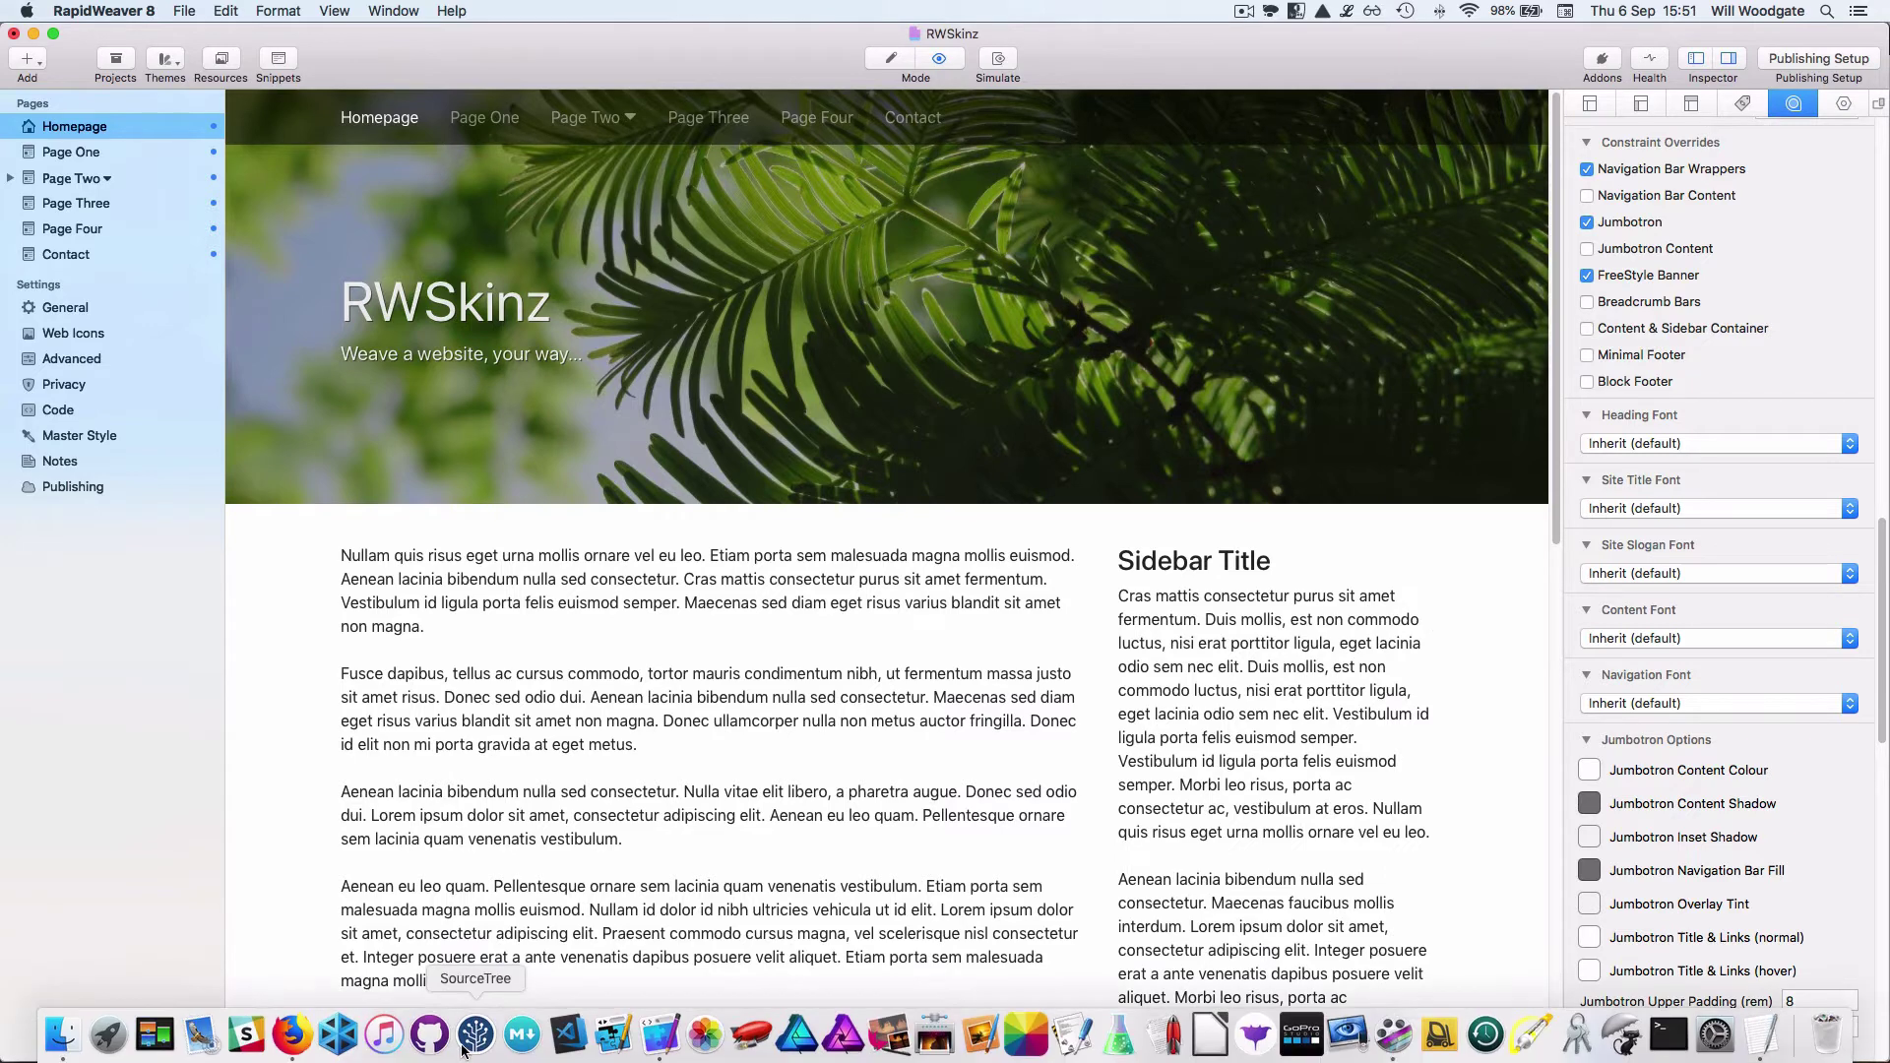
{"action": "left_click", "coordinate": [292, 1033]}
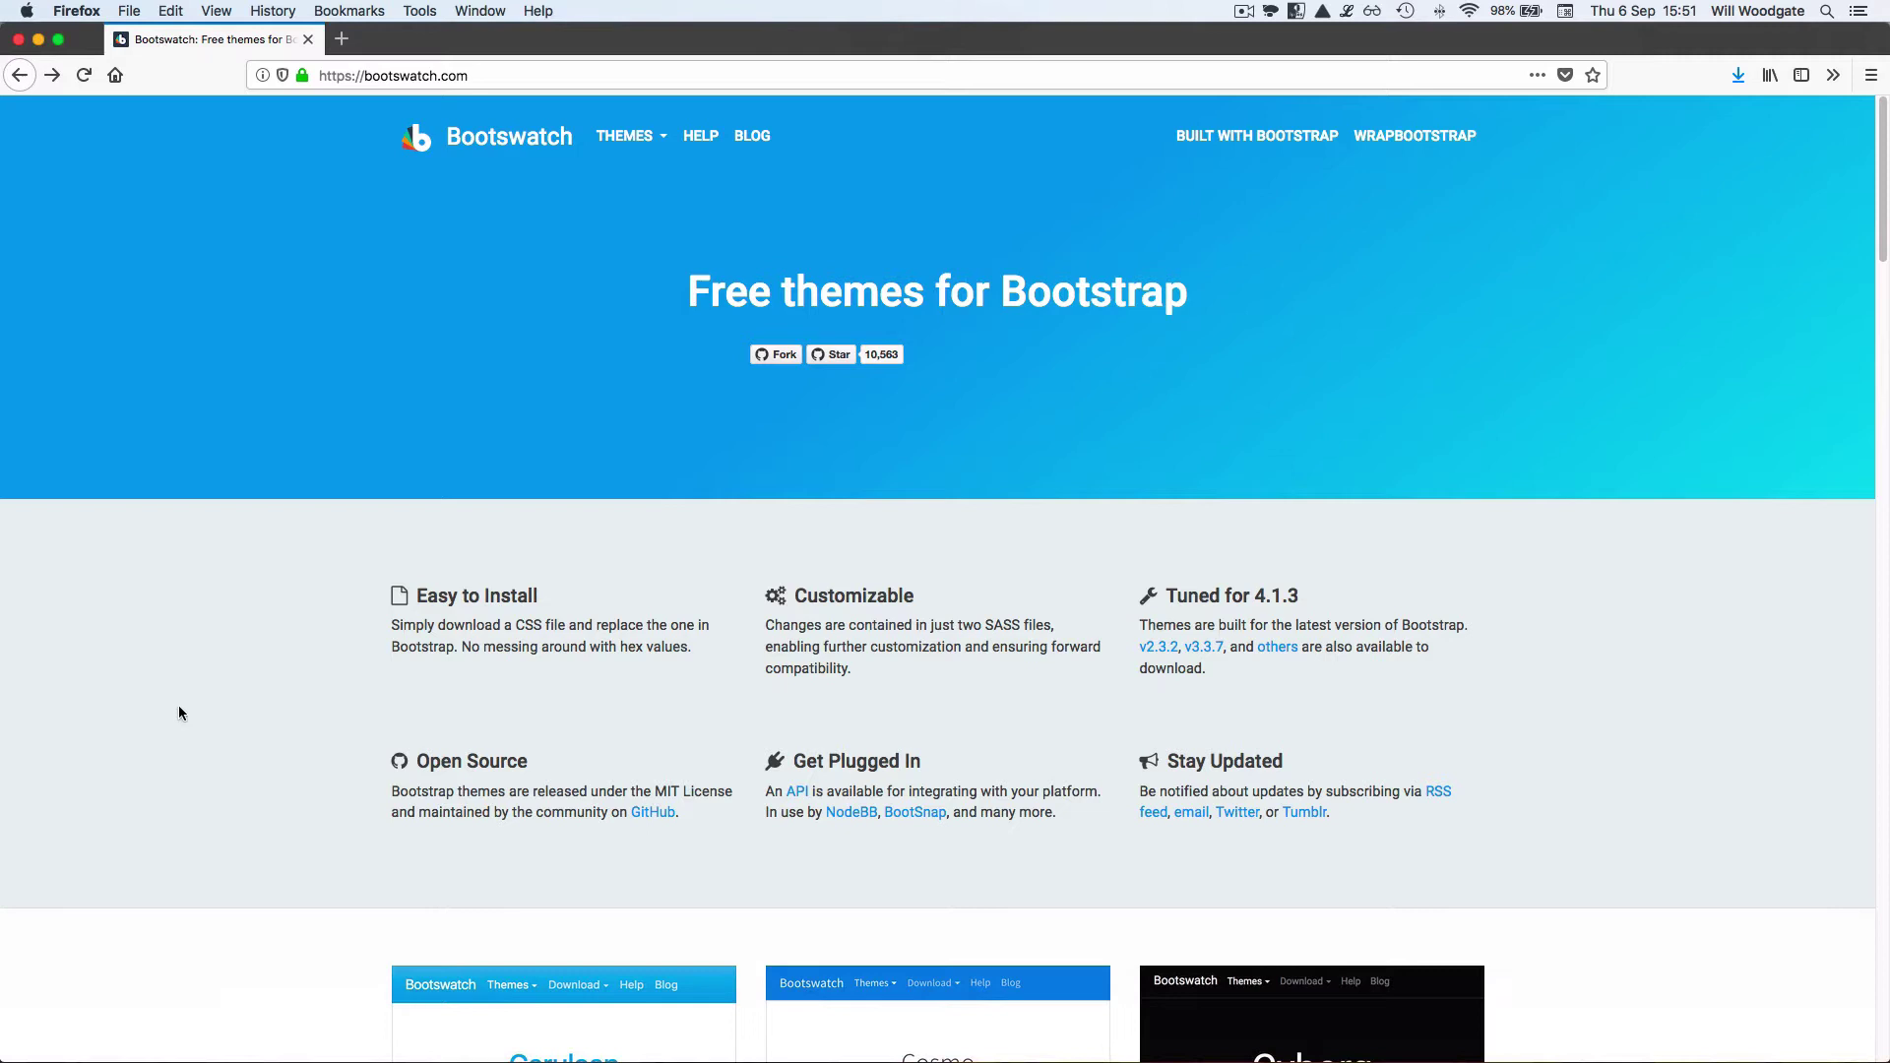
{"action": "scroll", "coordinate": [236, 697], "scroll_direction": "down", "scroll_amount": 10}
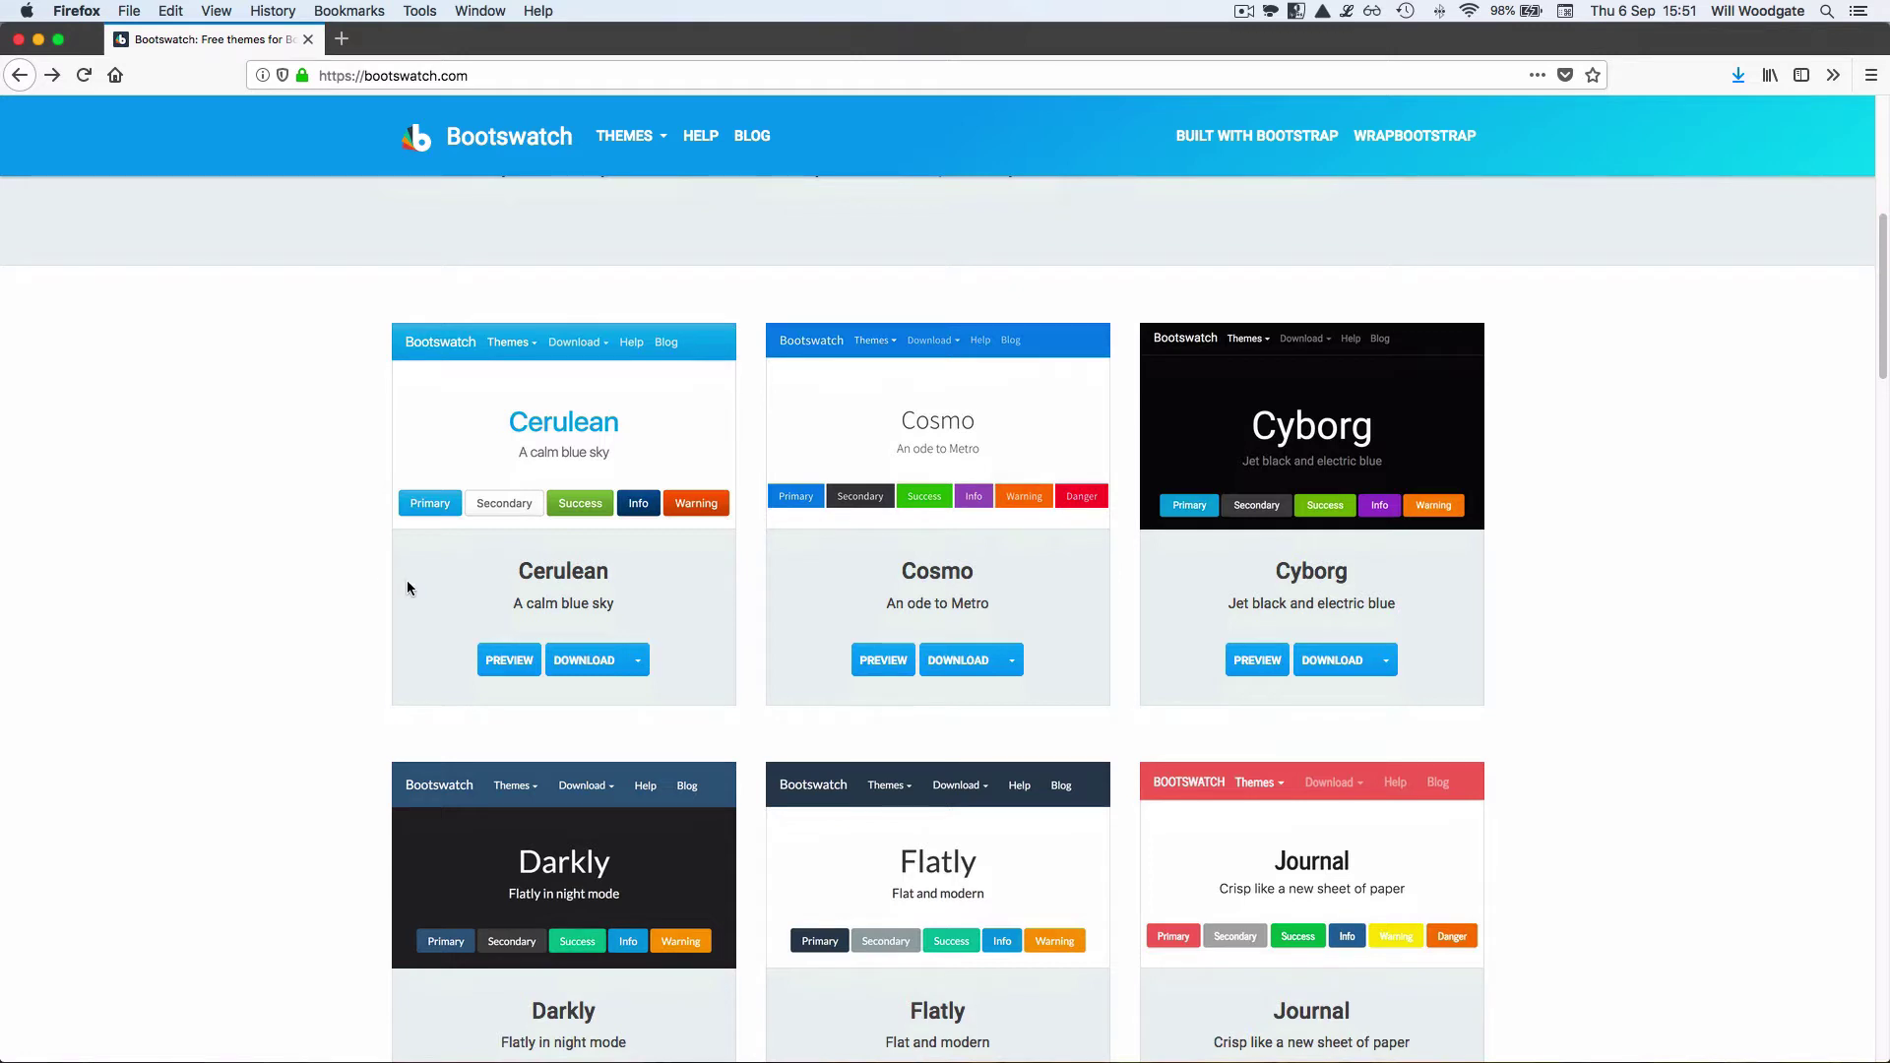
{"action": "scroll", "coordinate": [301, 581], "scroll_direction": "down", "scroll_amount": 7}
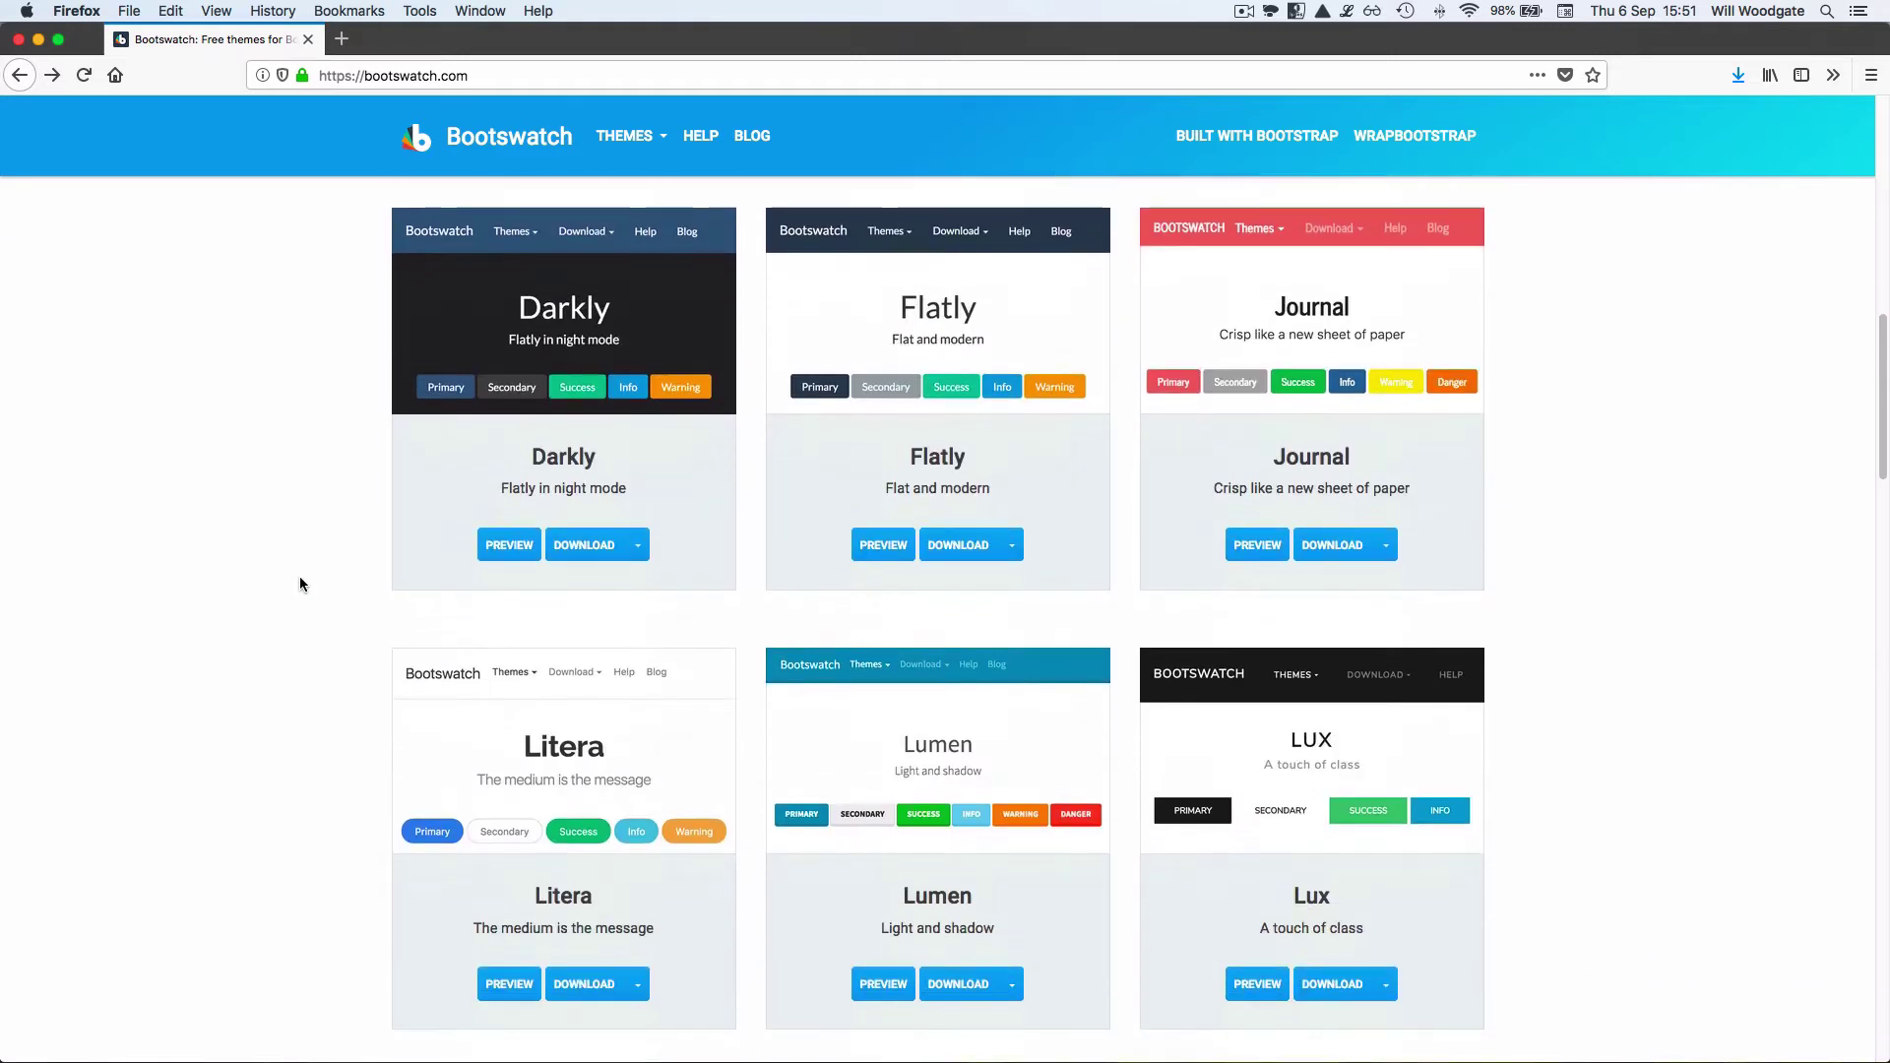
{"action": "scroll", "coordinate": [299, 584], "scroll_direction": "up", "scroll_amount": 2}
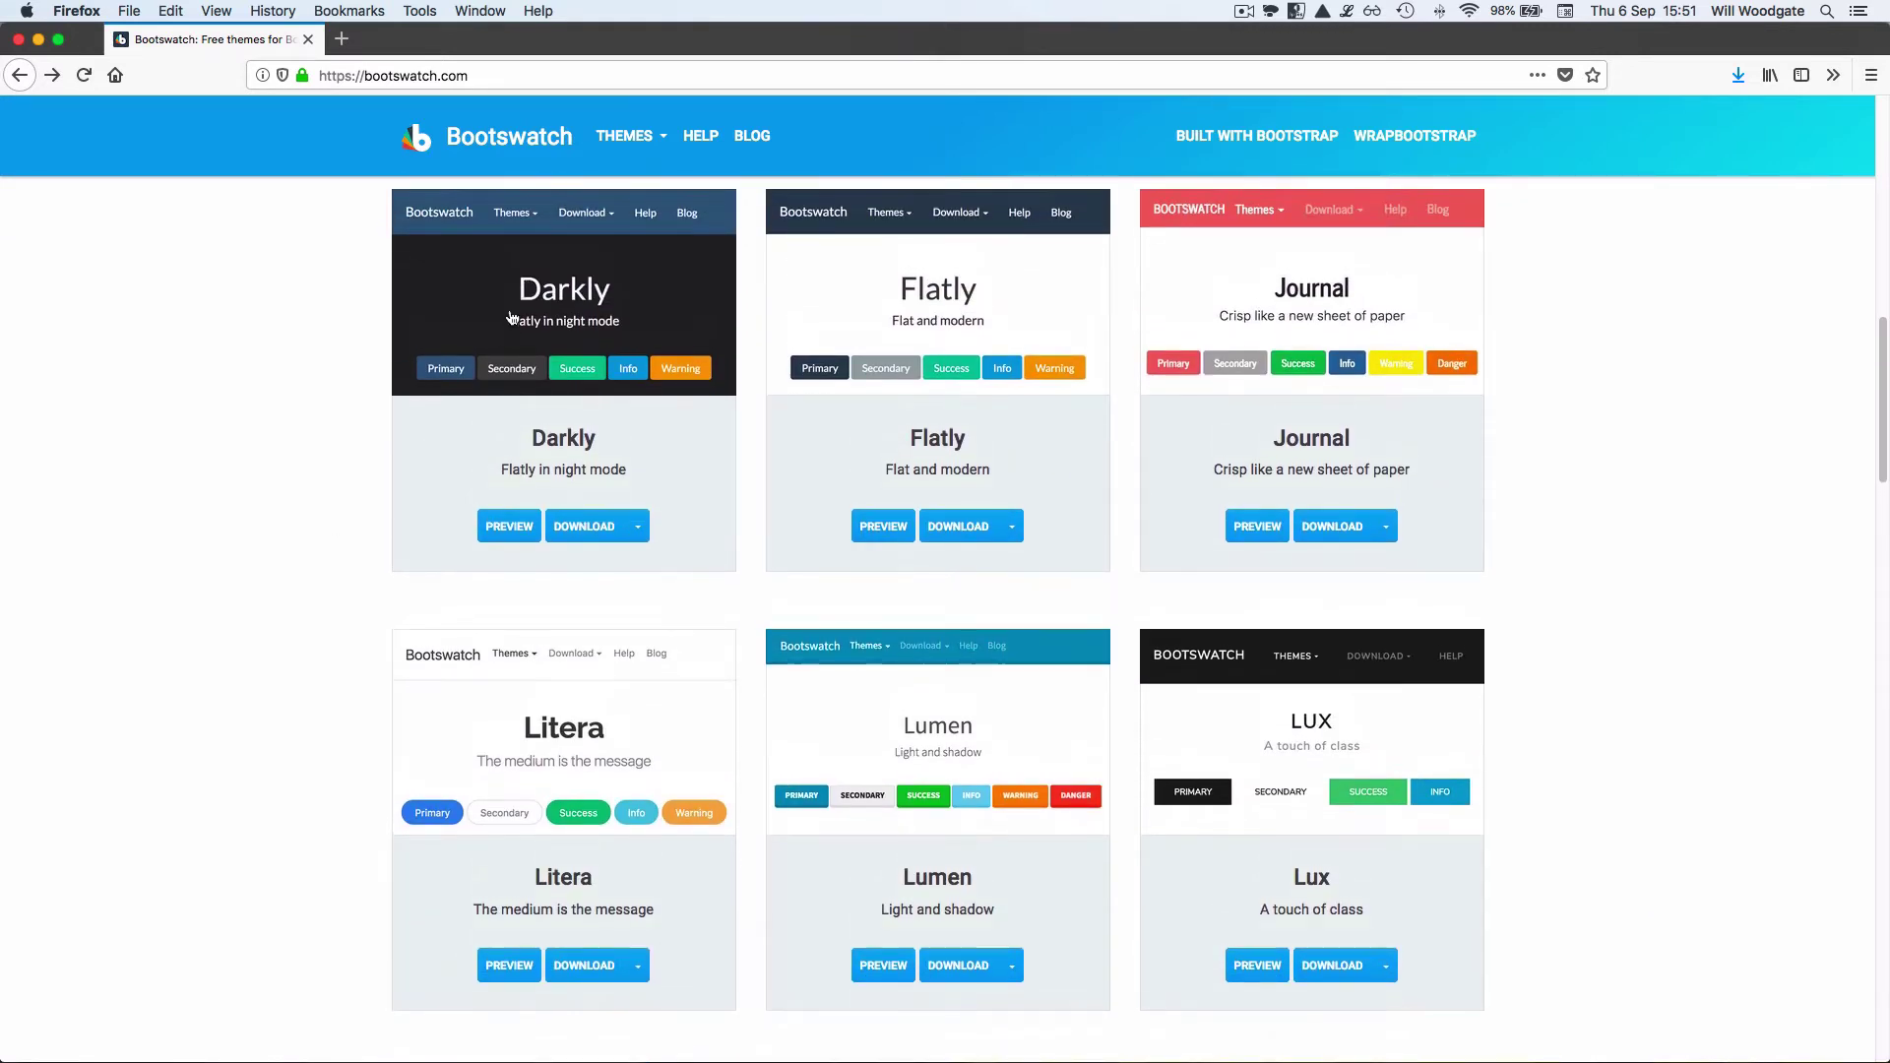
{"action": "scroll", "coordinate": [299, 649], "scroll_direction": "down", "scroll_amount": 4}
{"action": "scroll", "coordinate": [297, 661], "scroll_direction": "down", "scroll_amount": 2}
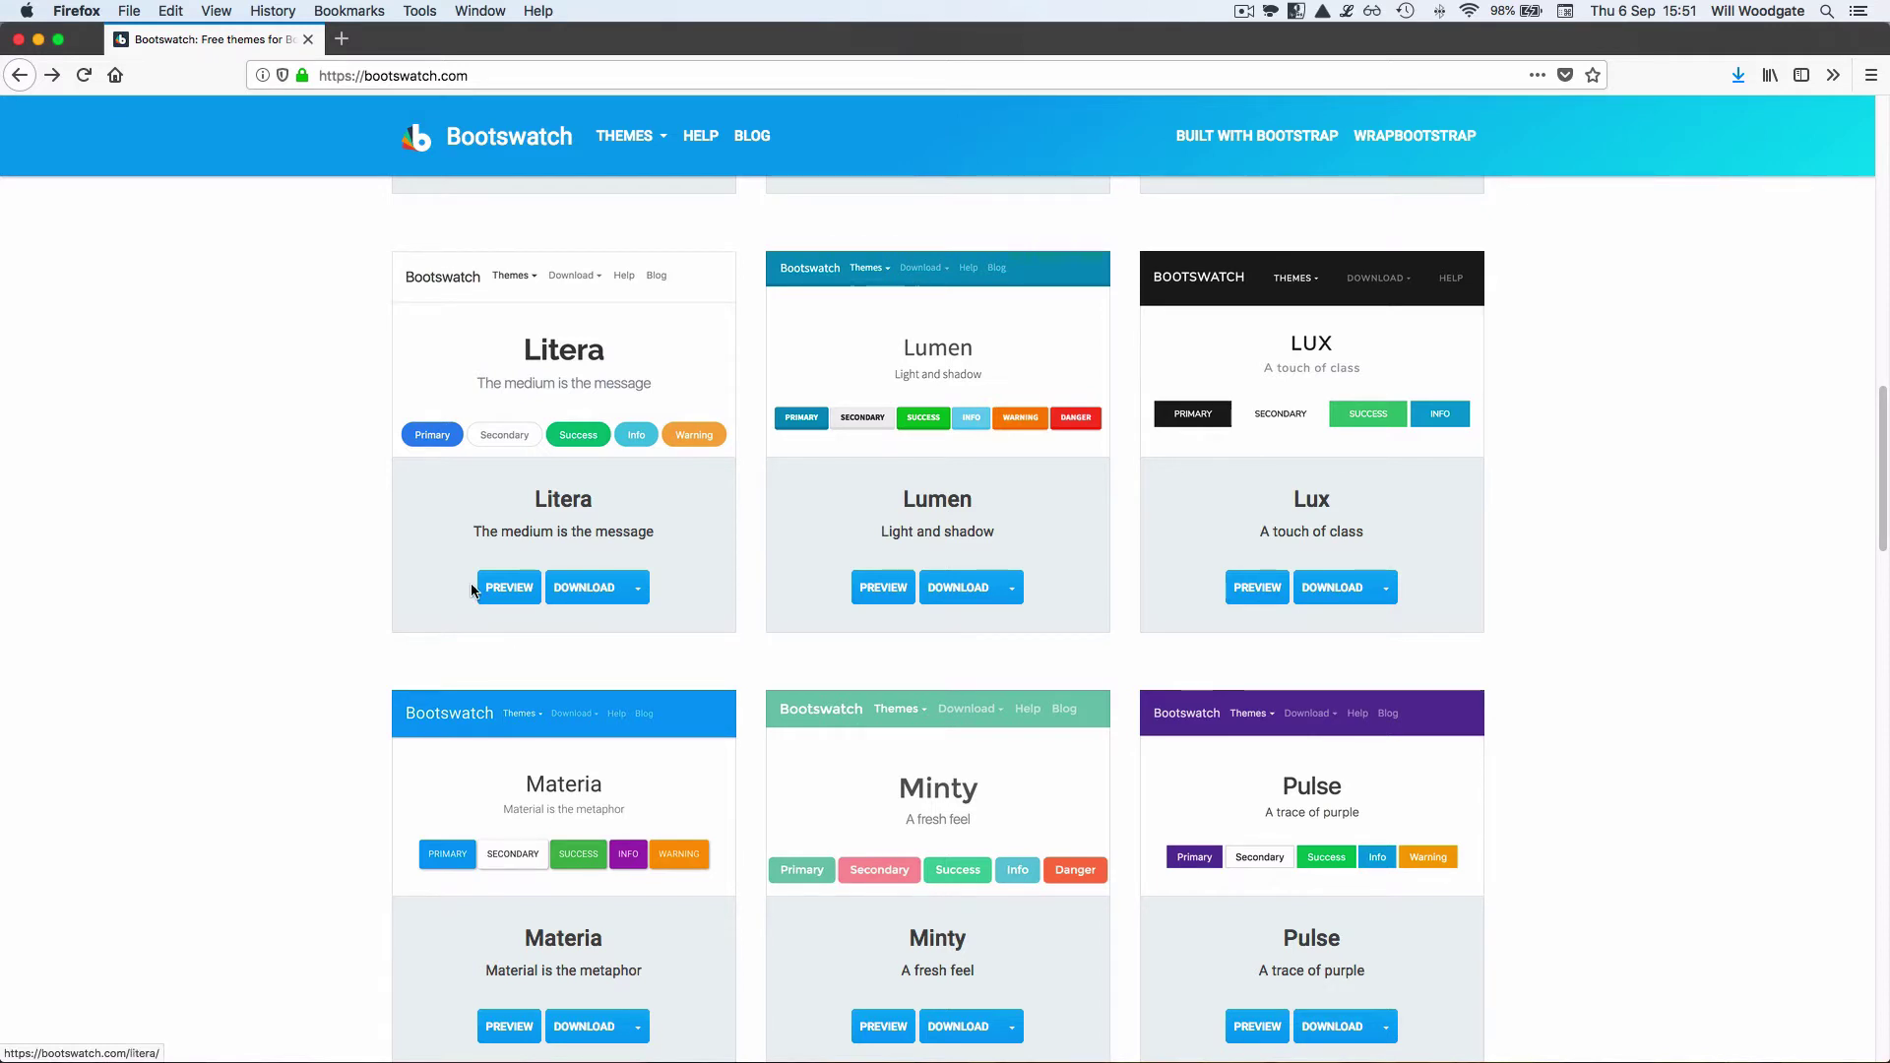
{"action": "scroll", "coordinate": [345, 551], "scroll_direction": "up", "scroll_amount": 5}
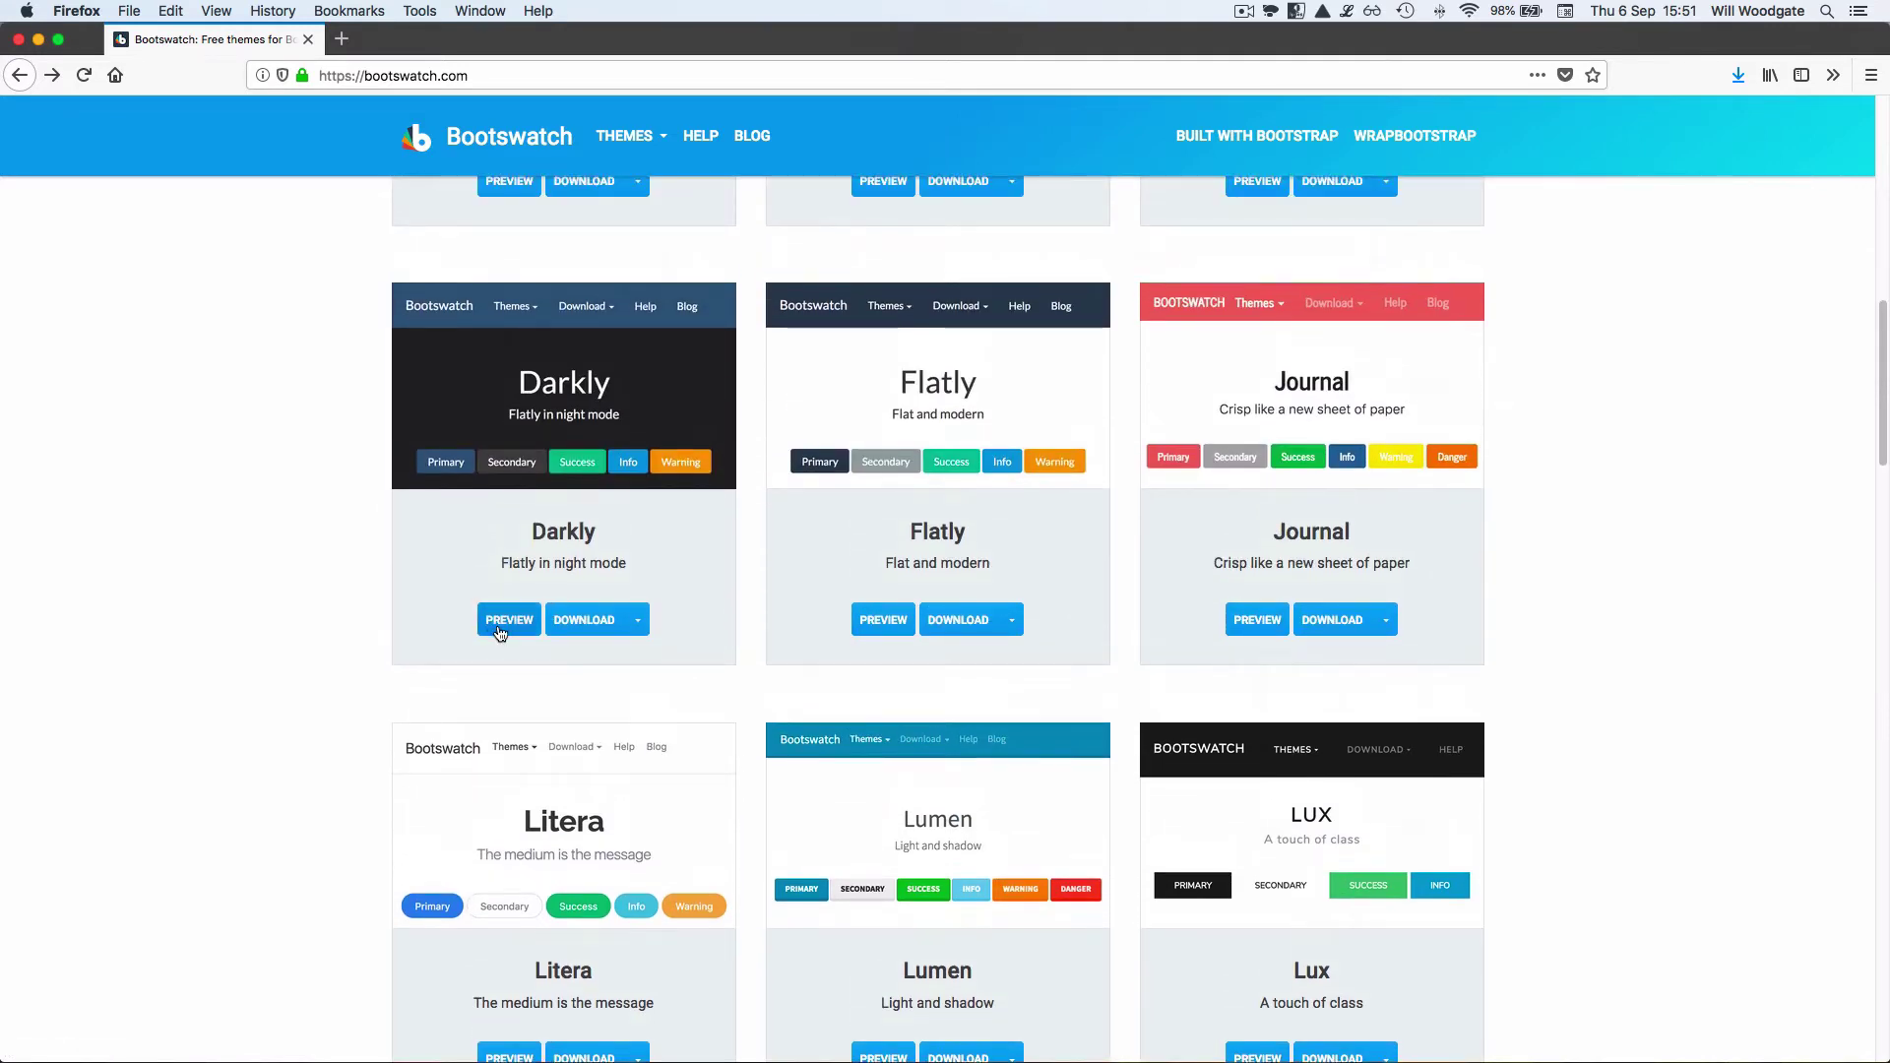
Preview the Darkly theme's demo page, scroll through it, then go back.
{"action": "left_click", "coordinate": [499, 621]}
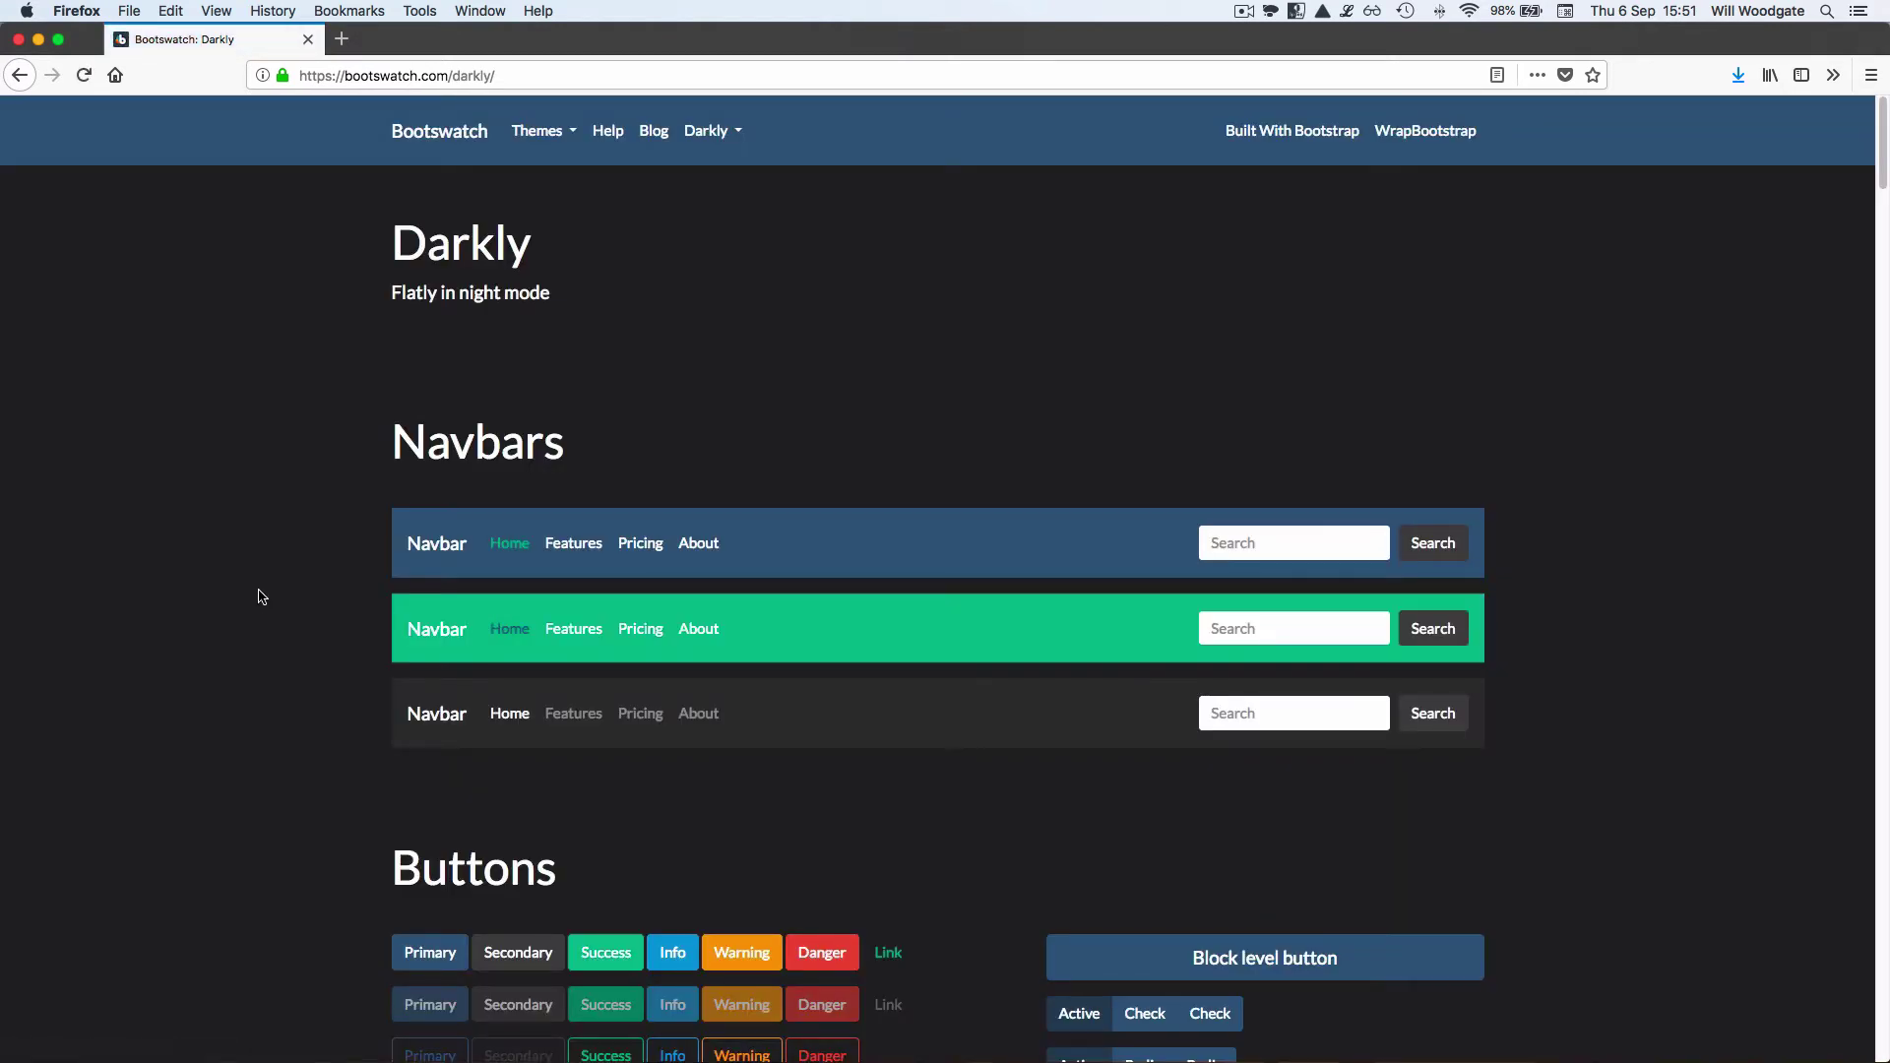
{"action": "scroll", "coordinate": [261, 595], "scroll_direction": "down", "scroll_amount": 6}
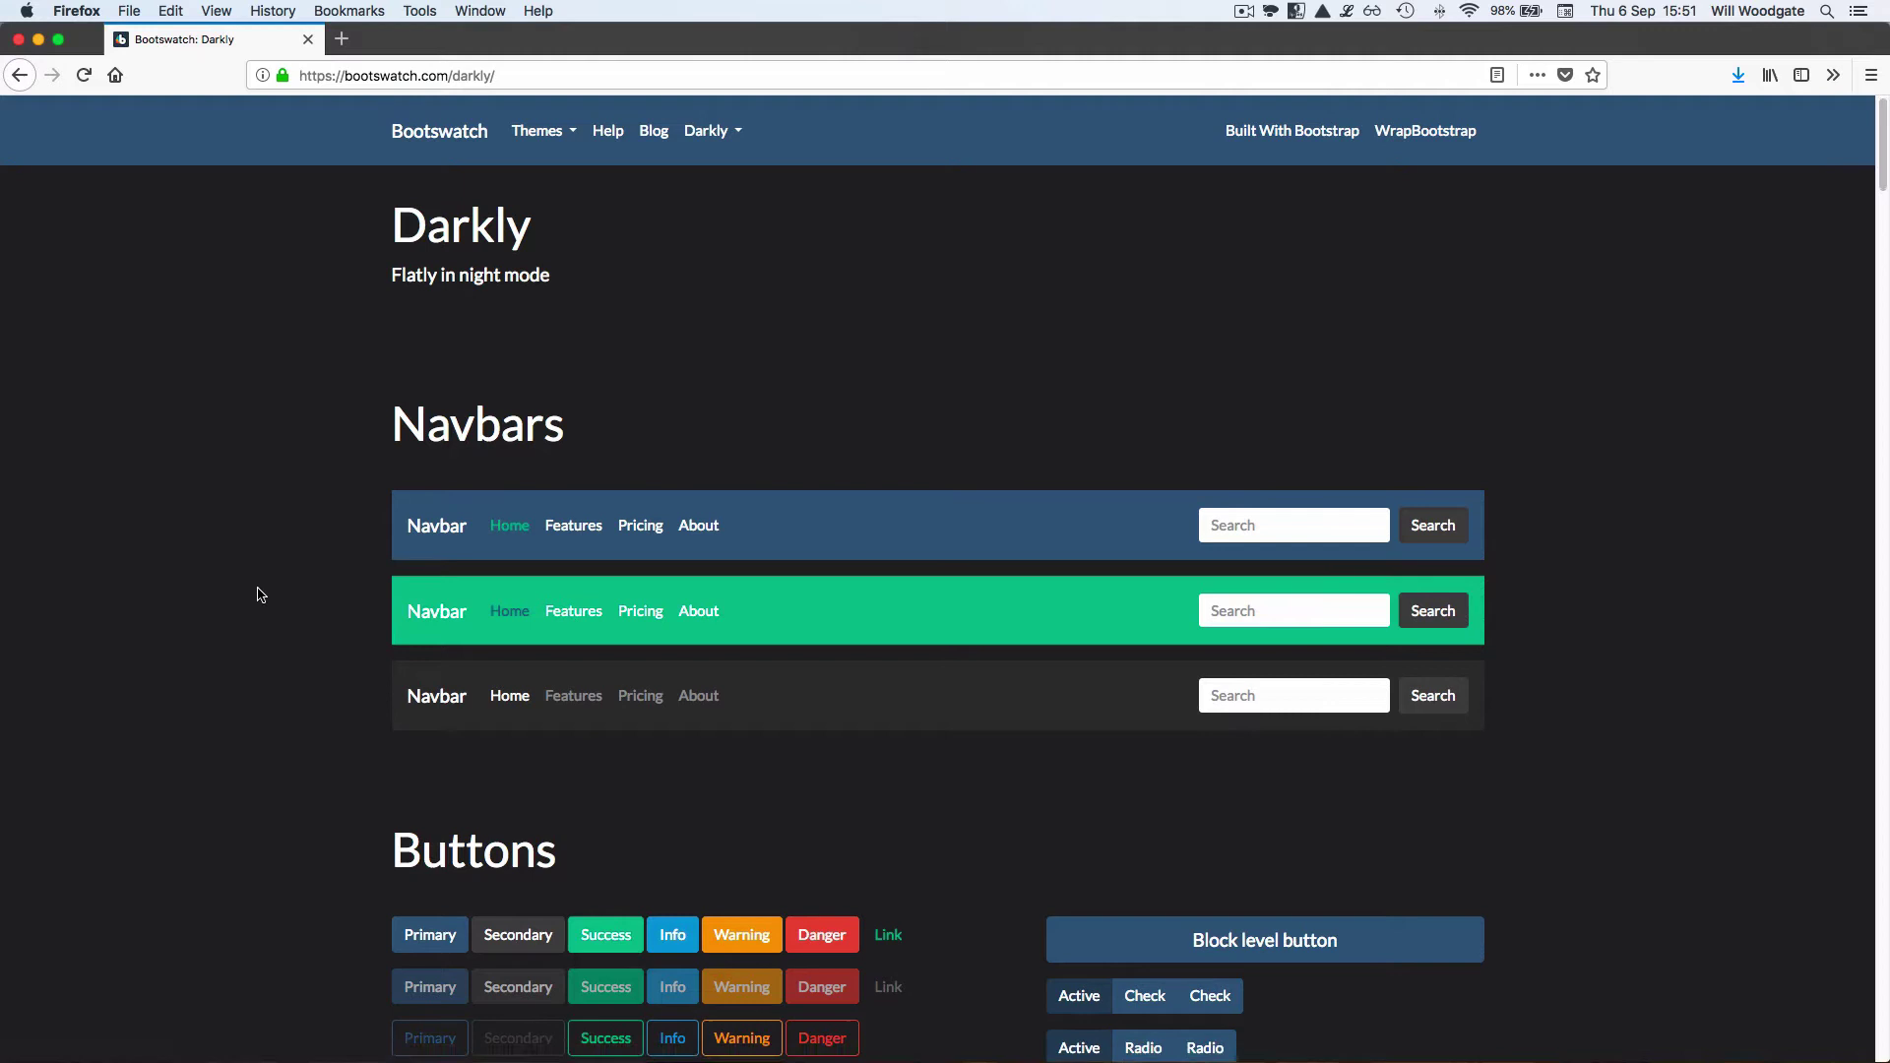
{"action": "scroll", "coordinate": [261, 595], "scroll_direction": "down", "scroll_amount": 3}
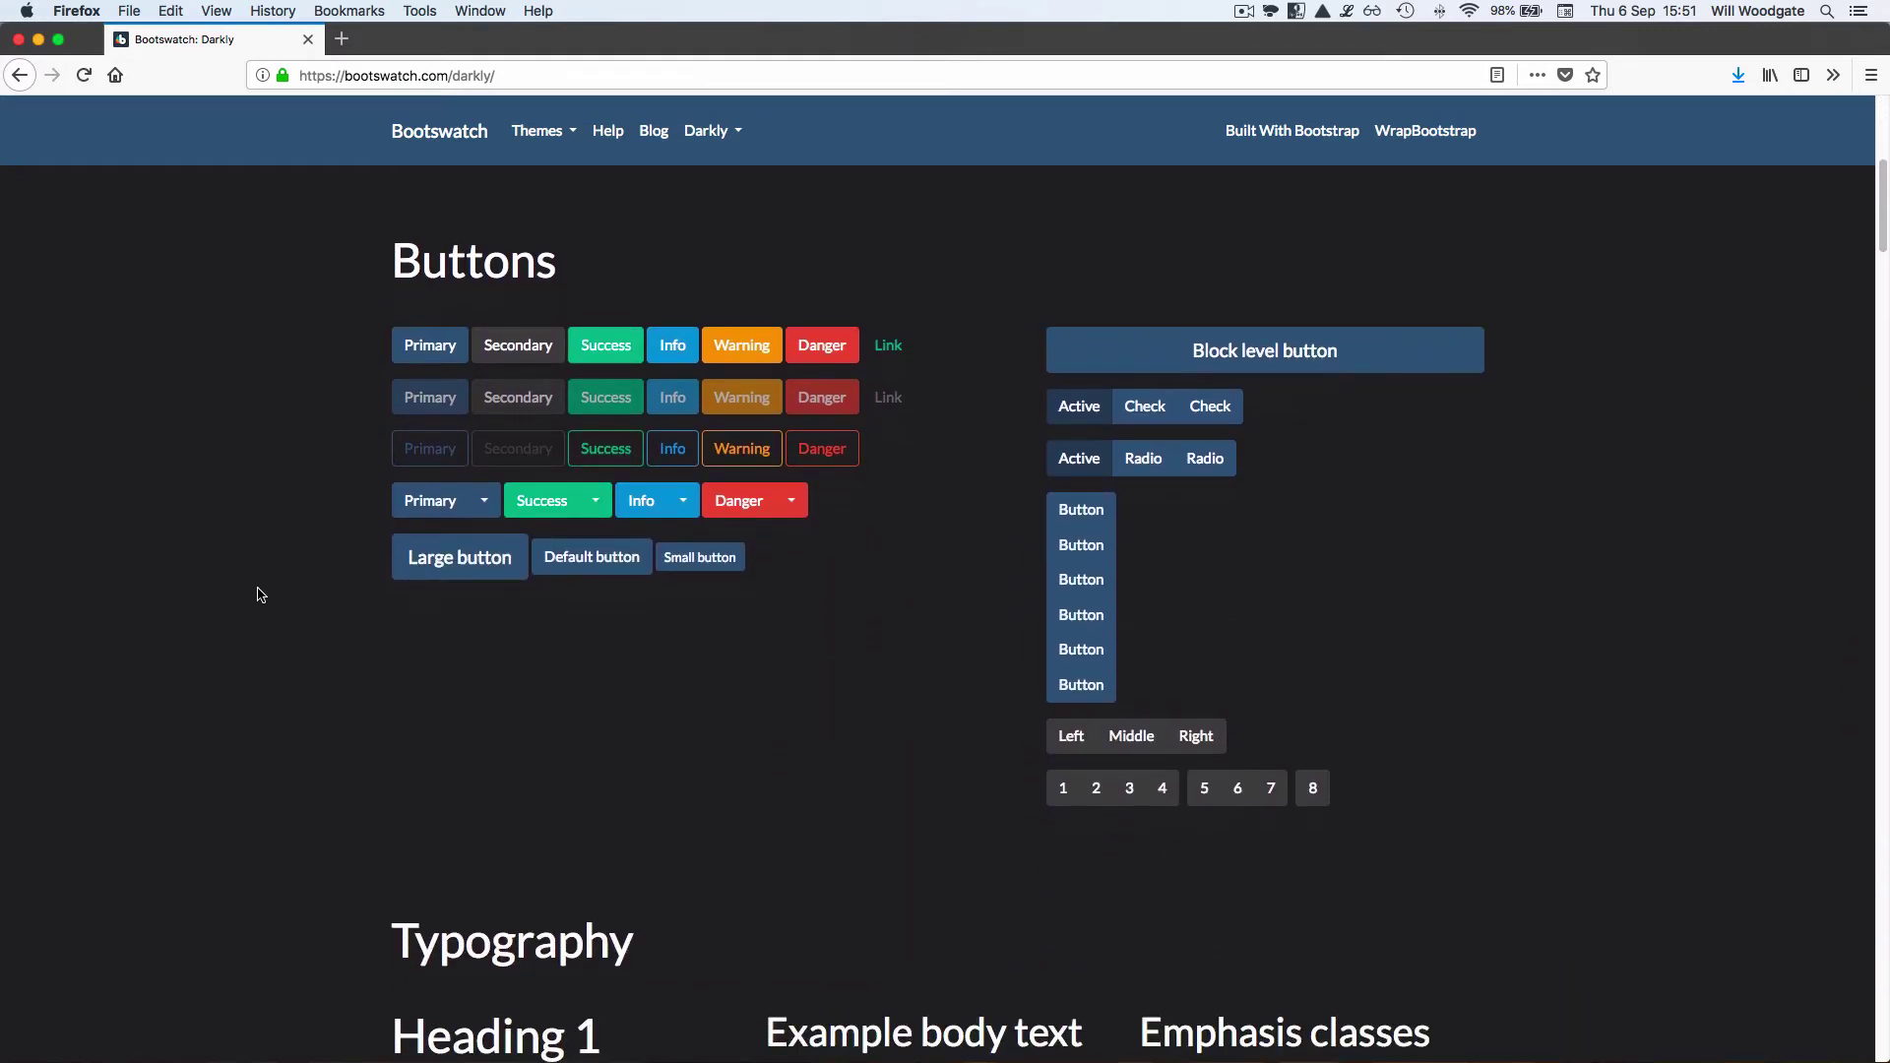
{"action": "scroll", "coordinate": [260, 594], "scroll_direction": "down", "scroll_amount": 12}
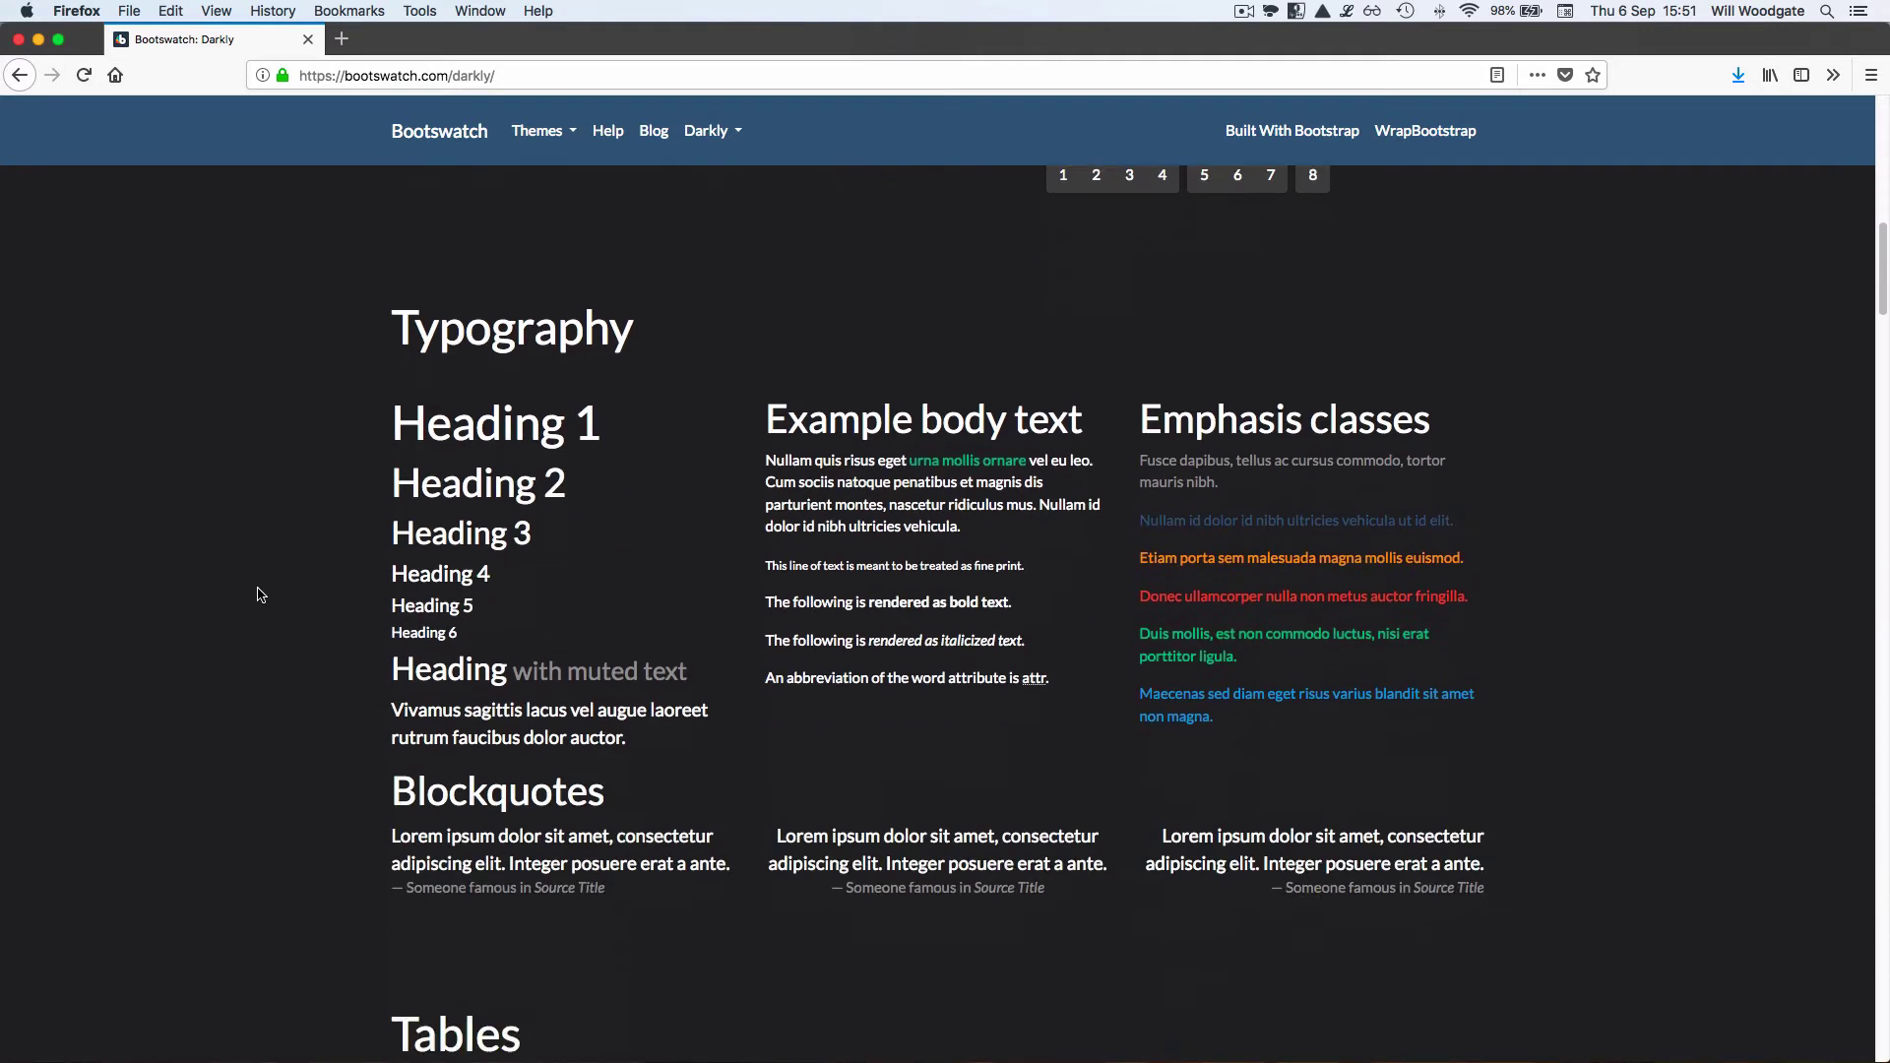
{"action": "scroll", "coordinate": [261, 595], "scroll_direction": "down", "scroll_amount": 10}
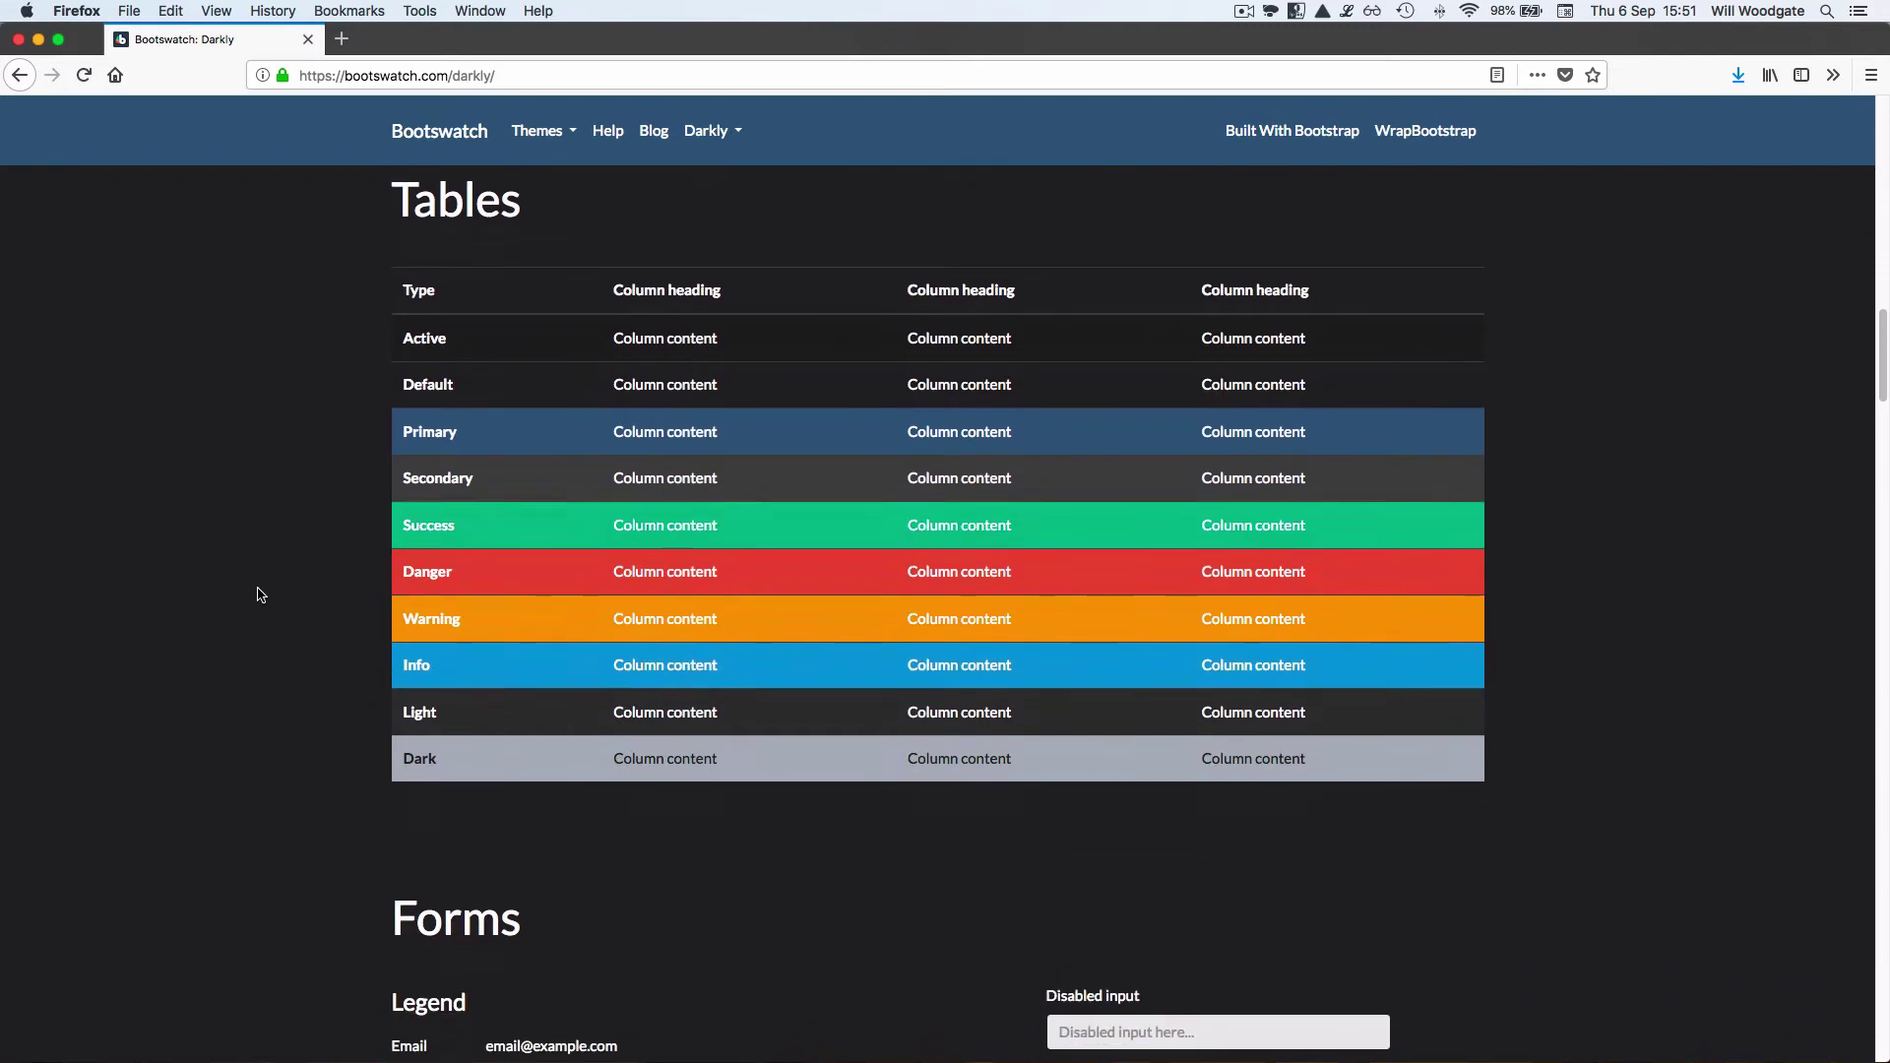
{"action": "scroll", "coordinate": [261, 595], "scroll_direction": "down", "scroll_amount": 15}
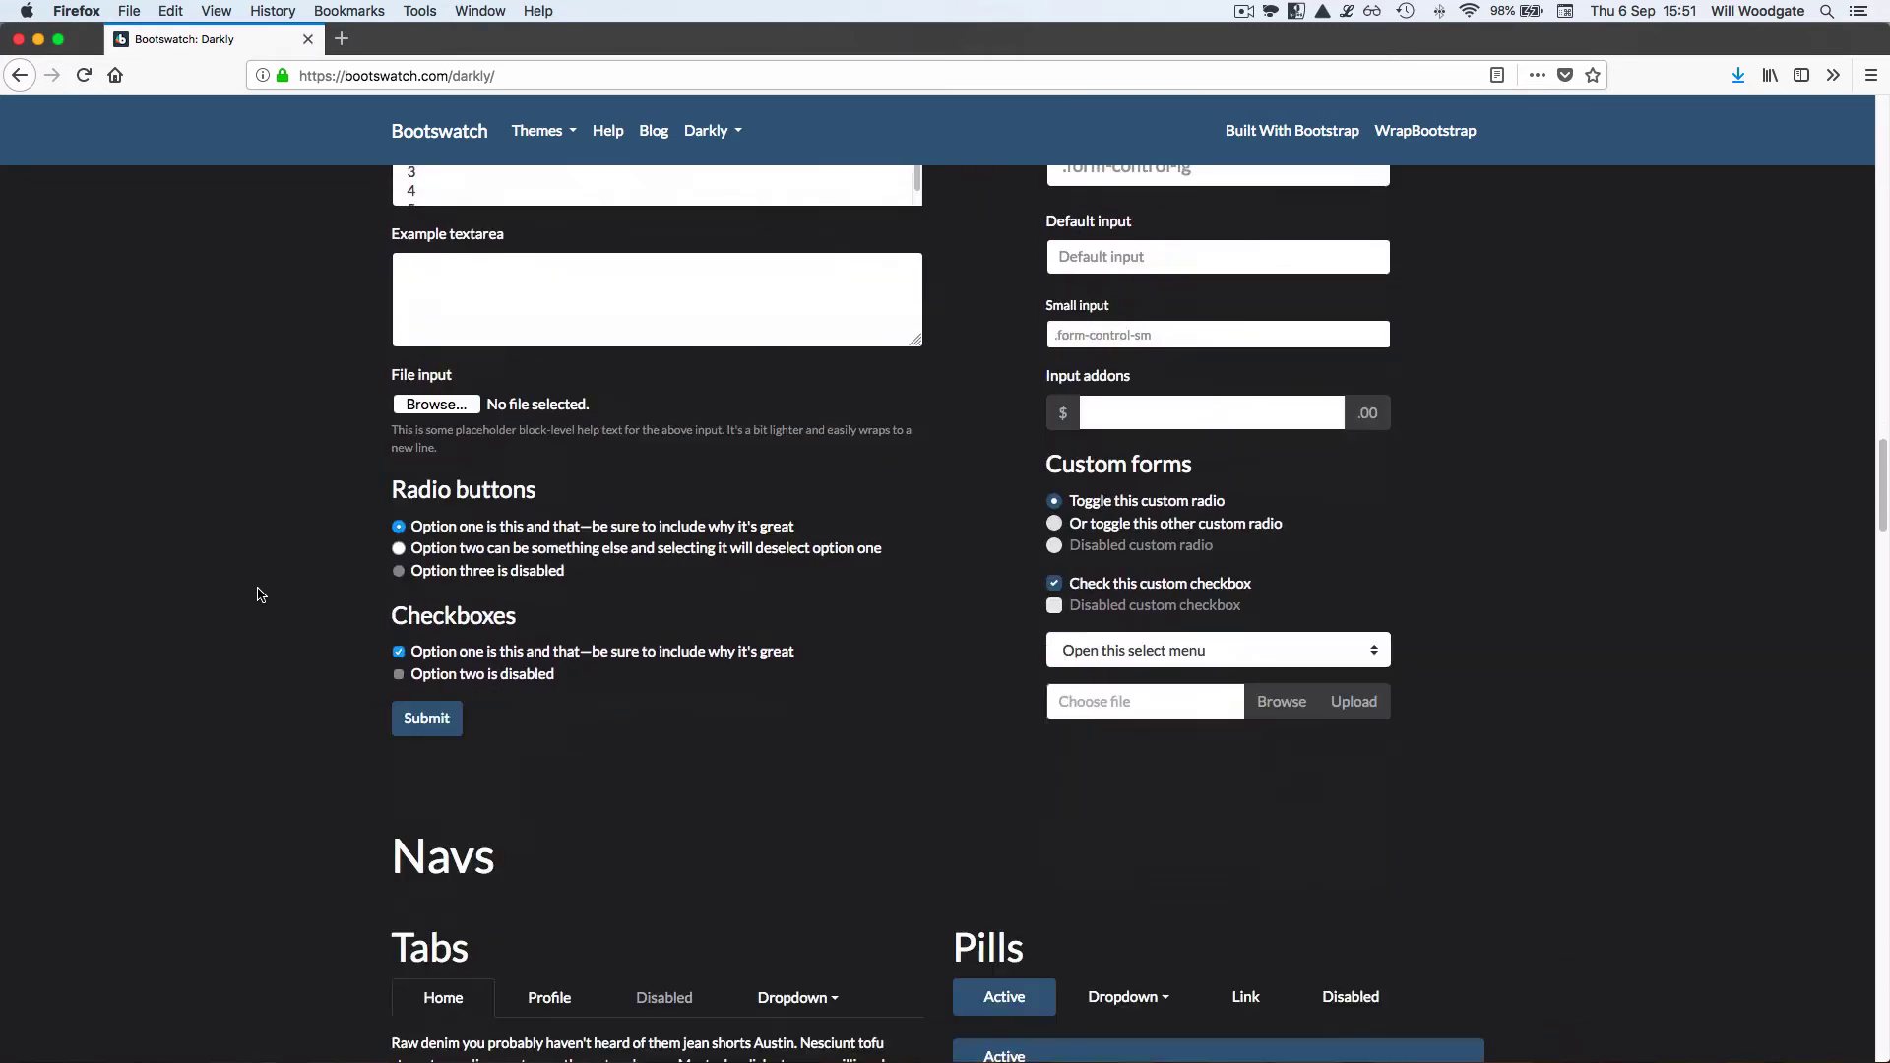
{"action": "scroll", "coordinate": [261, 594], "scroll_direction": "down", "scroll_amount": 12}
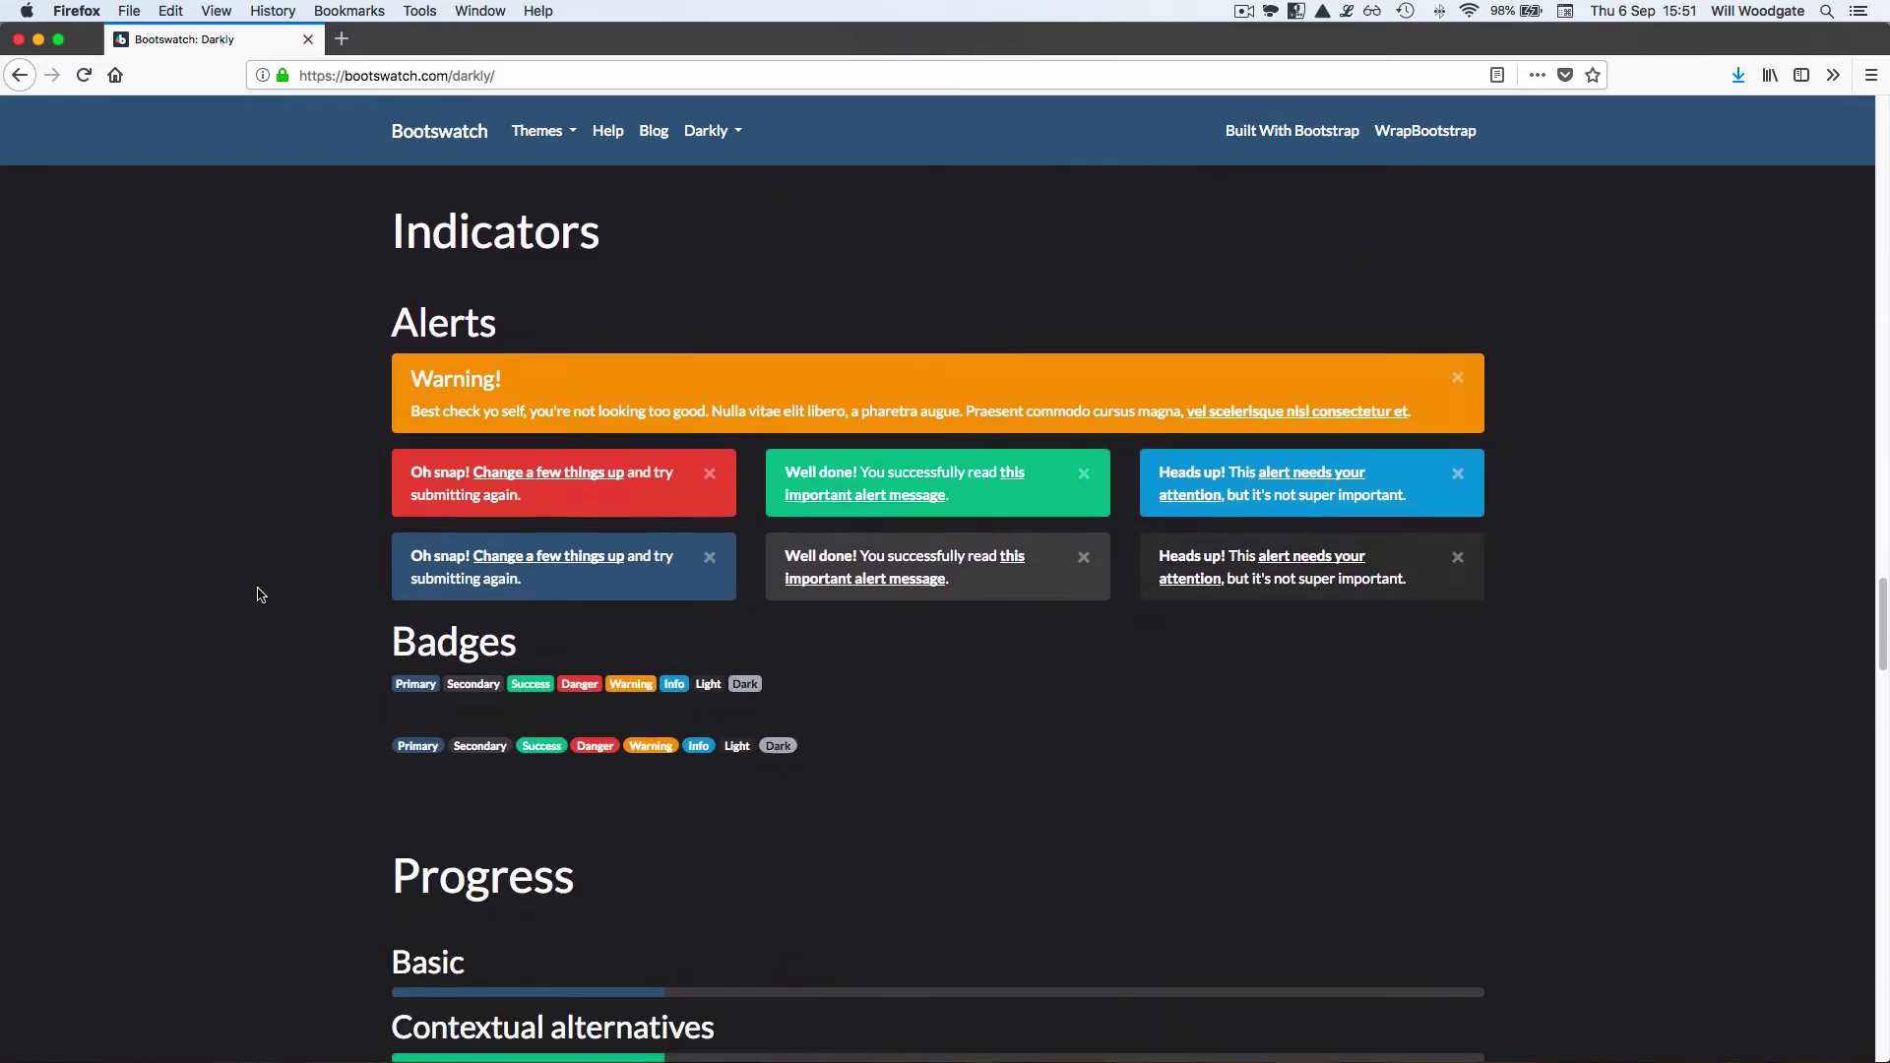
{"action": "scroll", "coordinate": [261, 594], "scroll_direction": "down", "scroll_amount": 6}
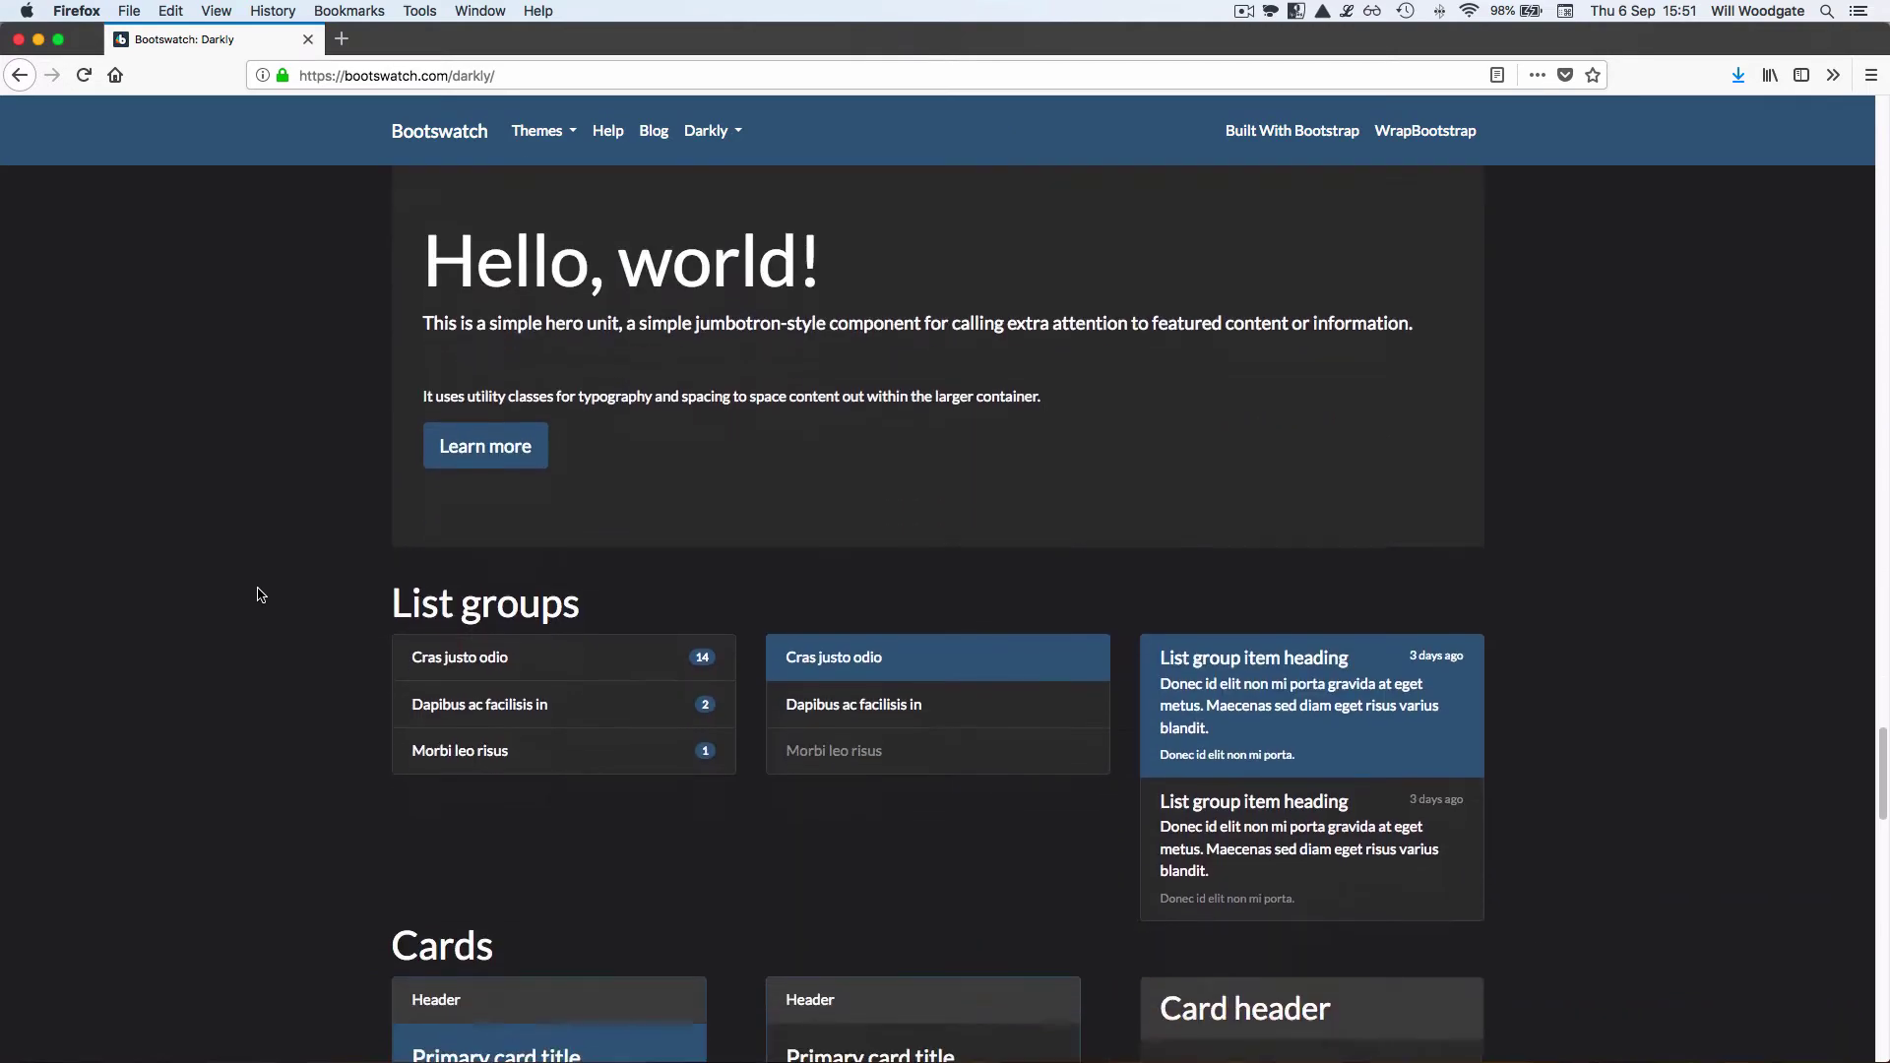
{"action": "scroll", "coordinate": [261, 594], "scroll_direction": "up", "scroll_amount": 20}
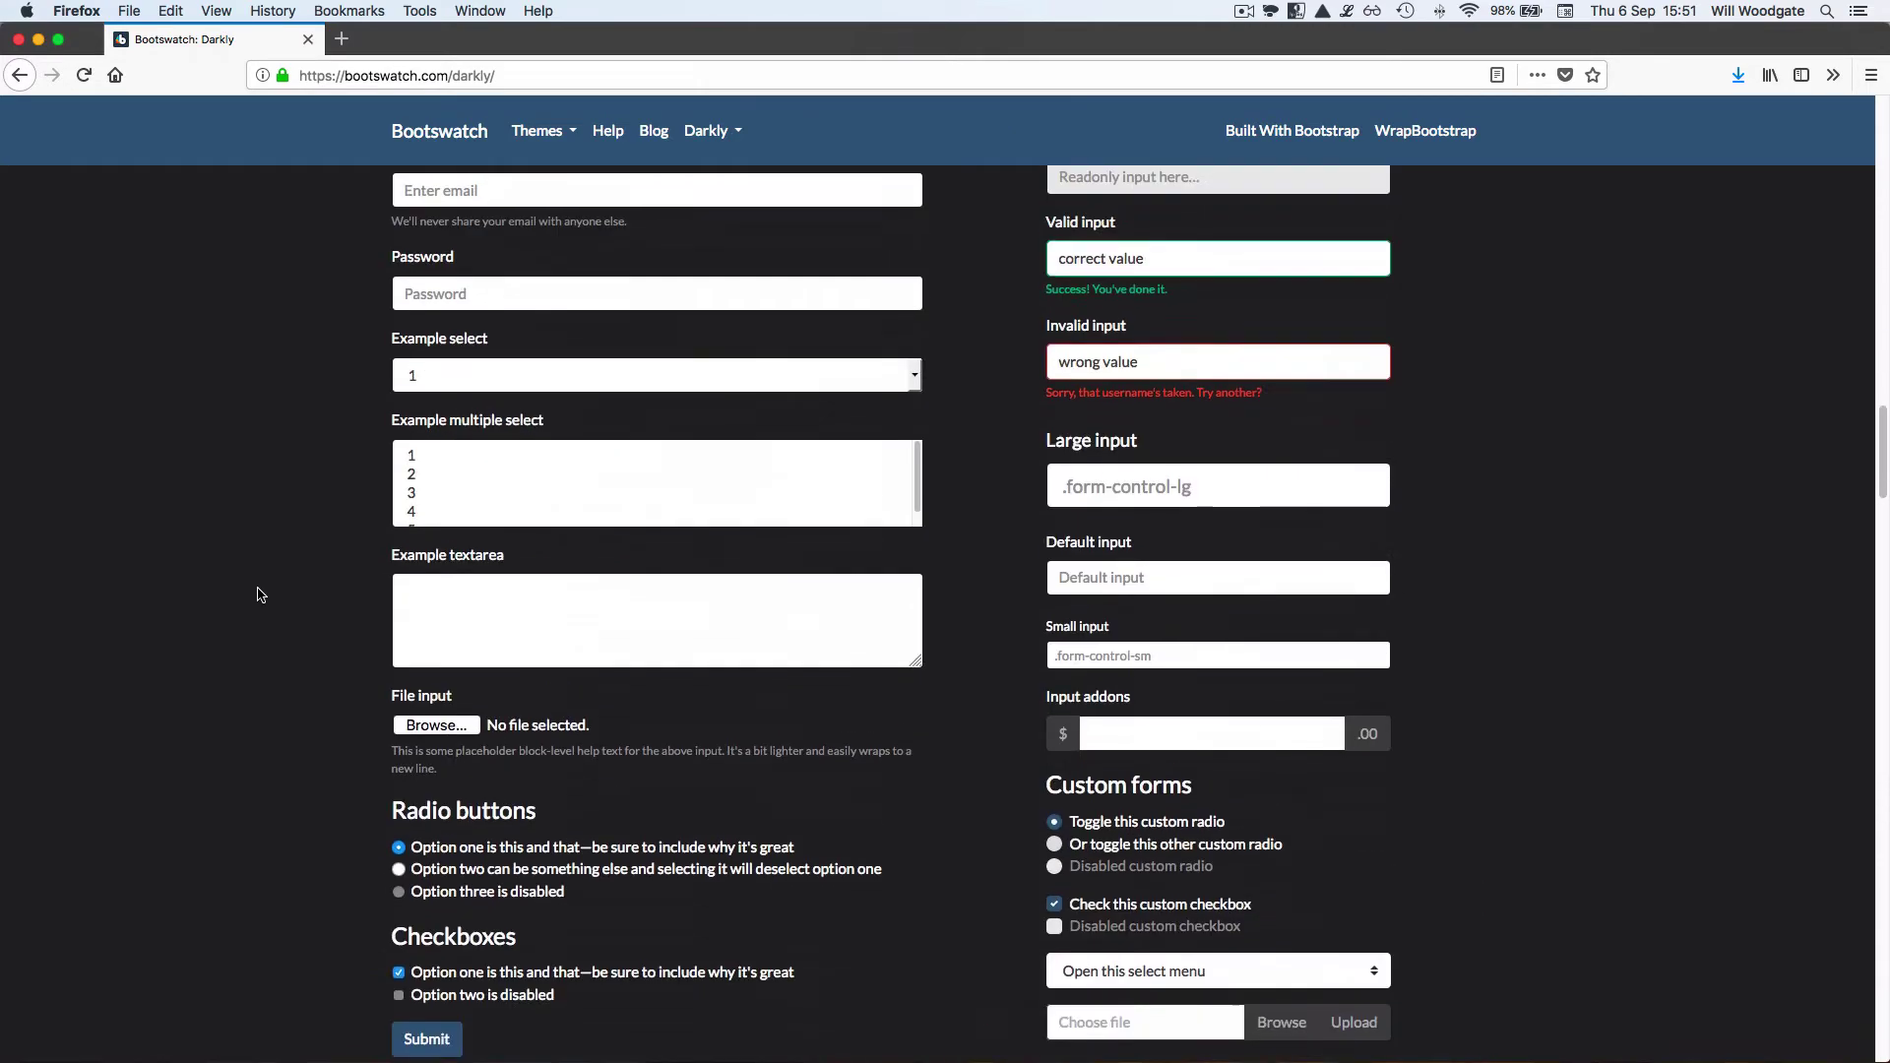
{"action": "scroll", "coordinate": [266, 591], "scroll_direction": "up", "scroll_amount": 8}
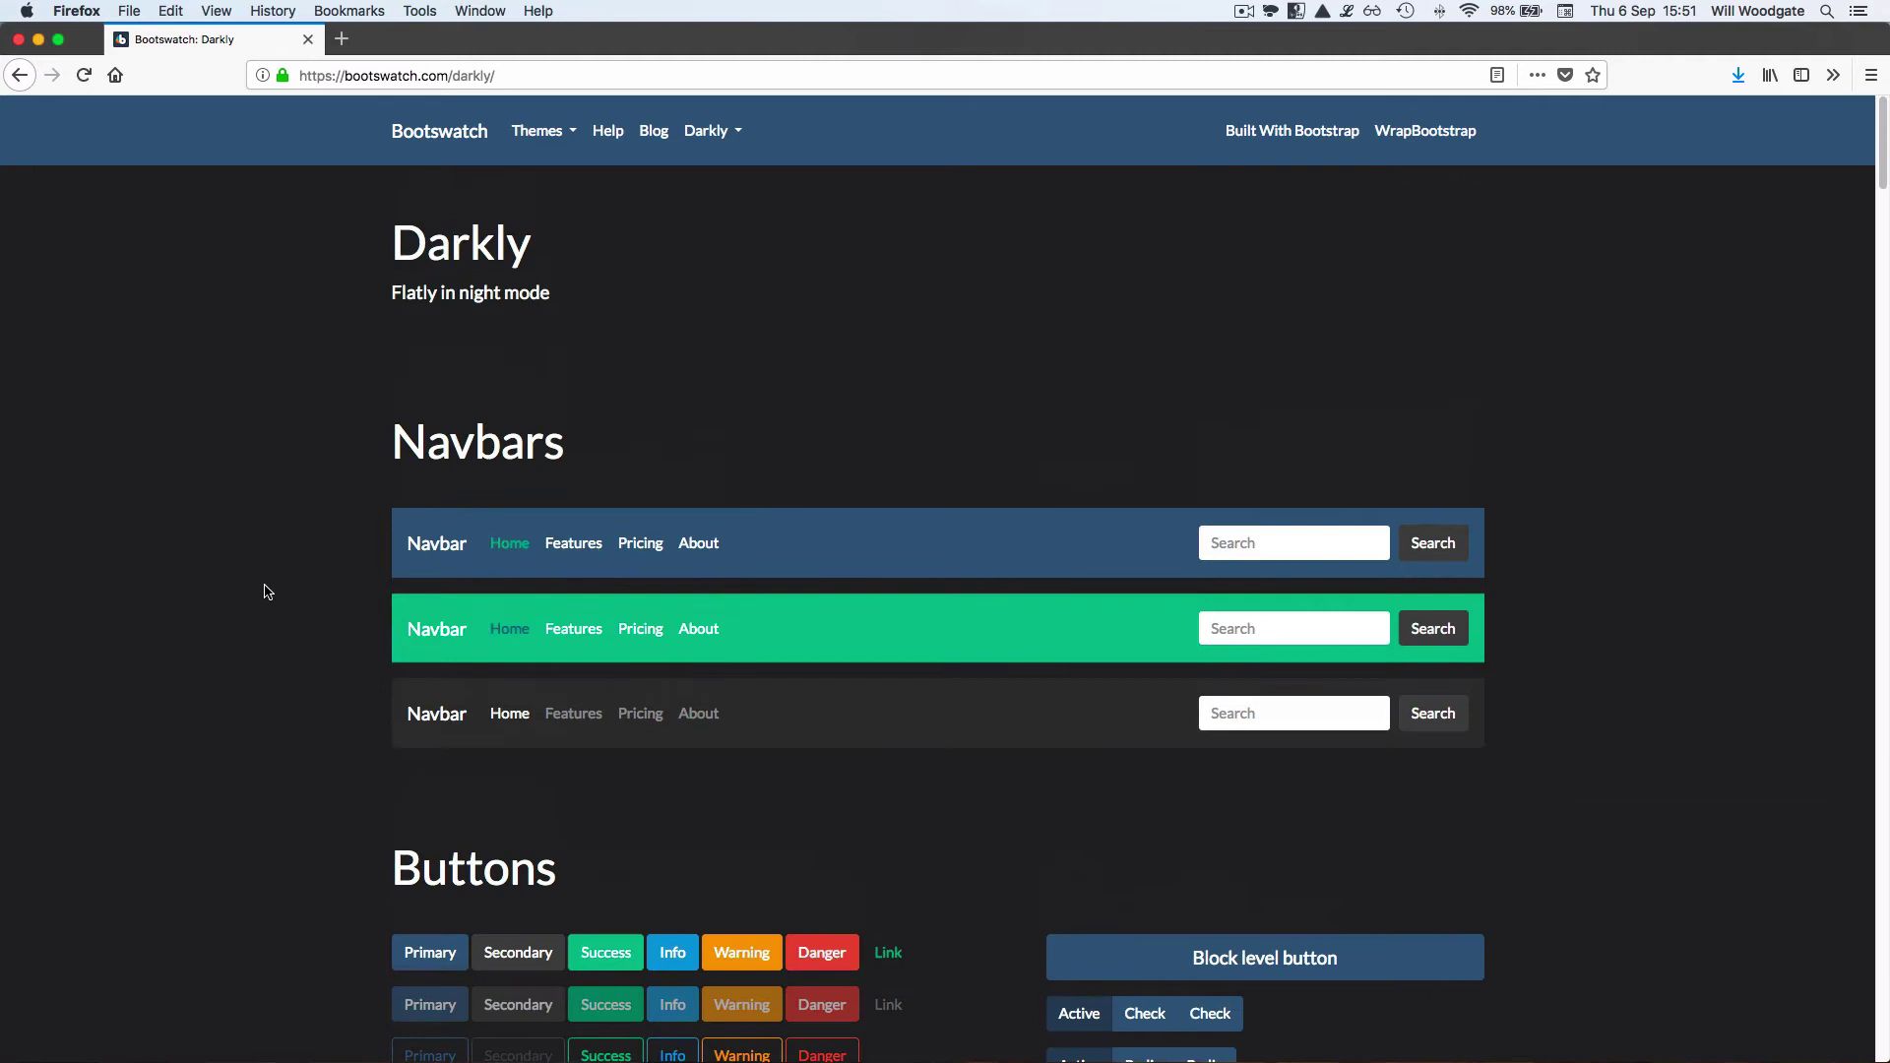
{"action": "key", "text": "super+Left"}
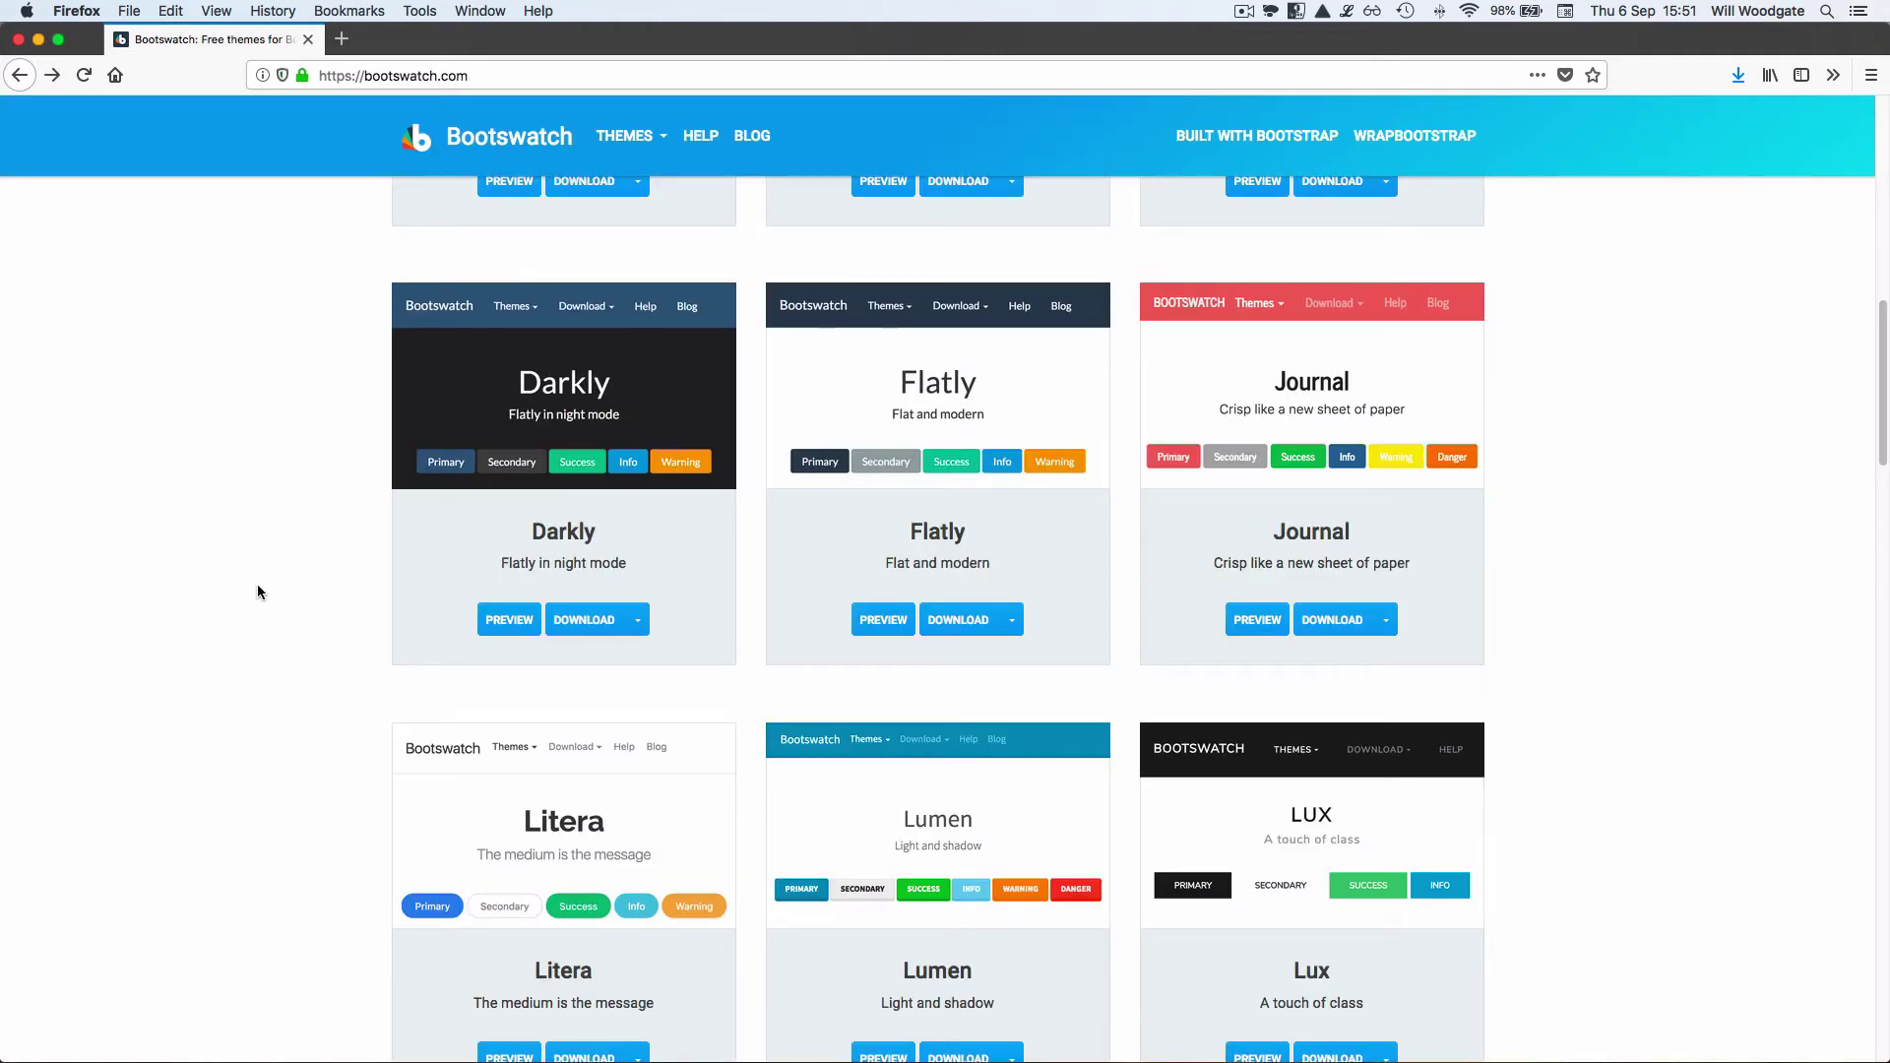
Save Darkly's bootstrap.min.css to the Desktop as 'darkly', then close its tab.
{"action": "left_click", "coordinate": [639, 620]}
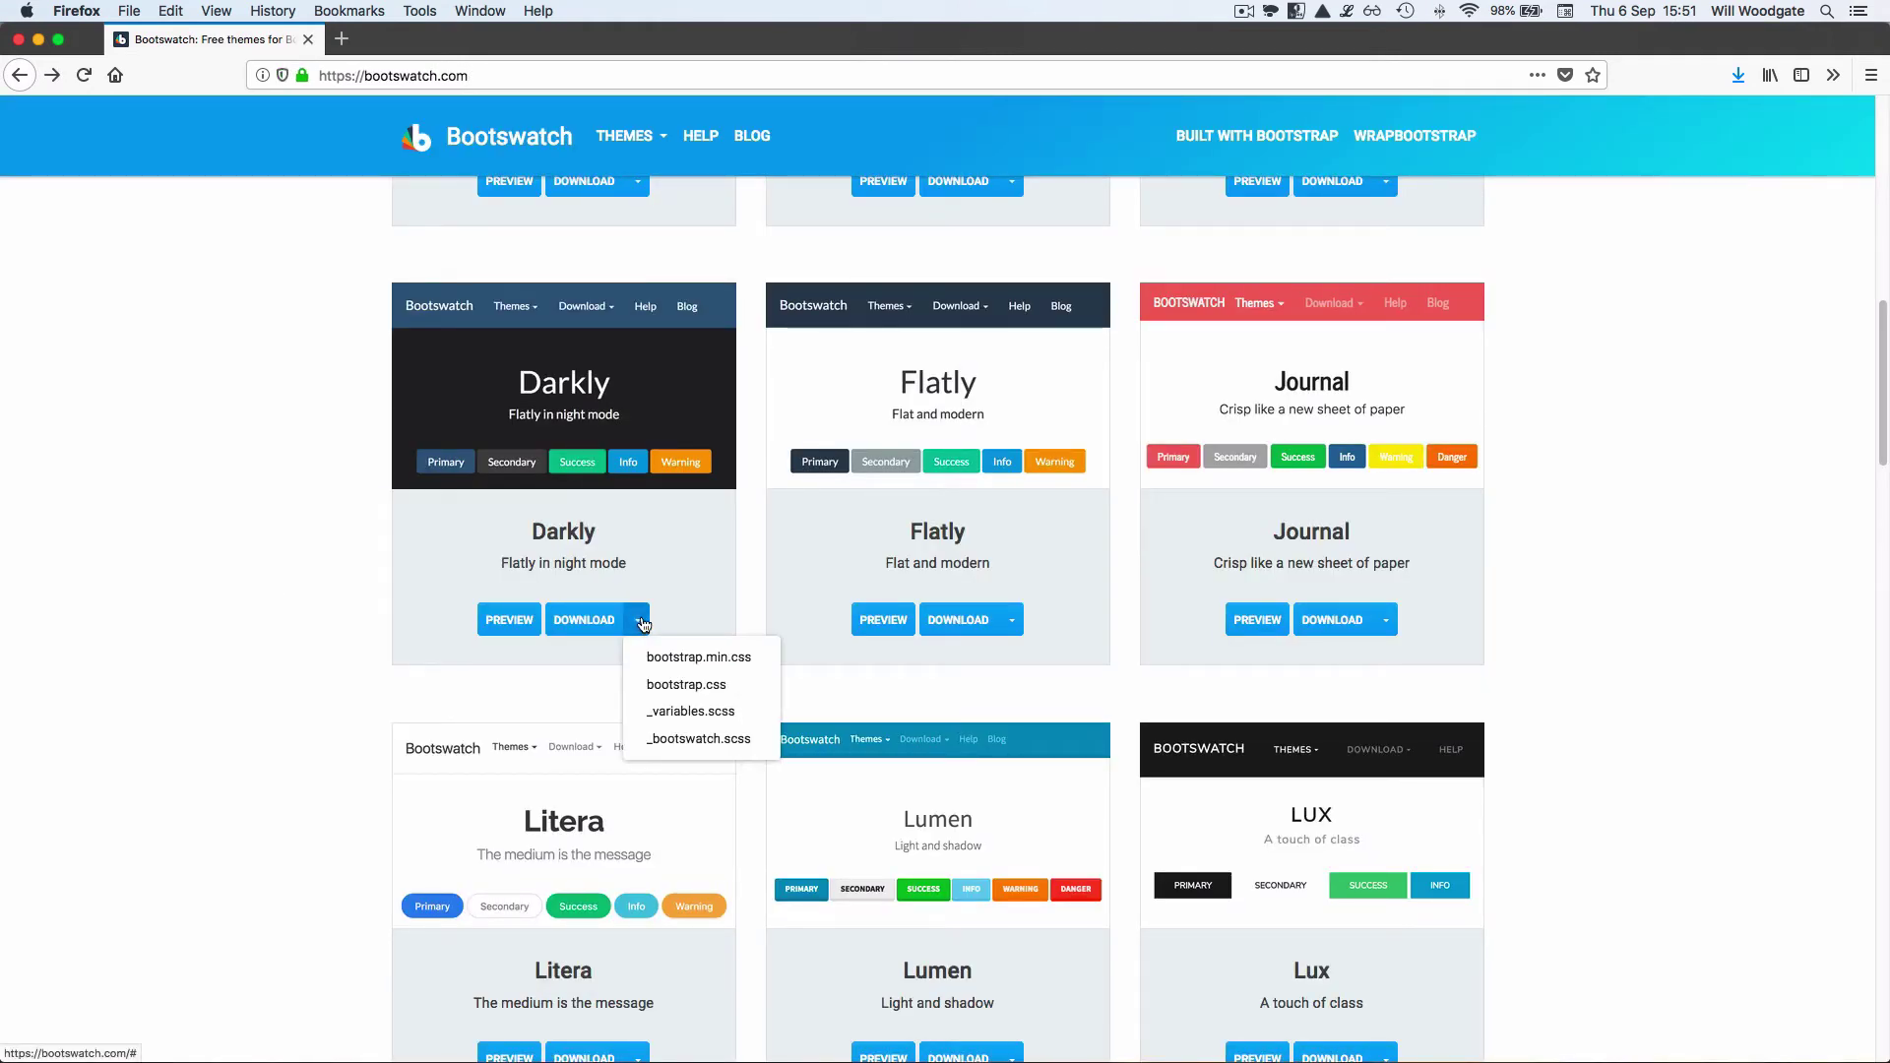
{"action": "left_click", "coordinate": [679, 657]}
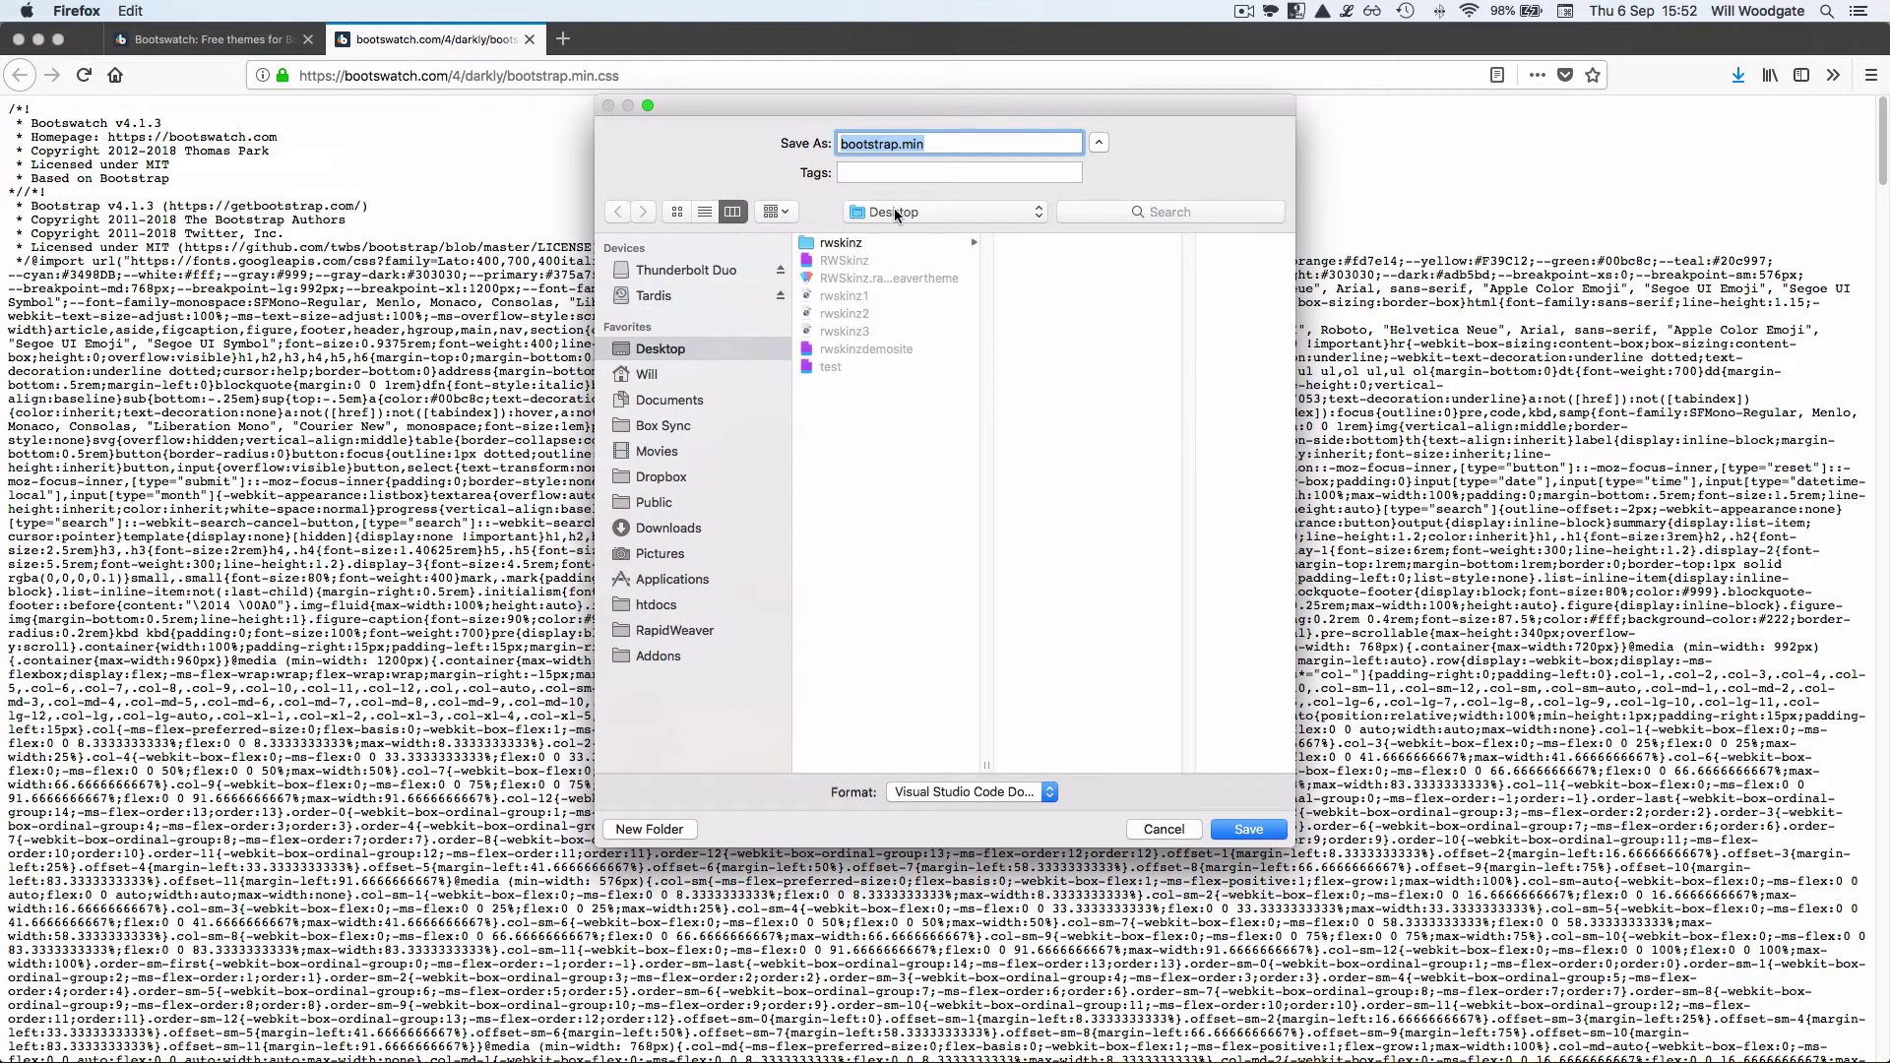
{"action": "type", "text": "darkly"}
{"action": "left_click", "coordinate": [1250, 832]}
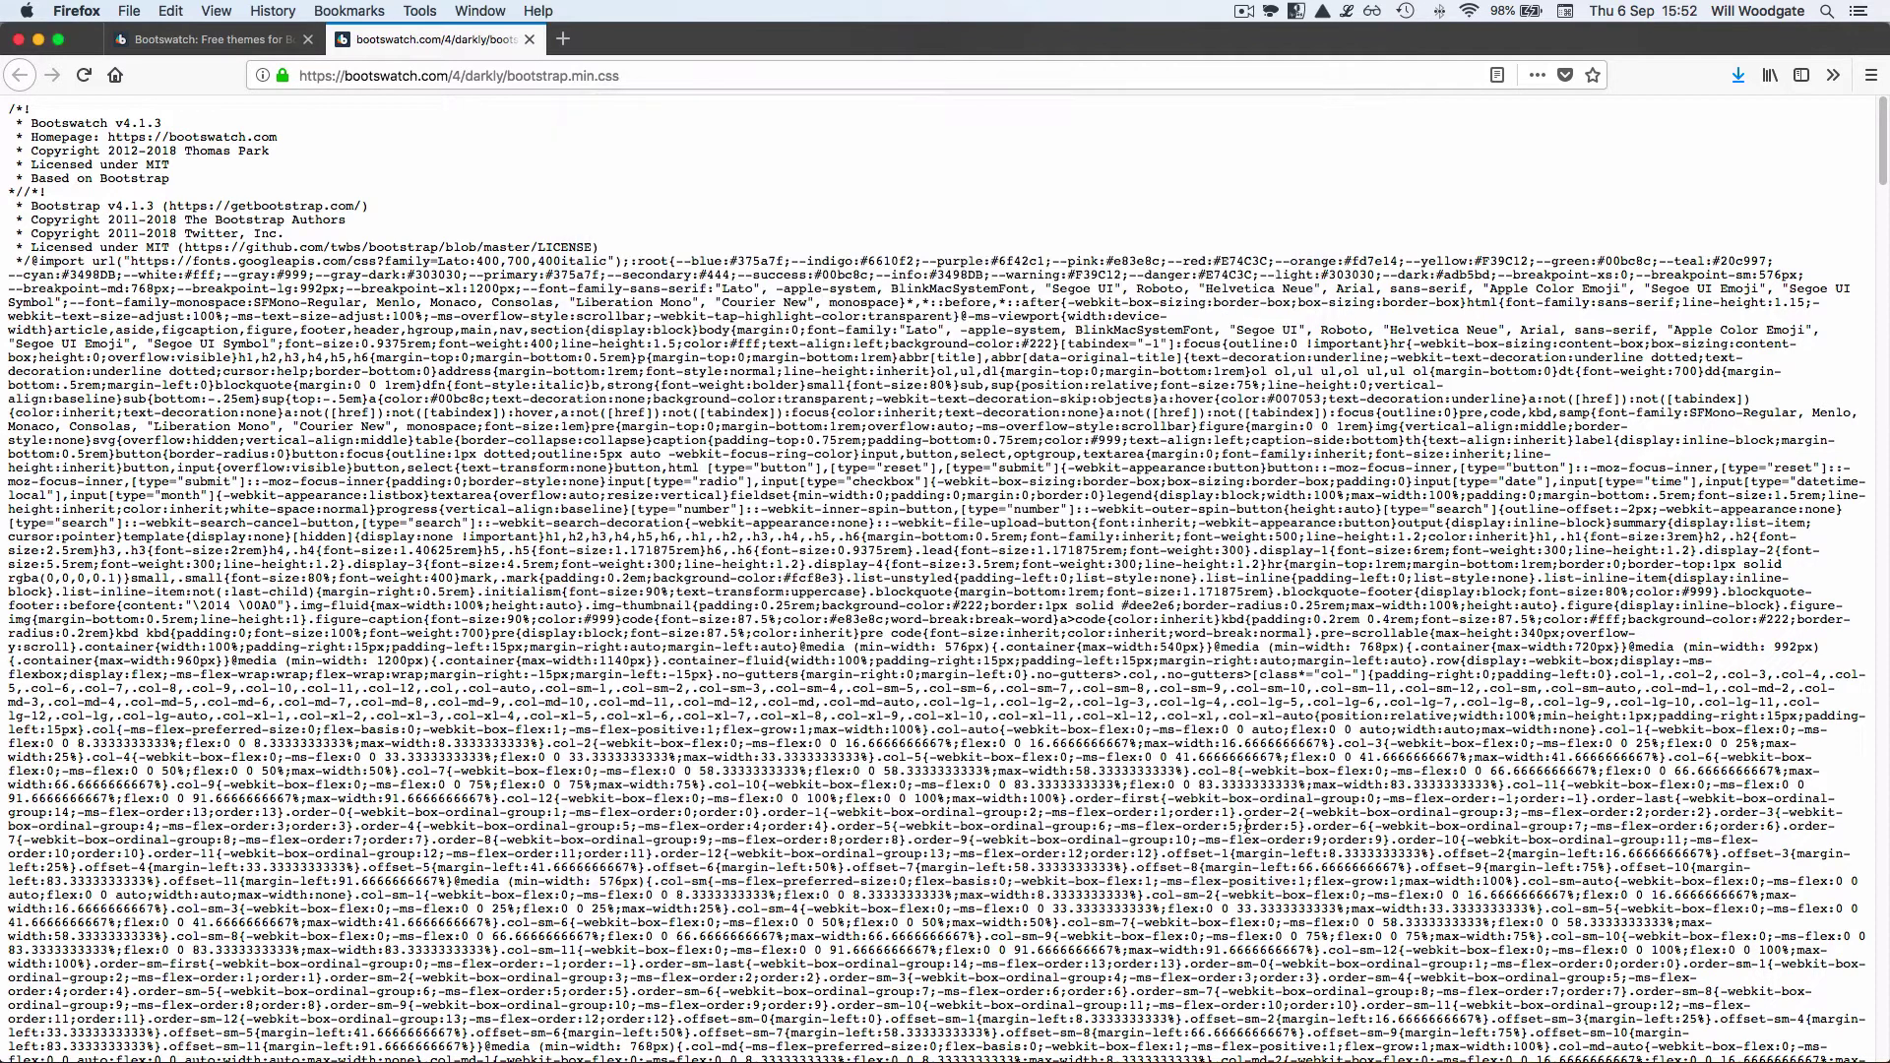
{"action": "left_click", "coordinate": [529, 40]}
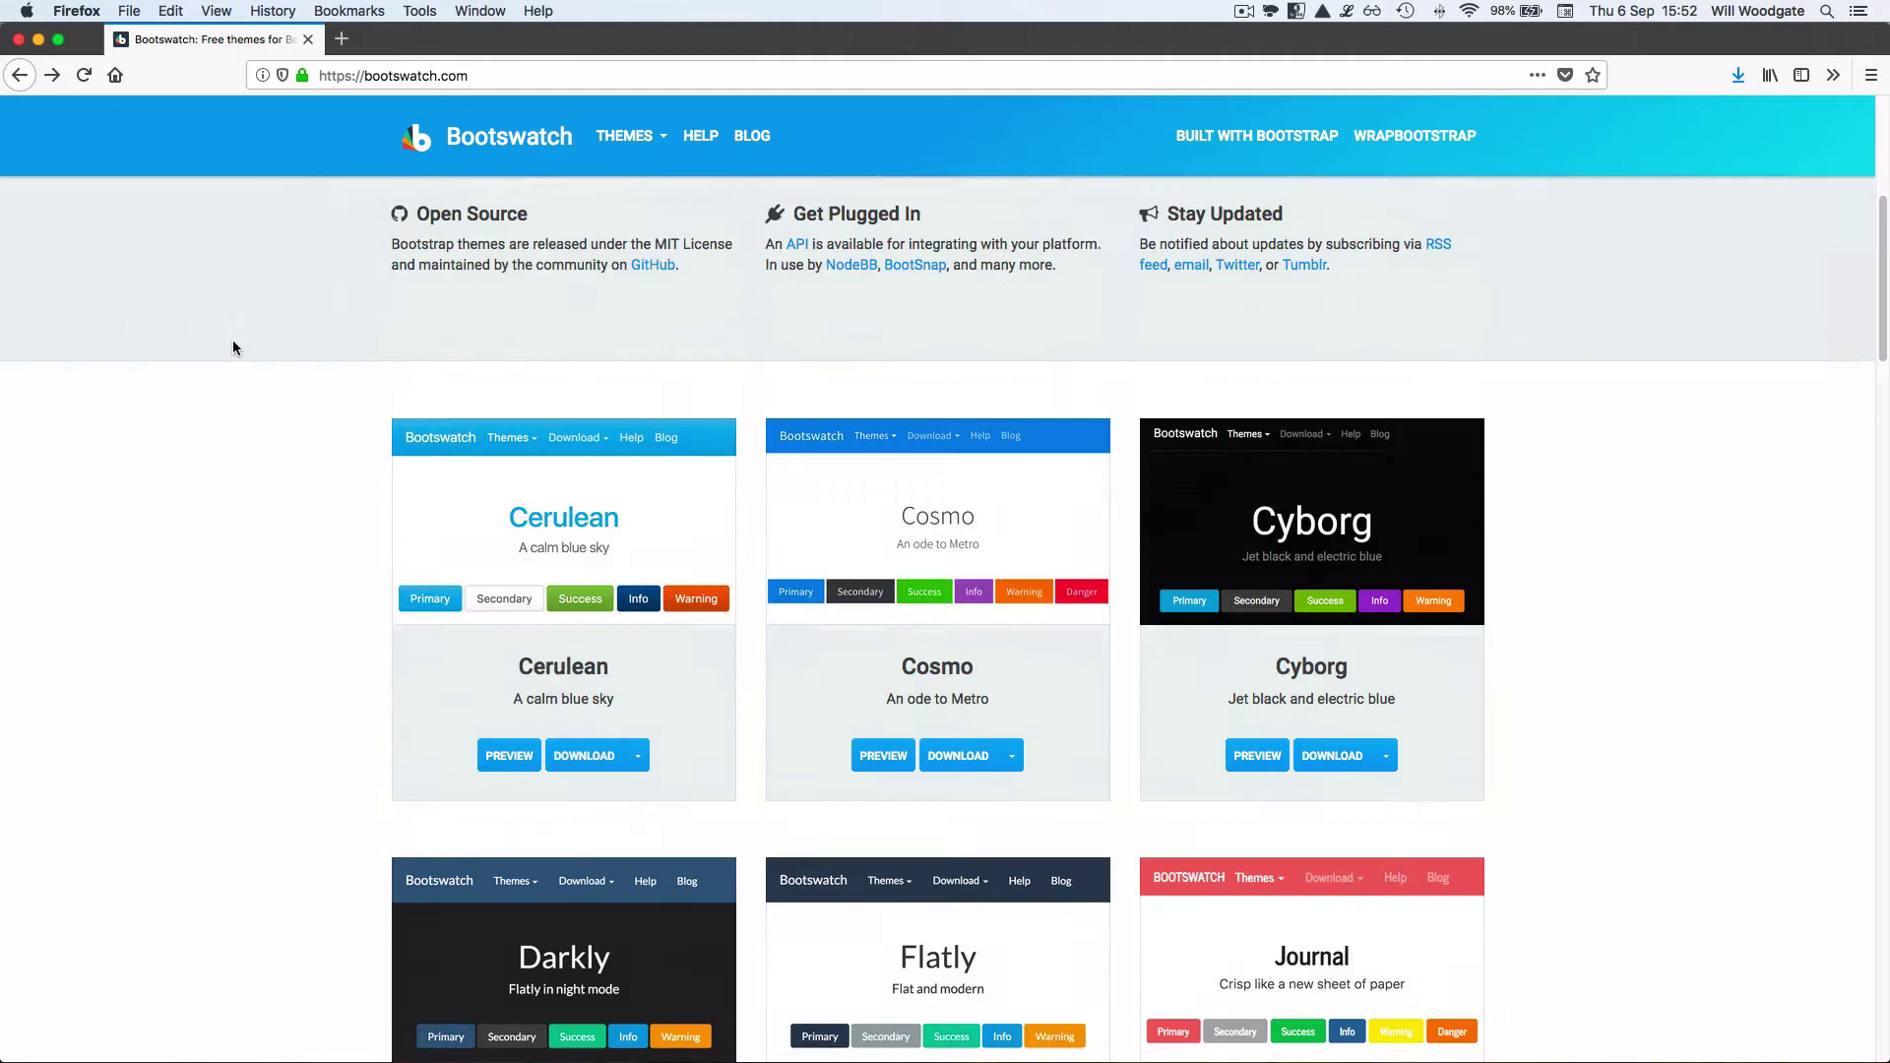
{"action": "scroll", "coordinate": [234, 347], "scroll_direction": "up", "scroll_amount": 5}
{"action": "mouse_move", "coordinate": [310, 1060]}
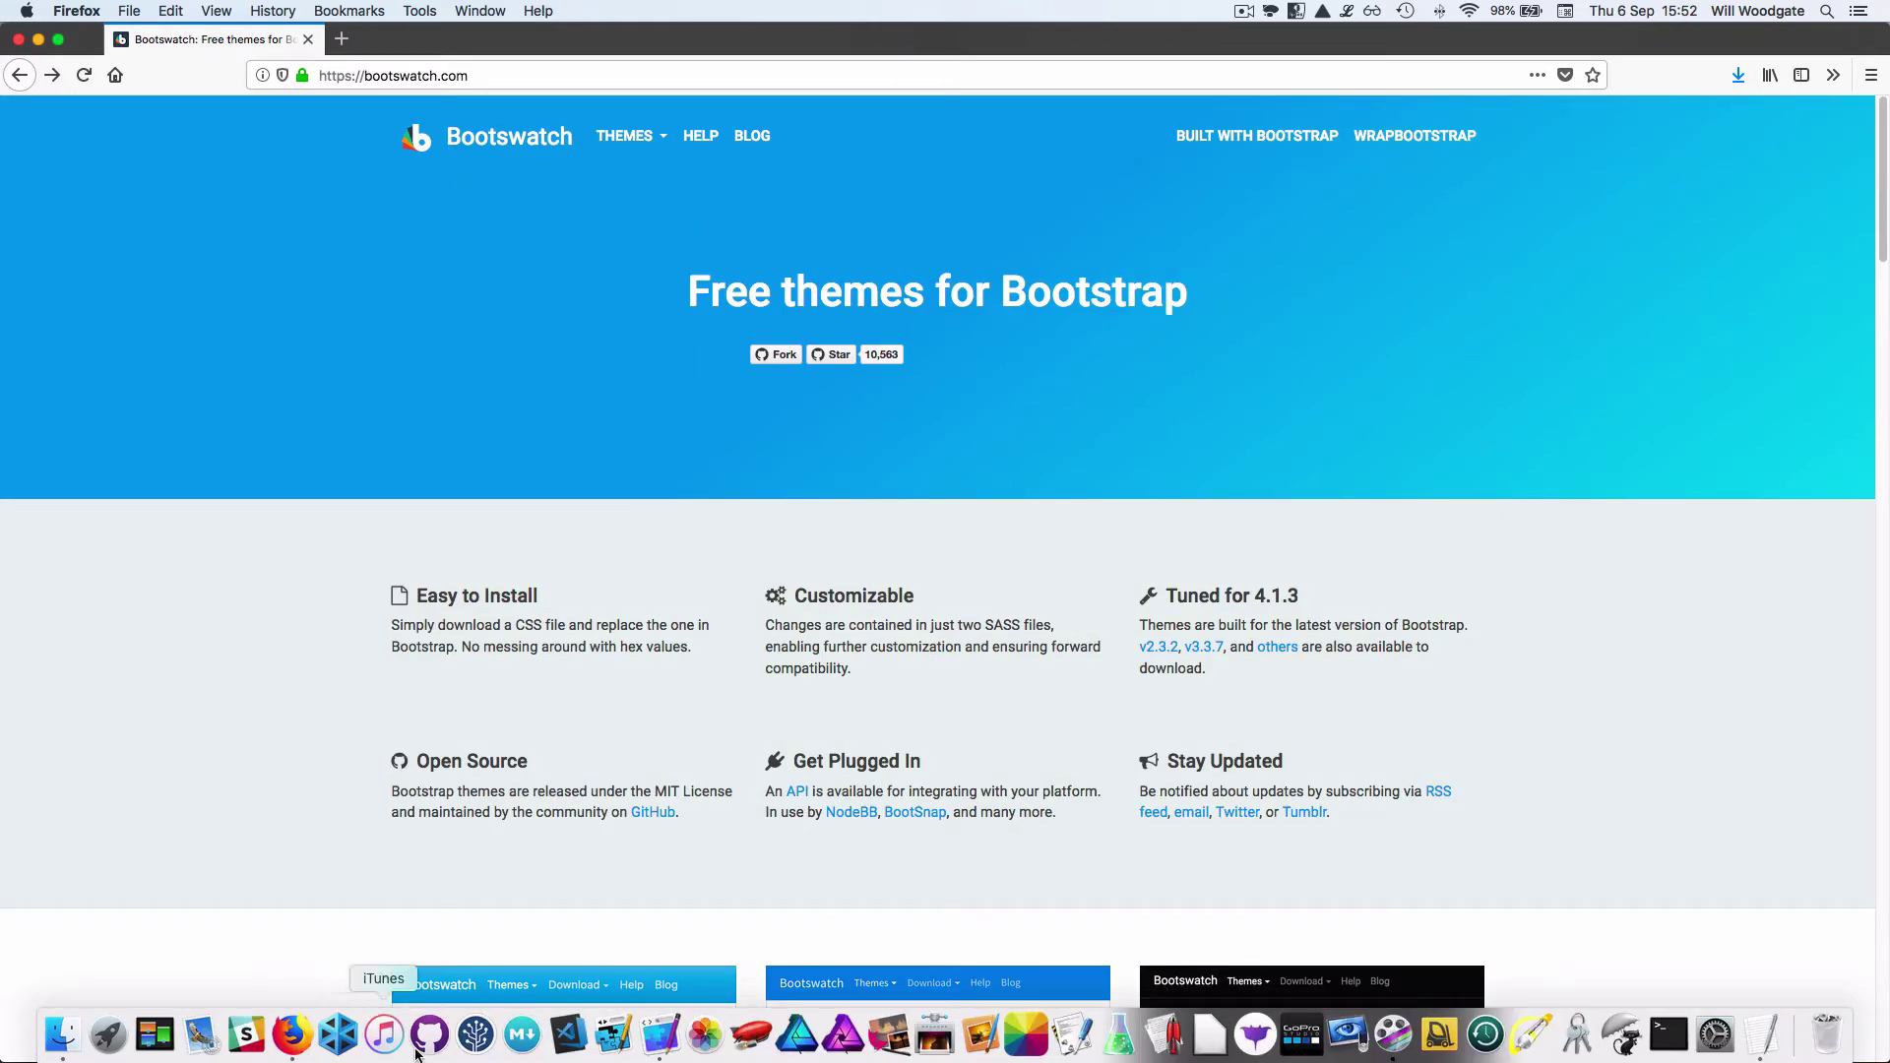
Back in RapidWeaver's edit mode, add darkly.css from the Desktop to the project resources.
{"action": "left_click", "coordinate": [657, 1036]}
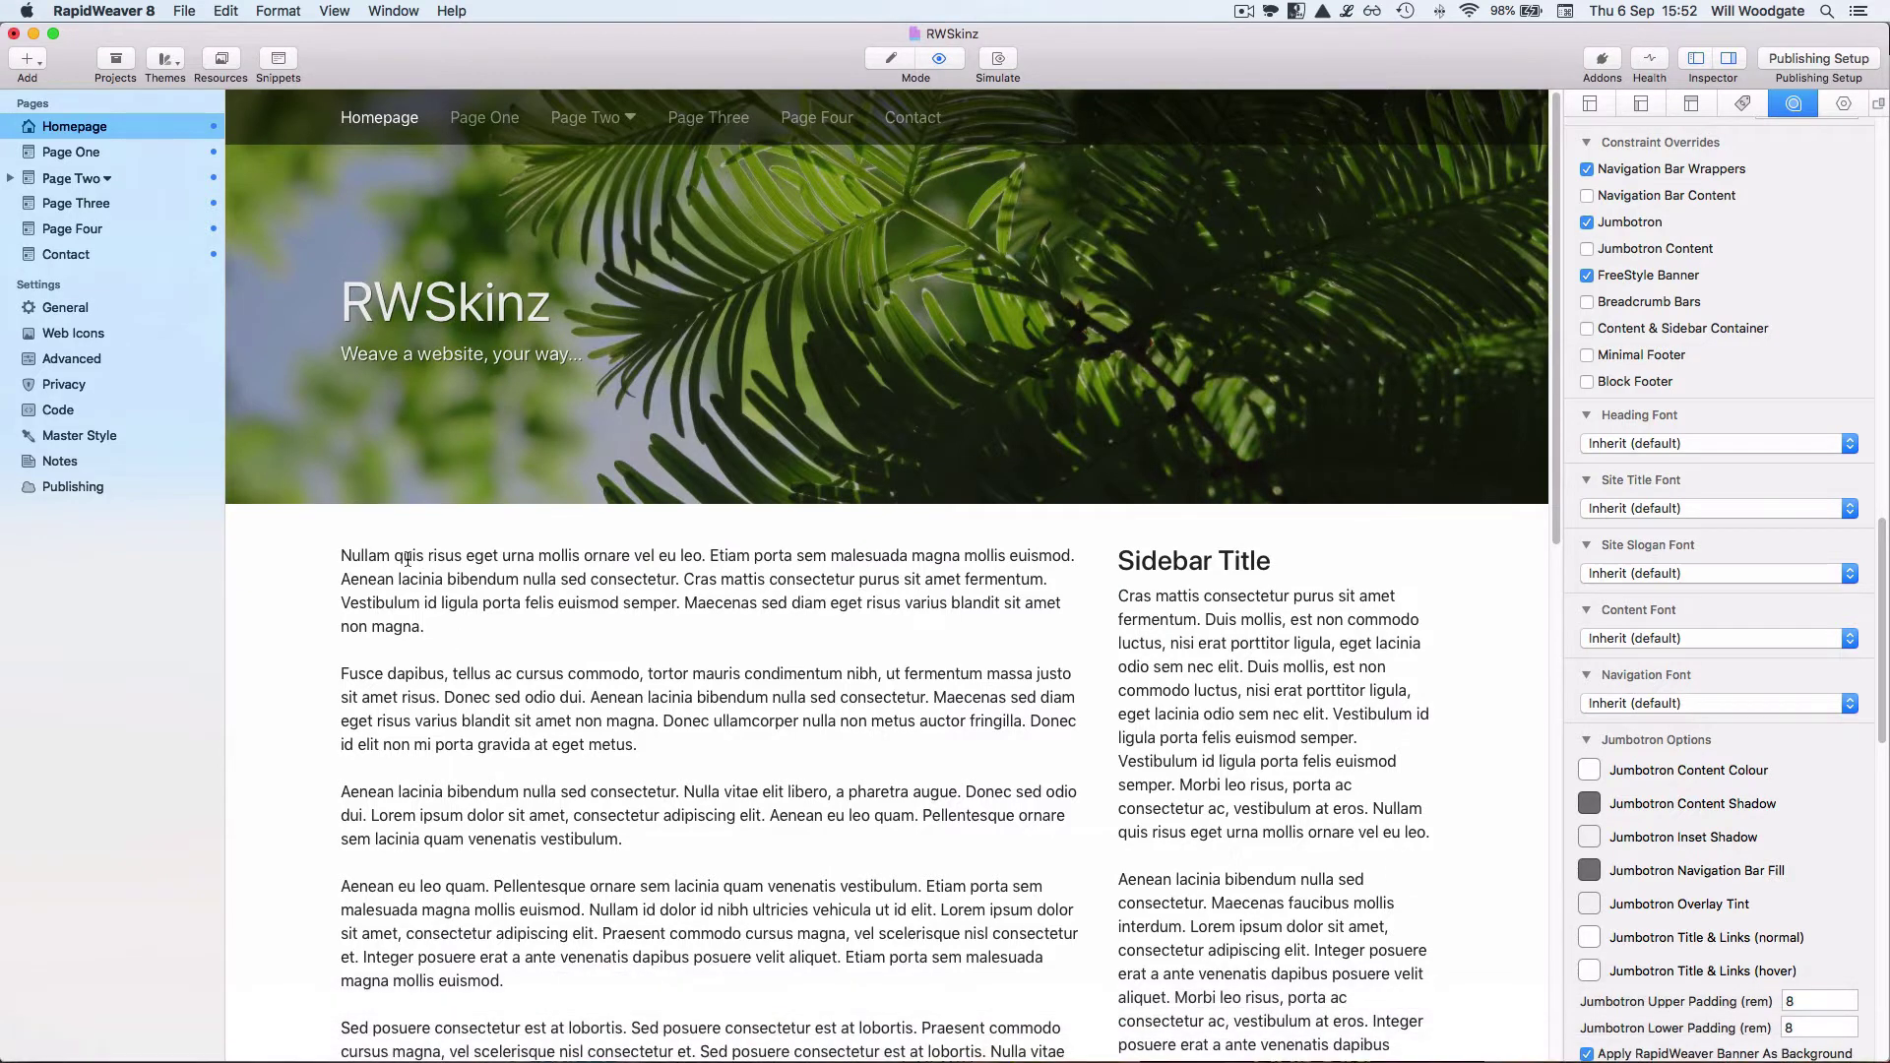
{"action": "key", "text": "super+r"}
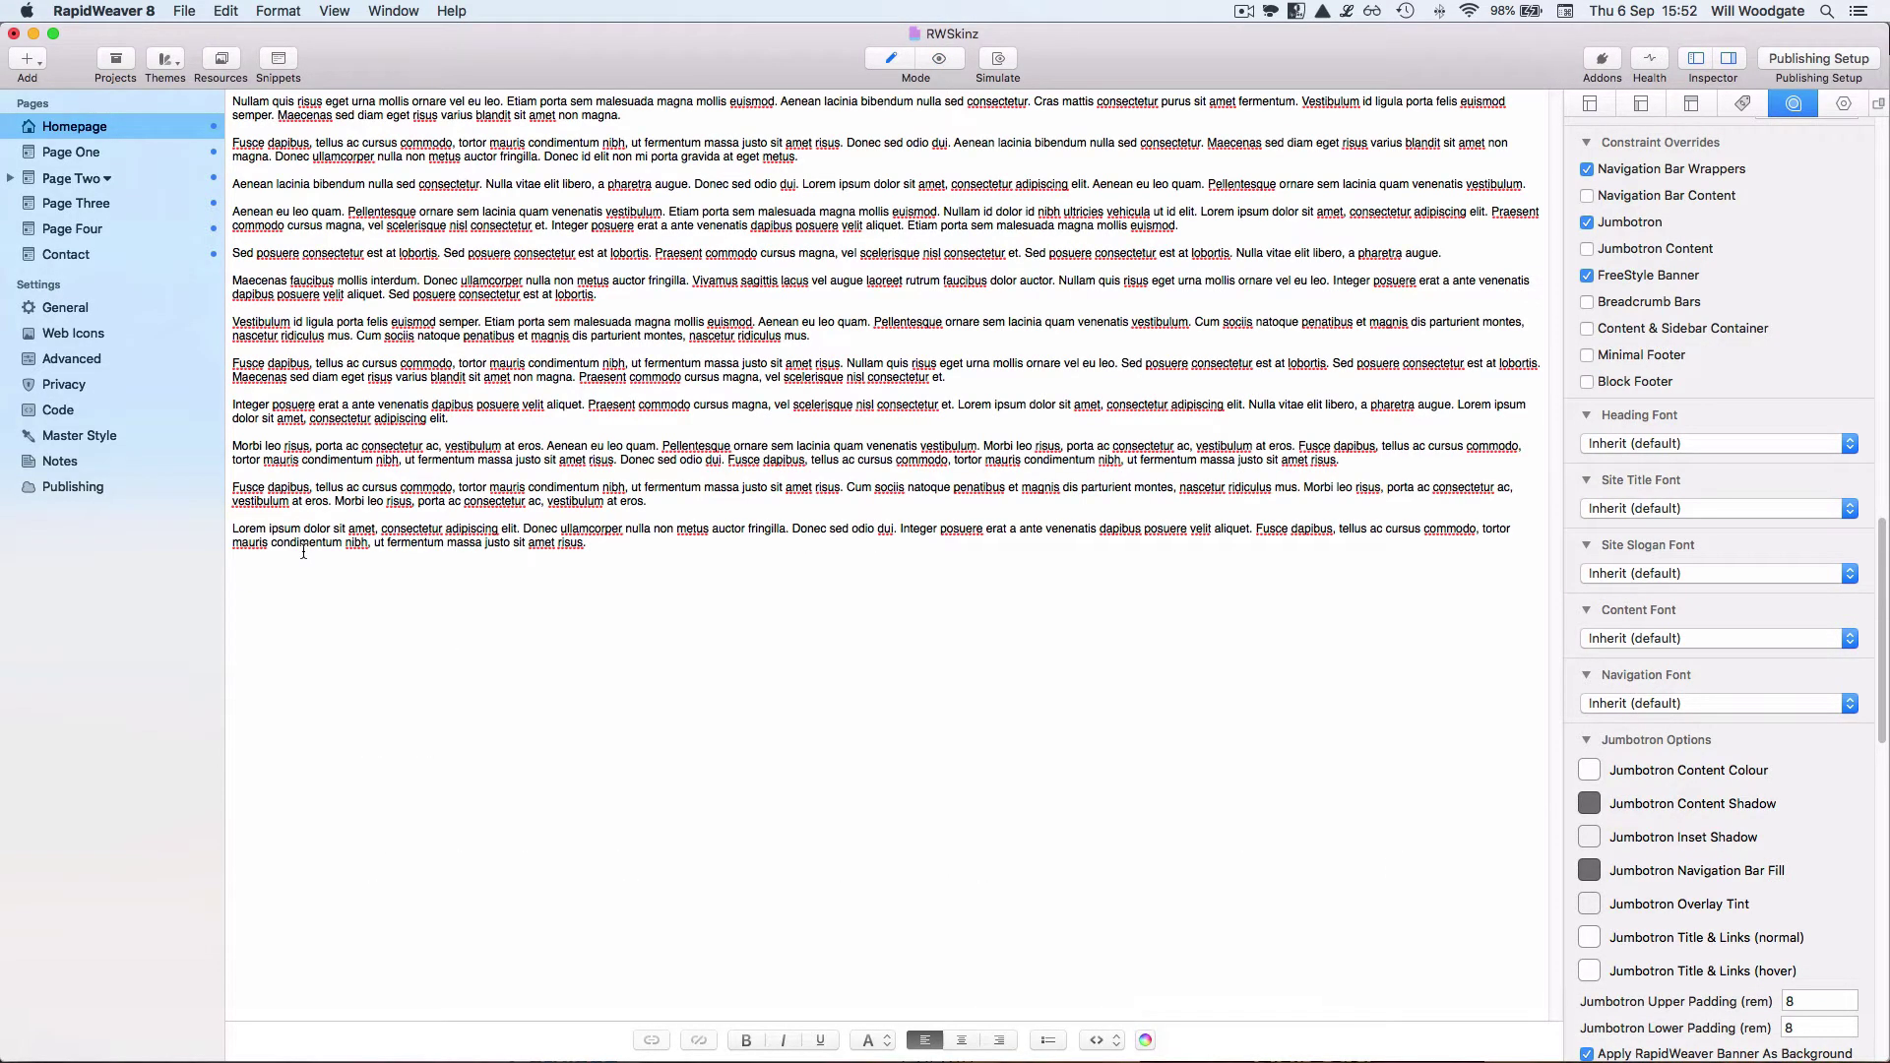
{"action": "left_click", "coordinate": [220, 60]}
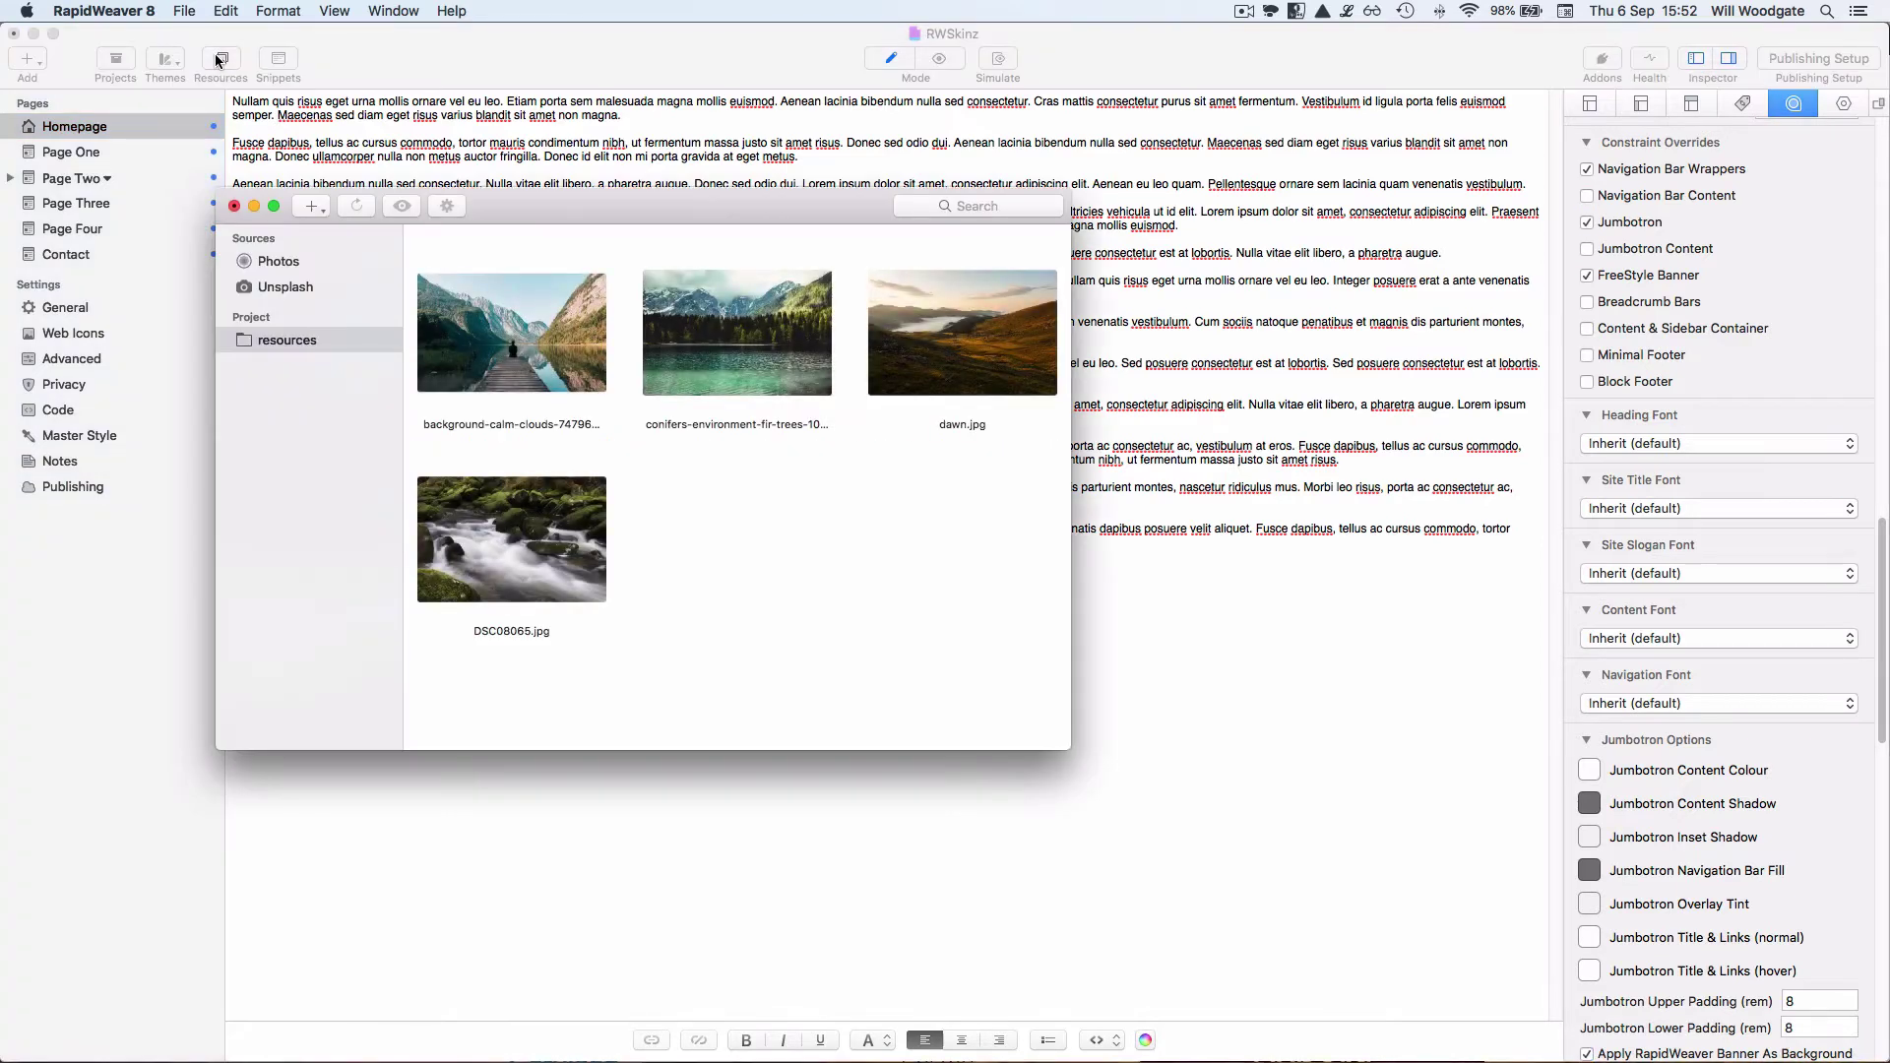
{"action": "left_click", "coordinate": [313, 207]}
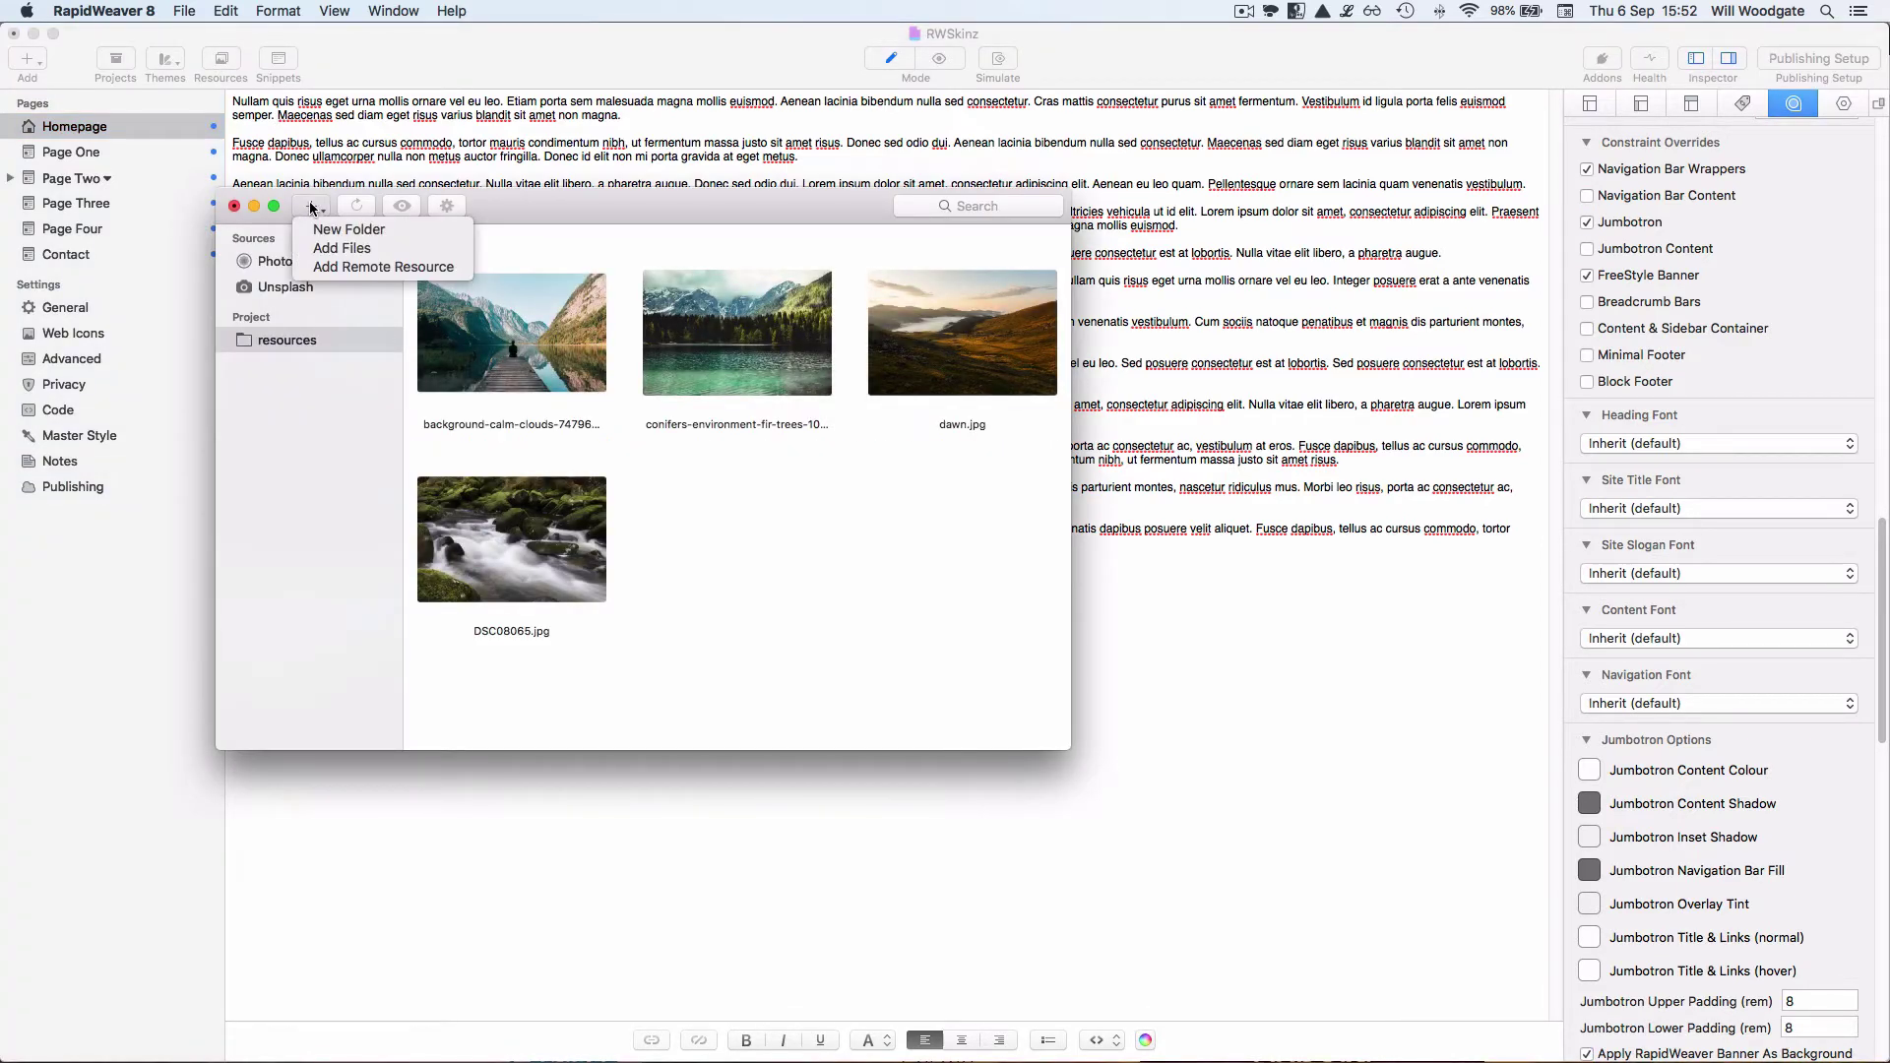
{"action": "left_click", "coordinate": [330, 248]}
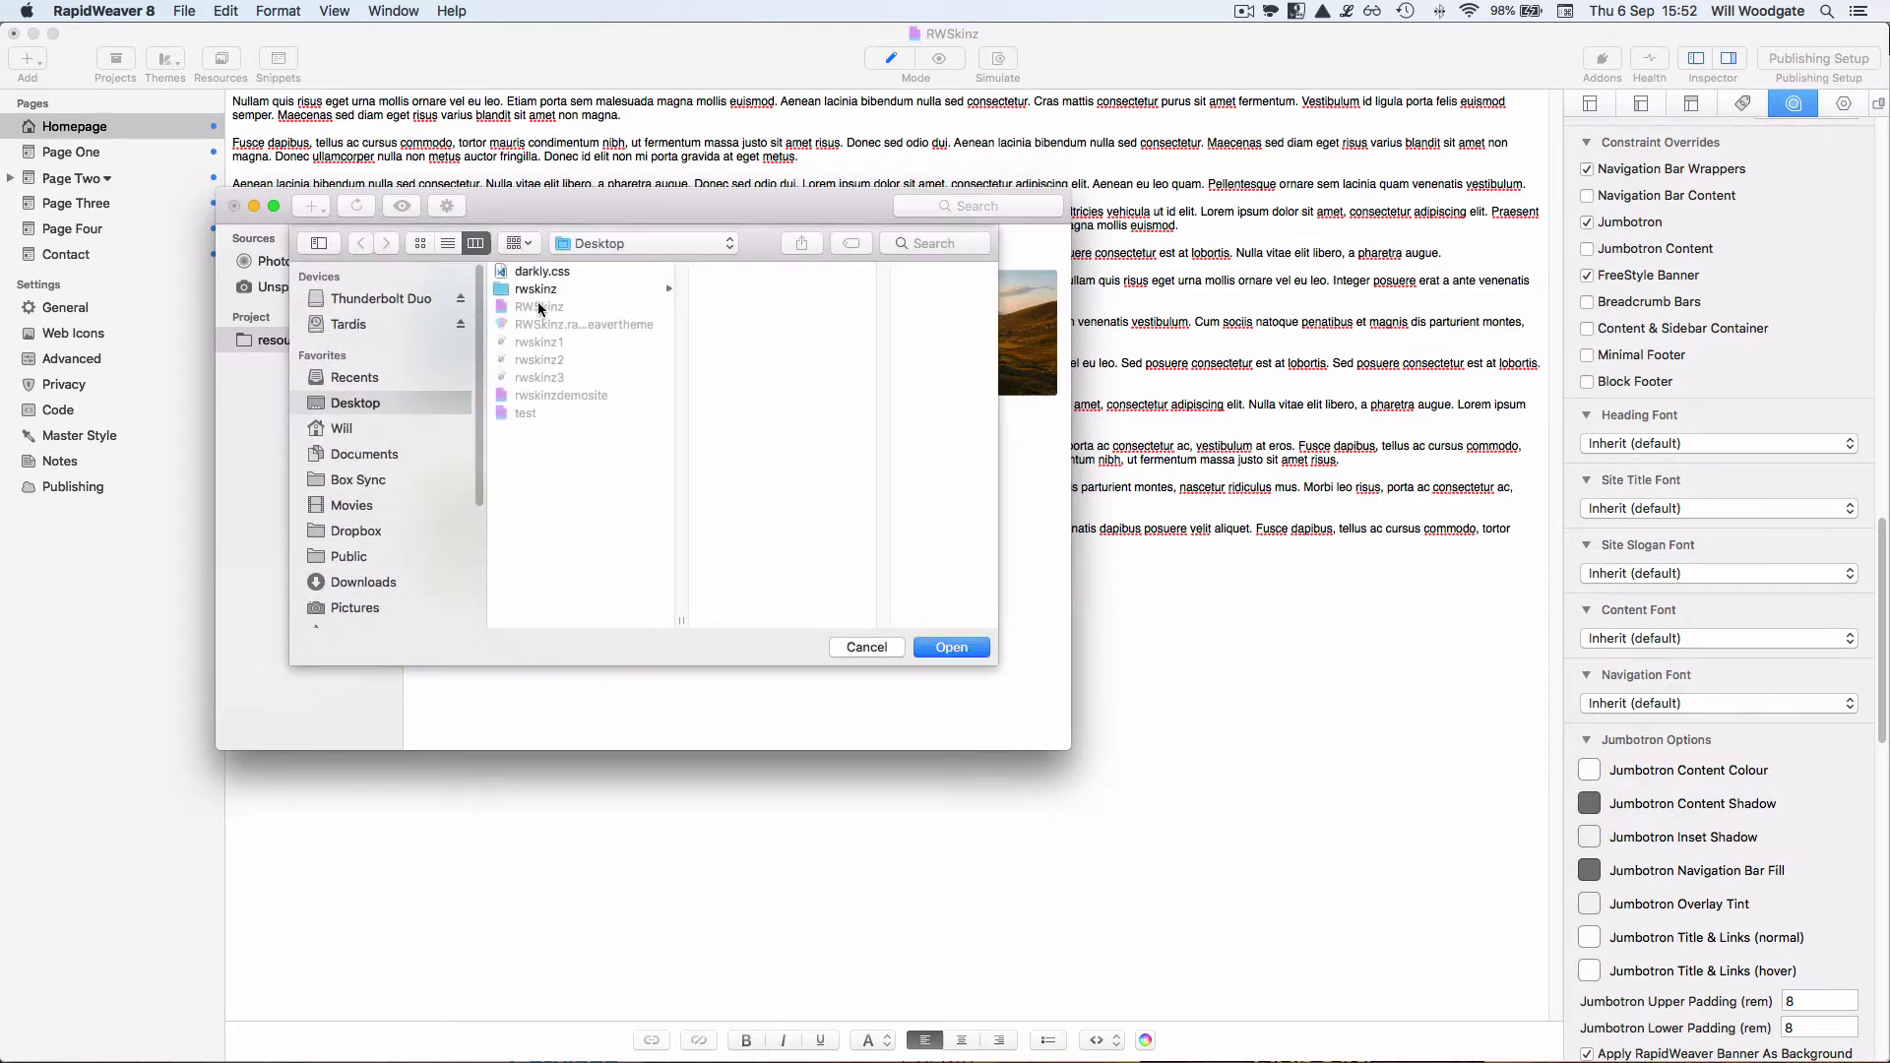
{"action": "left_click", "coordinate": [540, 273]}
{"action": "left_click", "coordinate": [948, 648]}
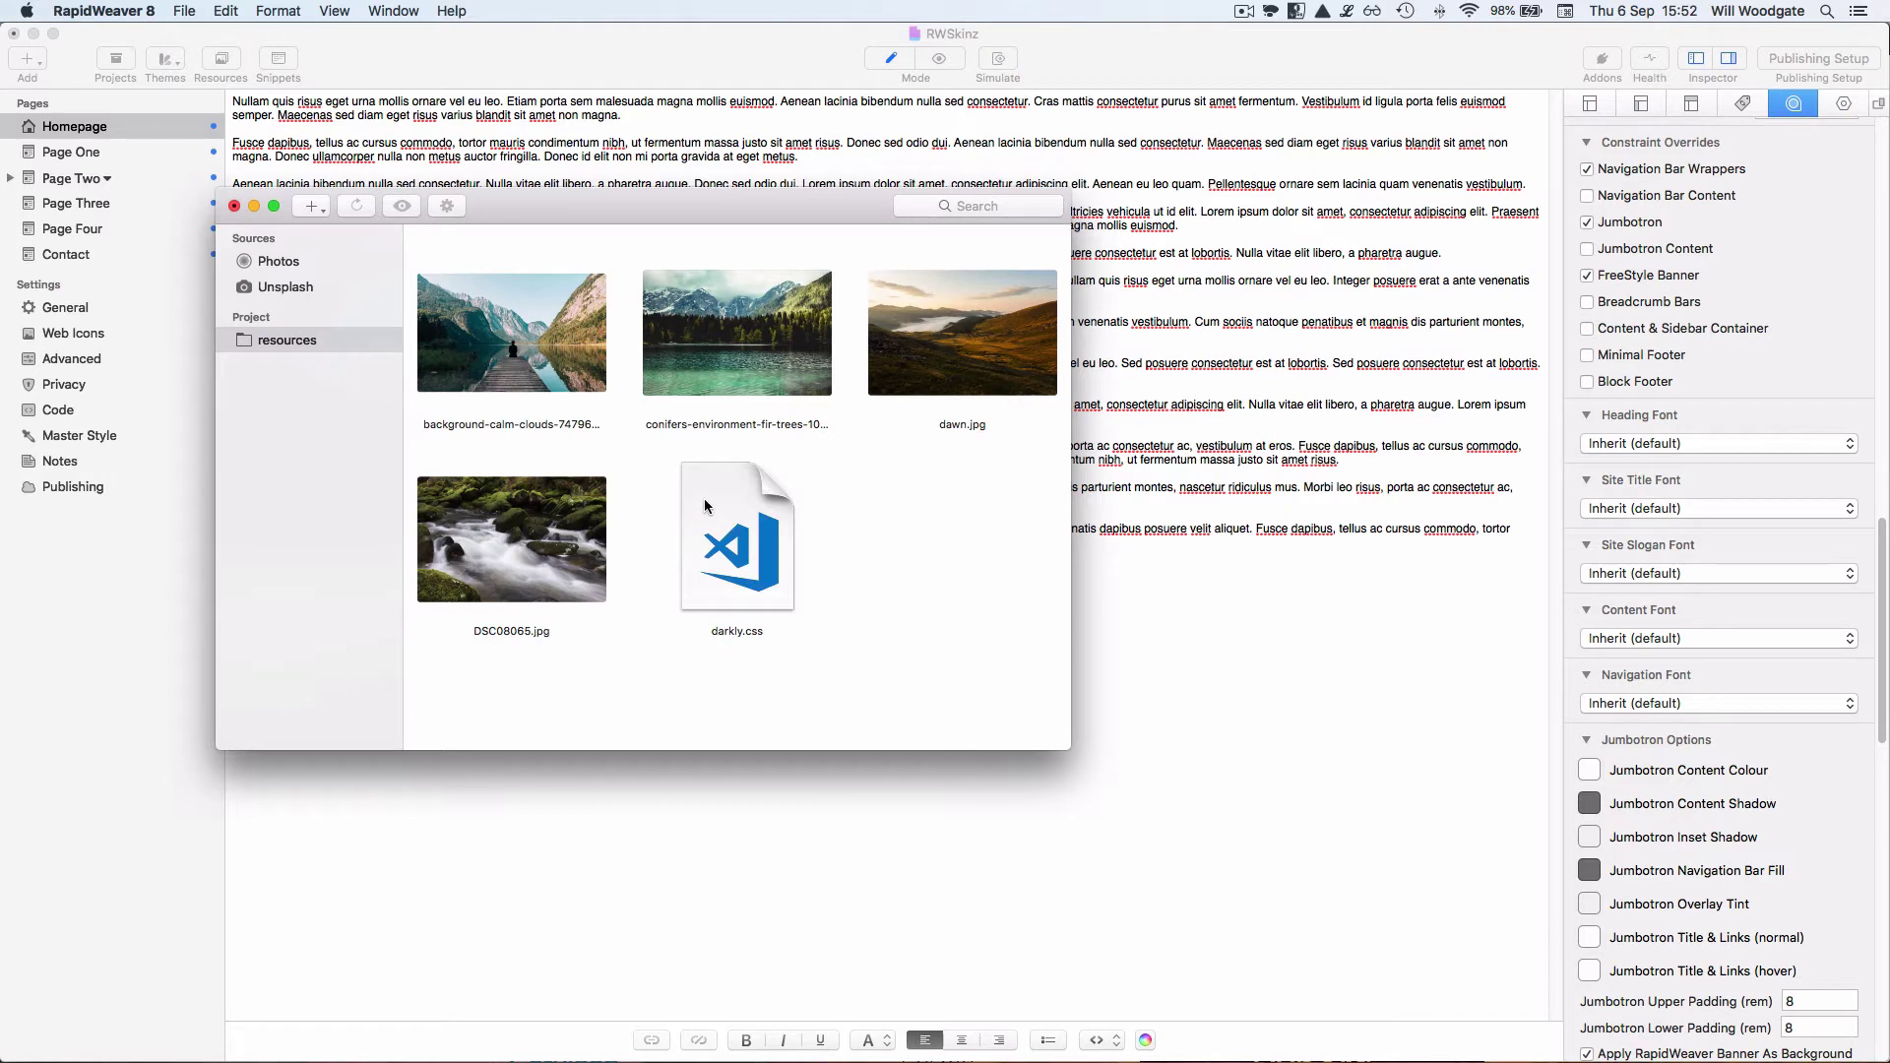
Copy darkly.css's resource macro and close the resources browser.
{"action": "right_click", "coordinate": [705, 504]}
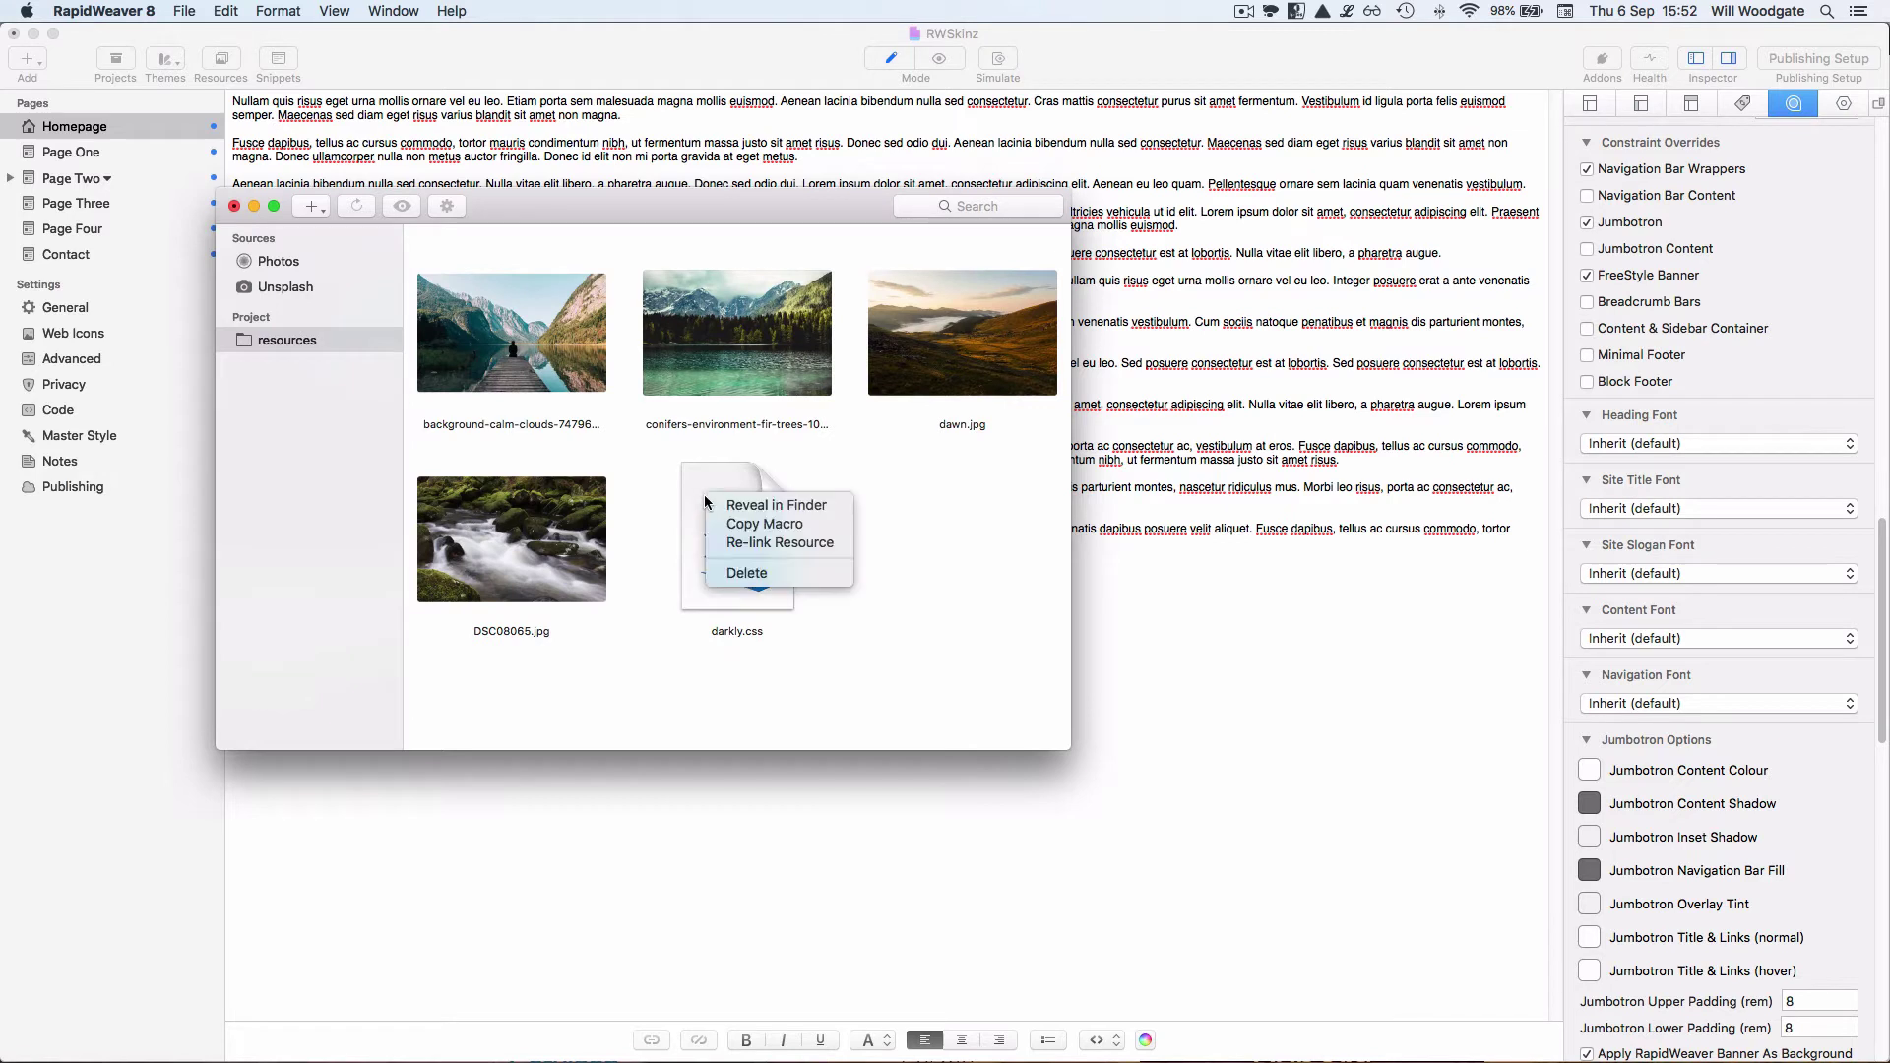
{"action": "left_click", "coordinate": [757, 532]}
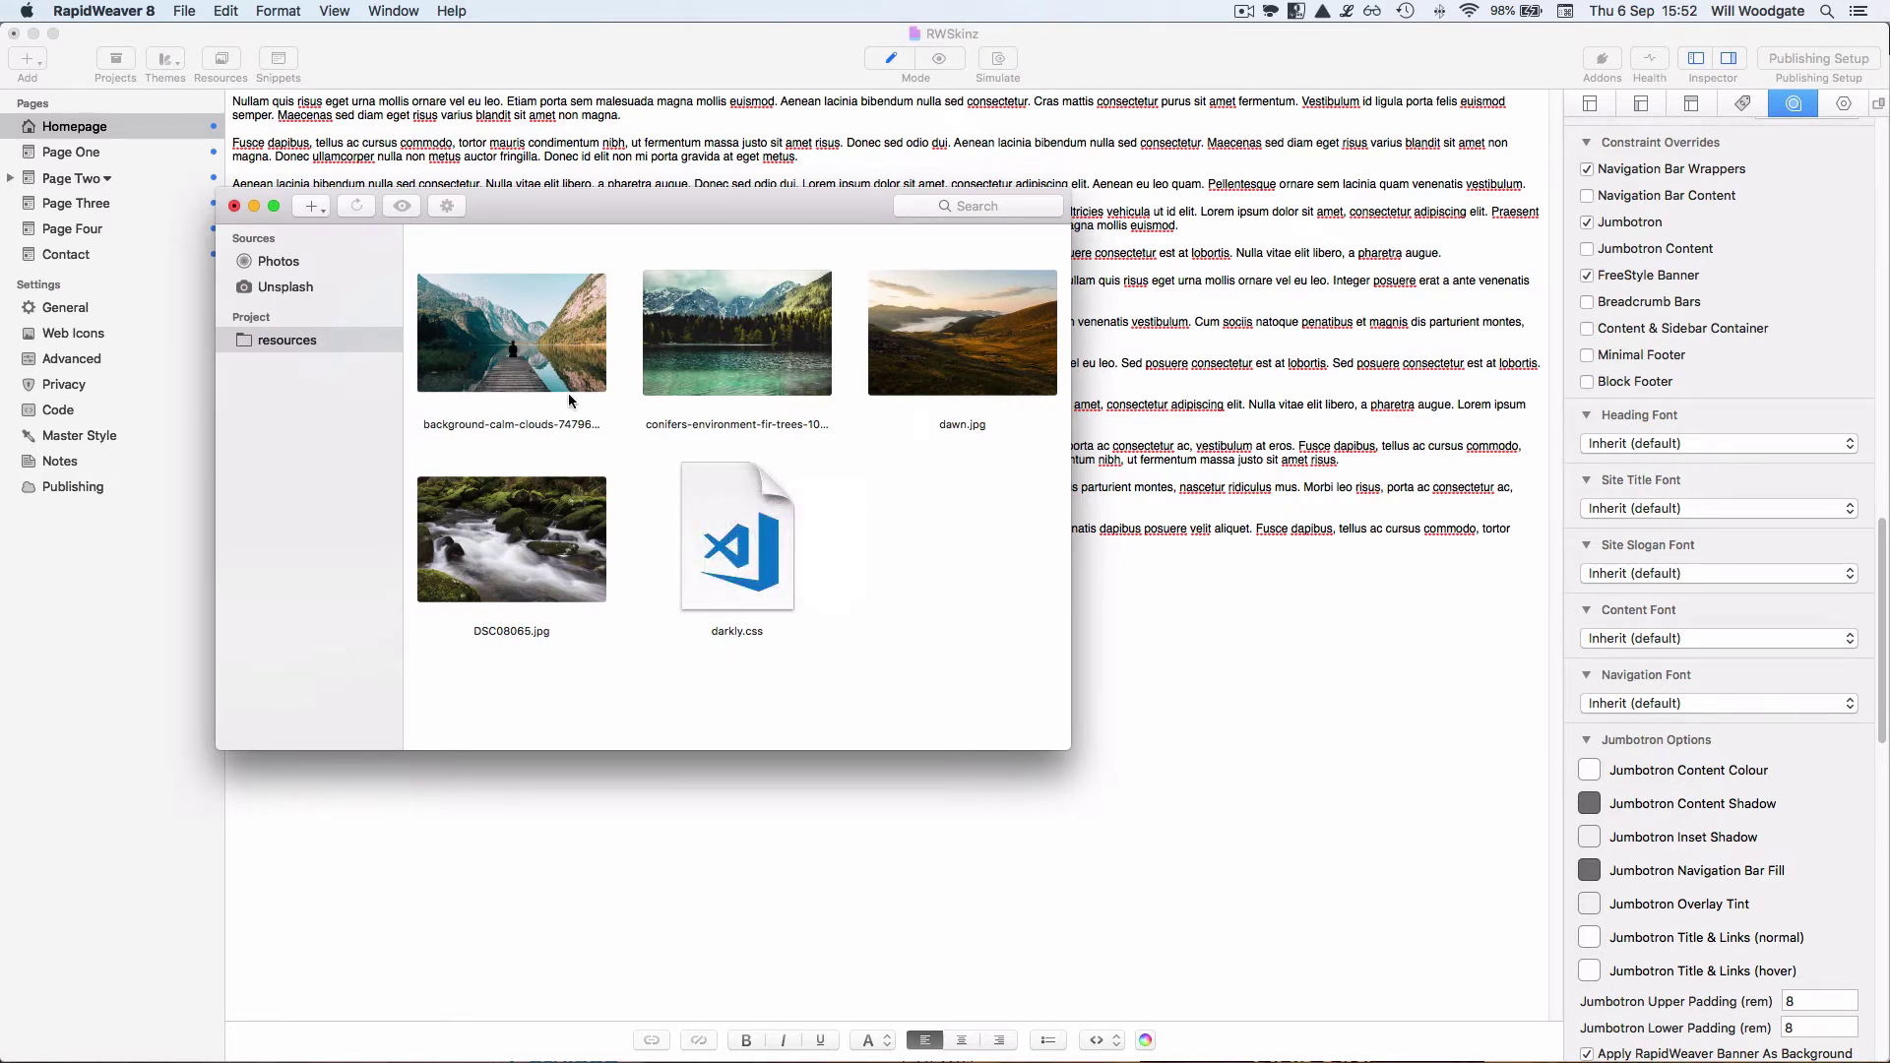
{"action": "left_click", "coordinate": [236, 208]}
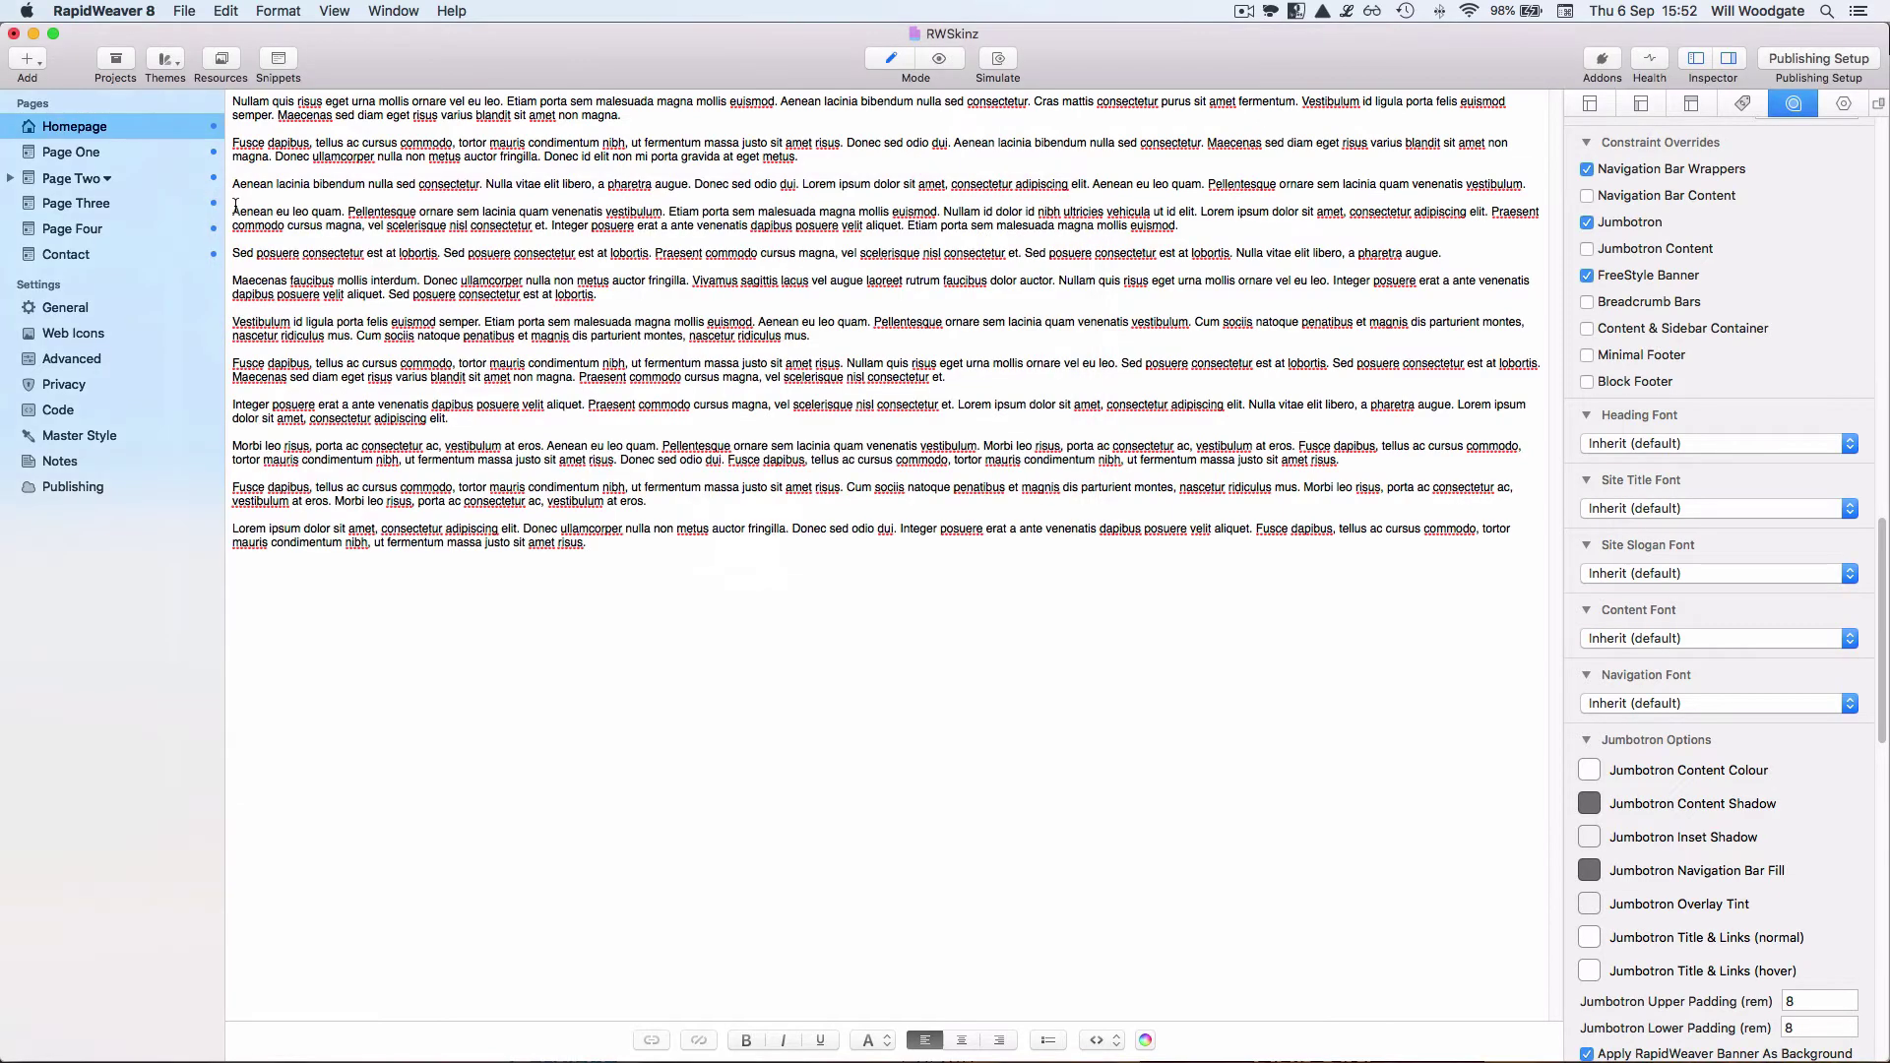
Add <link rel="stylesheet" media="all" href="%resource(darkly.css)%"> to the site's Head code.
{"action": "left_click", "coordinate": [63, 411]}
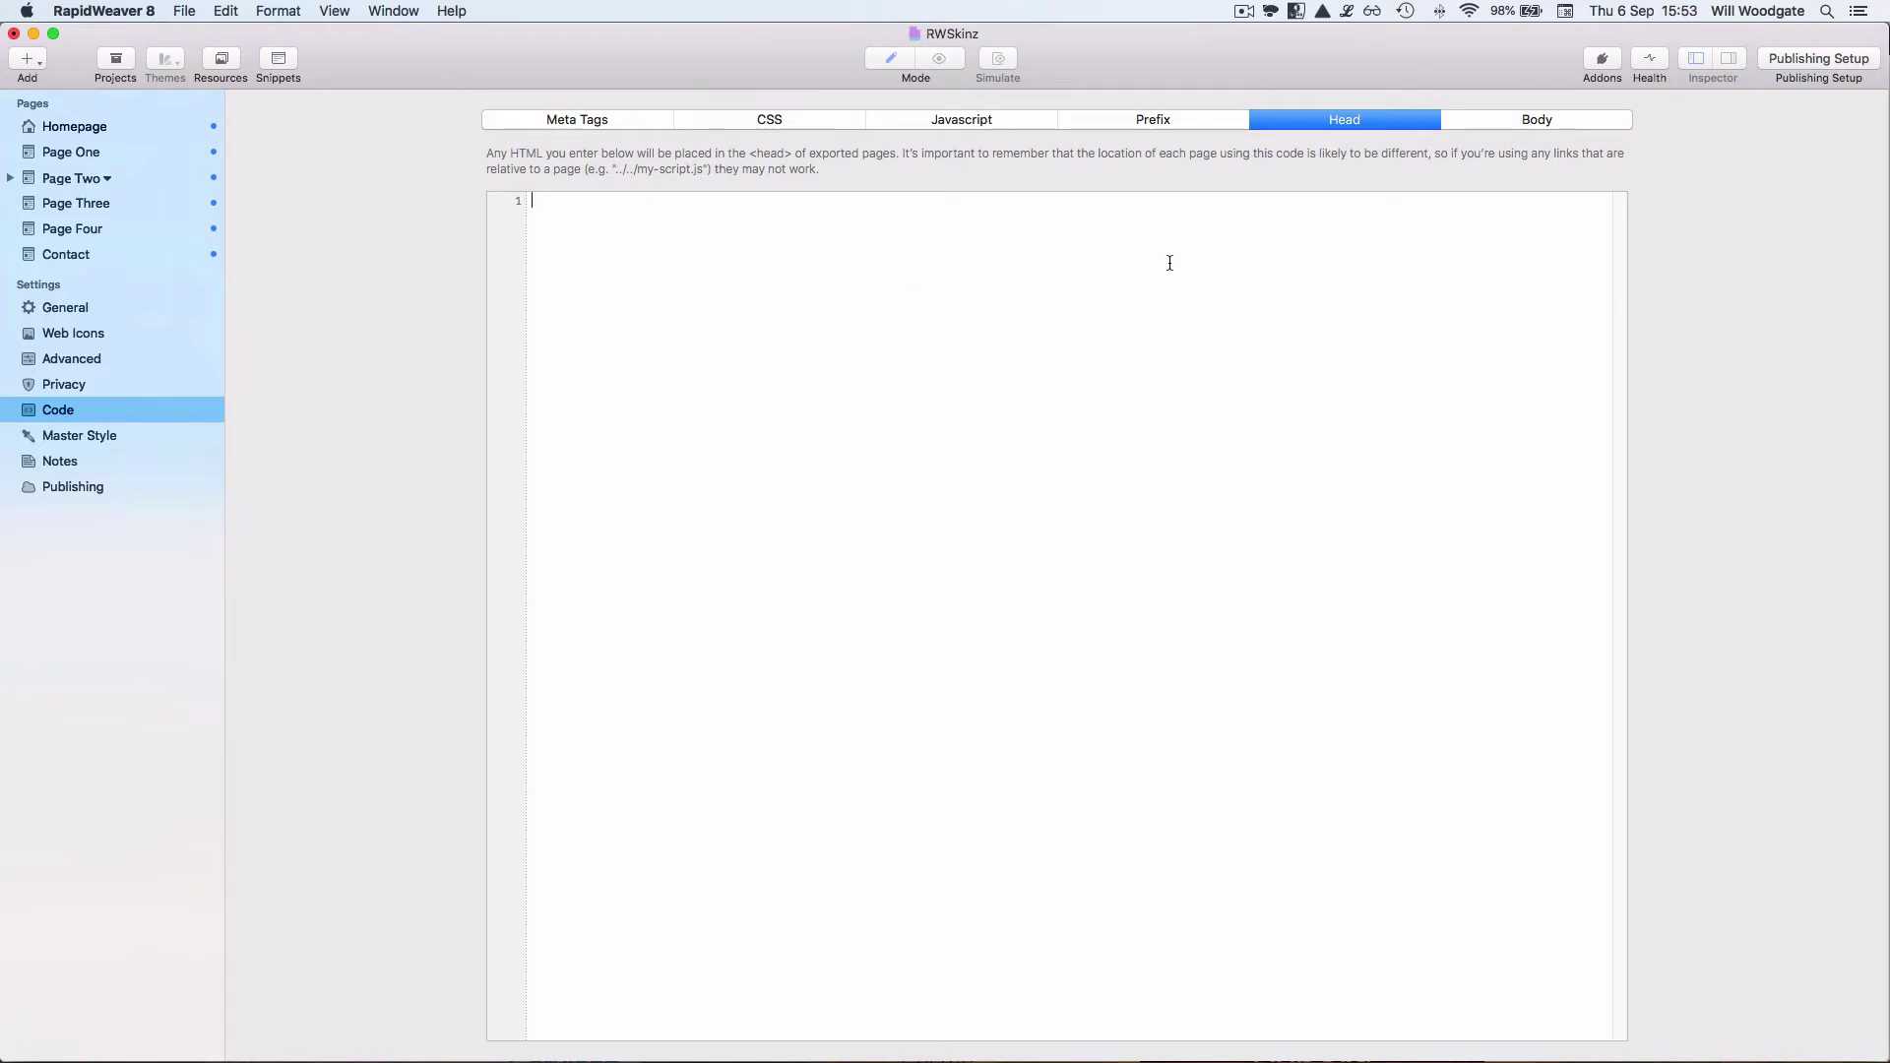
{"action": "type", "text": "<link> rel=\"\"stylesheet\" >"}
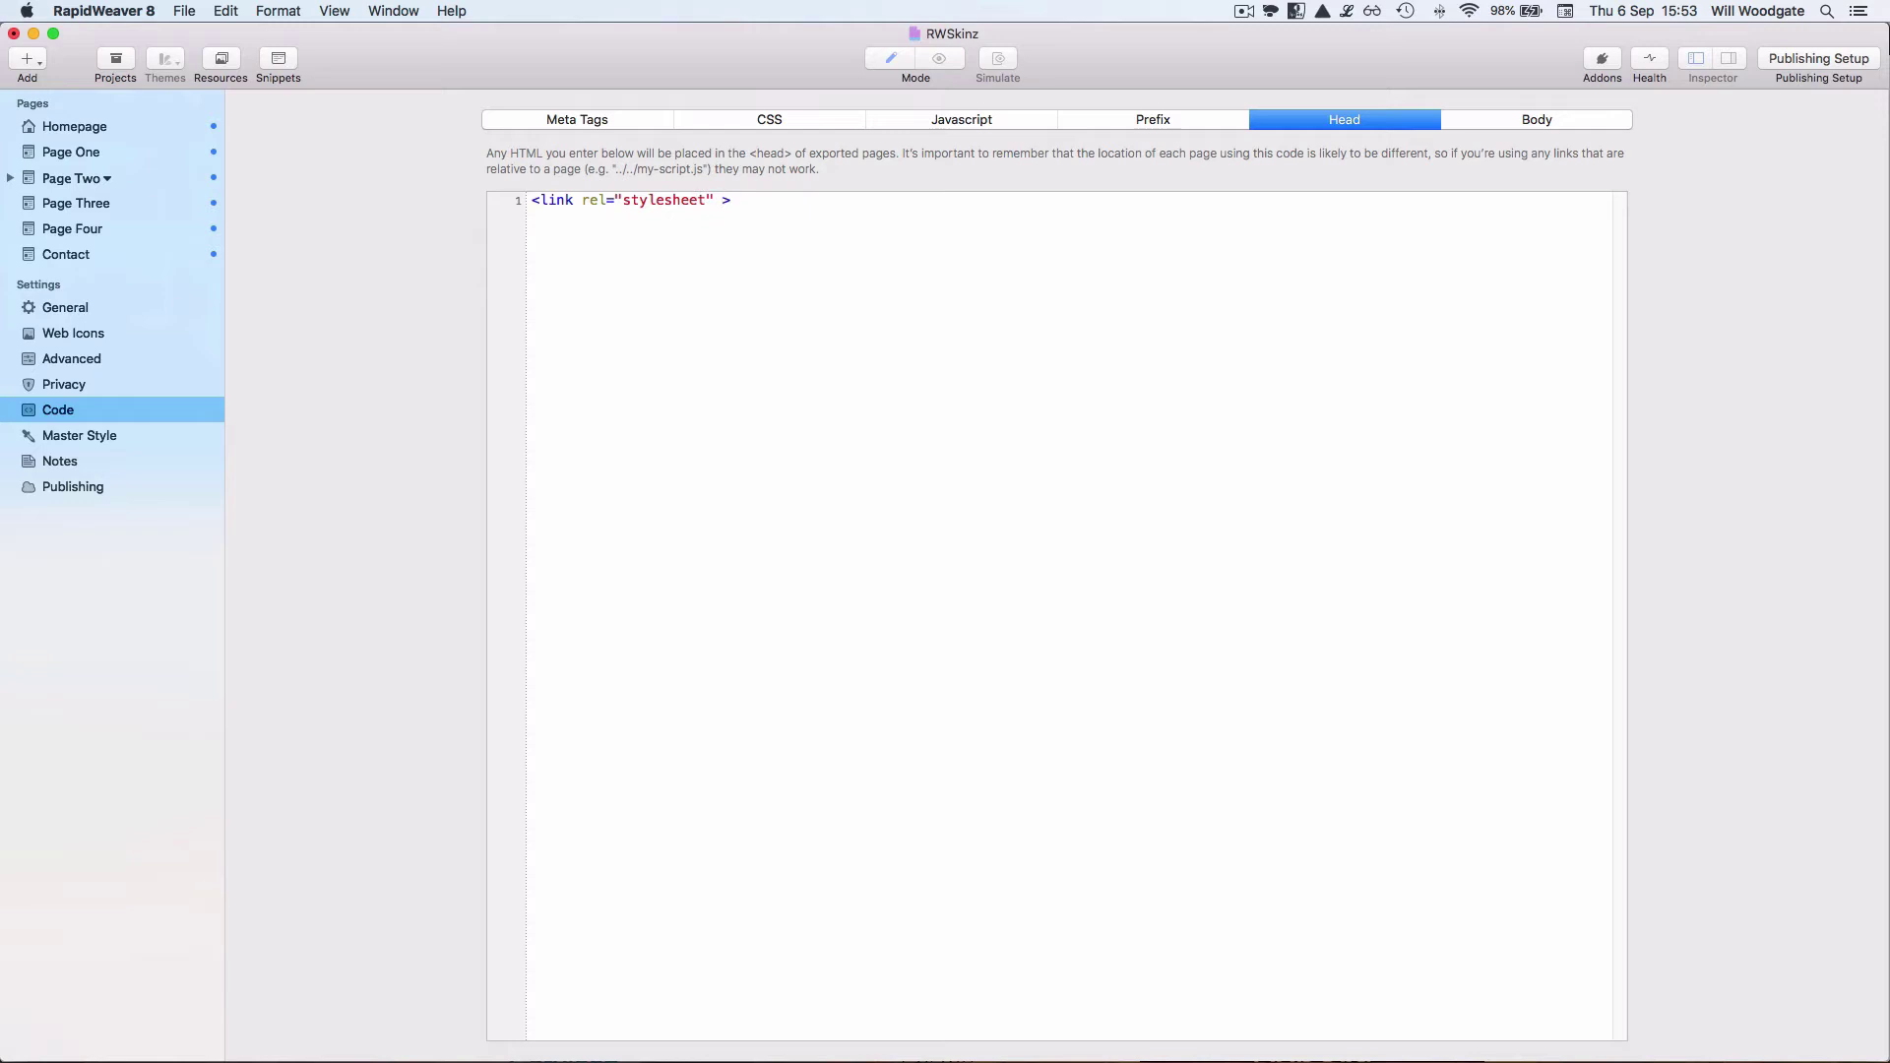
{"action": "type", "text": " media"}
{"action": "type", "text": "=\"\""}
{"action": "type", "text": "all"}
{"action": "type", "text": "href="}
{"action": "type", "text": "\"\""}
{"action": "type", "text": "%resource(darkly.css)%"}
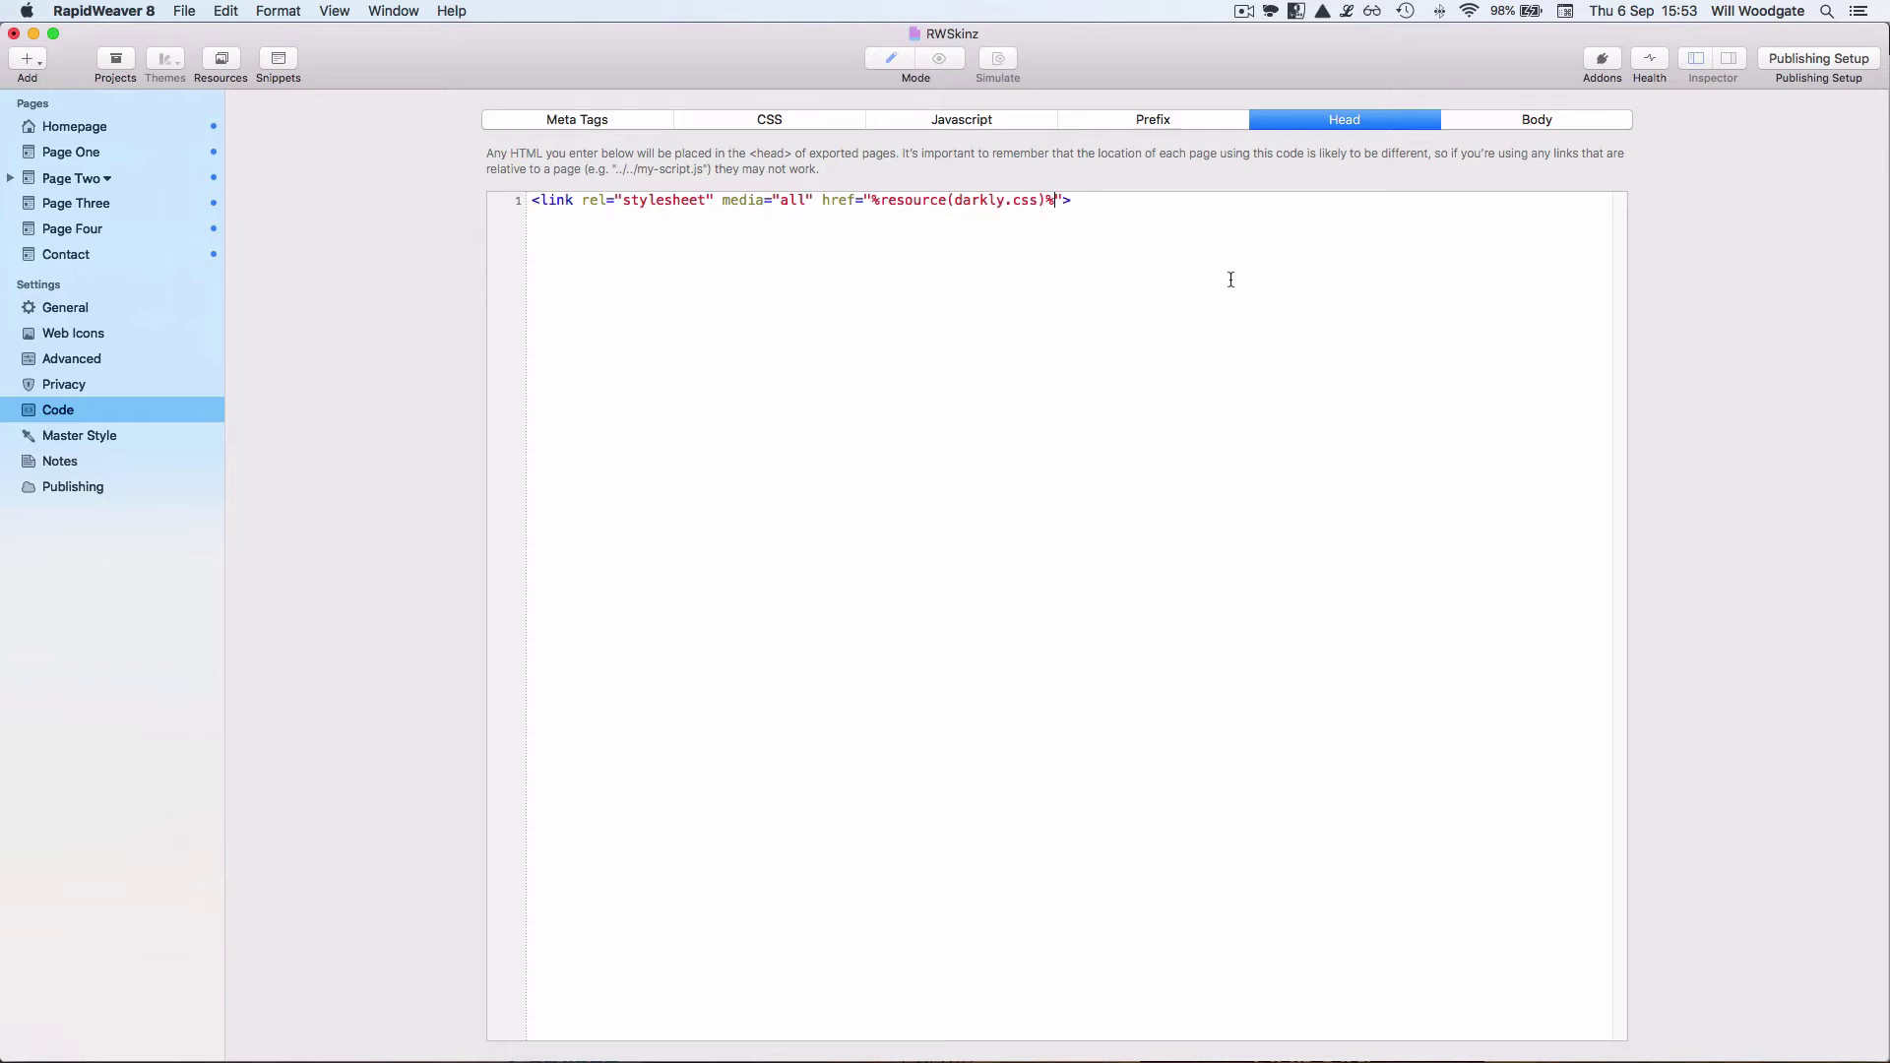
{"action": "left_click", "coordinate": [1107, 201]}
On the Homepage, uncheck Apply RapidWeaver Banner As Background and preview the dark page.
{"action": "left_click", "coordinate": [104, 126]}
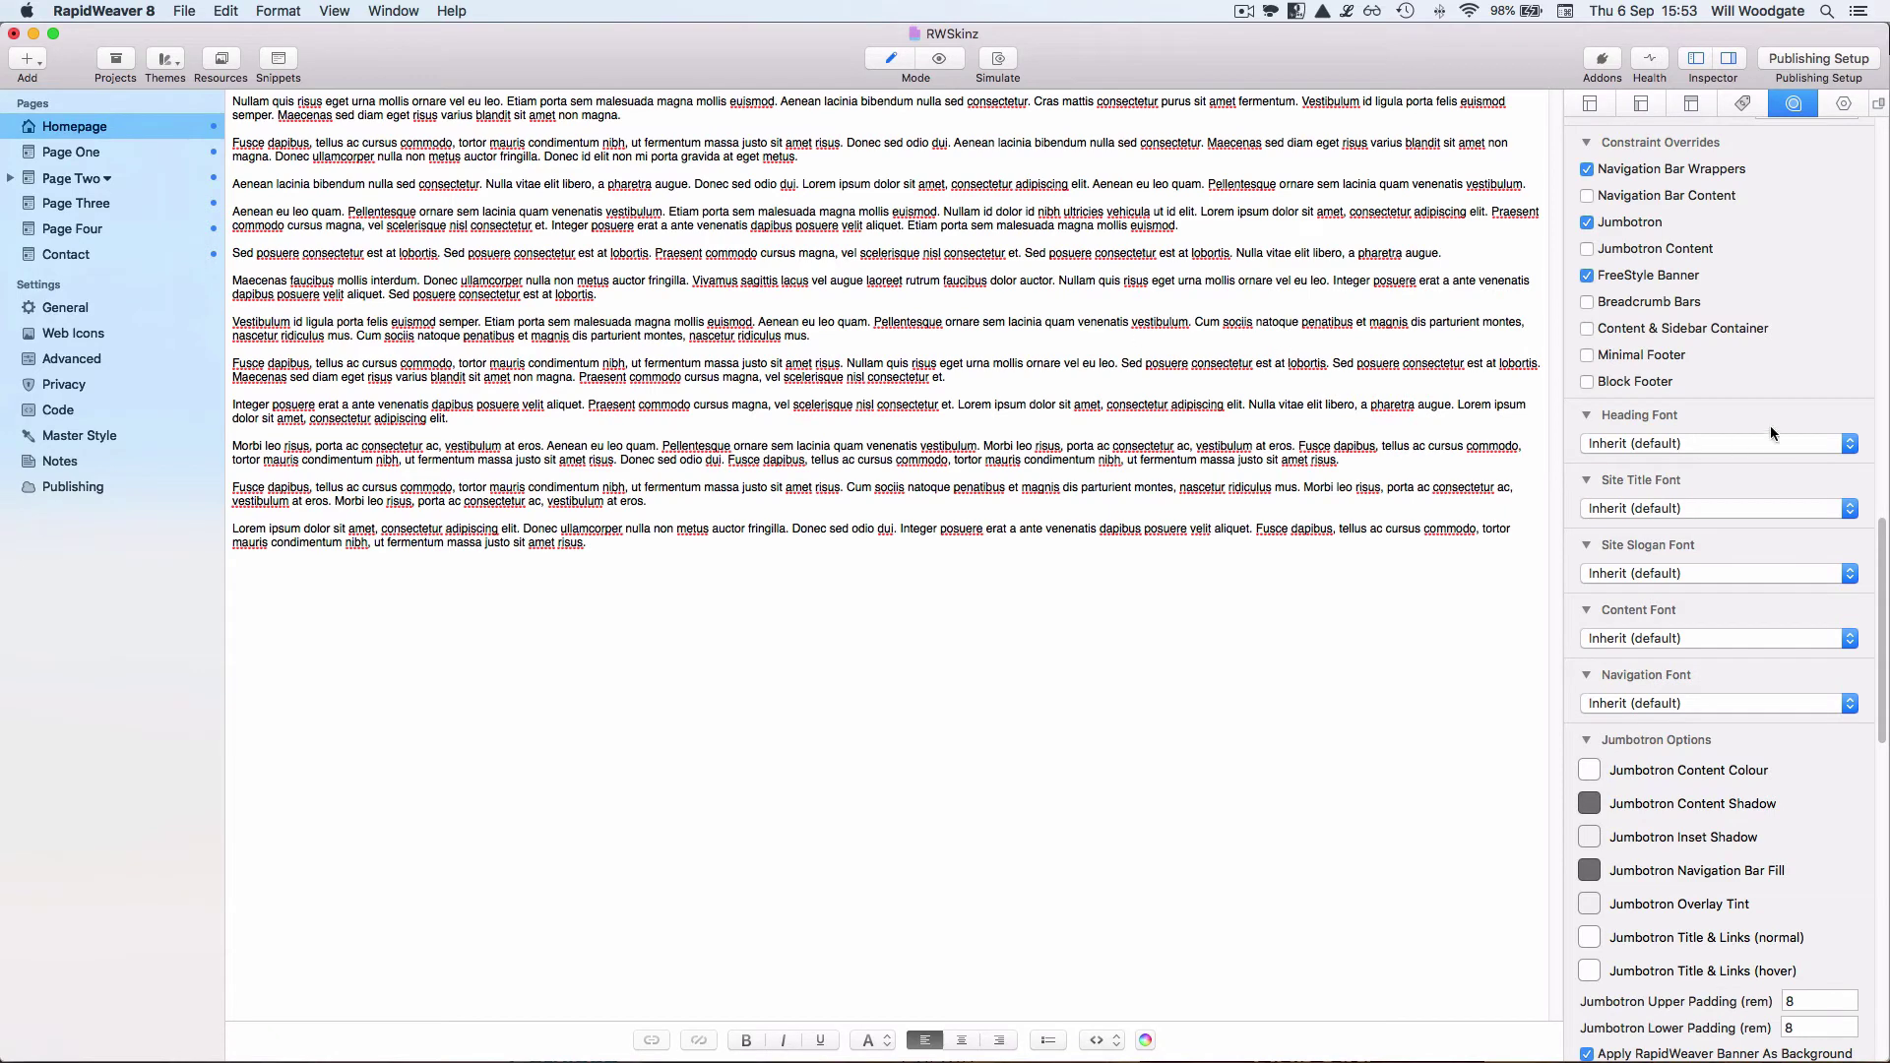
{"action": "scroll", "coordinate": [1770, 425], "scroll_direction": "up", "scroll_amount": 10}
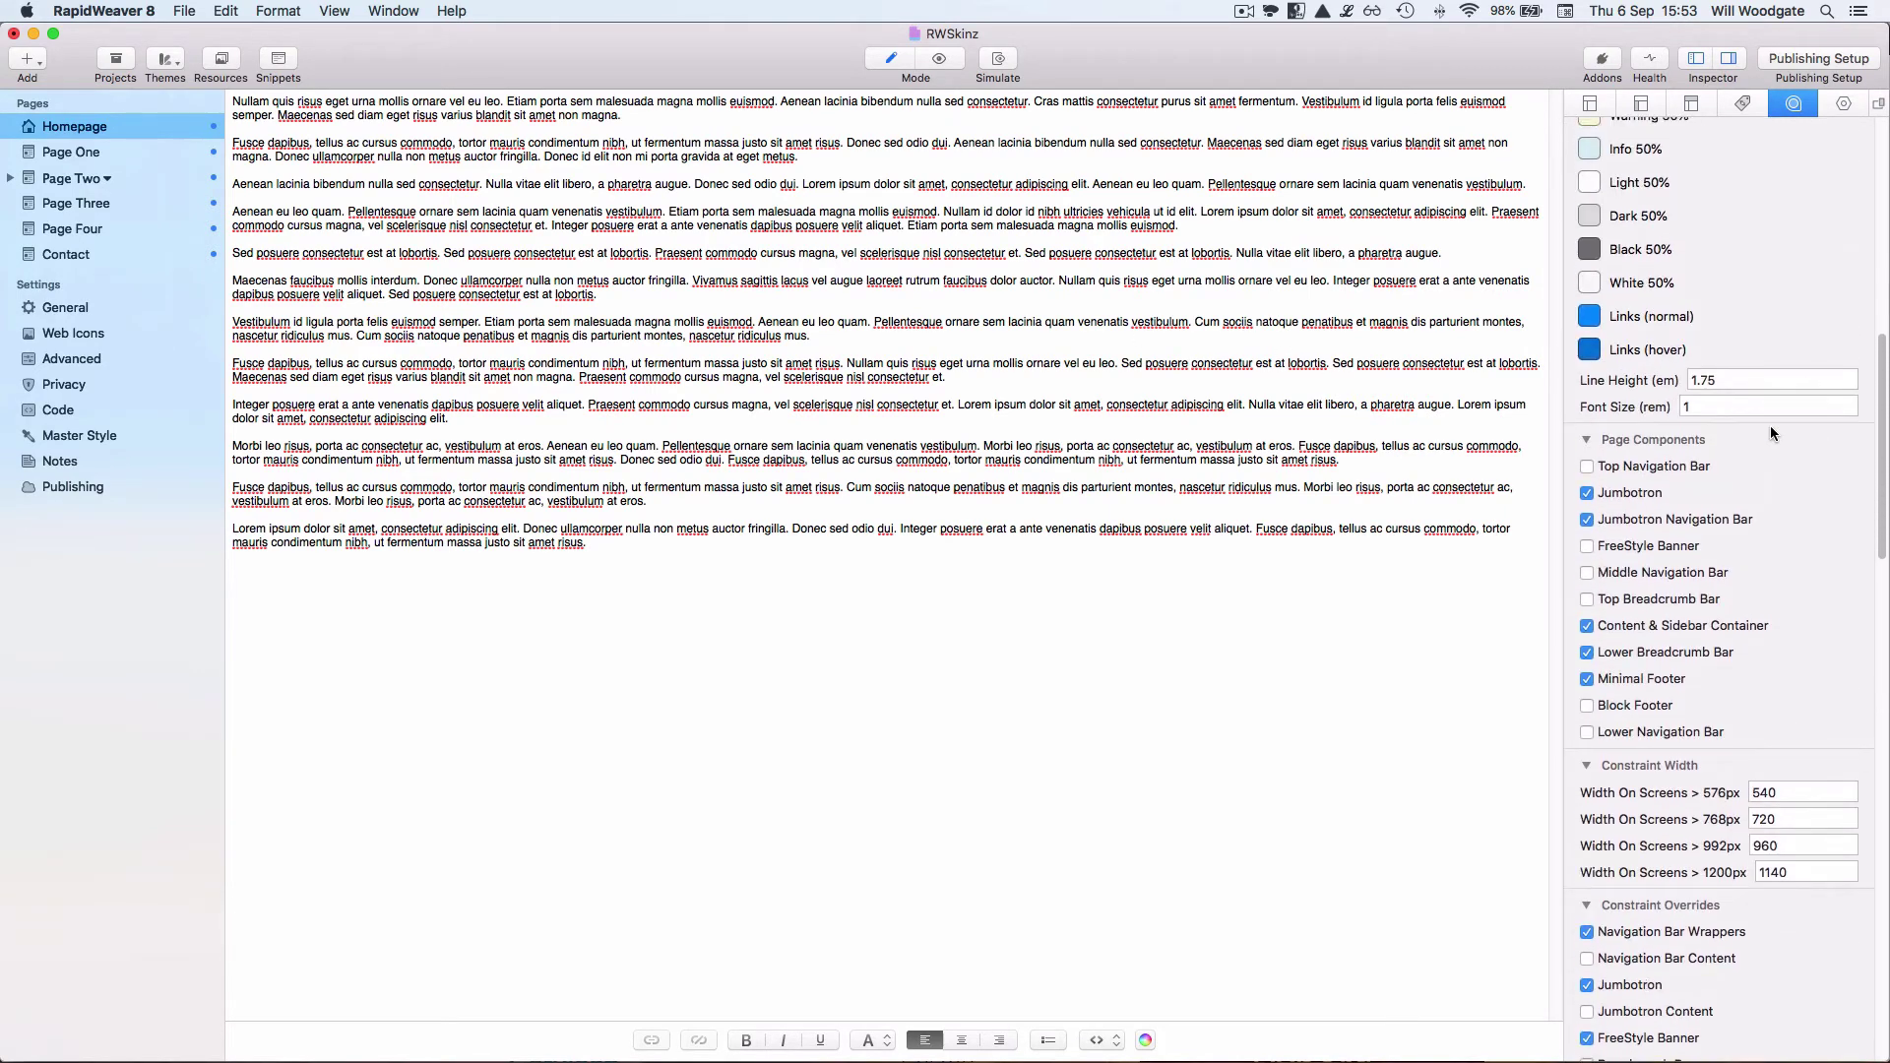
{"action": "scroll", "coordinate": [1769, 425], "scroll_direction": "up", "scroll_amount": 3}
{"action": "scroll", "coordinate": [1770, 425], "scroll_direction": "down", "scroll_amount": 15}
{"action": "scroll", "coordinate": [1770, 425], "scroll_direction": "down", "scroll_amount": 5}
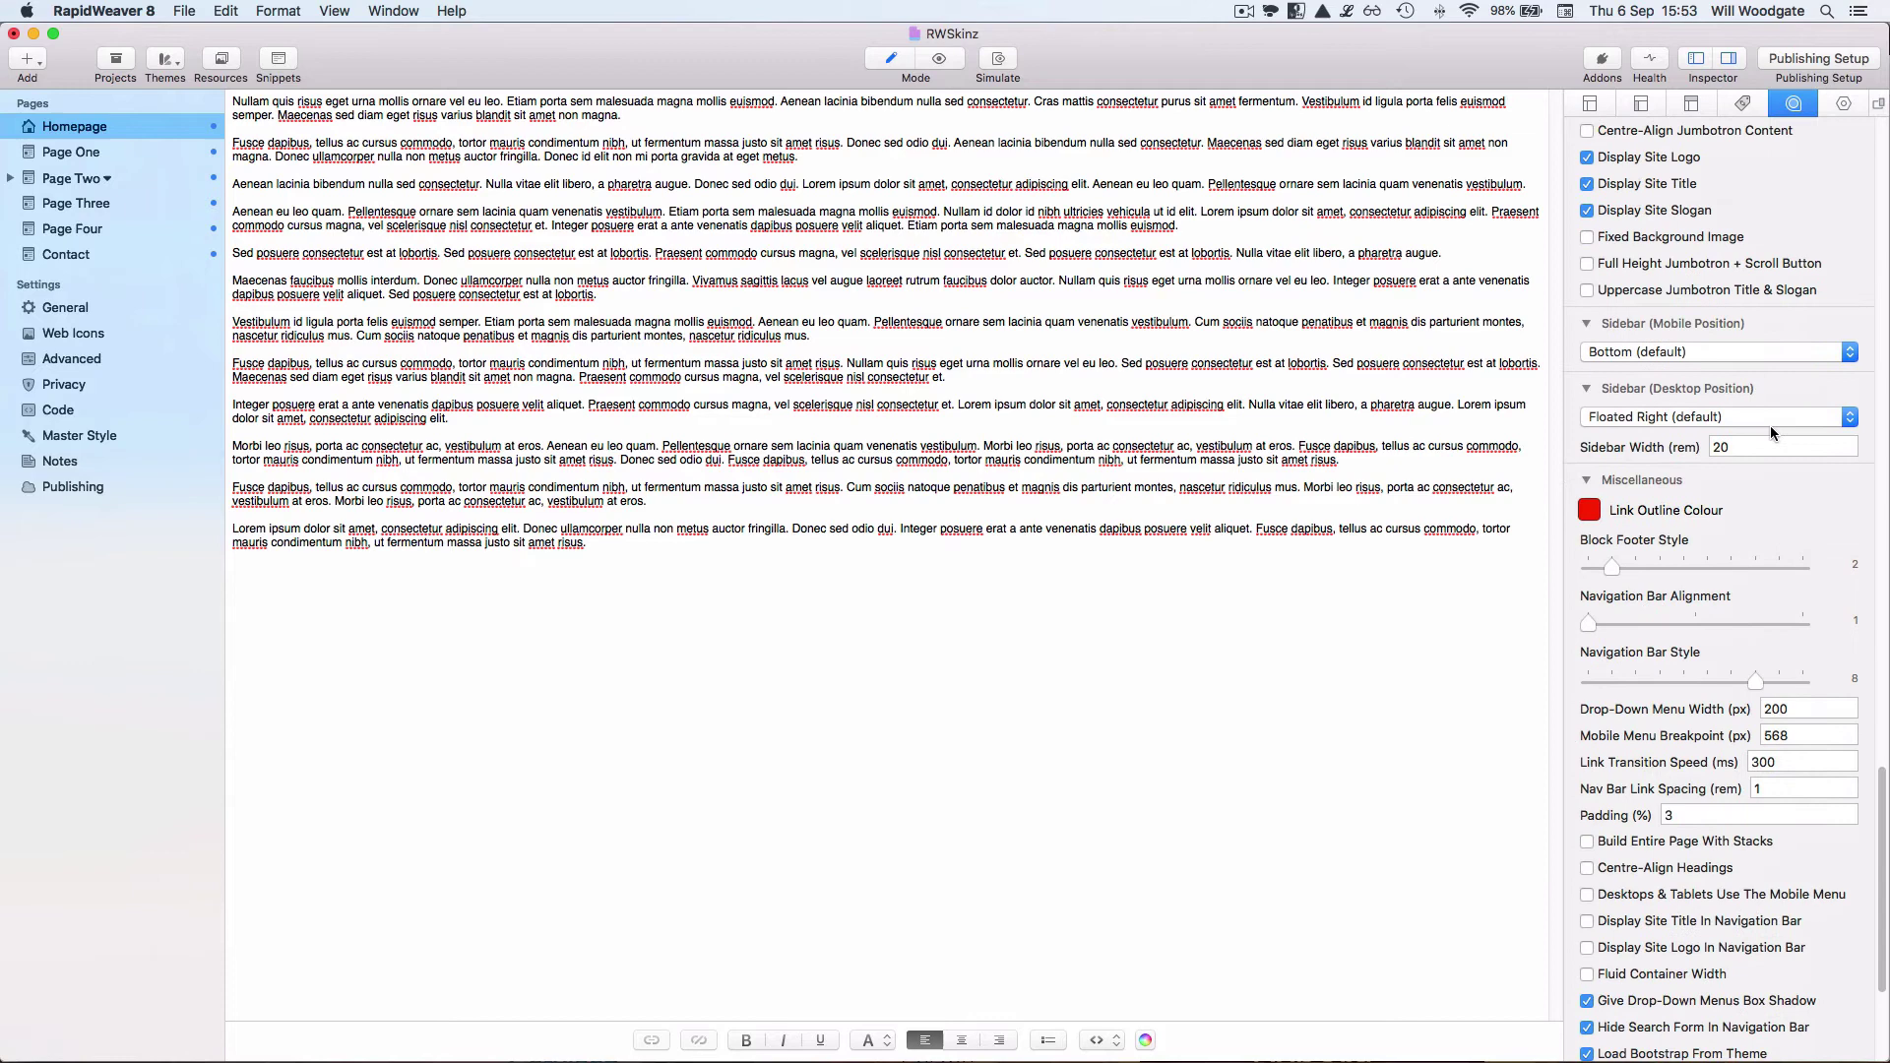
{"action": "scroll", "coordinate": [1769, 426], "scroll_direction": "up", "scroll_amount": 3}
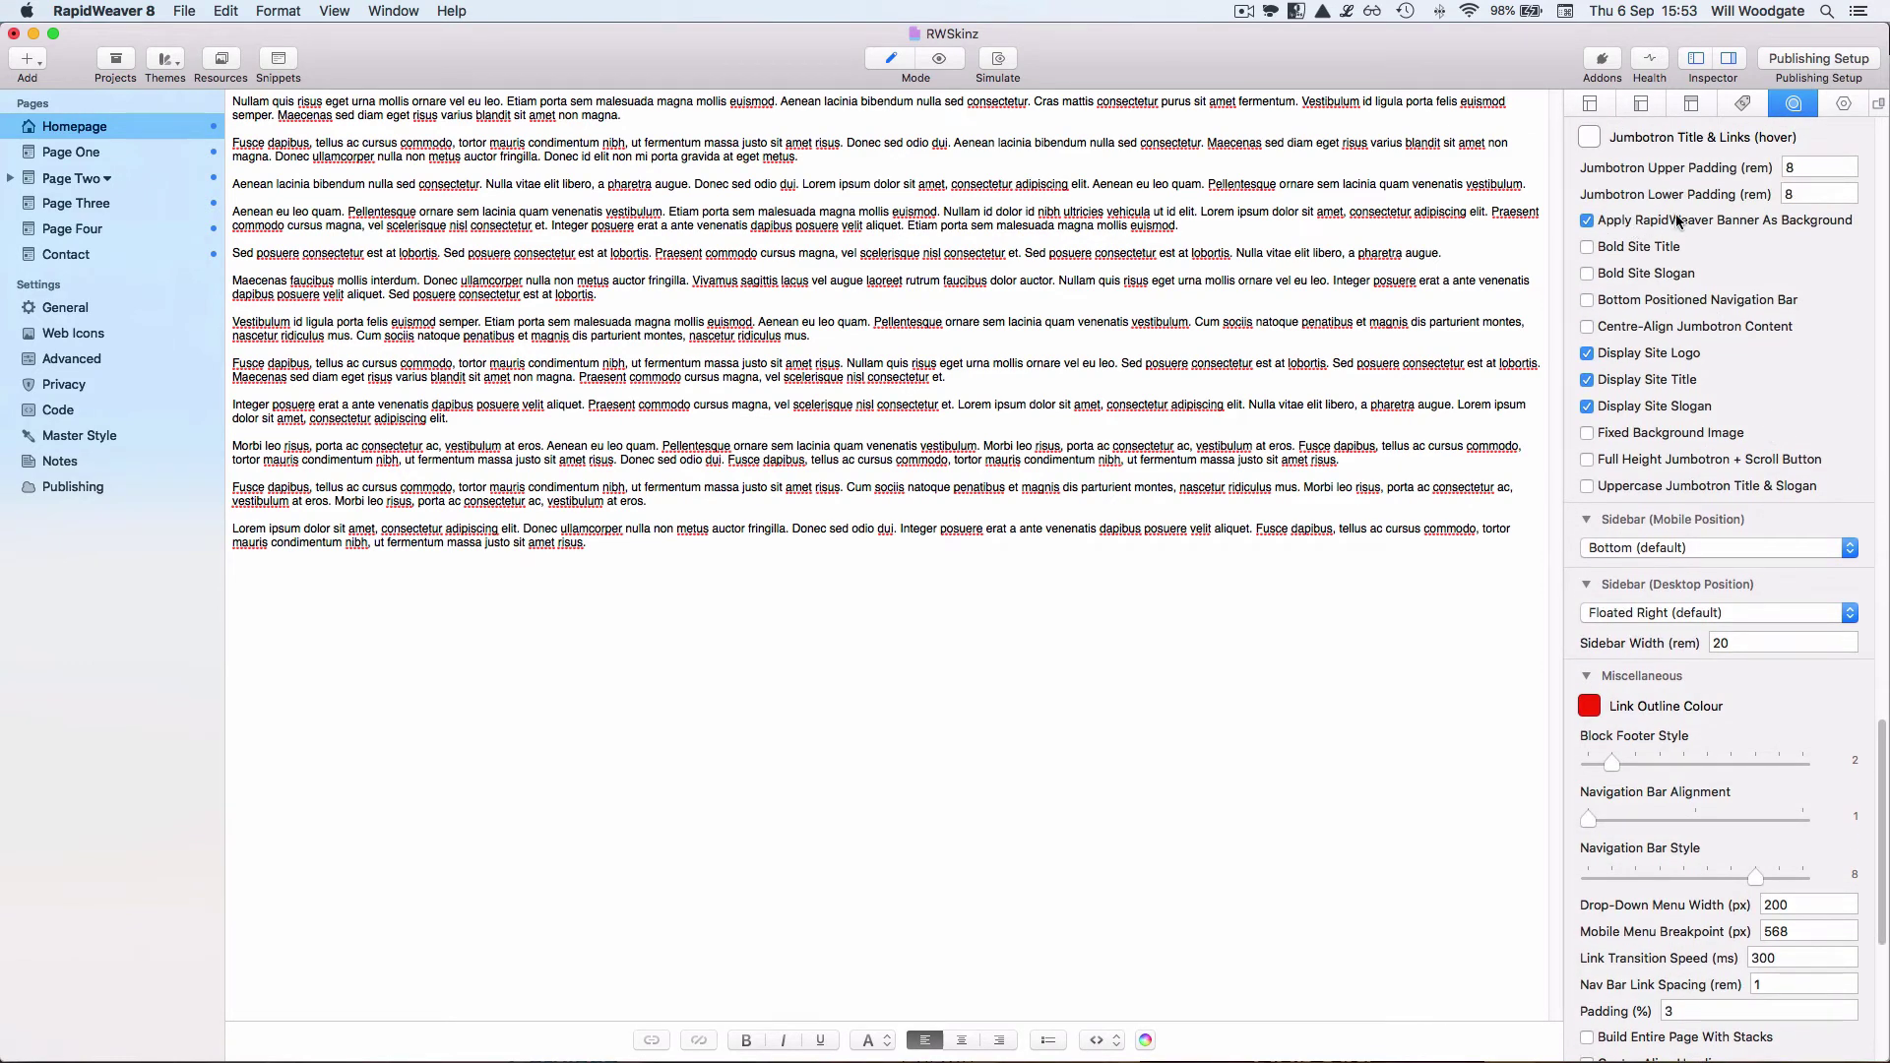
{"action": "left_click", "coordinate": [1679, 222]}
{"action": "key", "text": "super+r"}
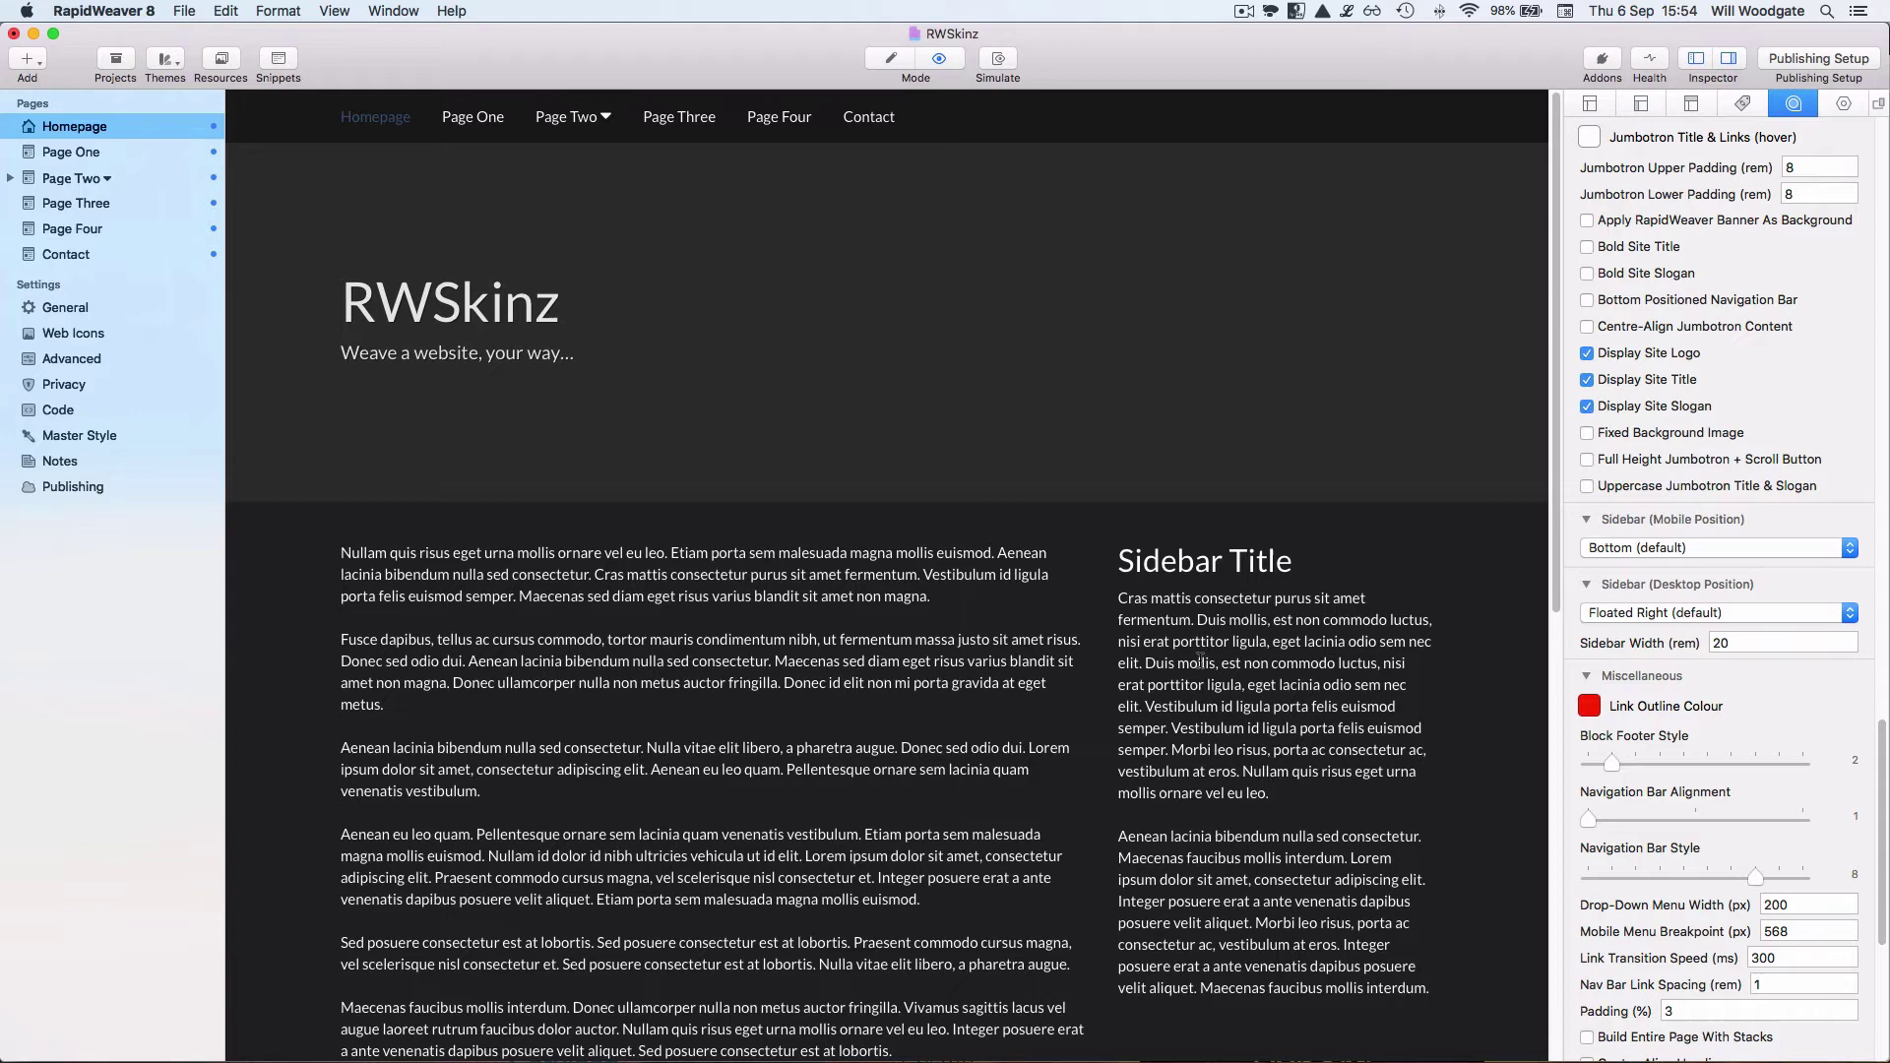
Uncheck Jumbotron Navigation Bar and check Middle Navigation Bar in Page Components.
{"action": "scroll", "coordinate": [1791, 563], "scroll_direction": "up", "scroll_amount": 5}
{"action": "scroll", "coordinate": [1791, 569], "scroll_direction": "up", "scroll_amount": 12}
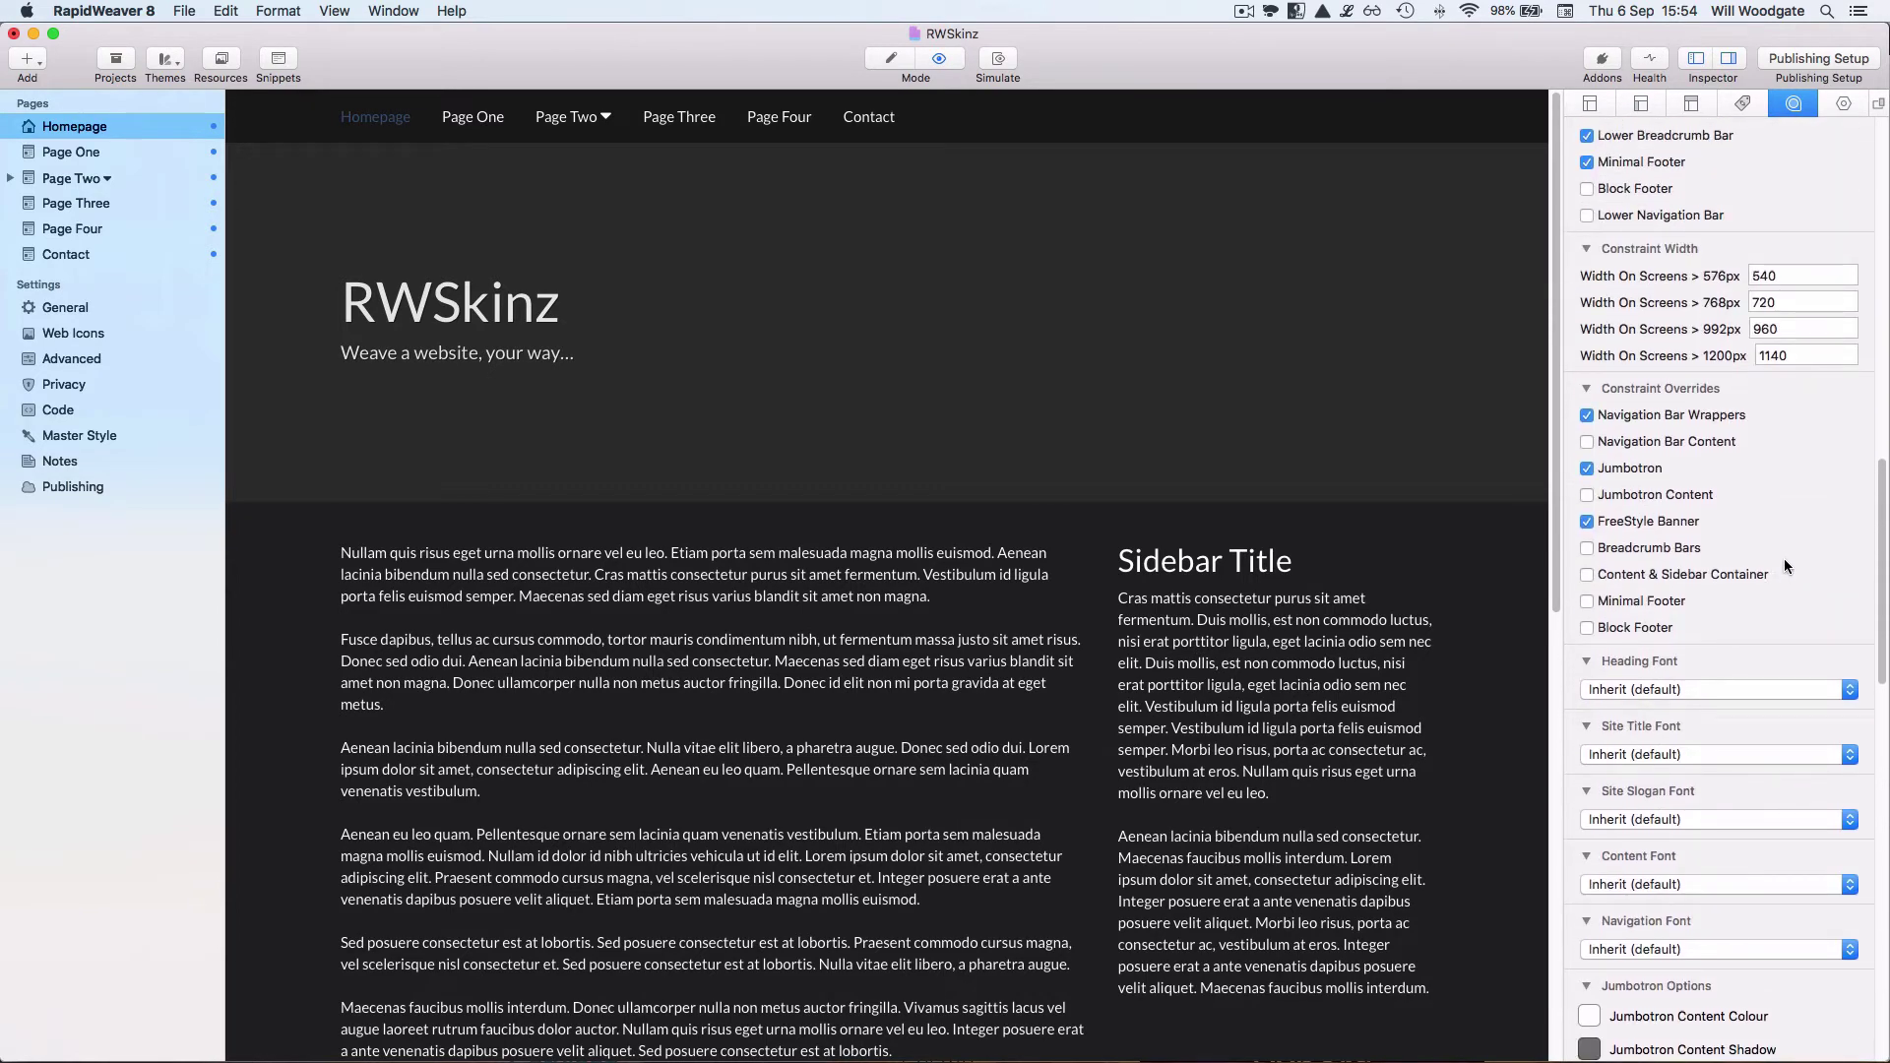
{"action": "scroll", "coordinate": [1785, 566], "scroll_direction": "up", "scroll_amount": 5}
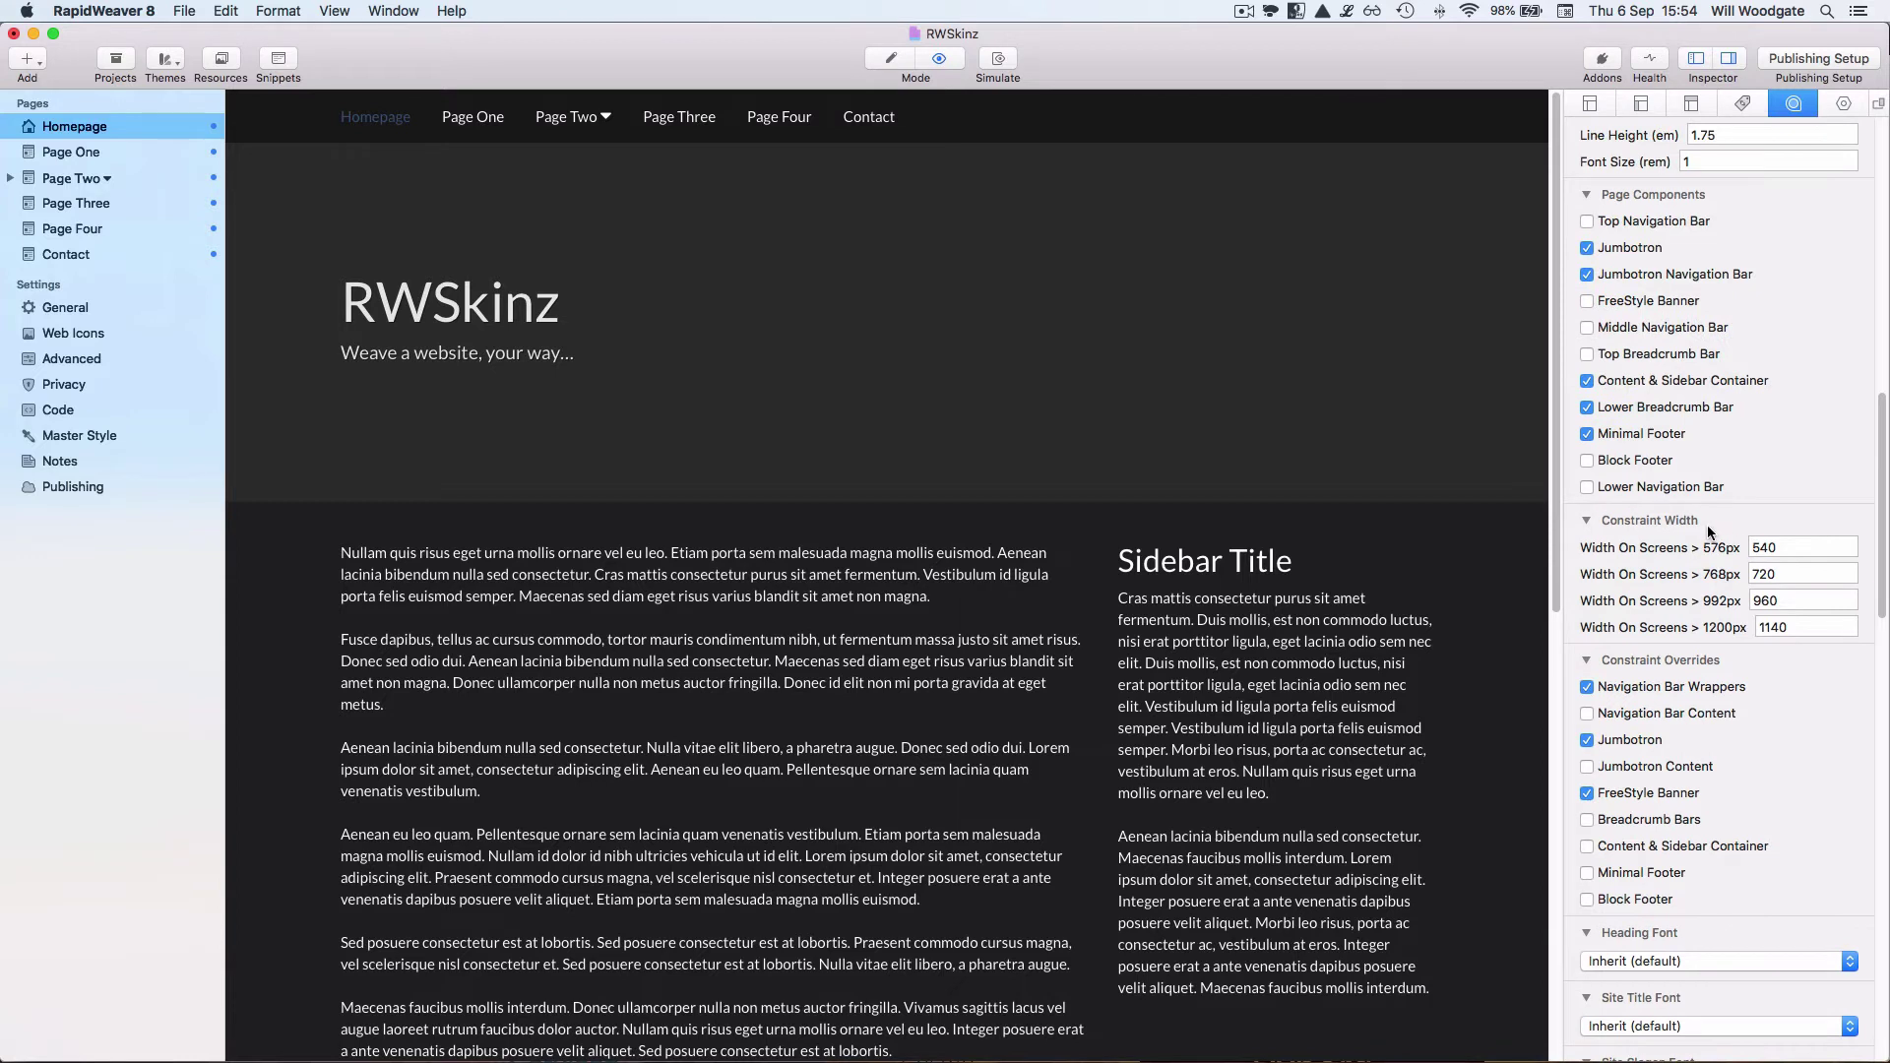
{"action": "left_click", "coordinate": [1638, 277]}
{"action": "left_click", "coordinate": [1668, 329]}
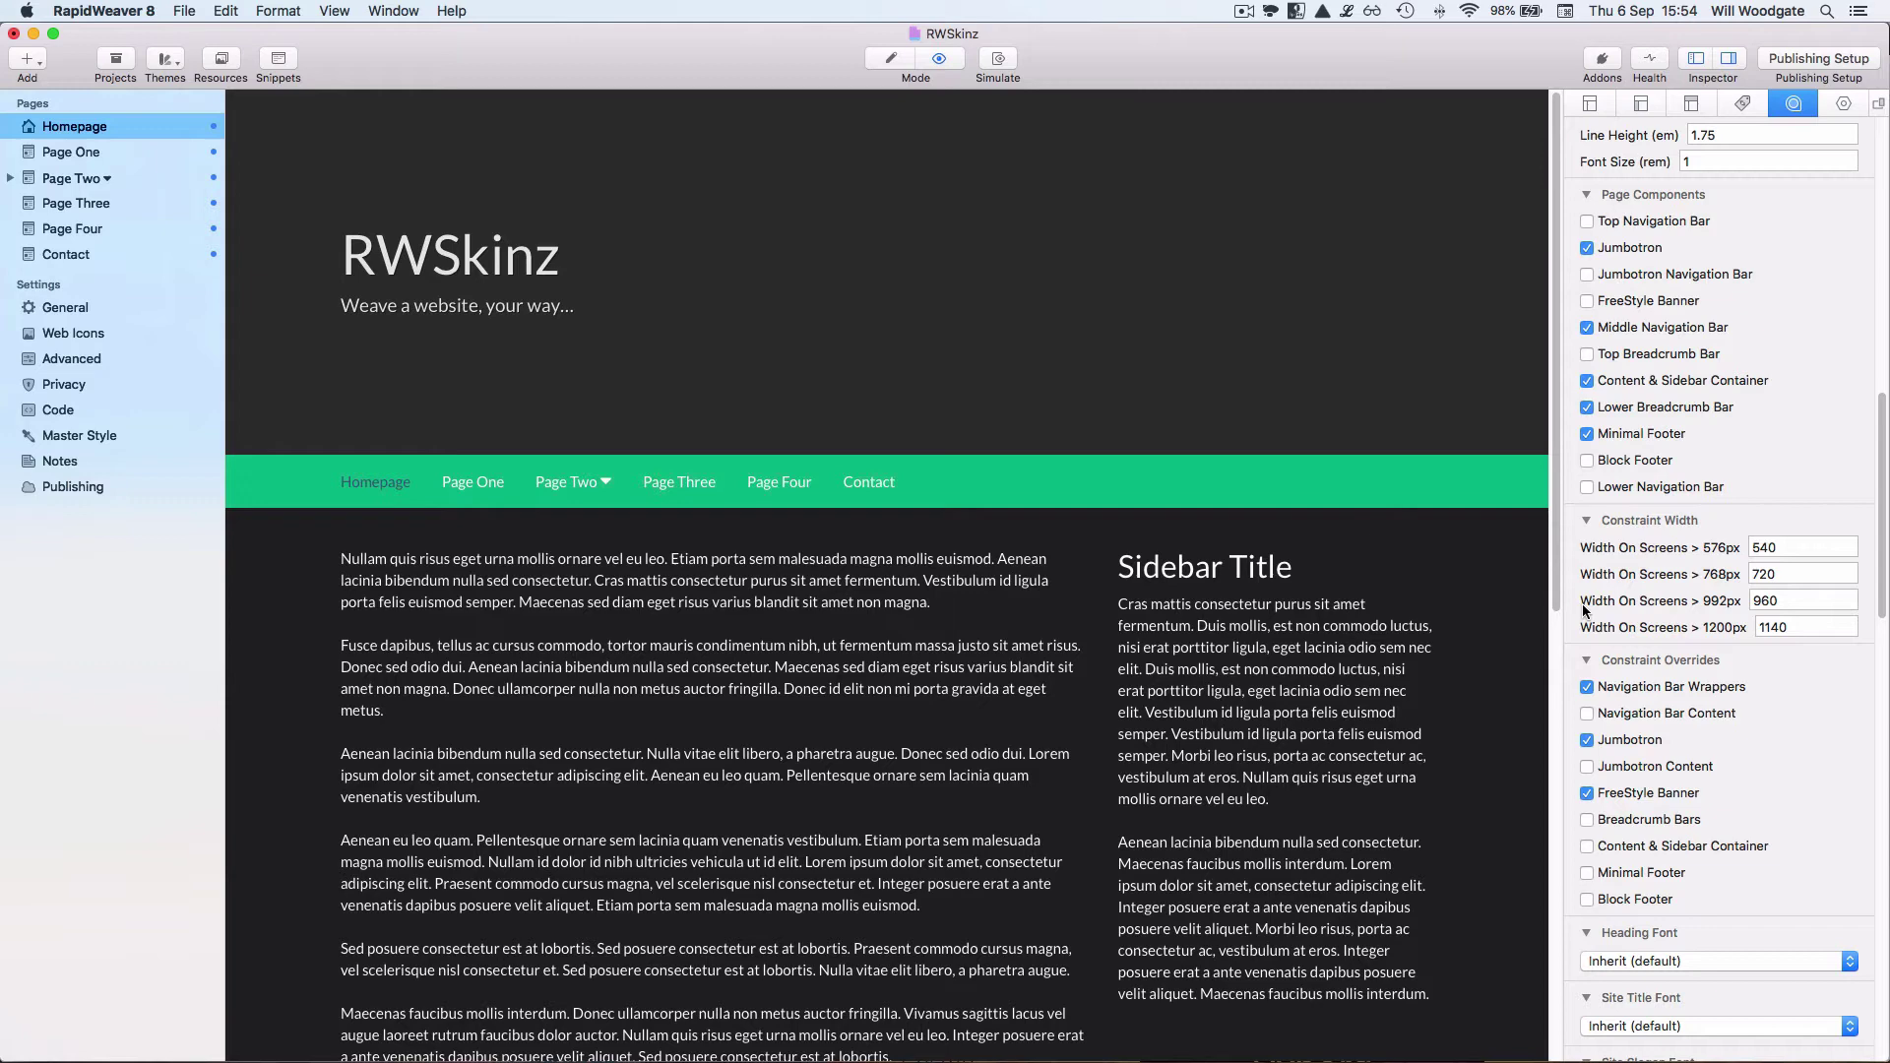
{"action": "mouse_move", "coordinate": [571, 483]}
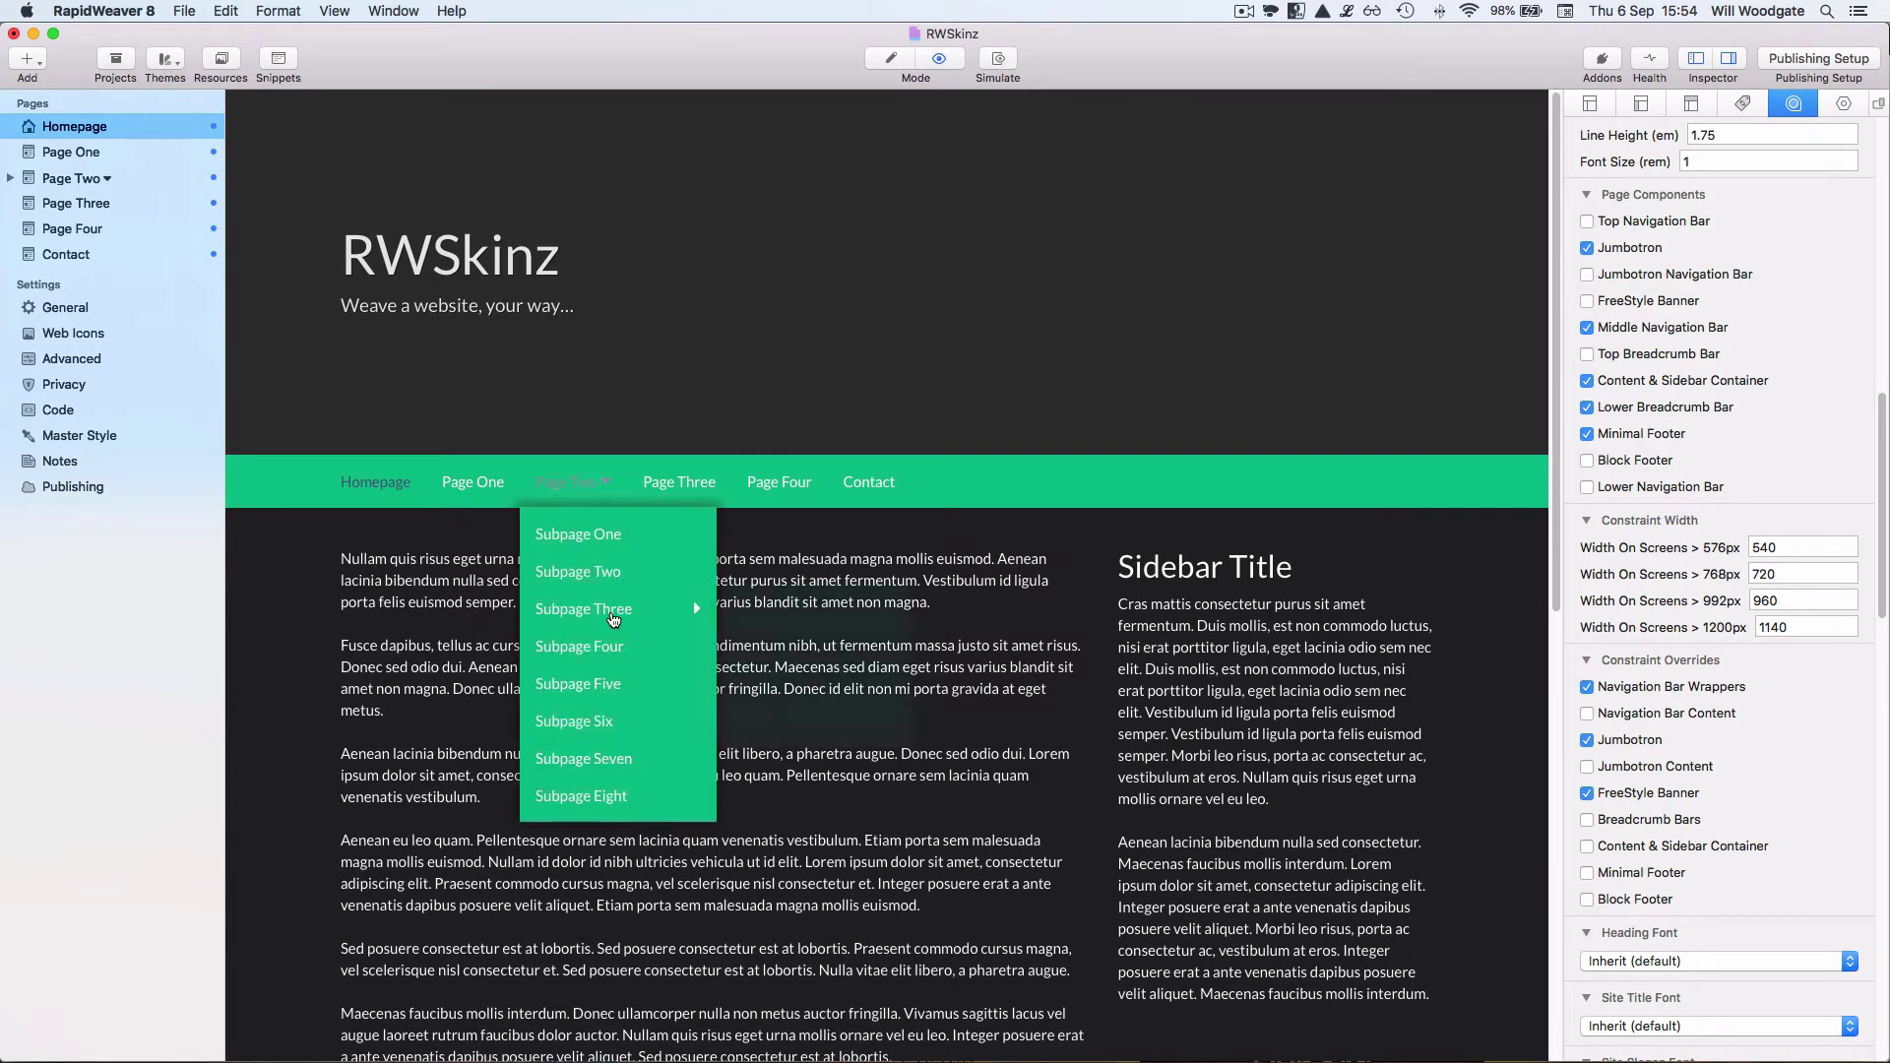
{"action": "mouse_move", "coordinate": [610, 613]}
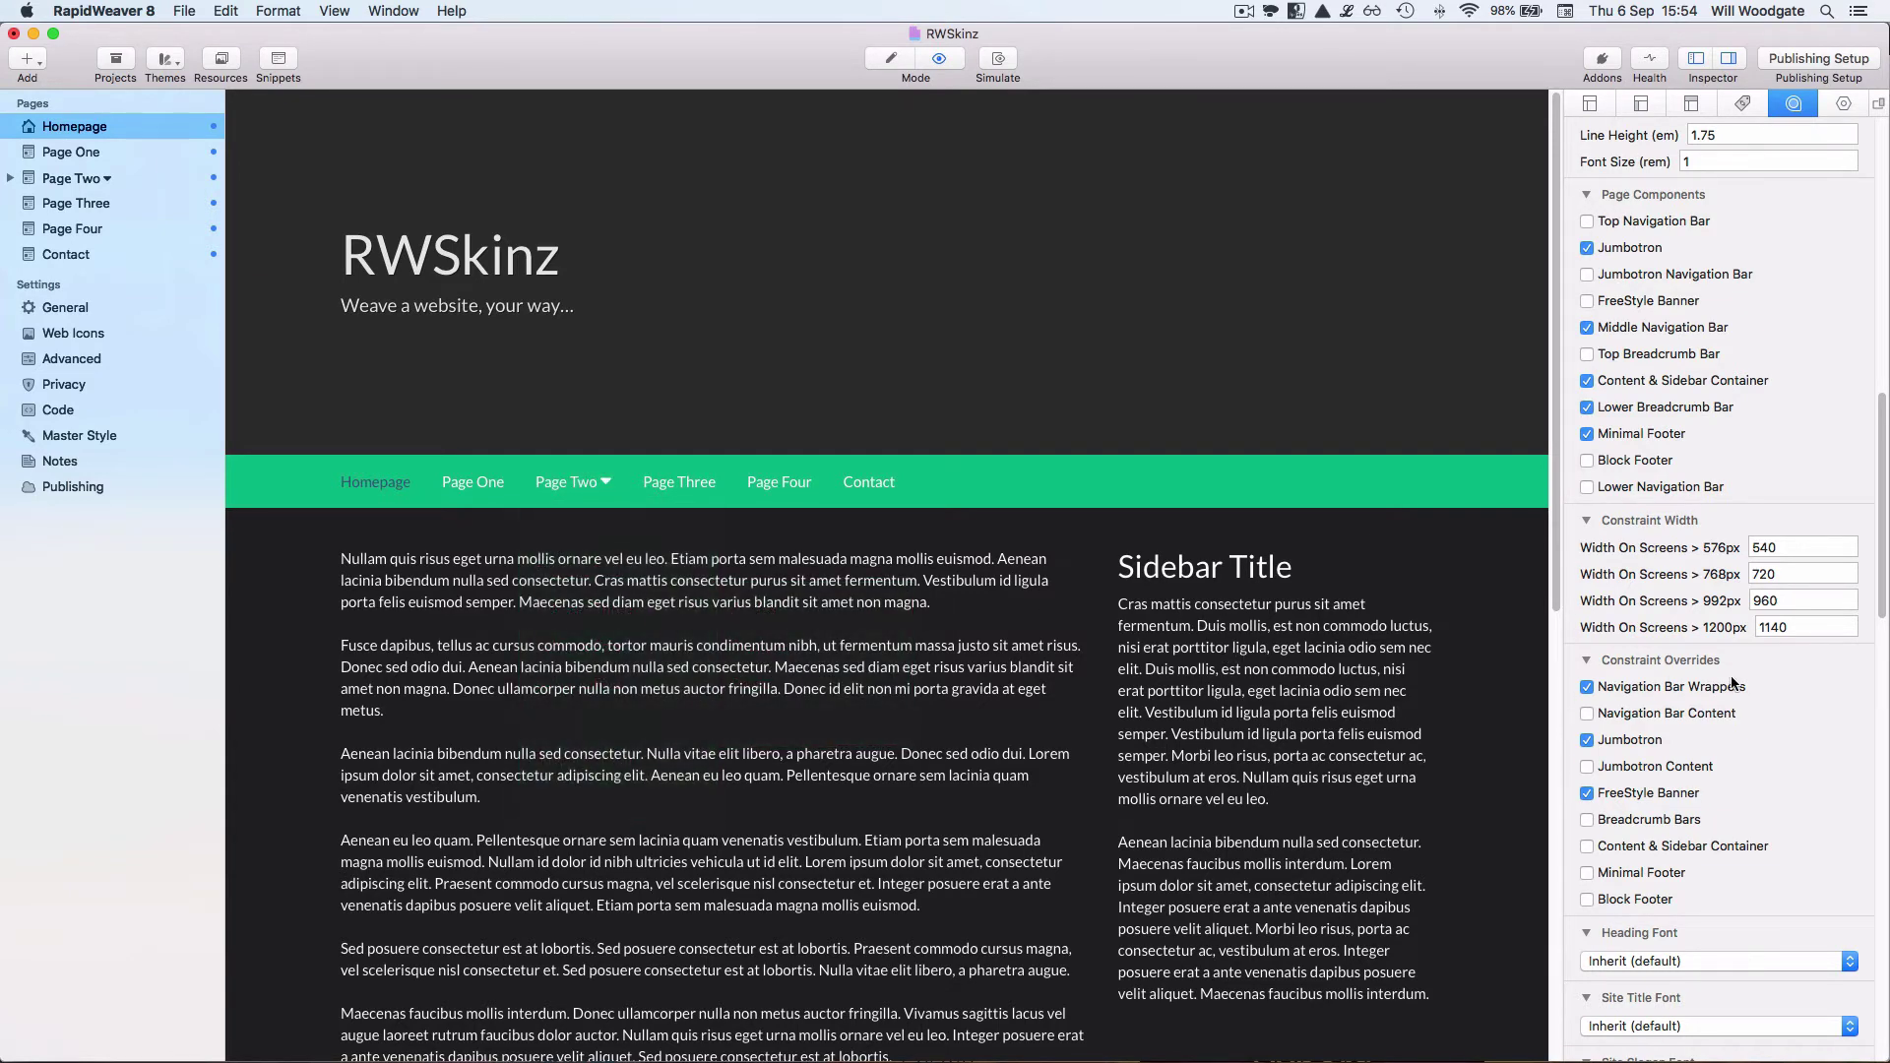
{"action": "scroll", "coordinate": [1730, 671], "scroll_direction": "down", "scroll_amount": 10}
{"action": "scroll", "coordinate": [1732, 678], "scroll_direction": "down", "scroll_amount": 5}
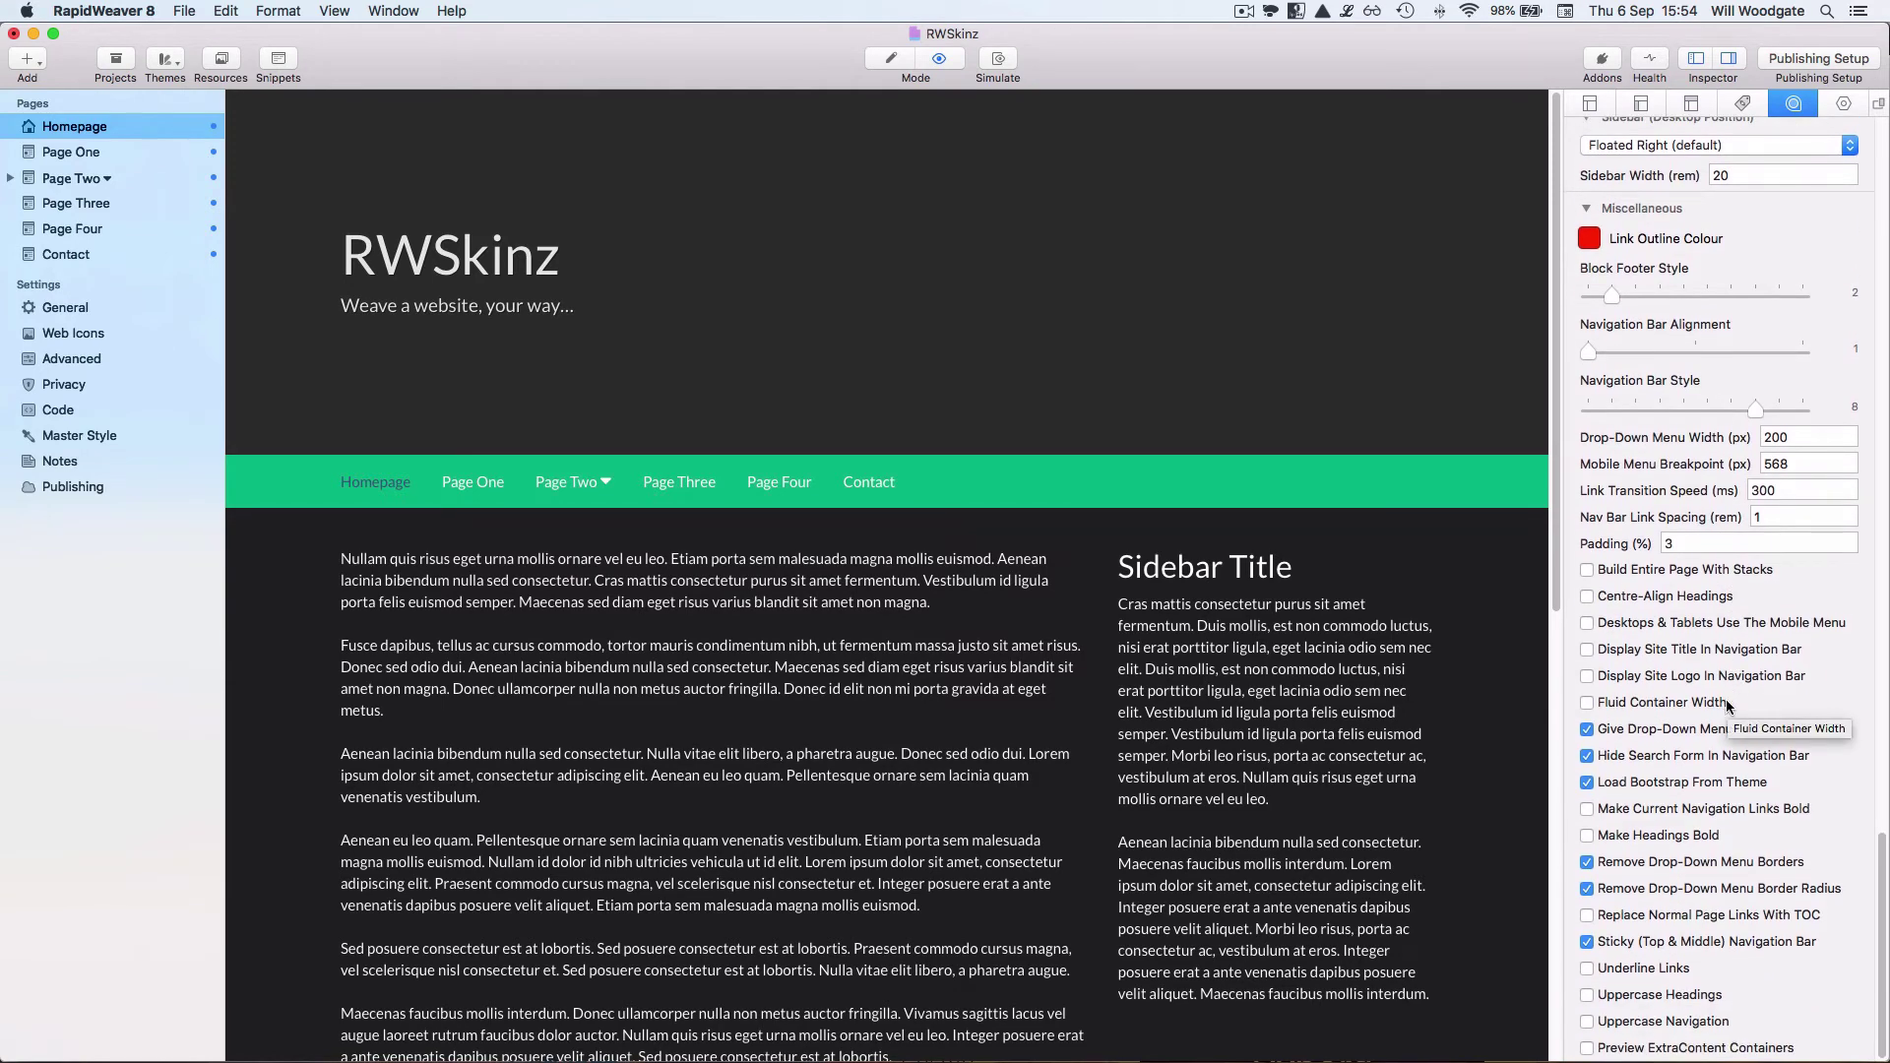
Turn on Display Site Title In Navigation Bar and hide the large jumbotron site title.
{"action": "left_click", "coordinate": [1624, 650]}
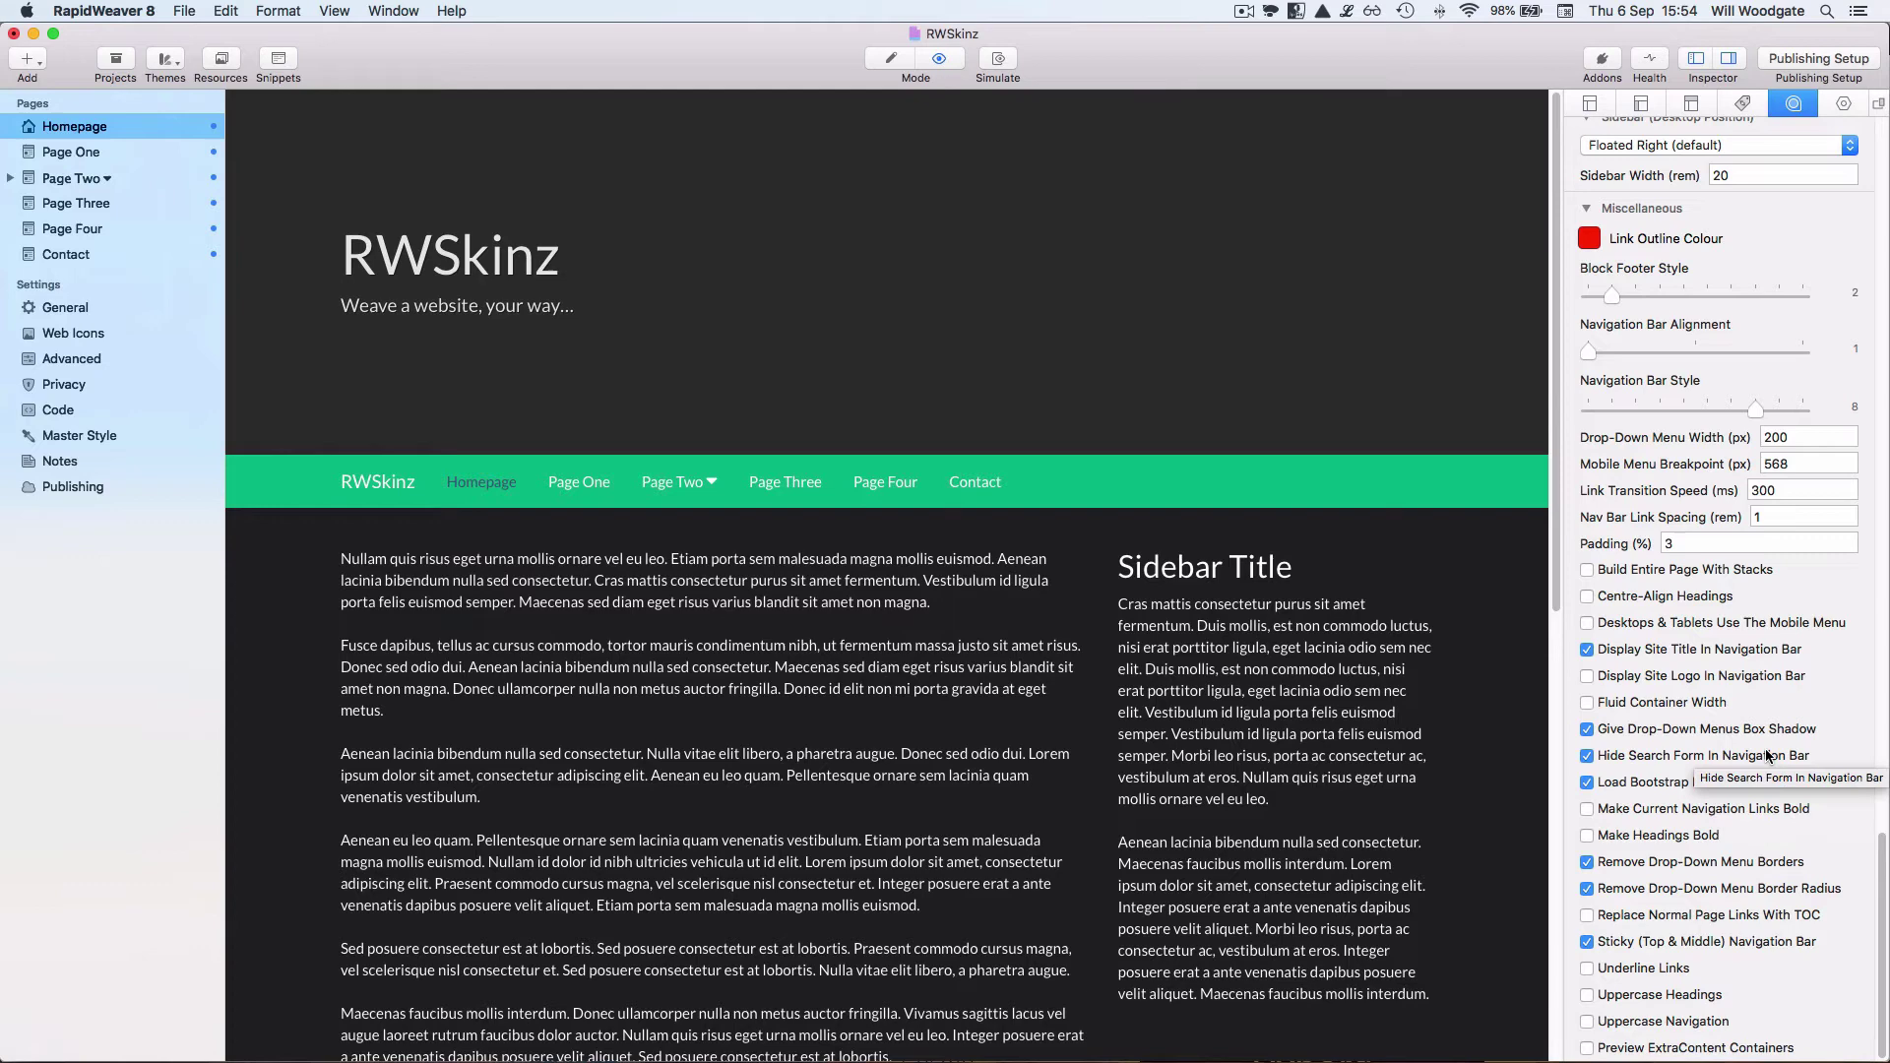
{"action": "scroll", "coordinate": [1766, 755], "scroll_direction": "up", "scroll_amount": 15}
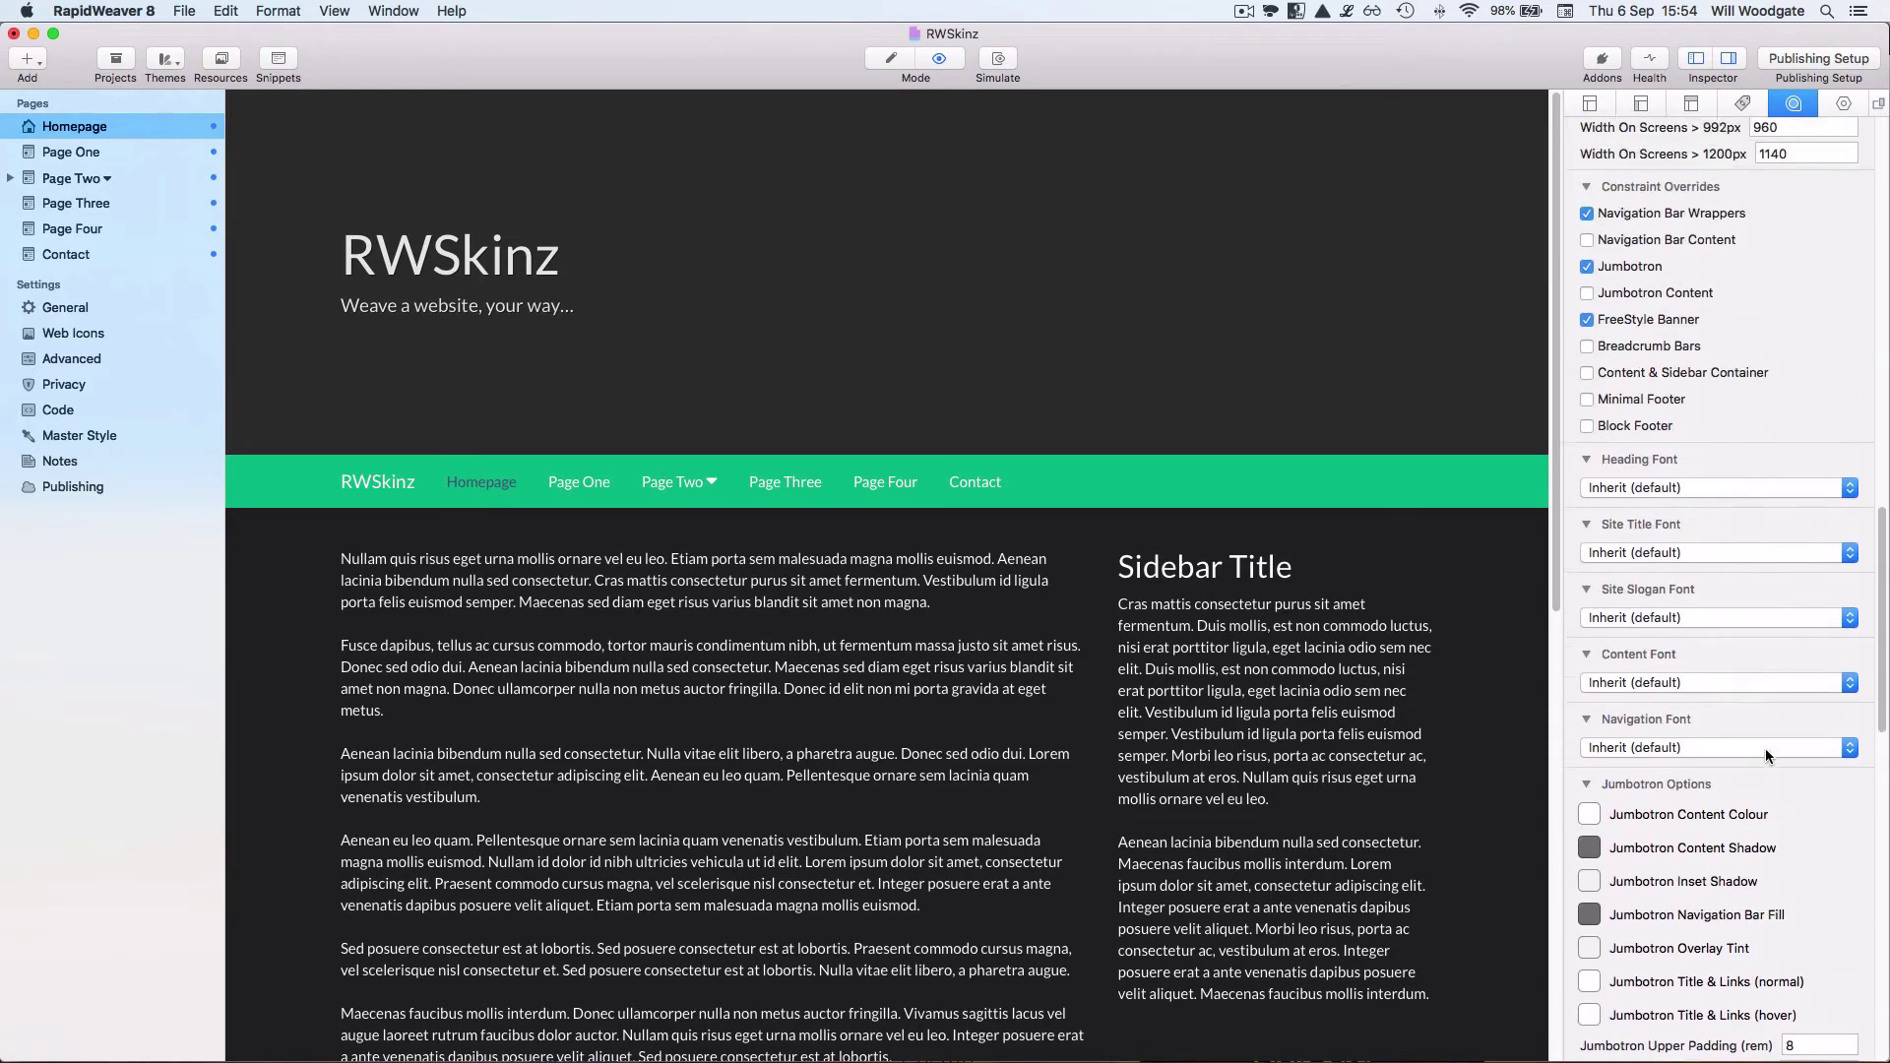
{"action": "scroll", "coordinate": [1767, 755], "scroll_direction": "up", "scroll_amount": 8}
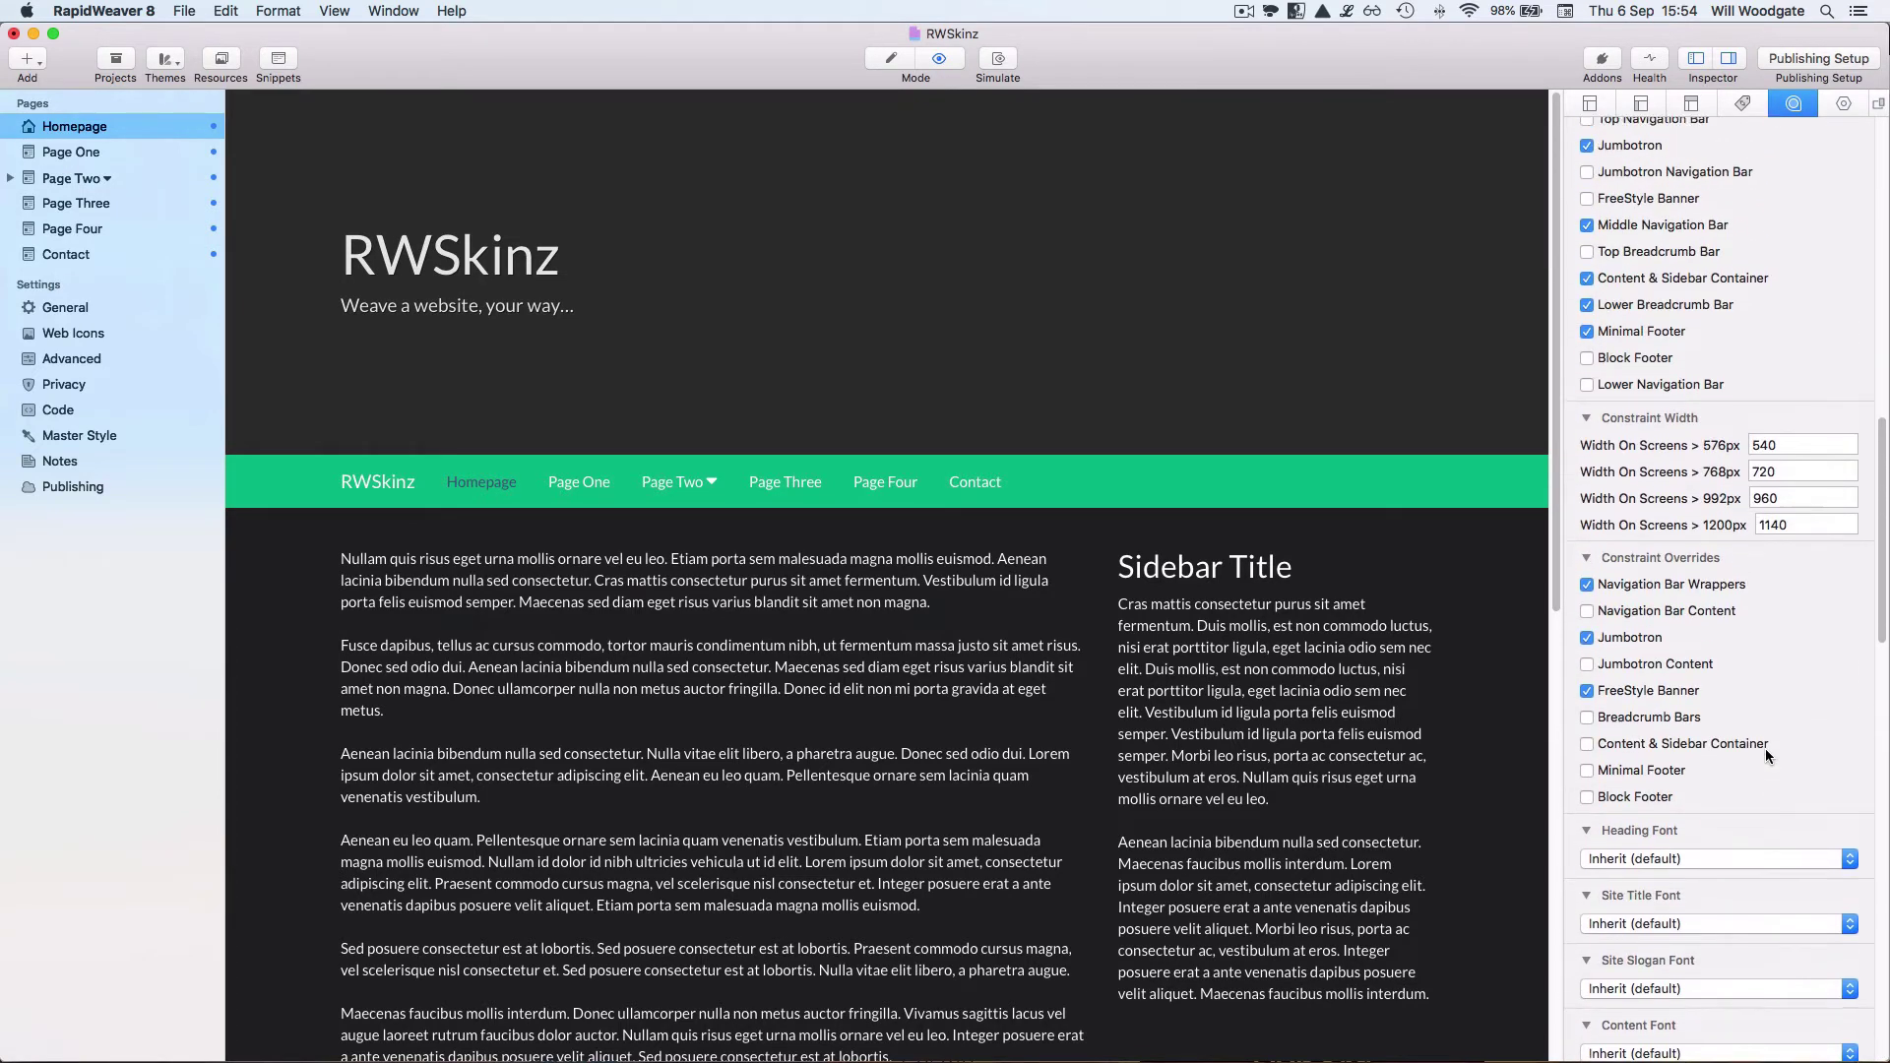
{"action": "scroll", "coordinate": [1764, 748], "scroll_direction": "up", "scroll_amount": 8}
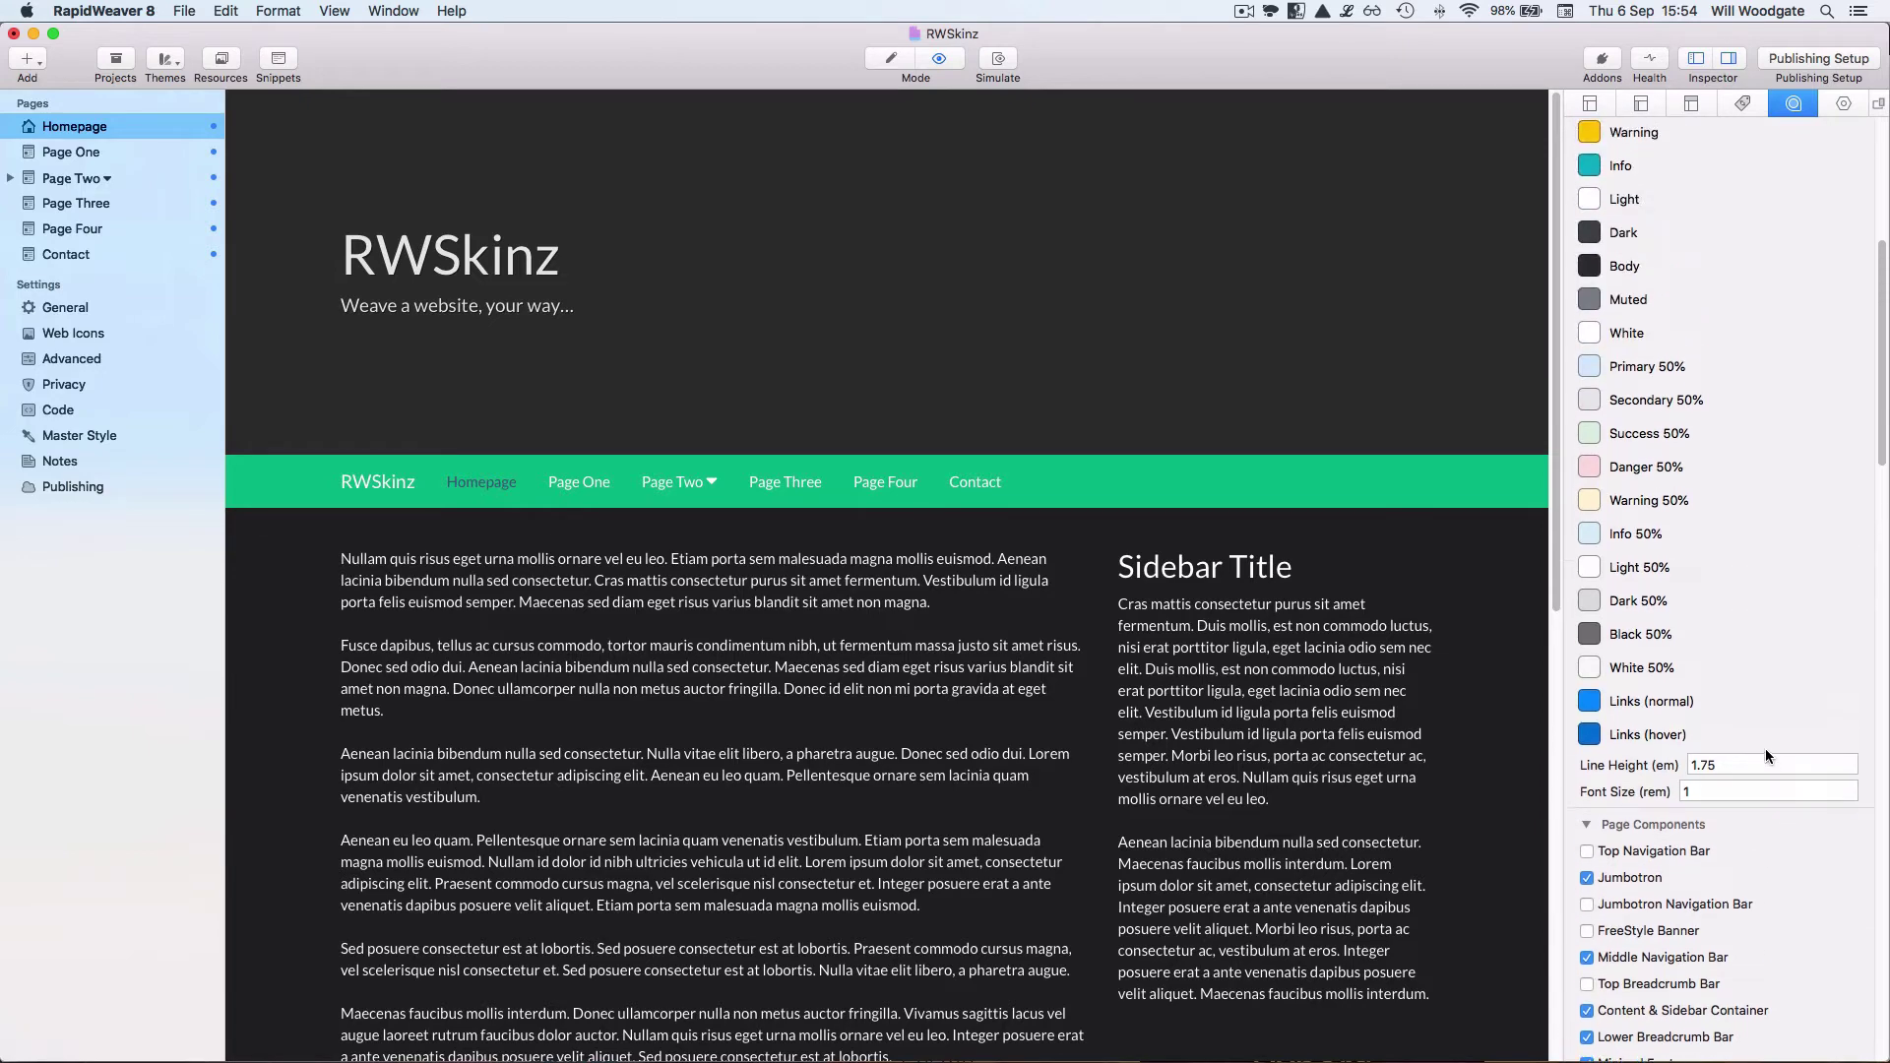
{"action": "scroll", "coordinate": [1763, 748], "scroll_direction": "down", "scroll_amount": 12}
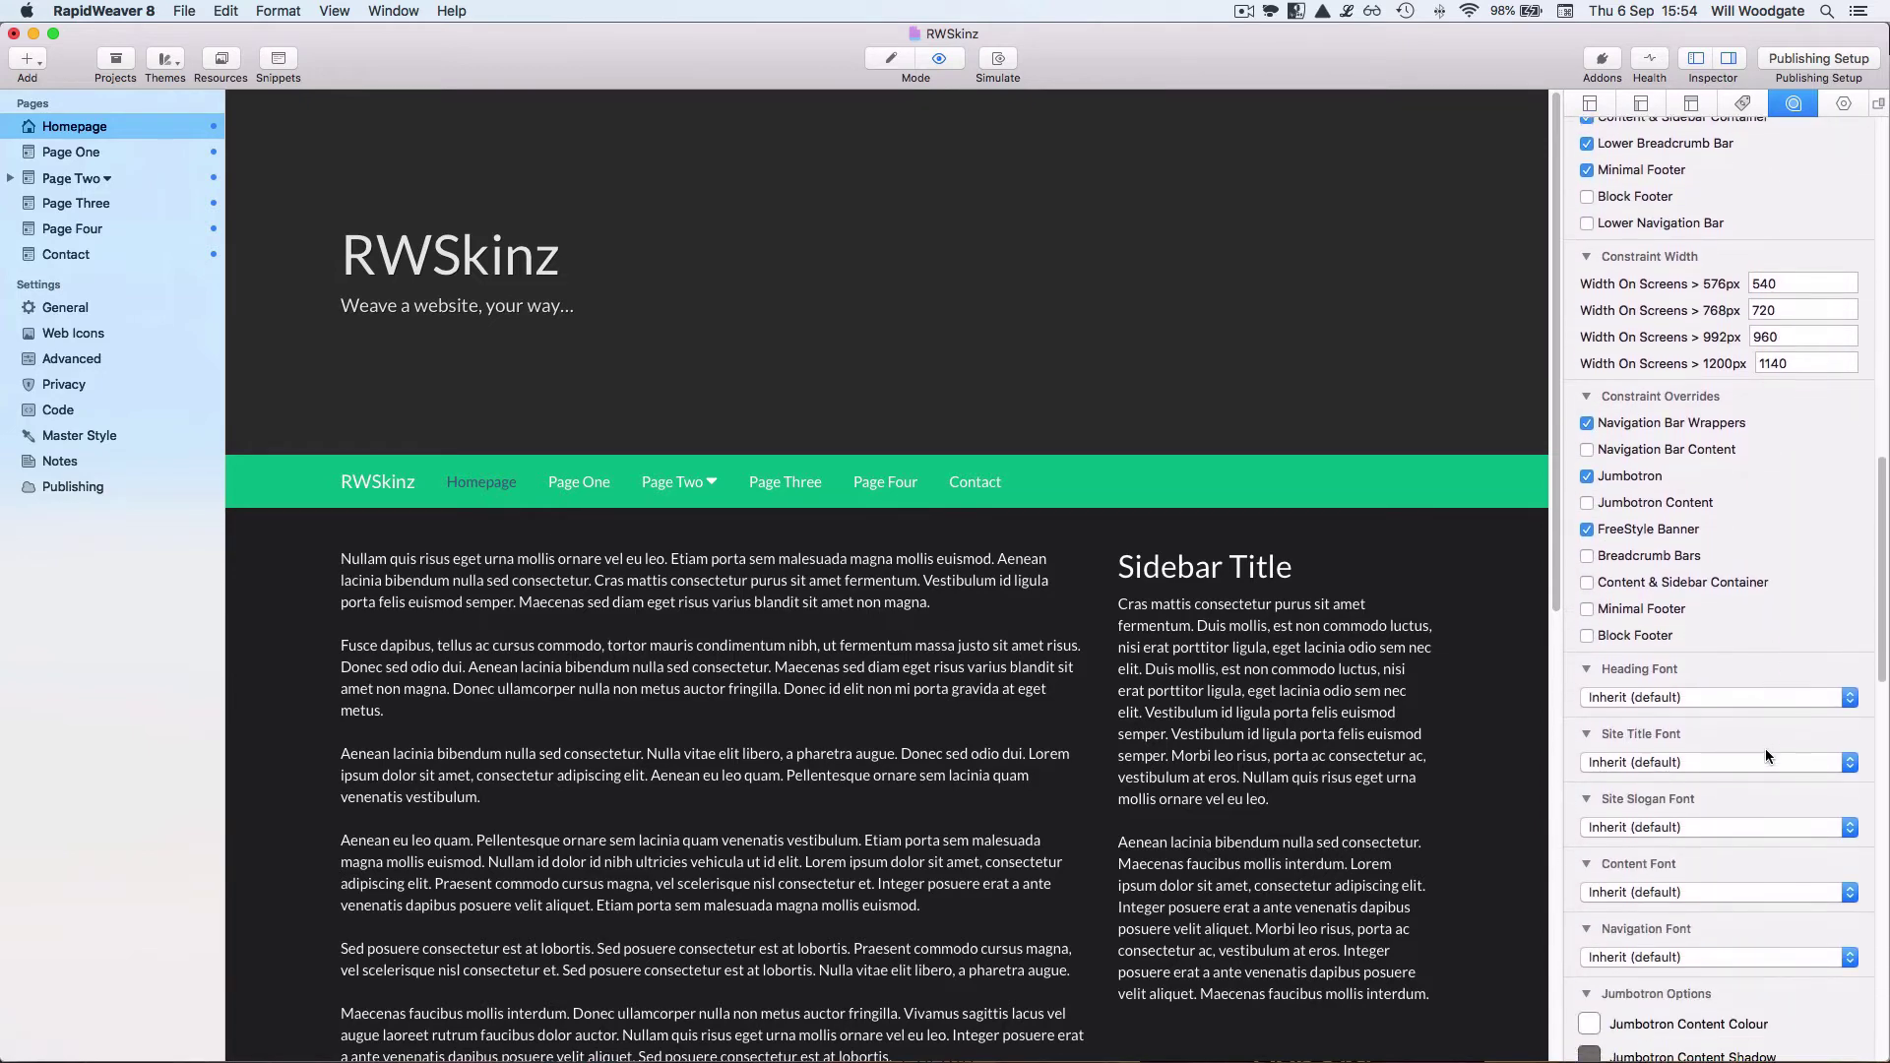
{"action": "scroll", "coordinate": [1764, 751], "scroll_direction": "down", "scroll_amount": 20}
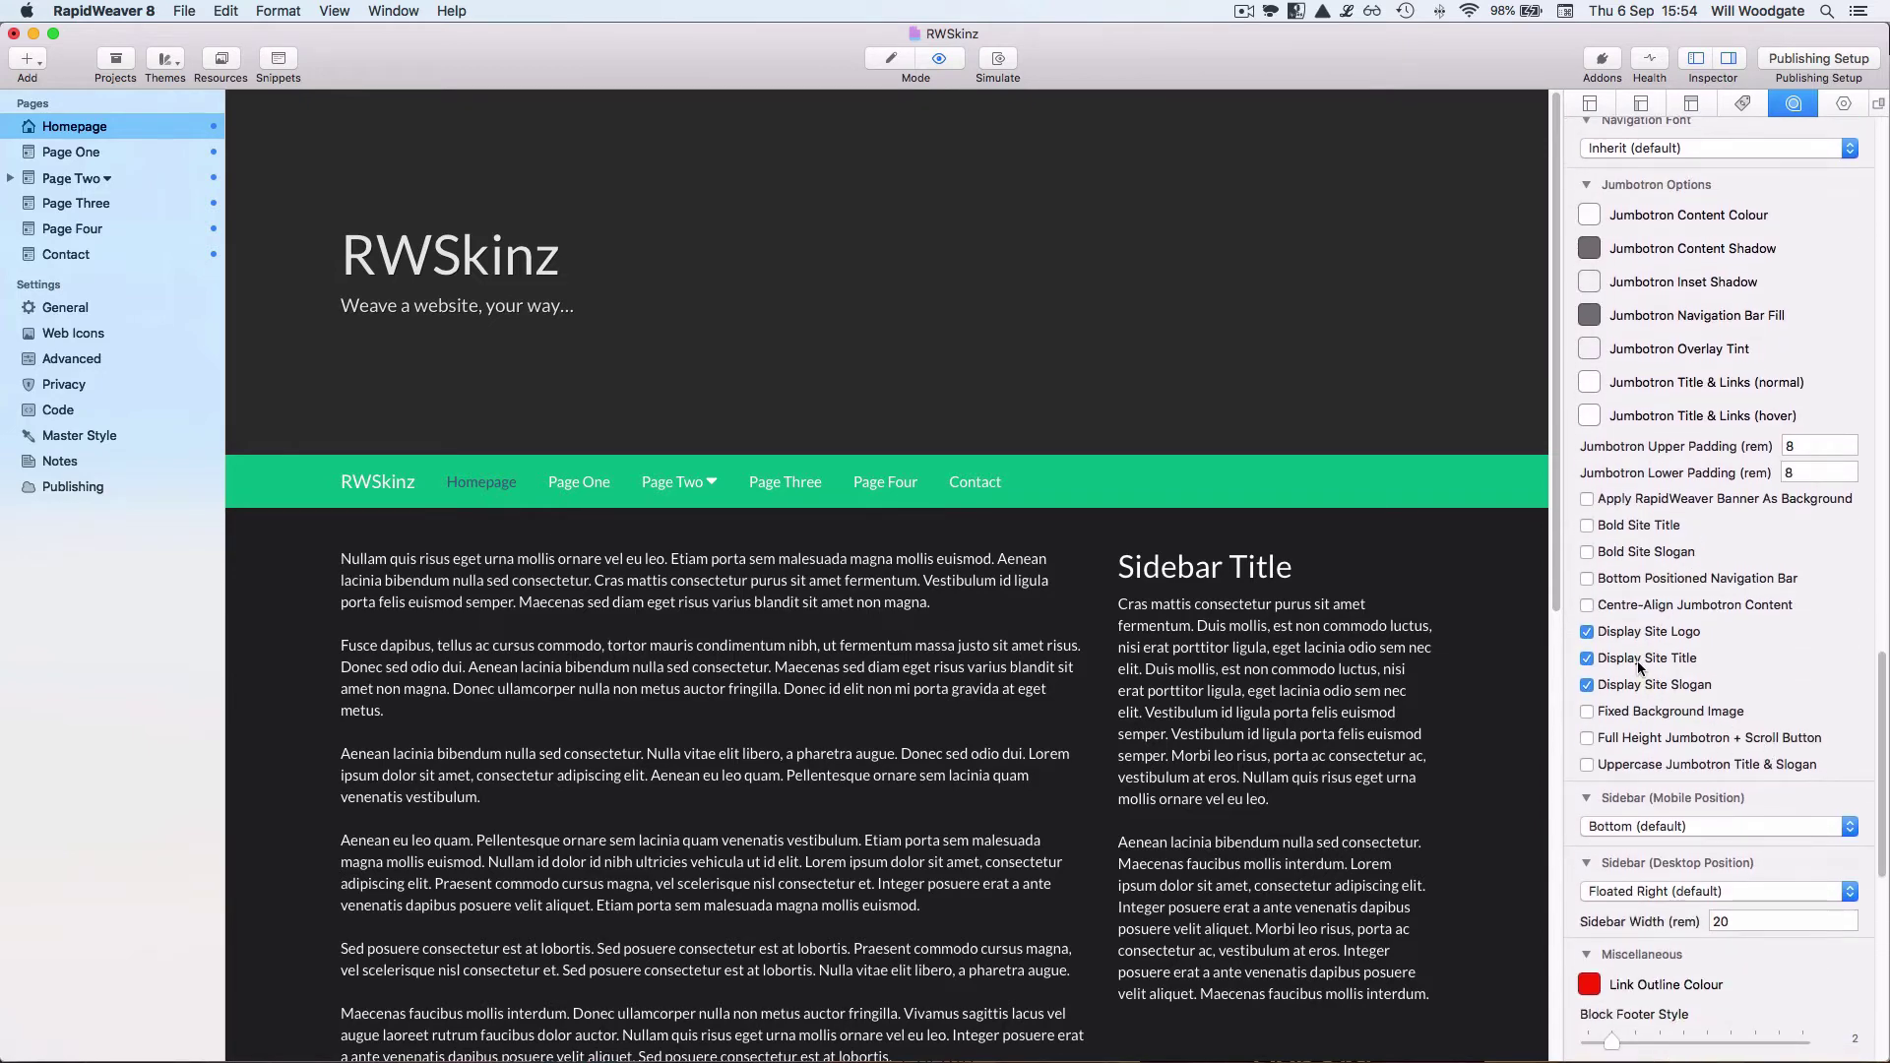
{"action": "left_click", "coordinate": [1632, 658]}
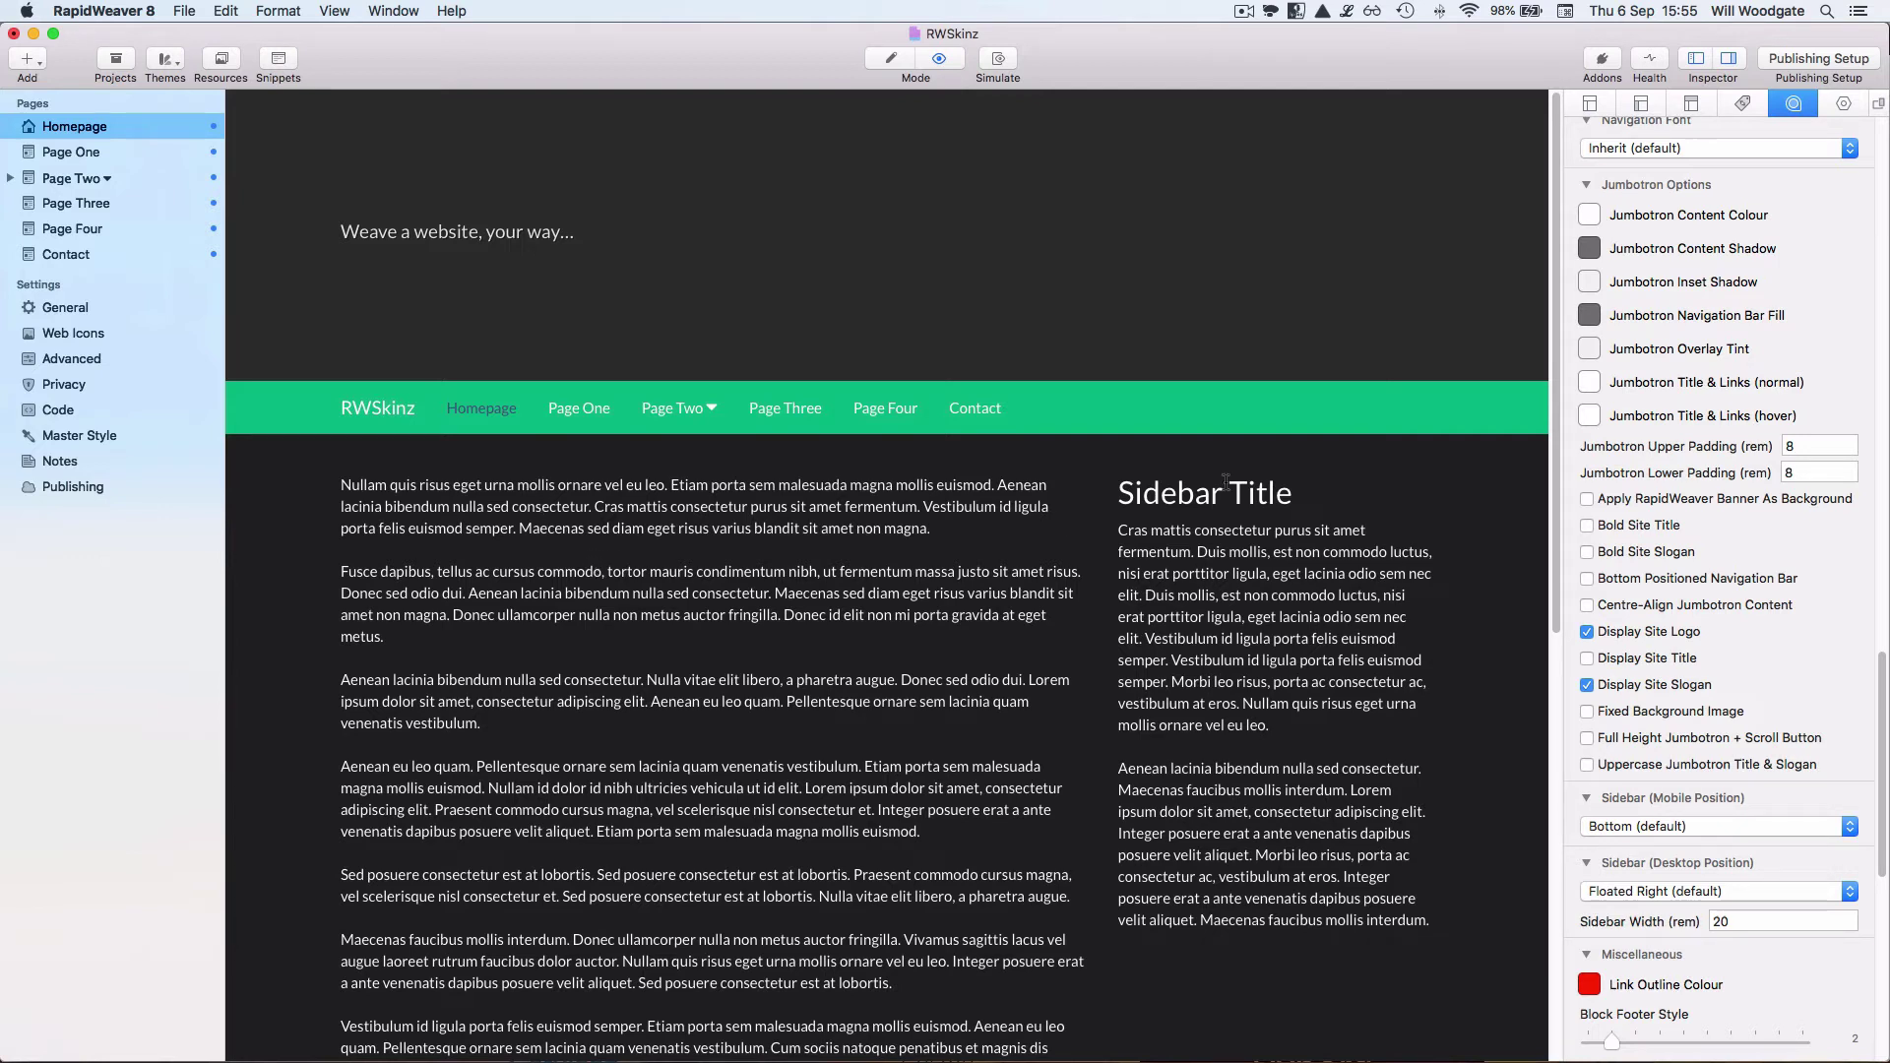
Check Build Entire Page With Stacks in the Inspector's Miscellaneous section.
{"action": "scroll", "coordinate": [1740, 536], "scroll_direction": "up", "scroll_amount": 10}
{"action": "scroll", "coordinate": [1741, 533], "scroll_direction": "up", "scroll_amount": 8}
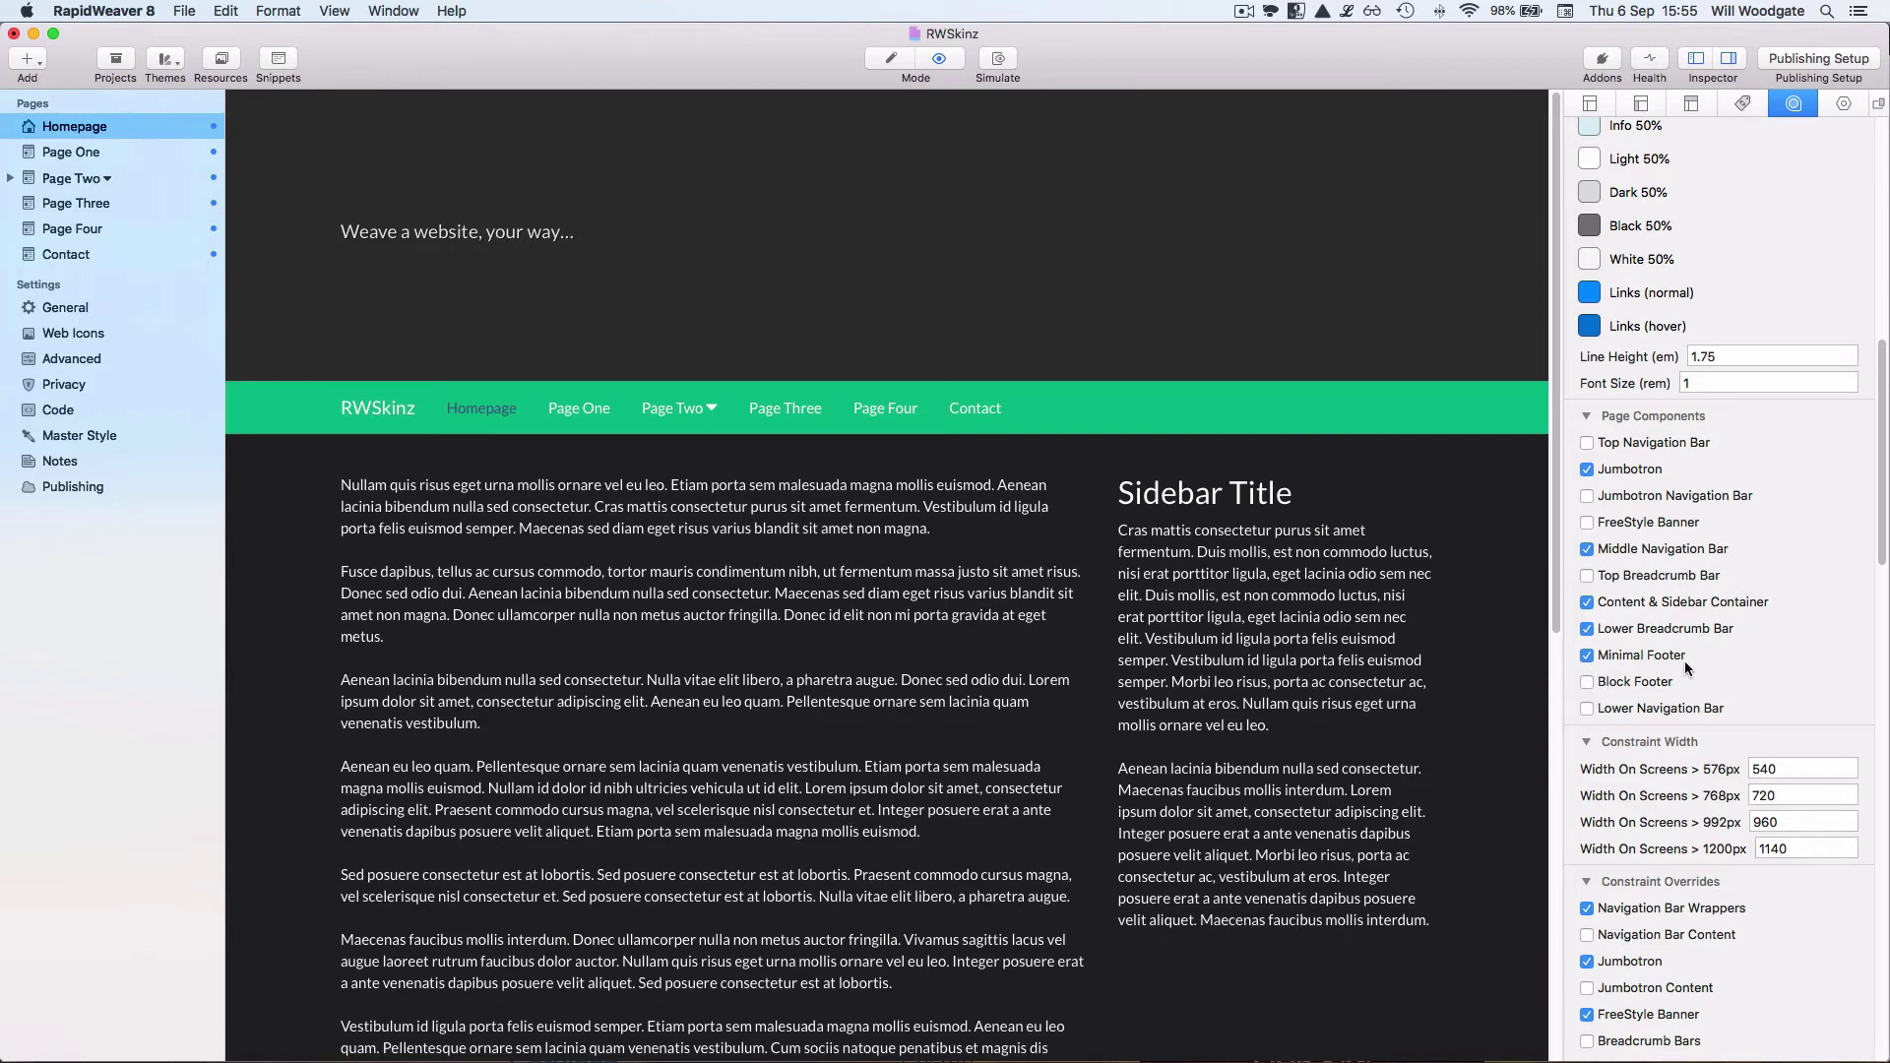
{"action": "scroll", "coordinate": [1673, 650], "scroll_direction": "down", "scroll_amount": 5}
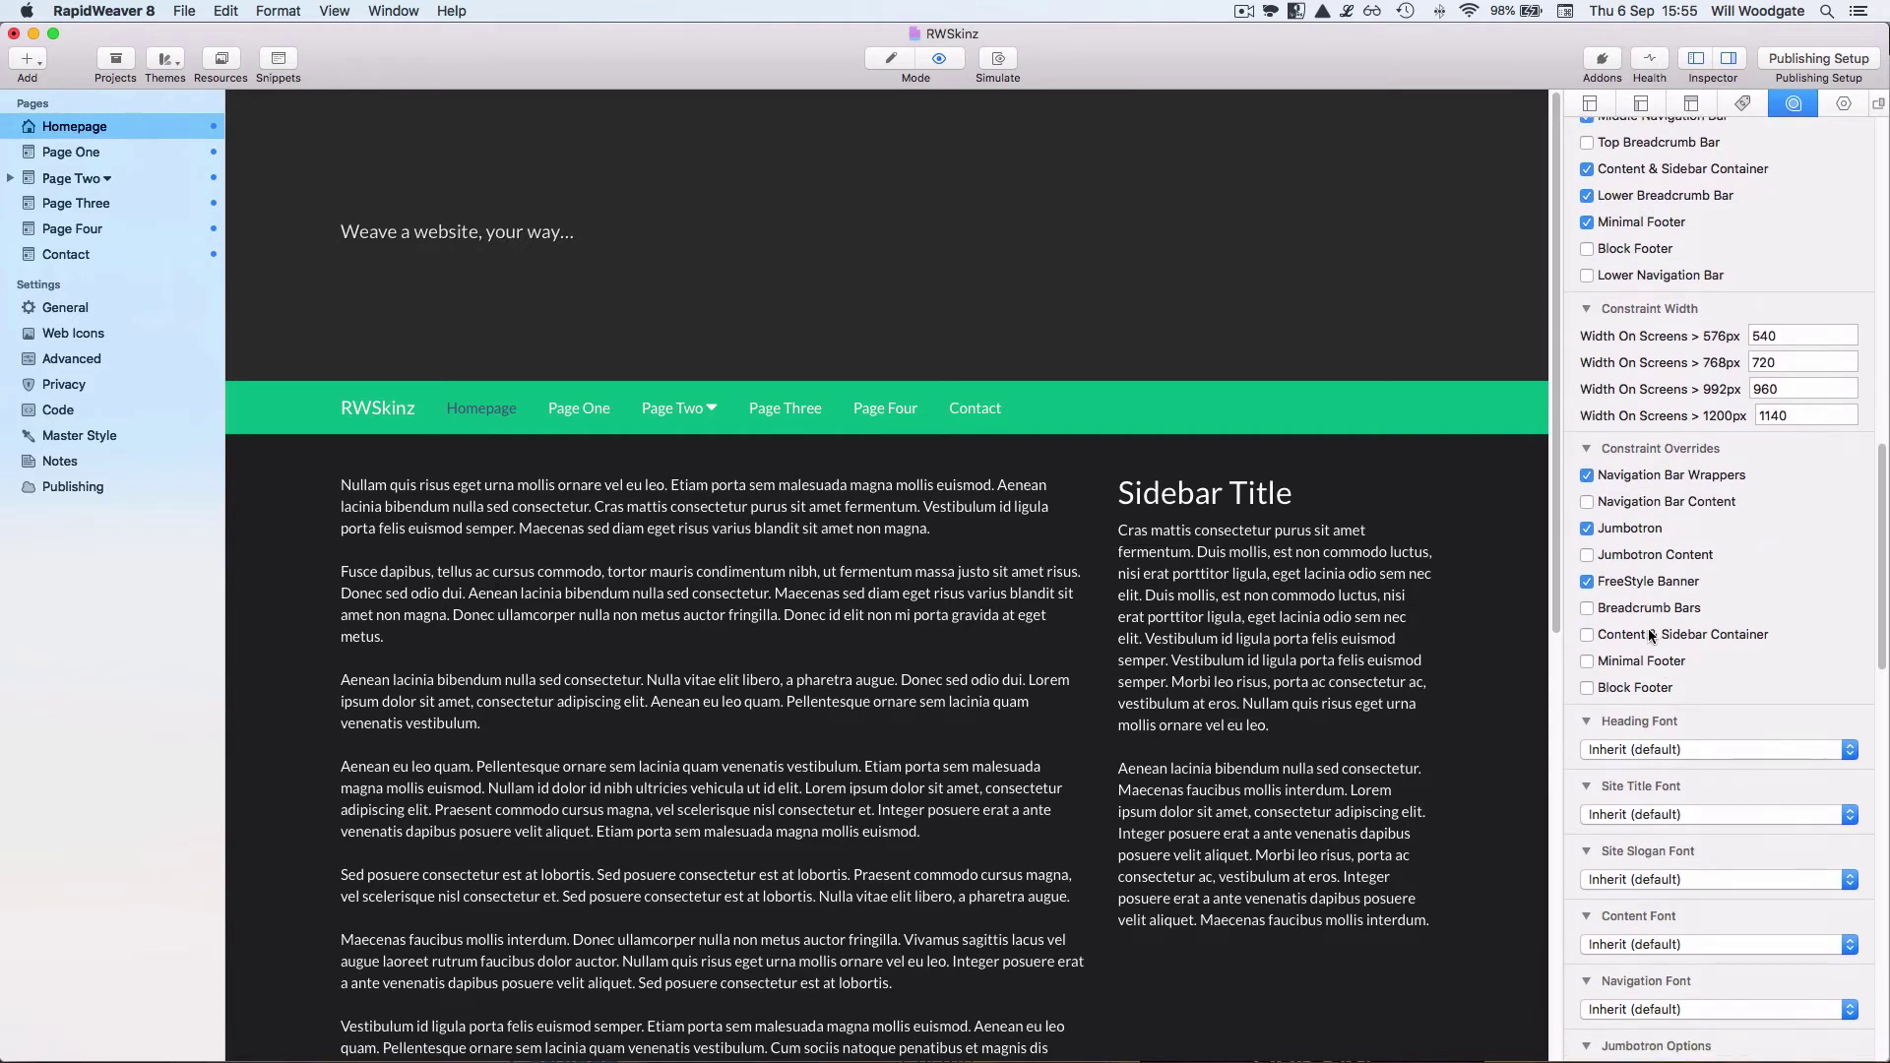
{"action": "scroll", "coordinate": [1651, 635], "scroll_direction": "down", "scroll_amount": 15}
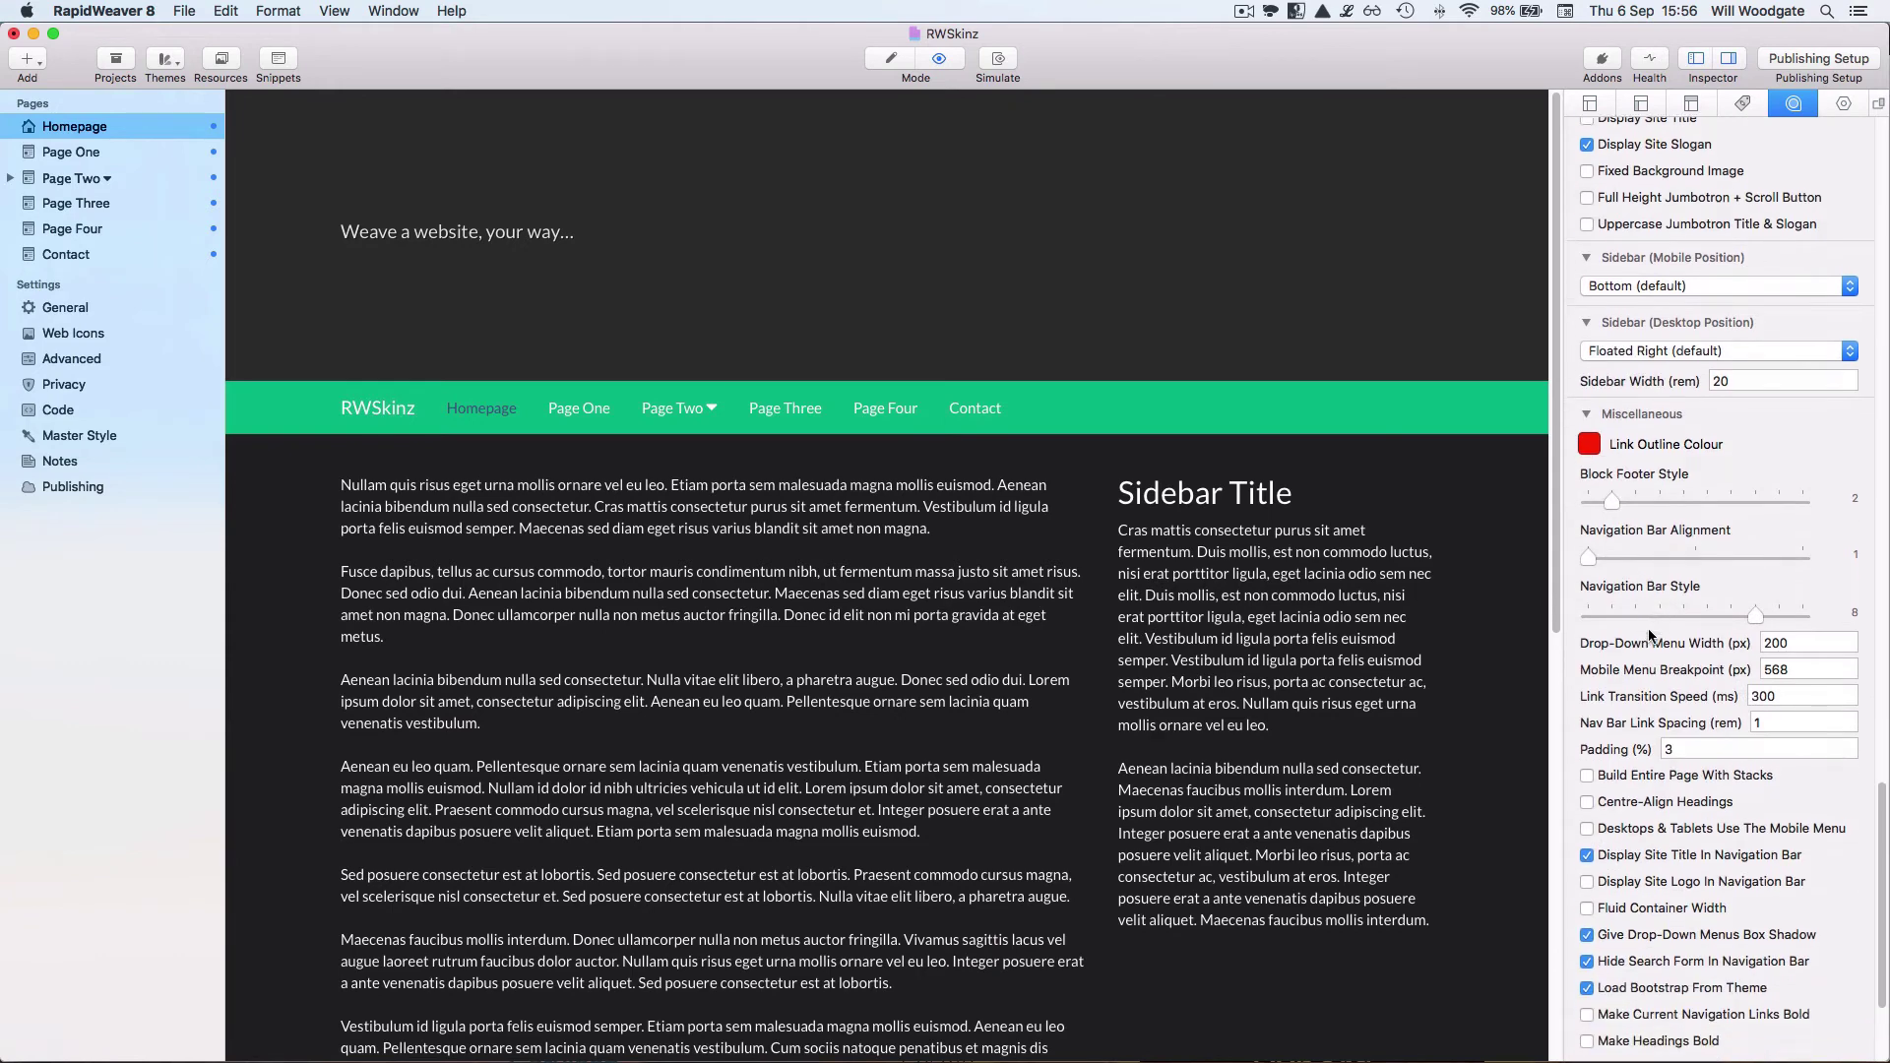
{"action": "scroll", "coordinate": [1651, 635], "scroll_direction": "down", "scroll_amount": 3}
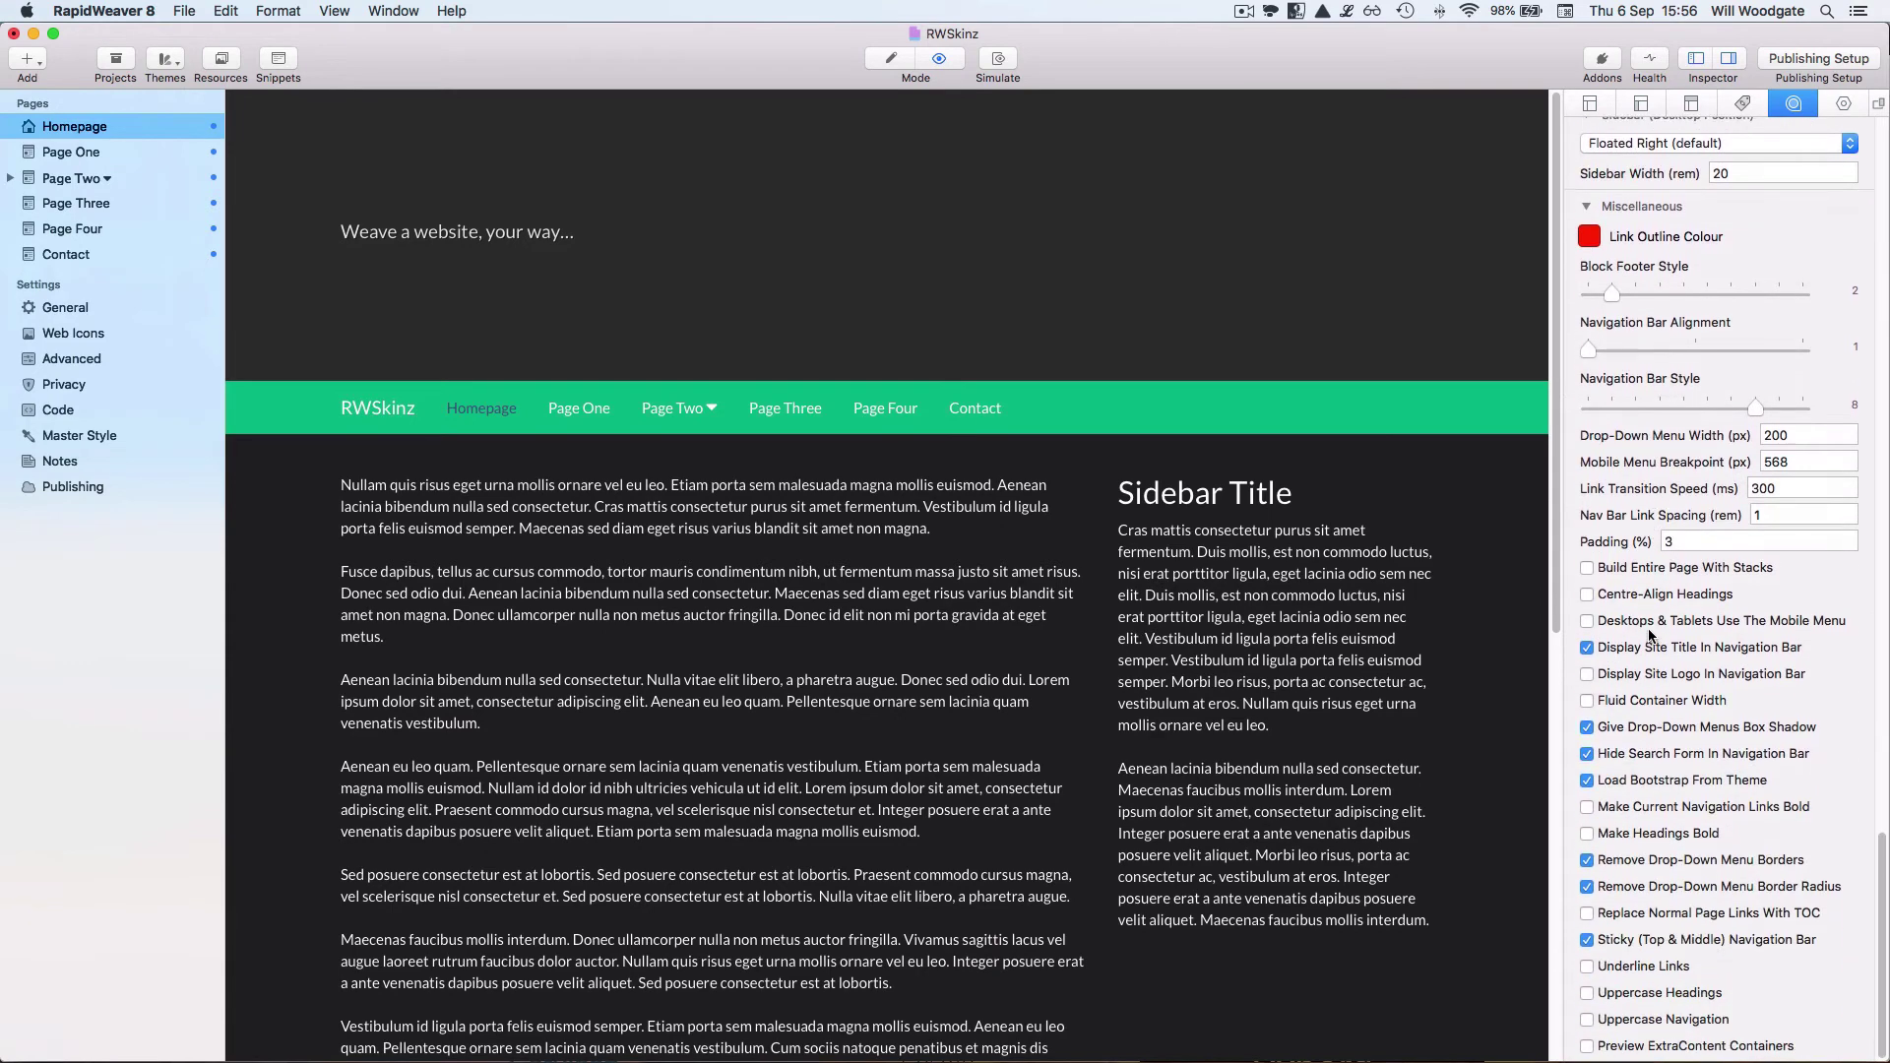
{"action": "left_click", "coordinate": [1620, 577]}
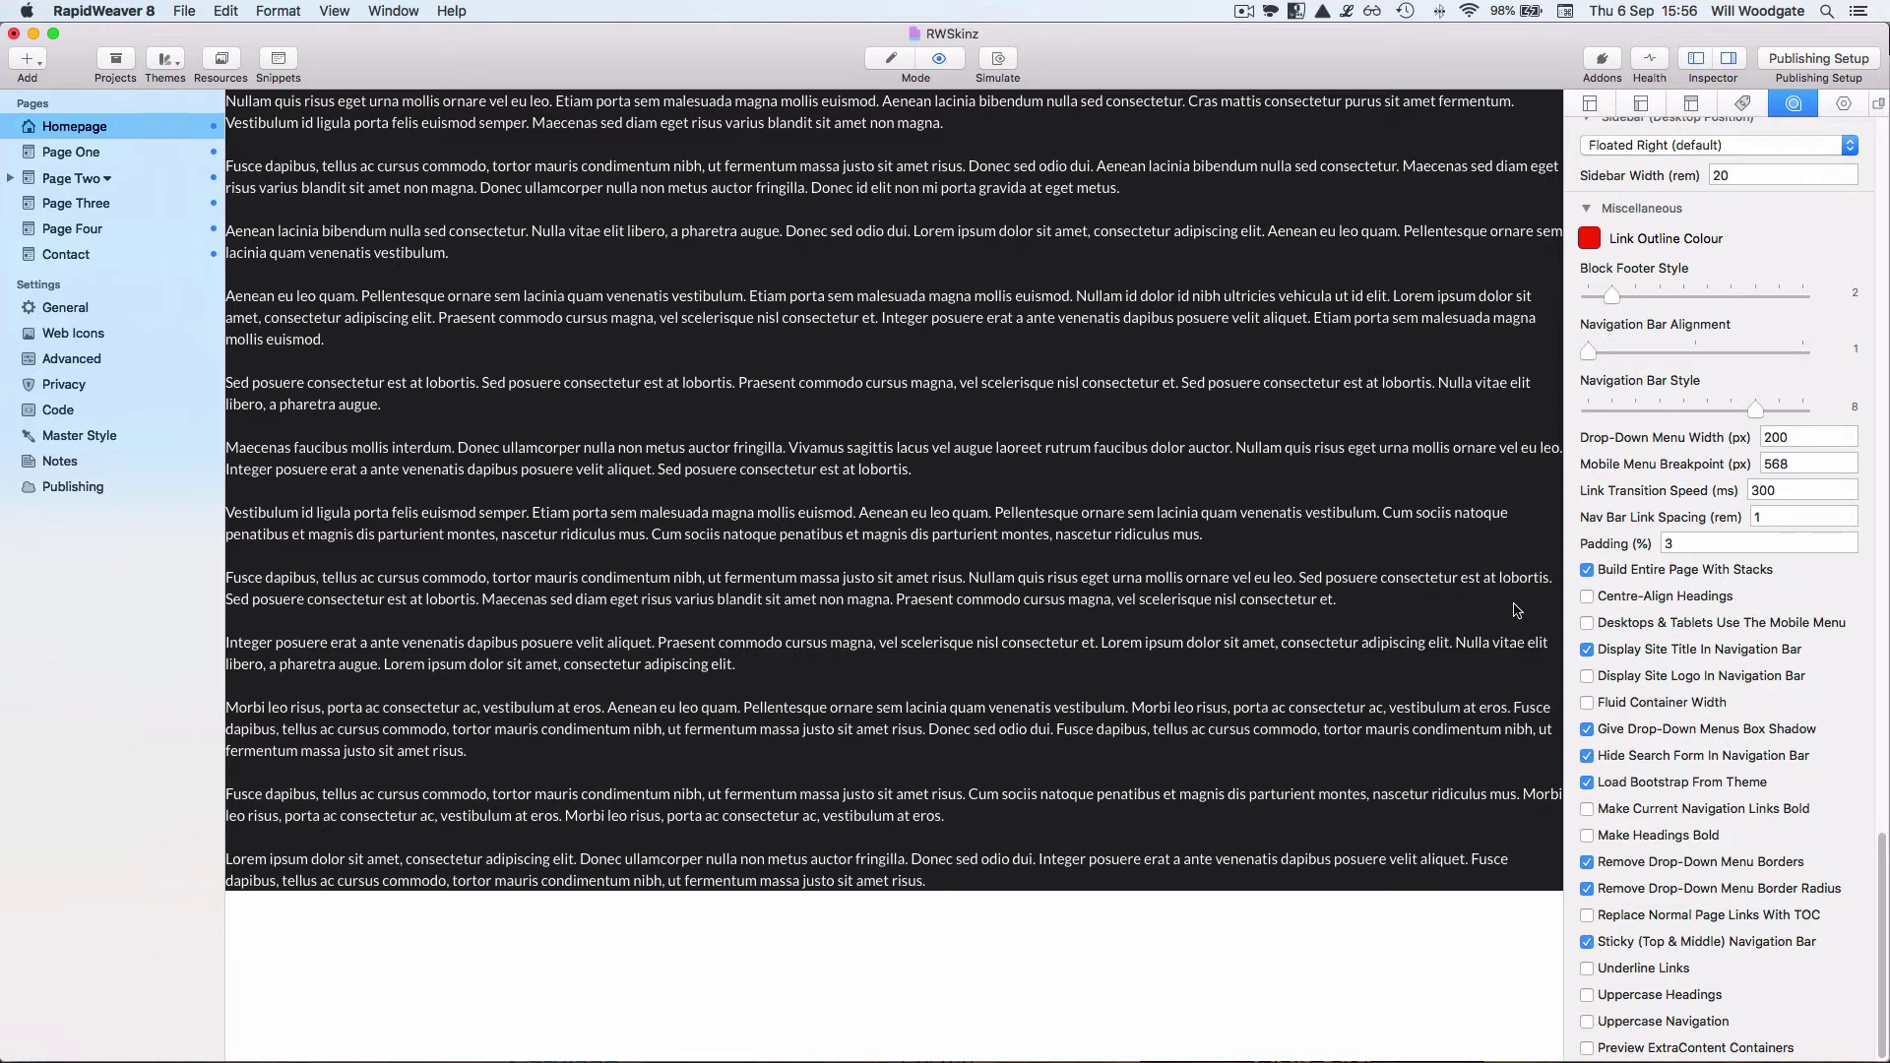
Uncheck Build Entire Page With Stacks to bring back the jumbotron, navigation bar and sidebar.
{"action": "left_click", "coordinate": [1619, 574]}
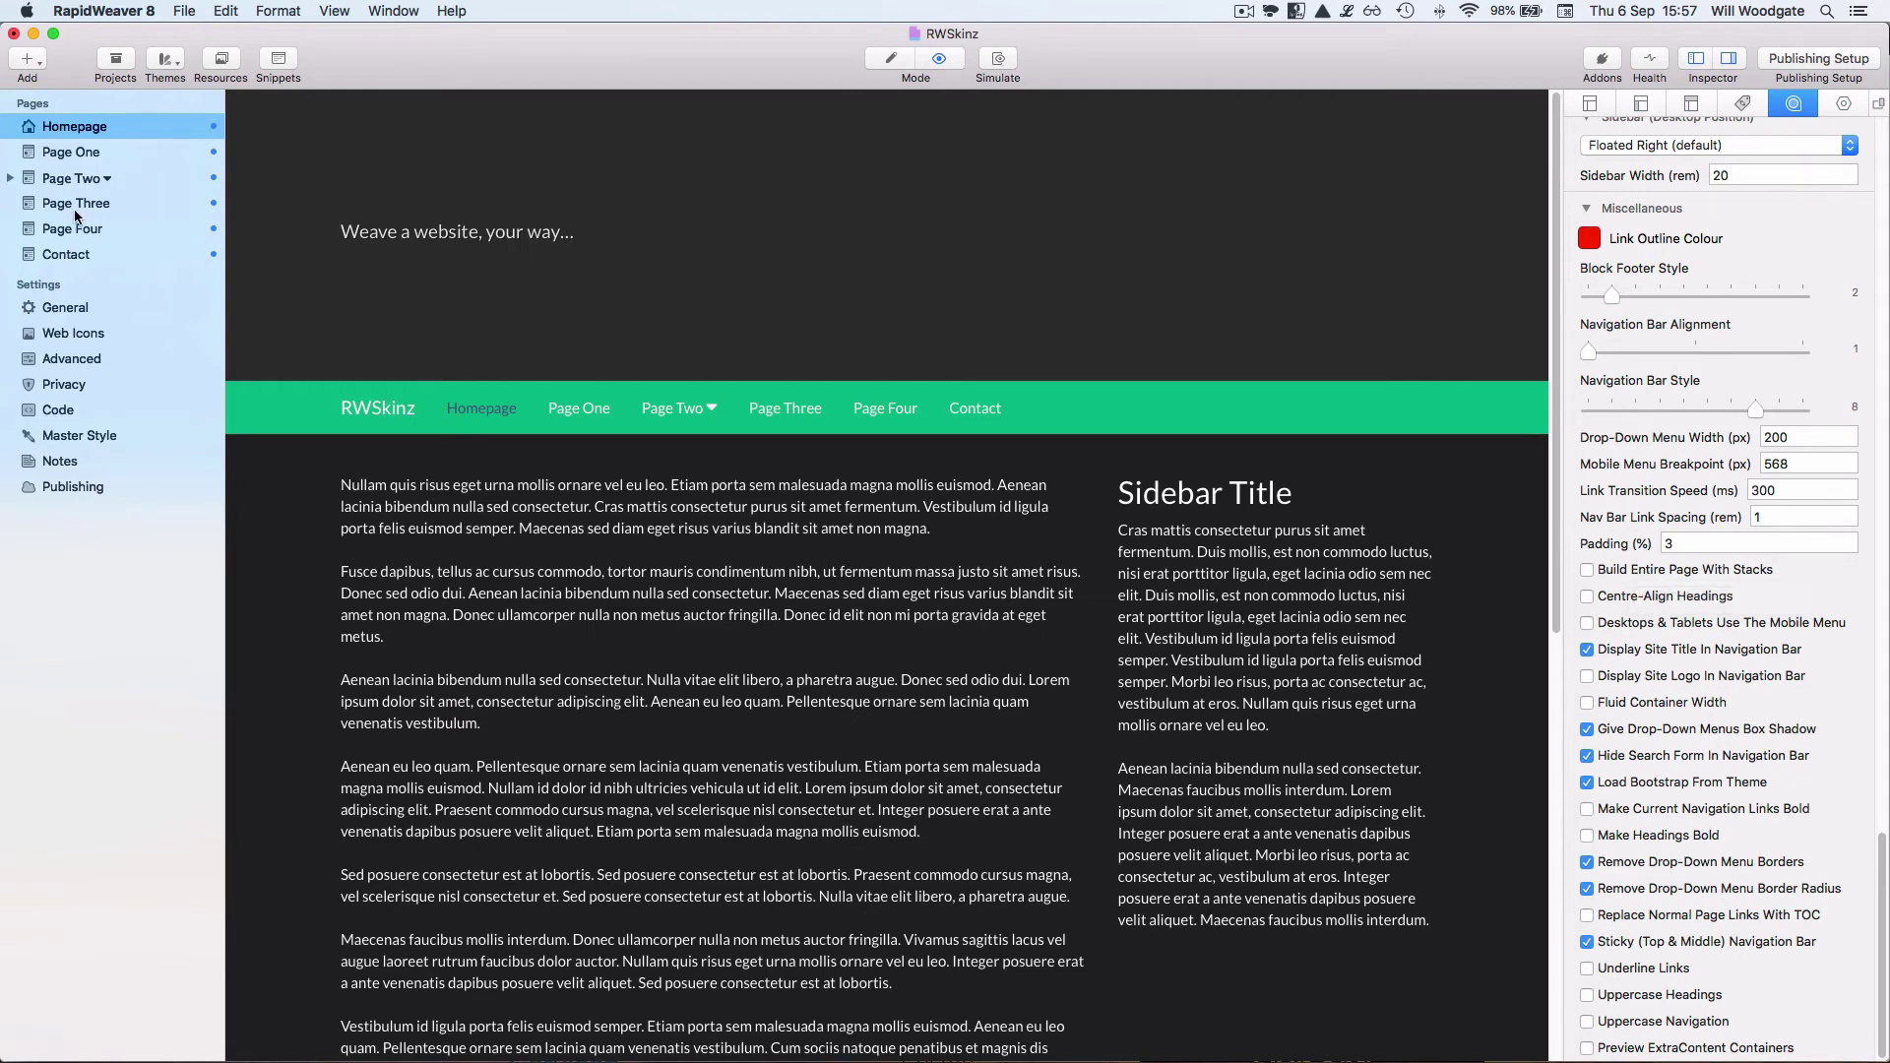
Delete the darkly.css <link> tag from the Head code and return to the Homepage.
{"action": "left_click", "coordinate": [61, 309]}
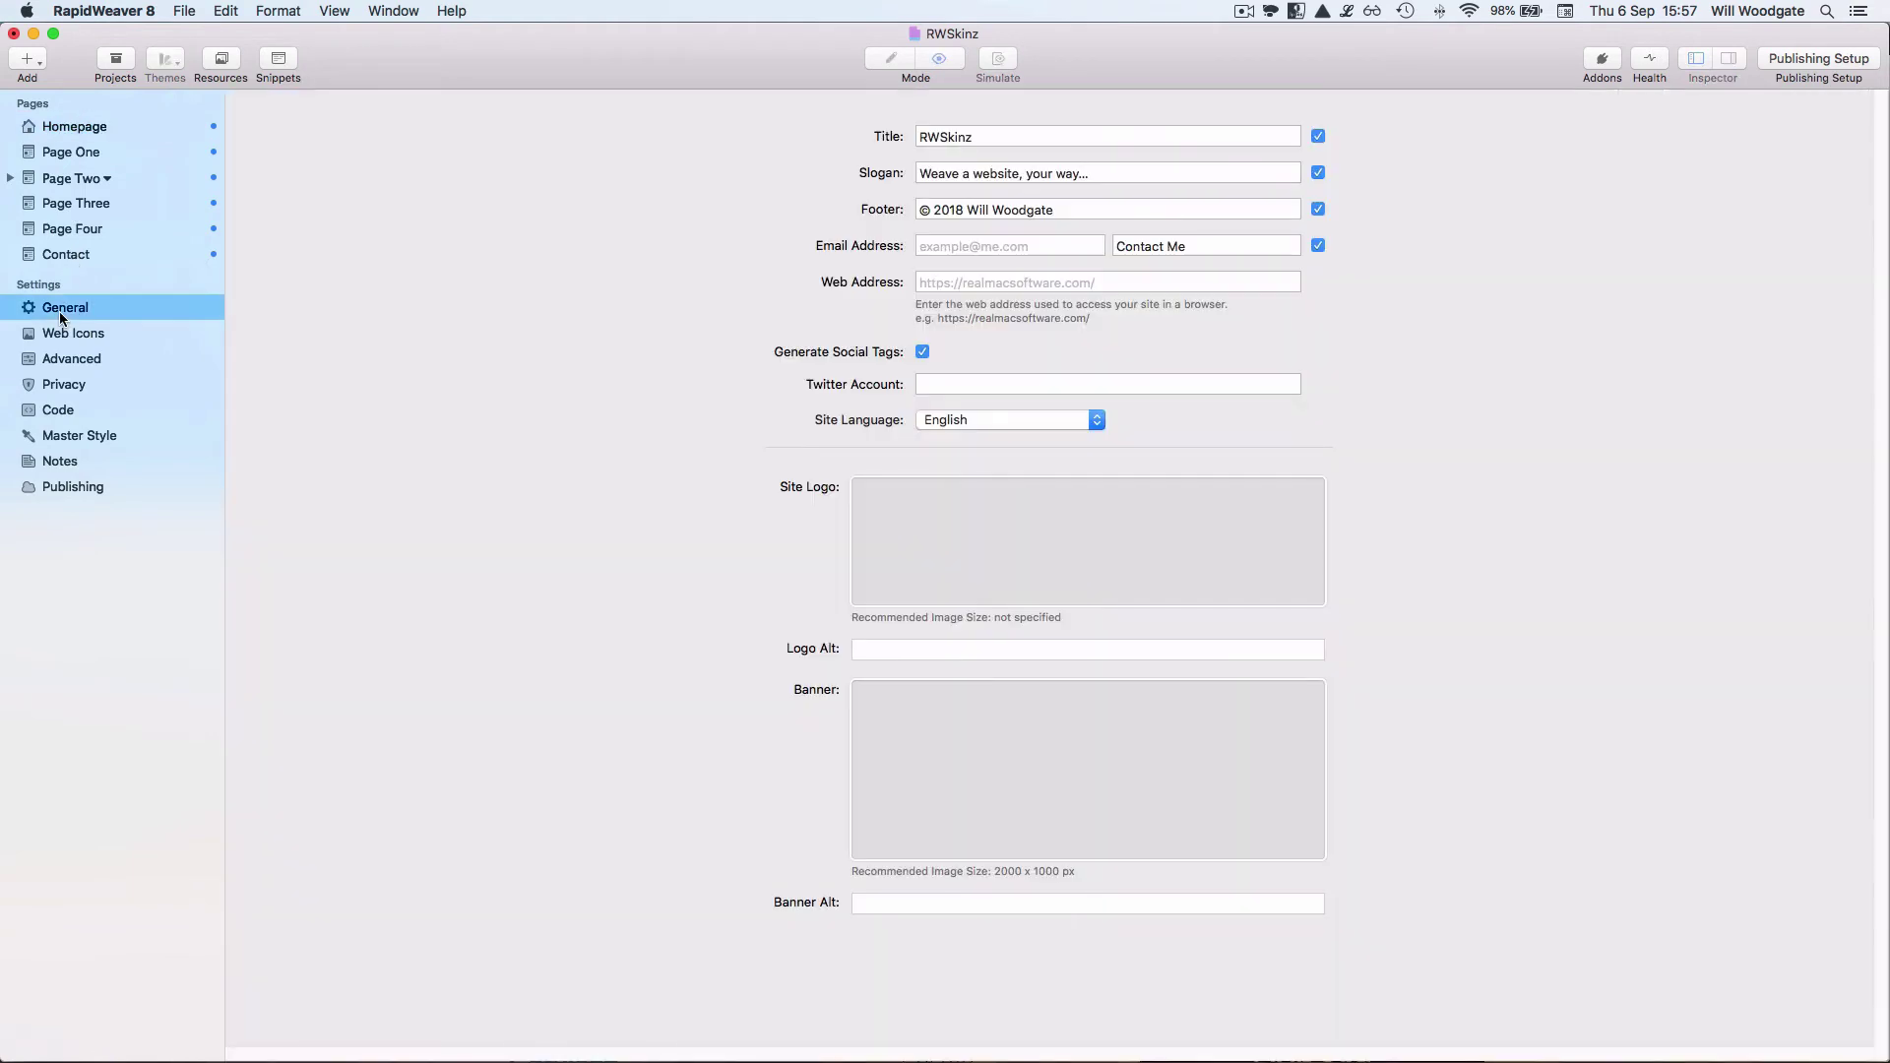
{"action": "left_click", "coordinate": [58, 412]}
{"action": "key", "text": "super+a"}
{"action": "key", "text": "BackSpace"}
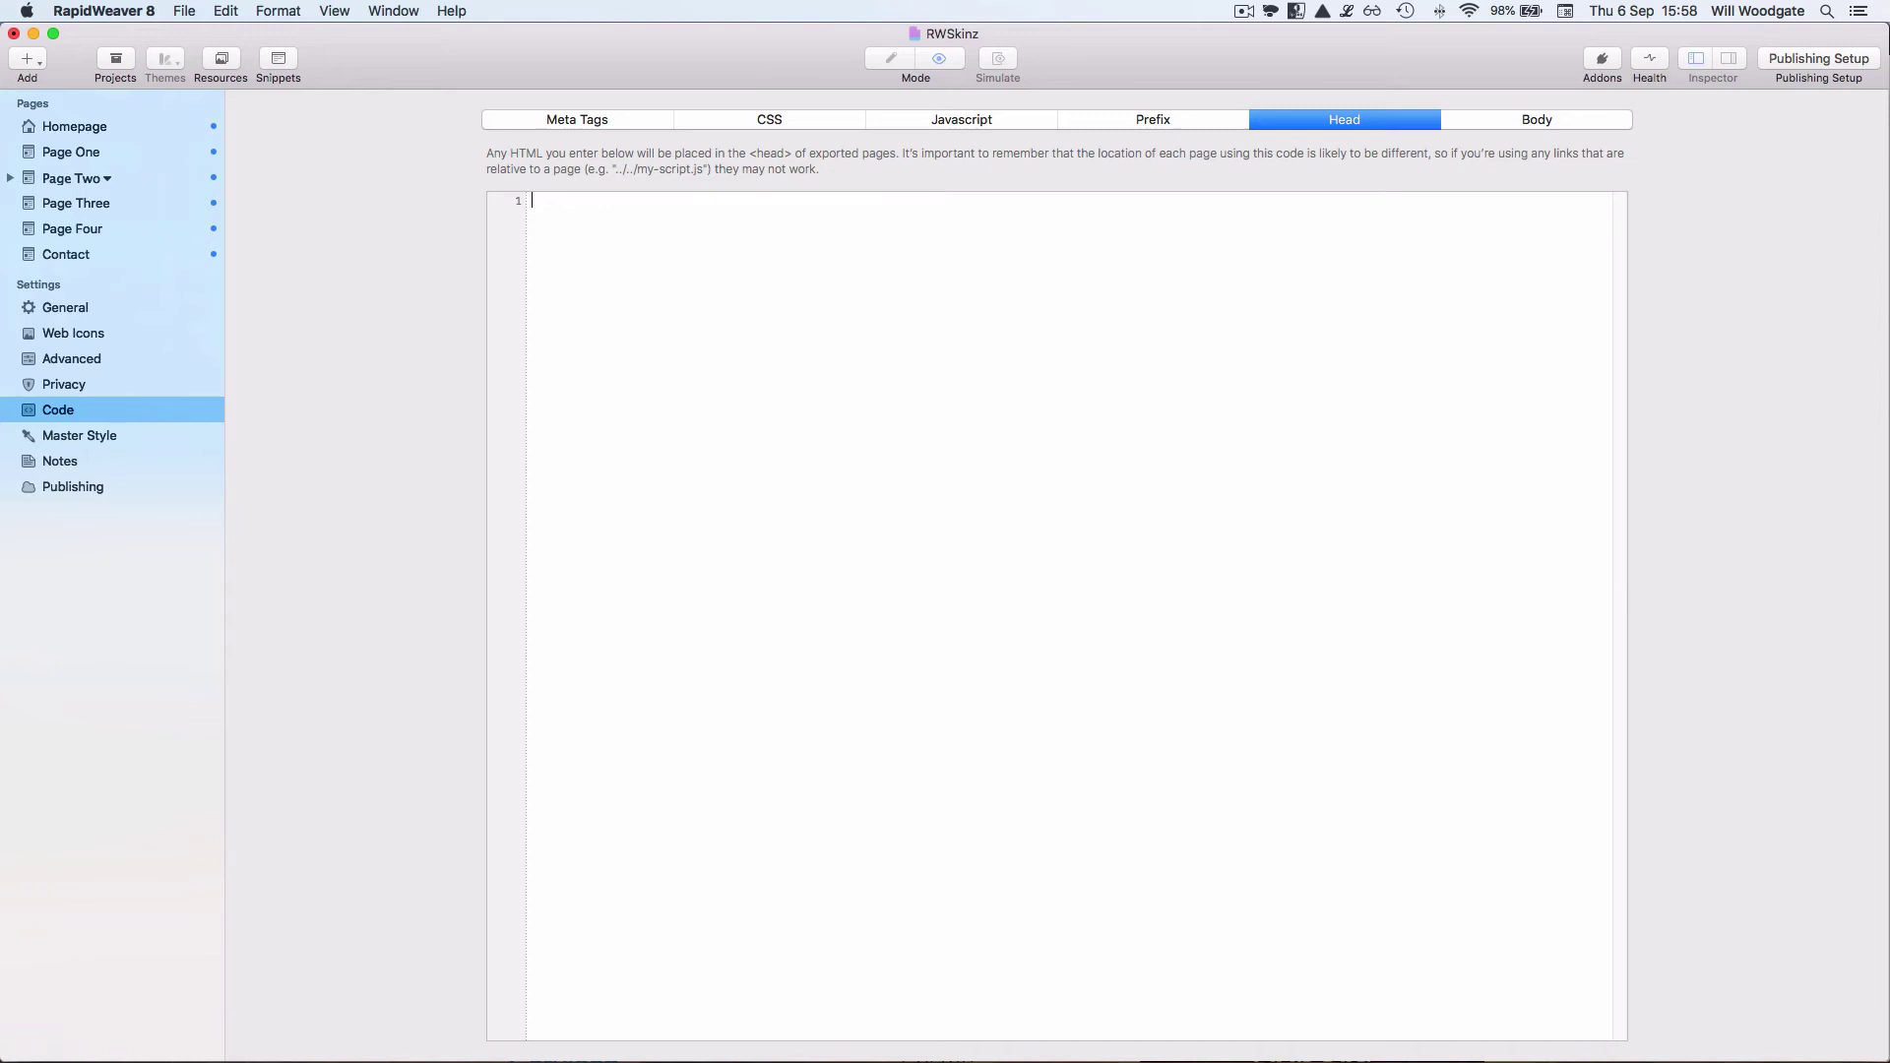
{"action": "left_click", "coordinate": [103, 124]}
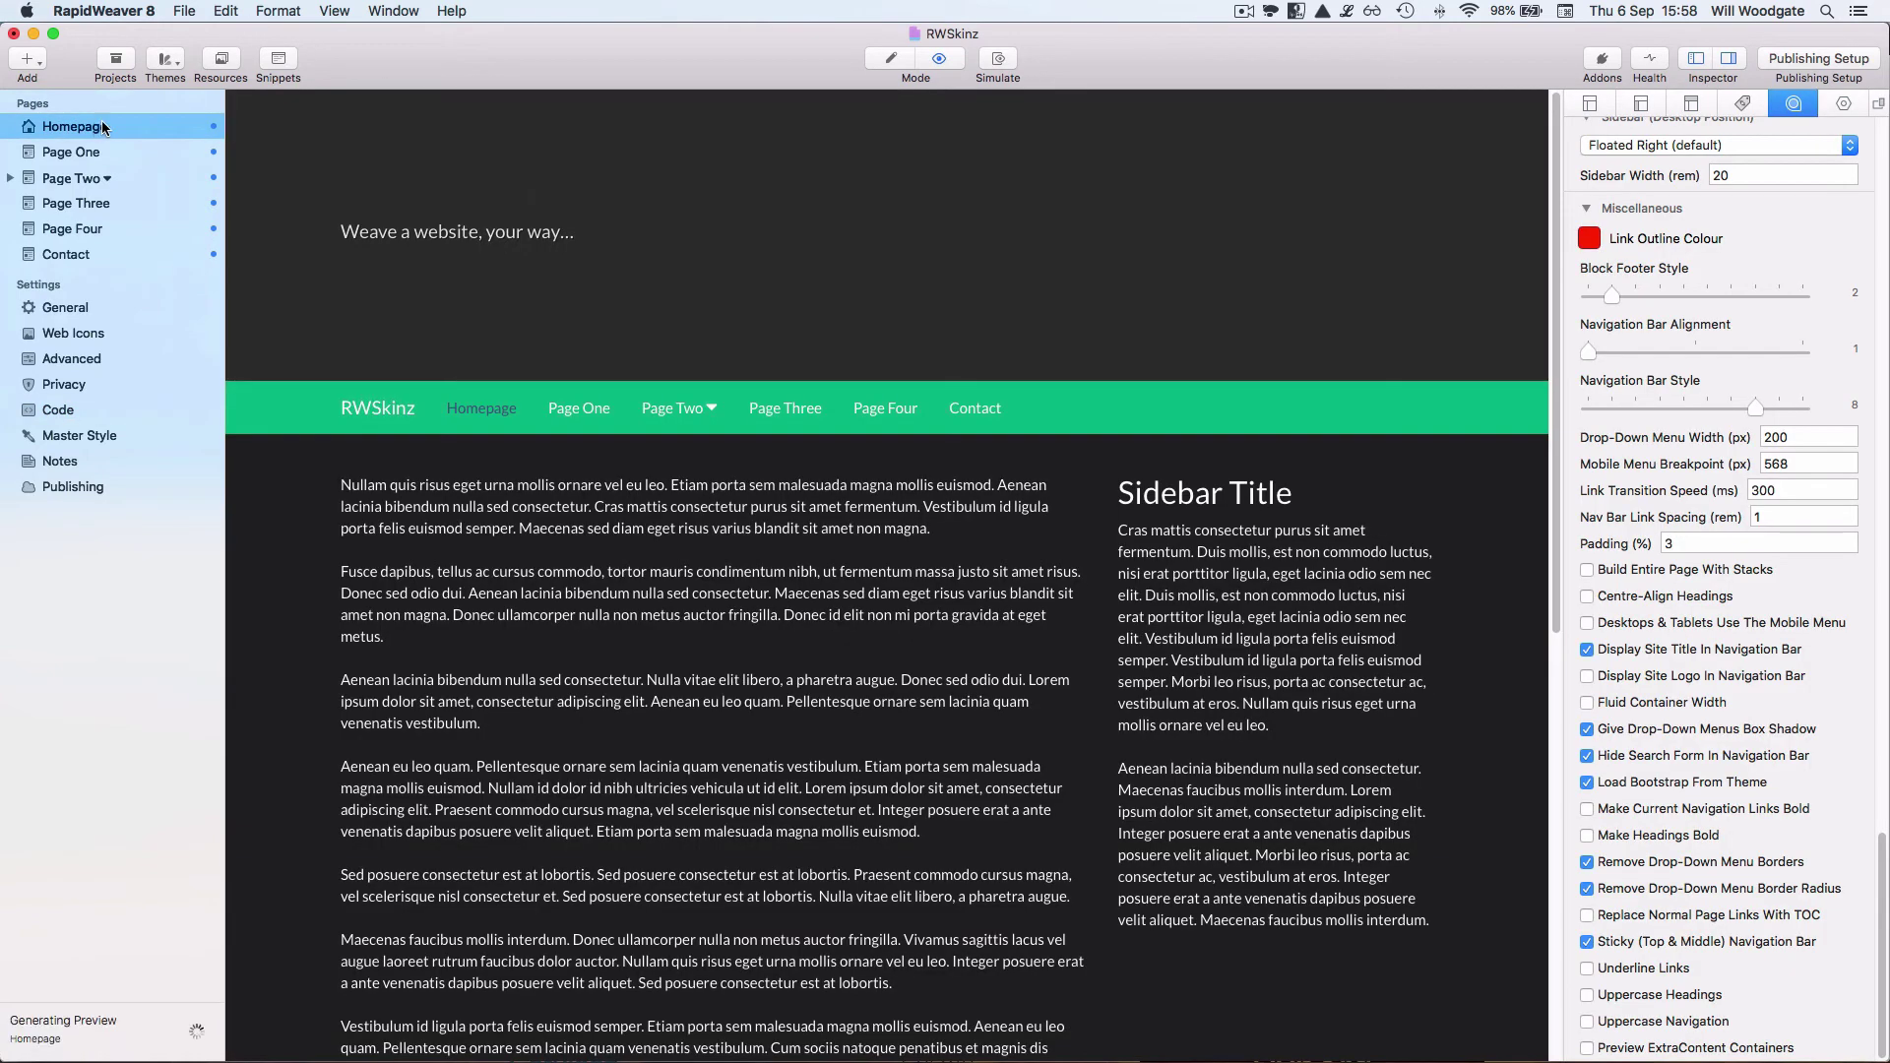
Enable 'Apply RapidWeaver Banner As Background' in Jumbotron Options to restore the palm banner.
{"action": "scroll", "coordinate": [1745, 455], "scroll_direction": "up", "scroll_amount": 10}
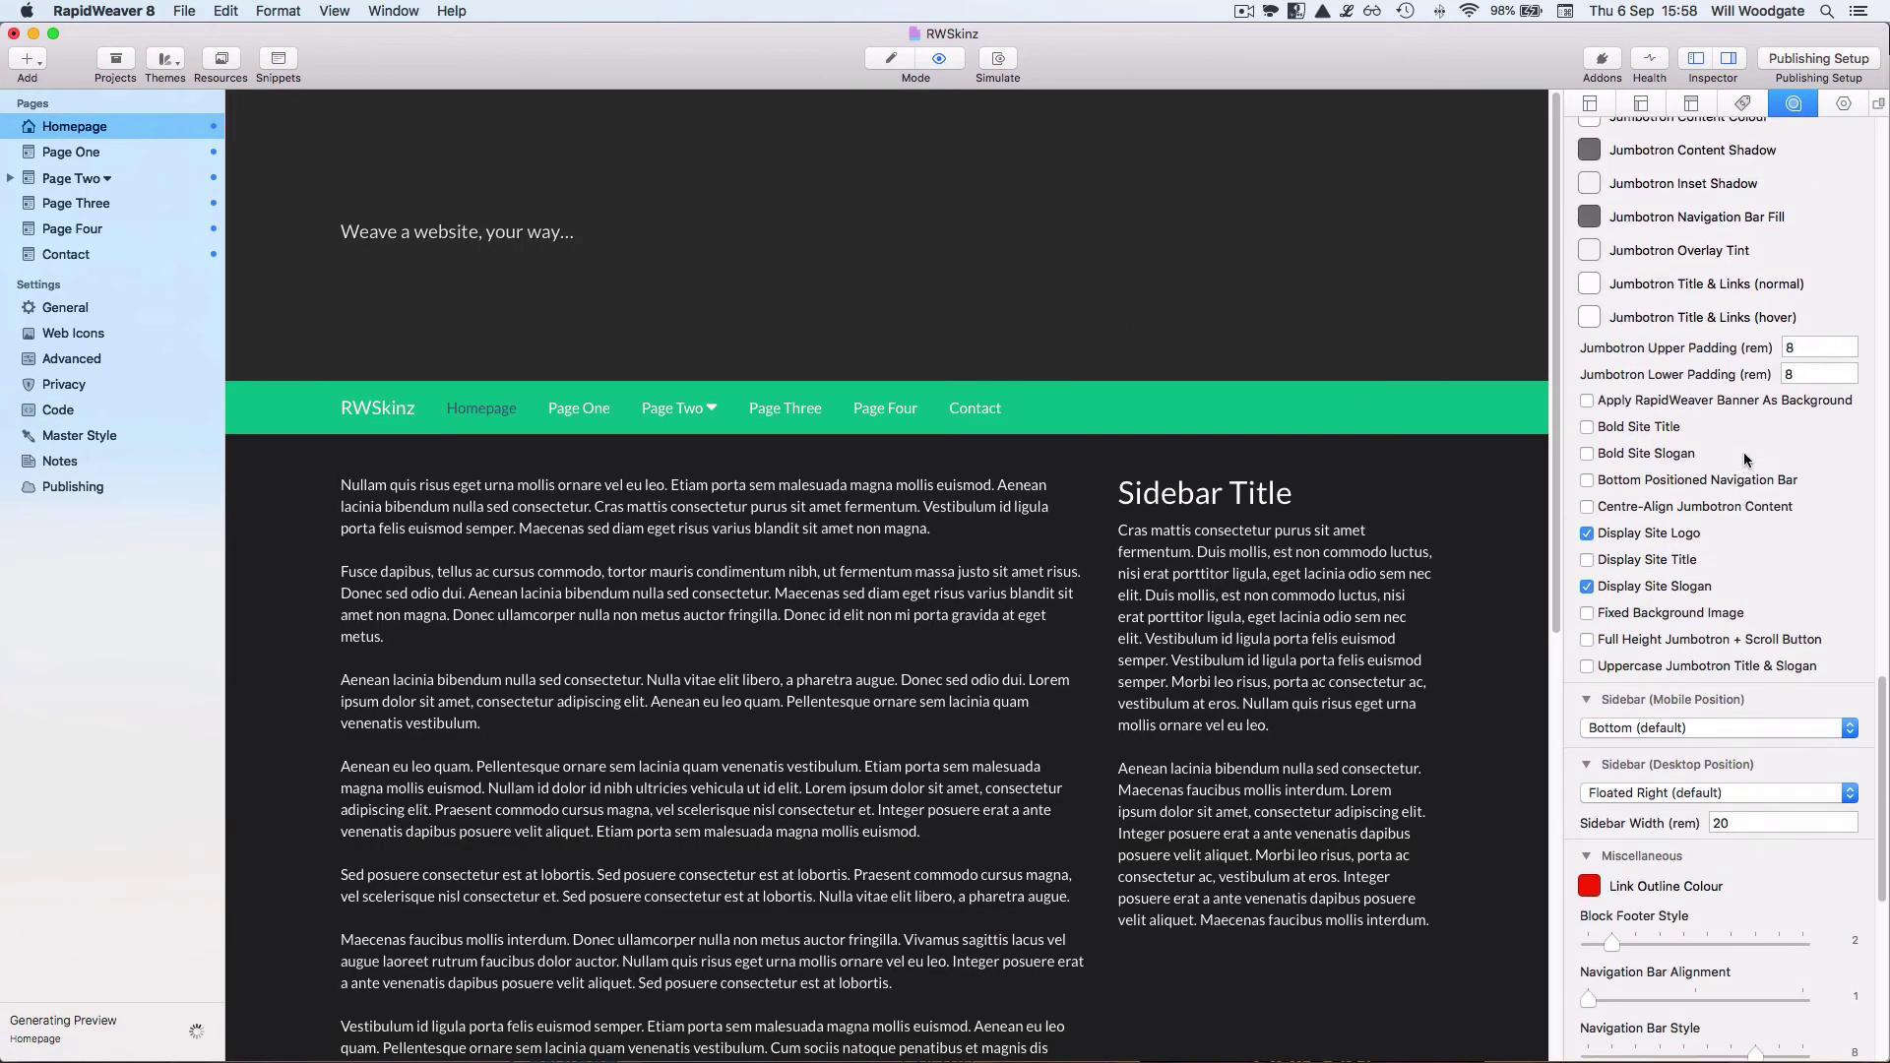
{"action": "scroll", "coordinate": [1745, 457], "scroll_direction": "up", "scroll_amount": 5}
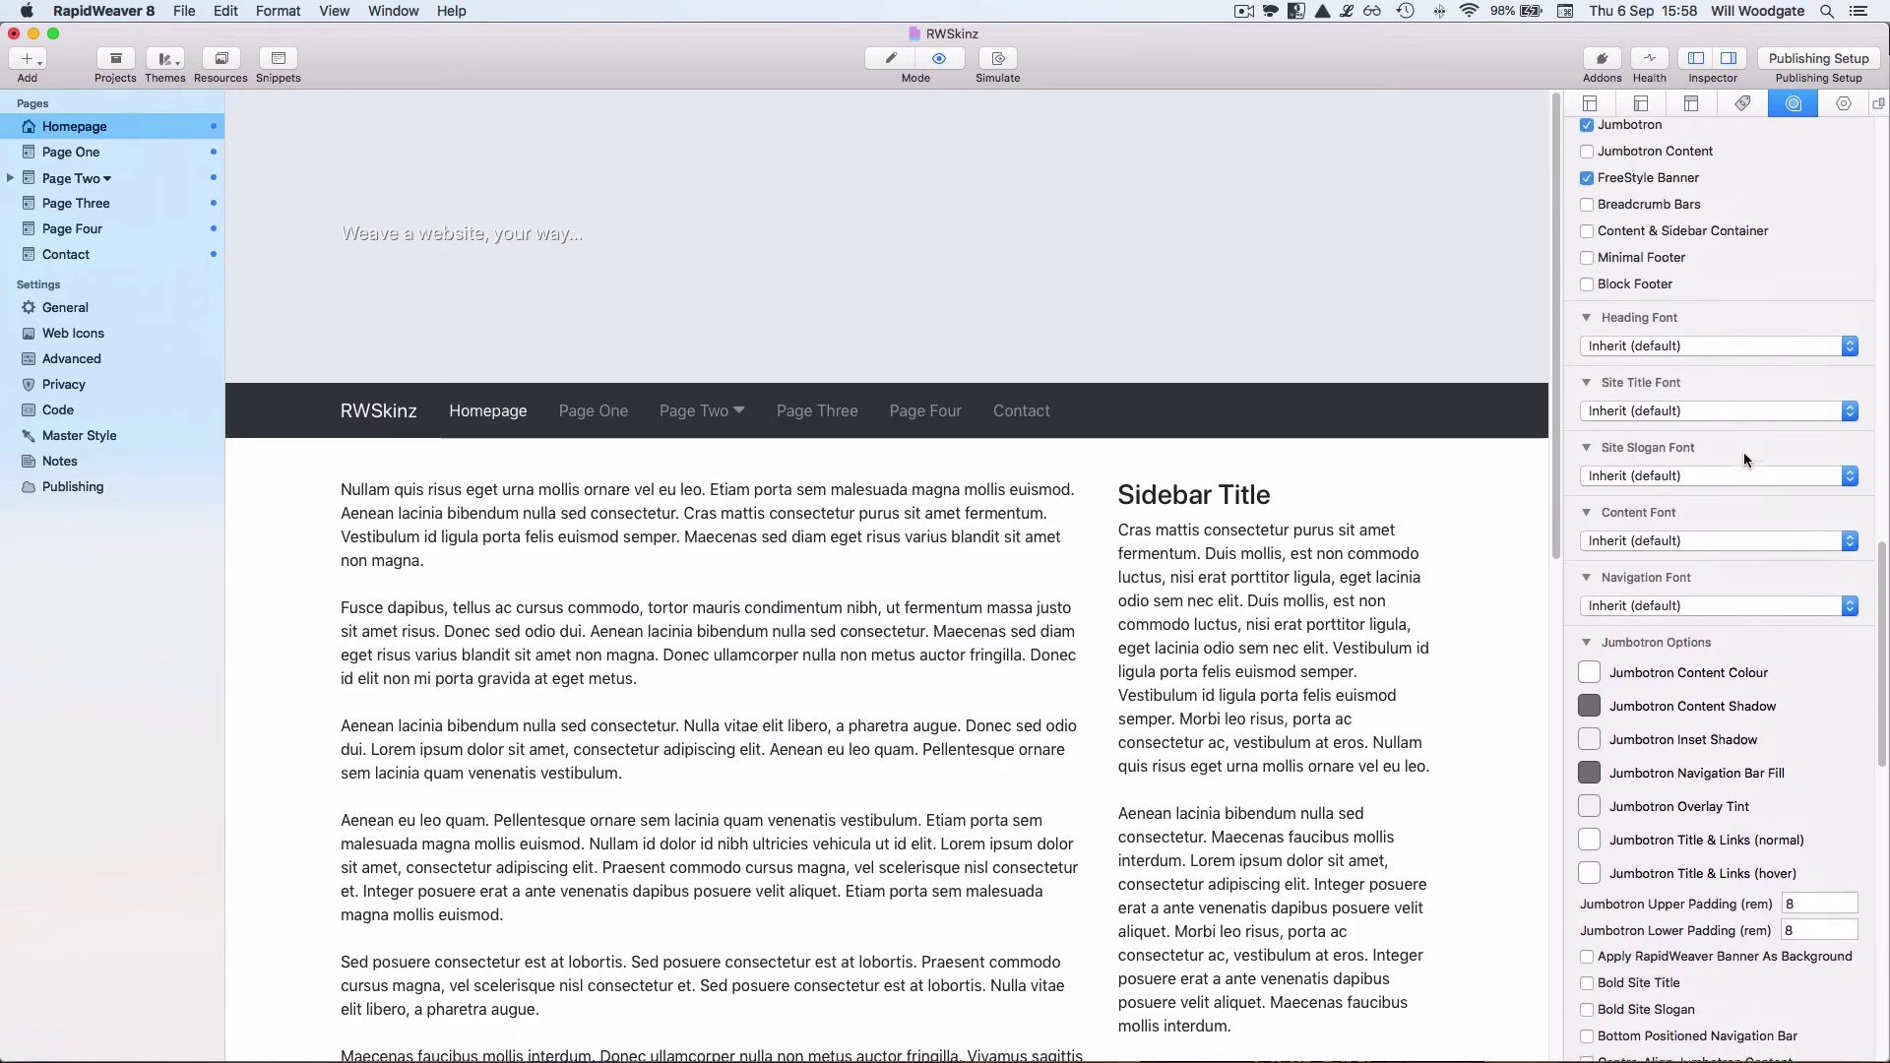
{"action": "scroll", "coordinate": [1745, 454], "scroll_direction": "up", "scroll_amount": 3}
{"action": "scroll", "coordinate": [1744, 455], "scroll_direction": "down", "scroll_amount": 5}
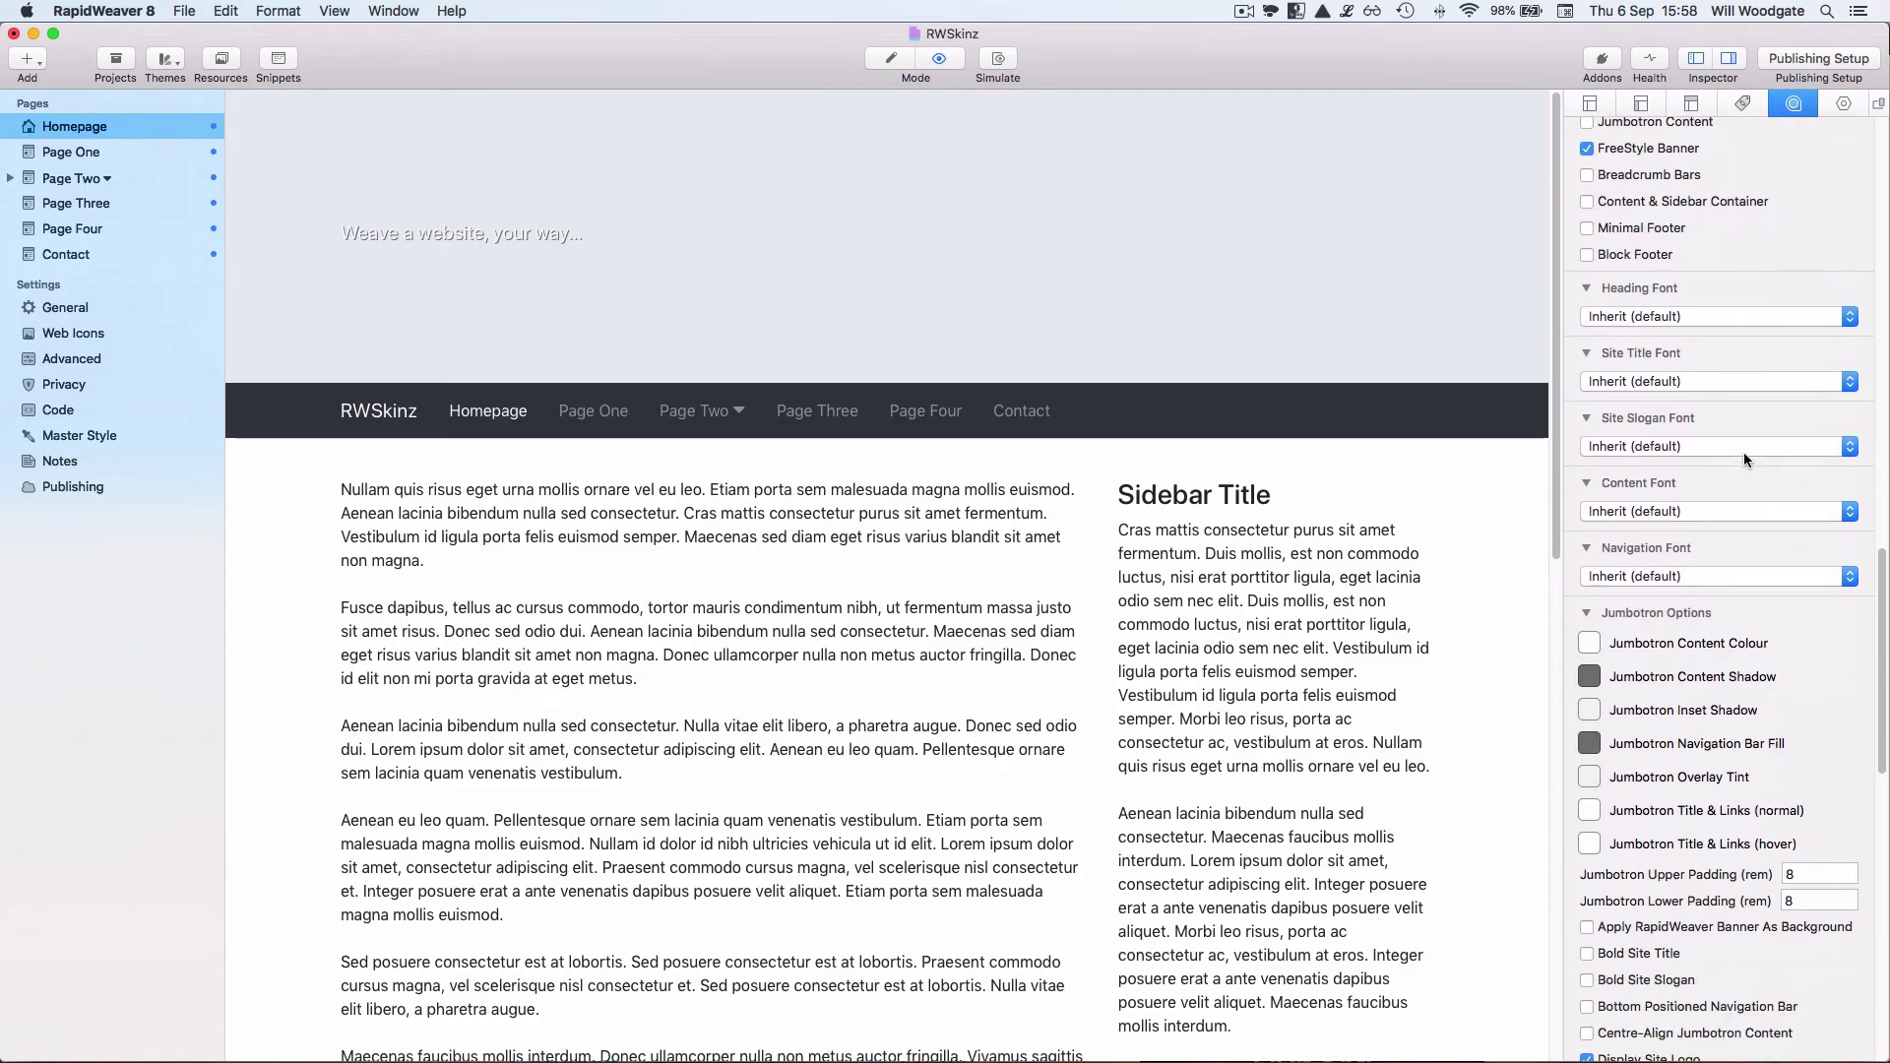
{"action": "scroll", "coordinate": [1744, 452], "scroll_direction": "down", "scroll_amount": 4}
{"action": "left_click", "coordinate": [1715, 501]}
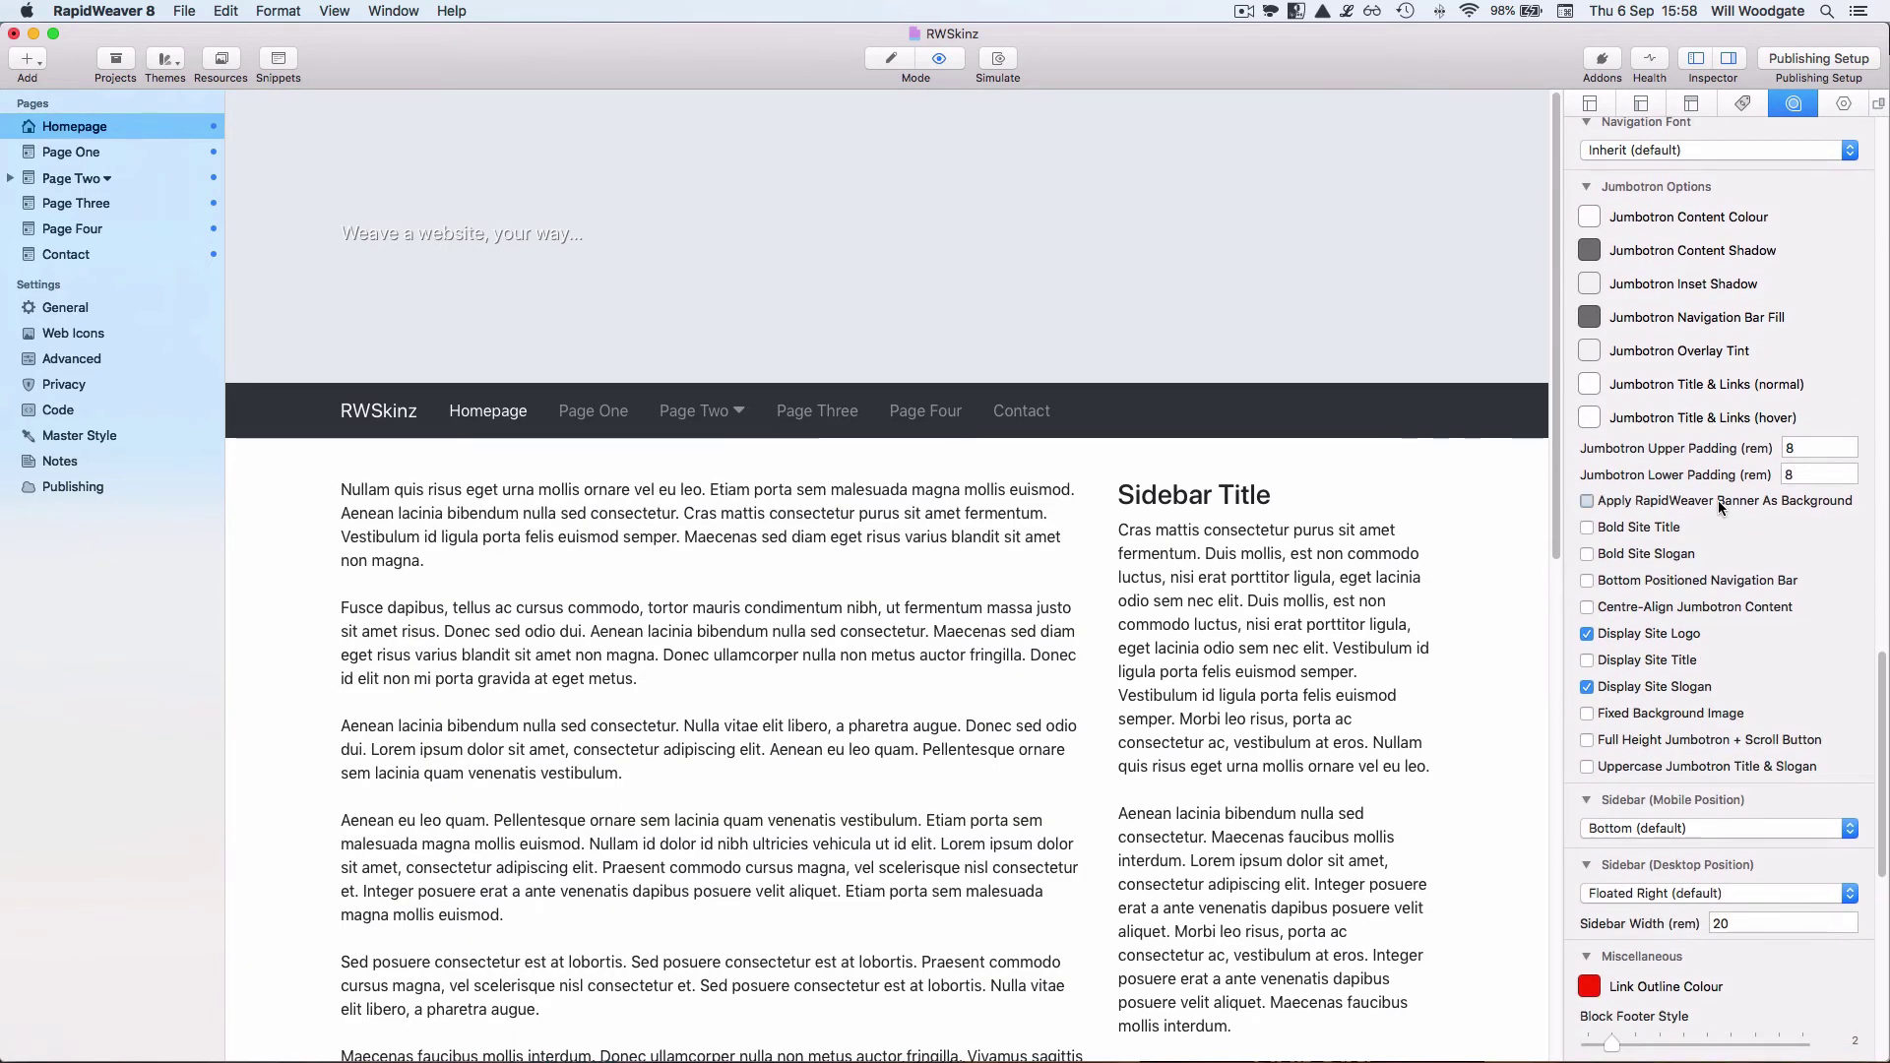
Enable 'Display Site Title' so the RWSkinz title shows above the slogan.
{"action": "scroll", "coordinate": [1736, 546], "scroll_direction": "down", "scroll_amount": 5}
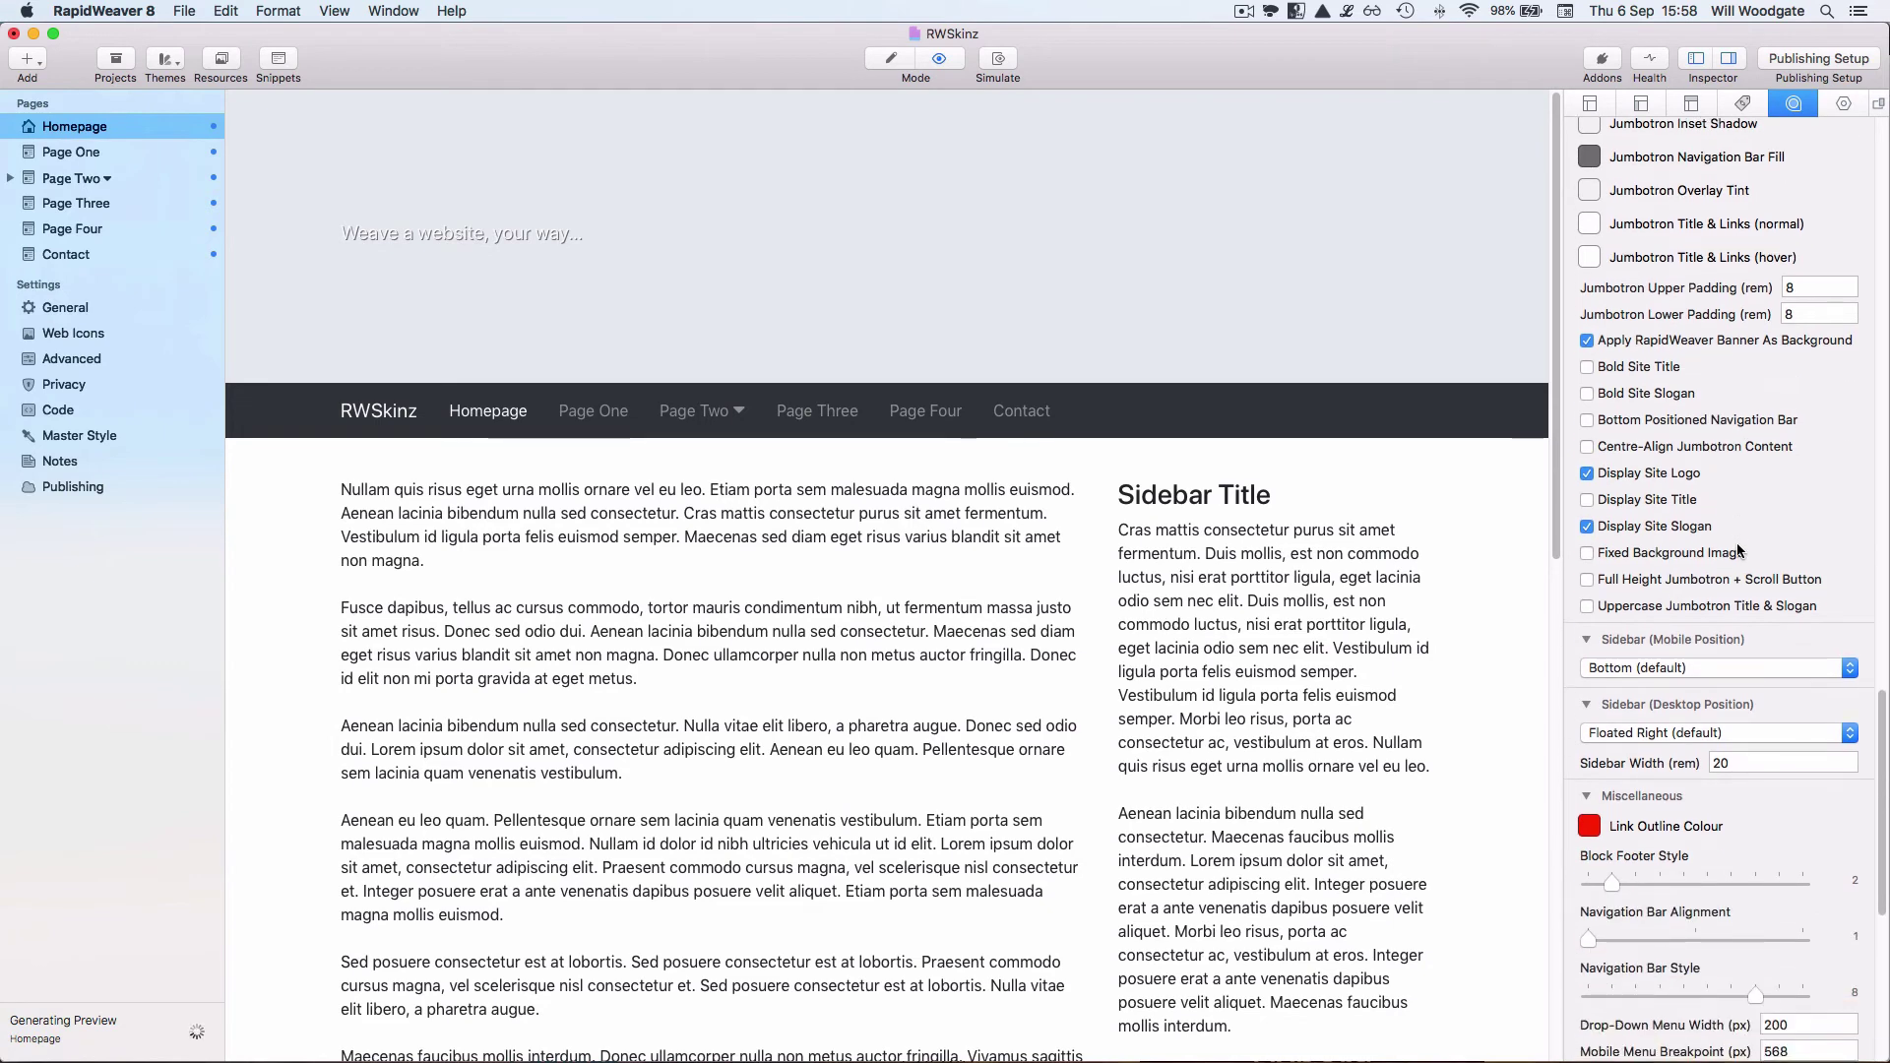
{"action": "scroll", "coordinate": [1737, 542], "scroll_direction": "up", "scroll_amount": 5}
{"action": "scroll", "coordinate": [1736, 542], "scroll_direction": "up", "scroll_amount": 1}
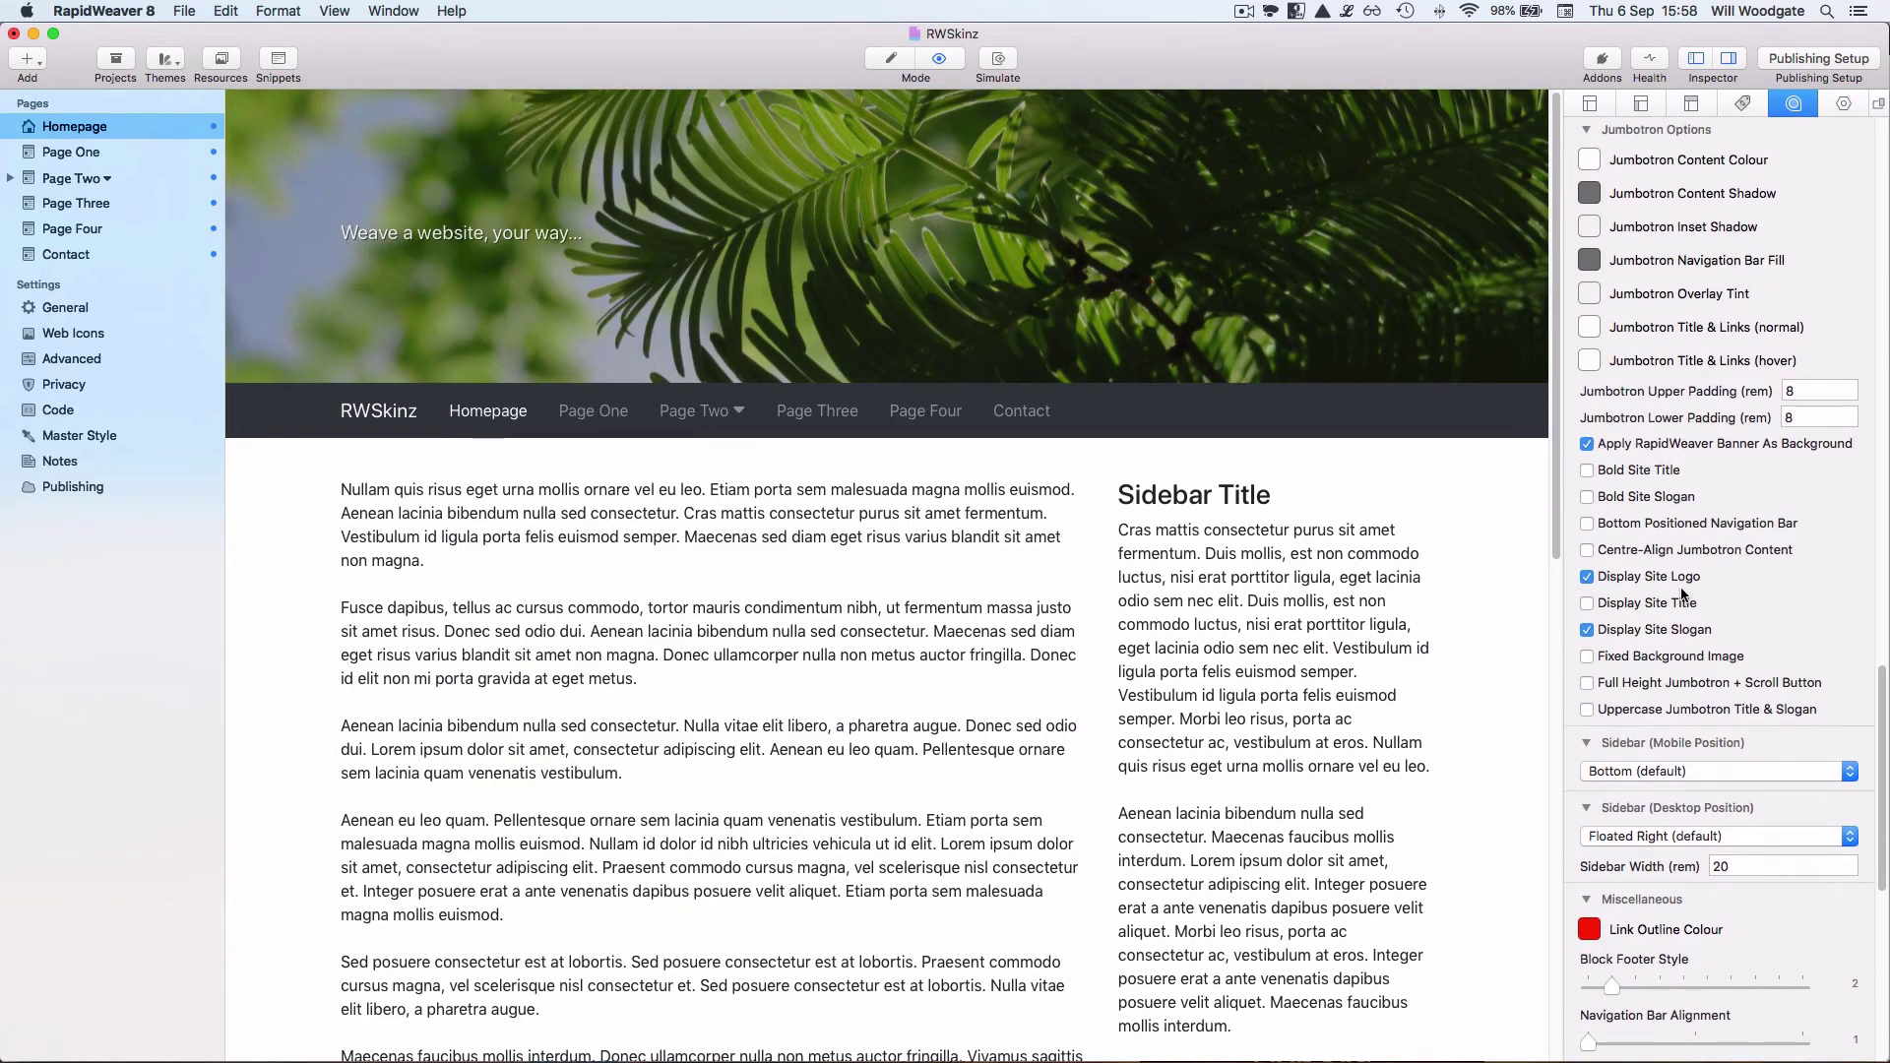
{"action": "left_click", "coordinate": [1666, 603]}
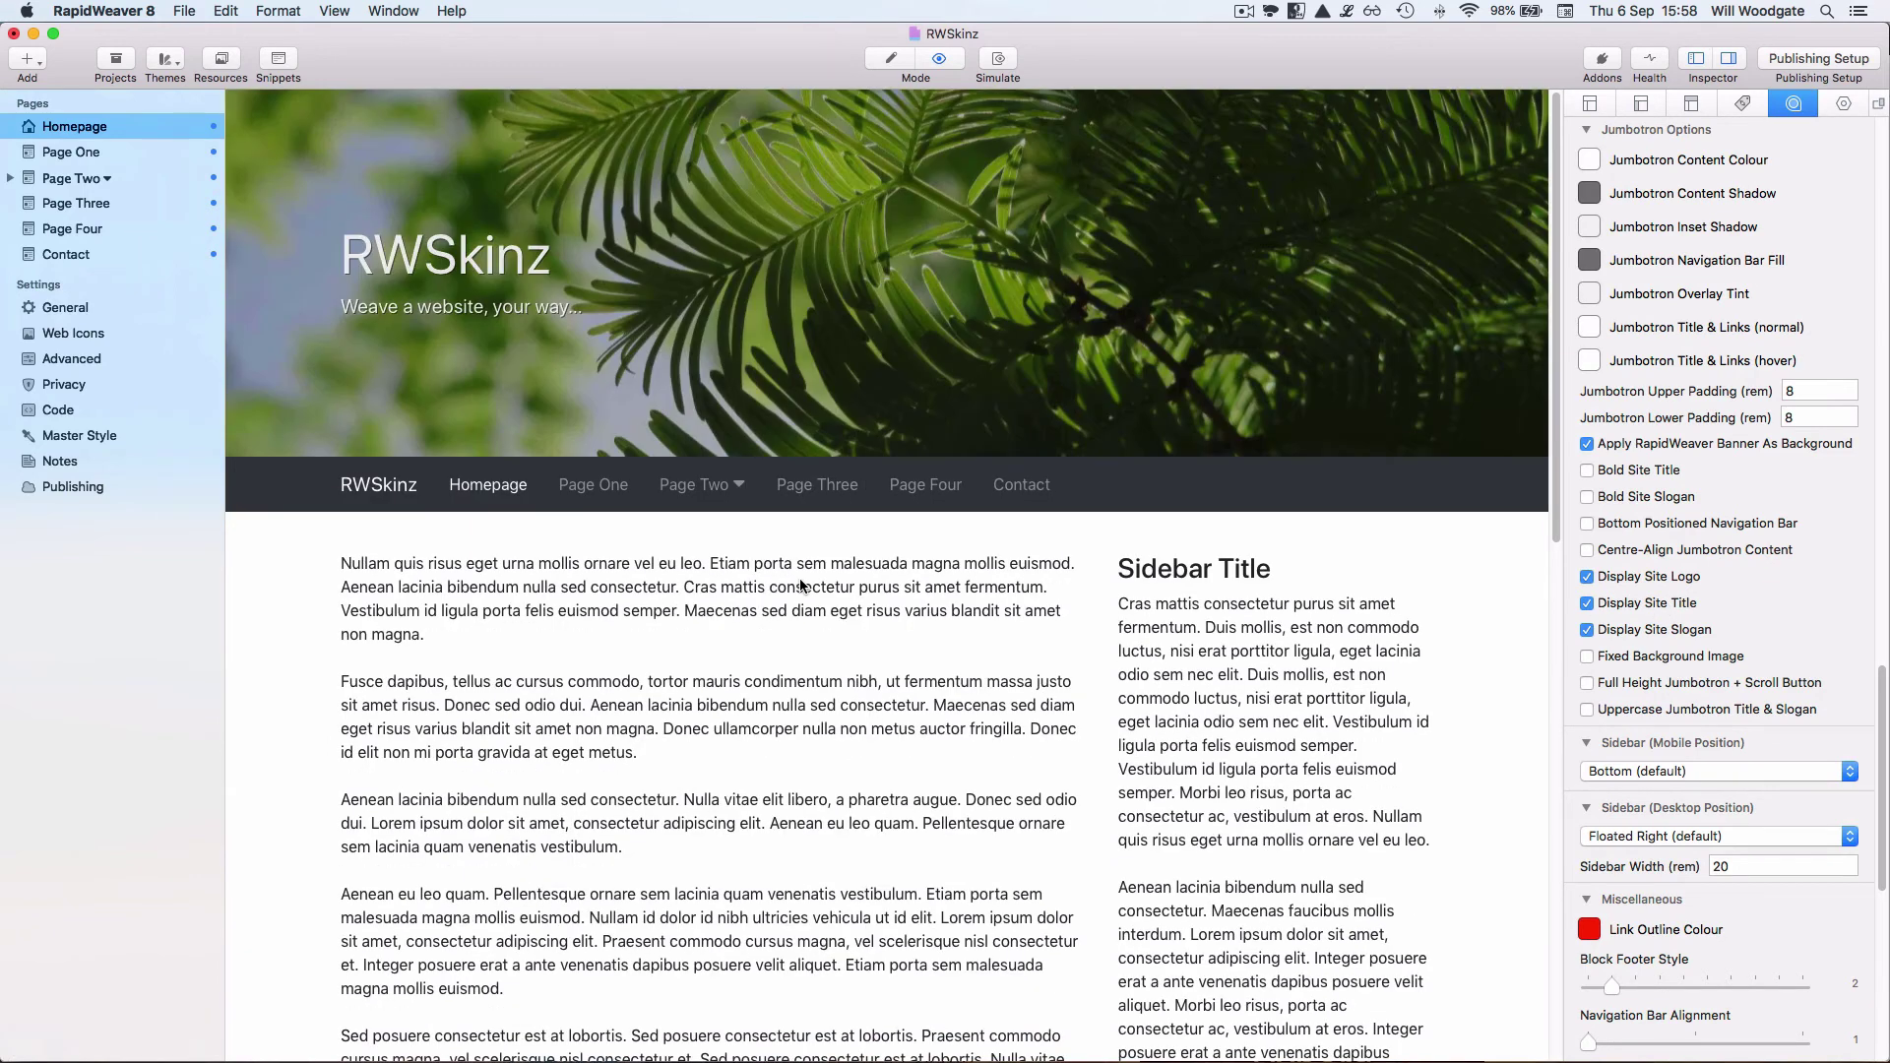
Preview the site in Firefox, showing the RWSkinz homepage at 127.0.0.1:53357.
{"action": "key", "text": "super+shift+p"}
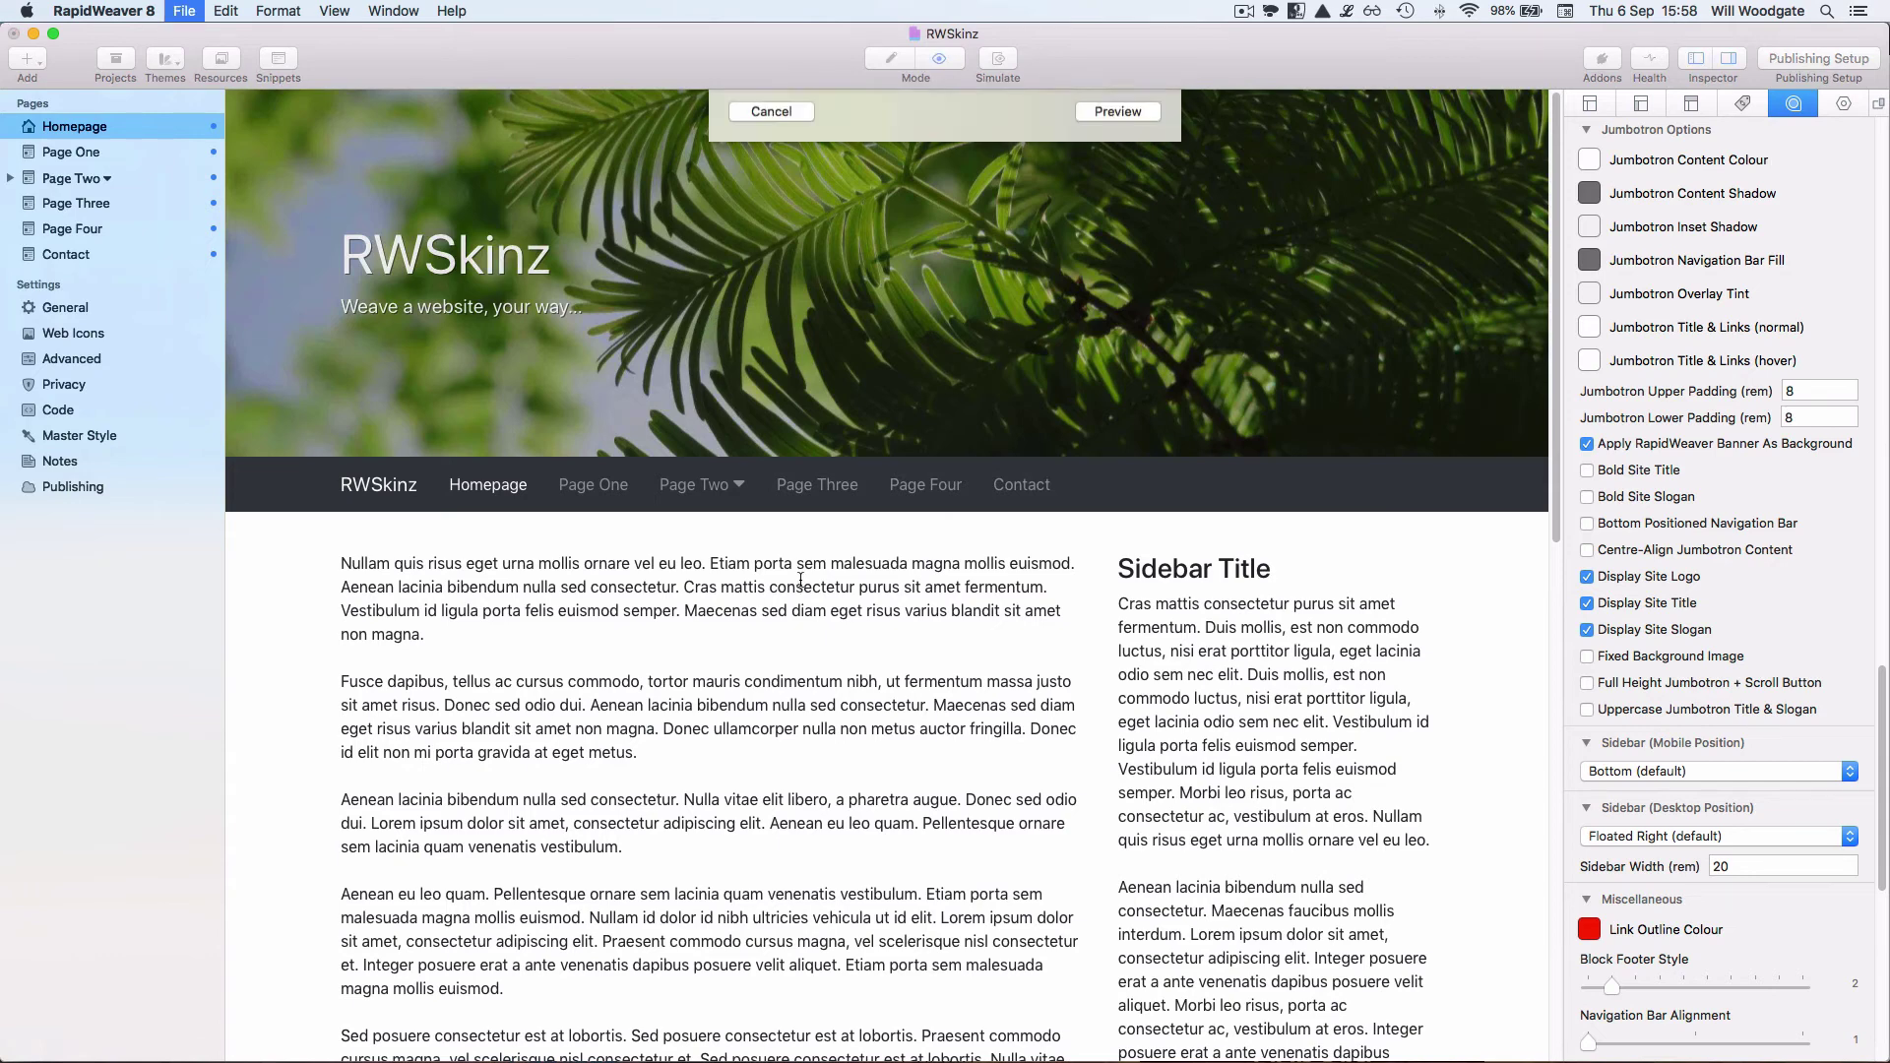
{"action": "left_click", "coordinate": [1130, 349]}
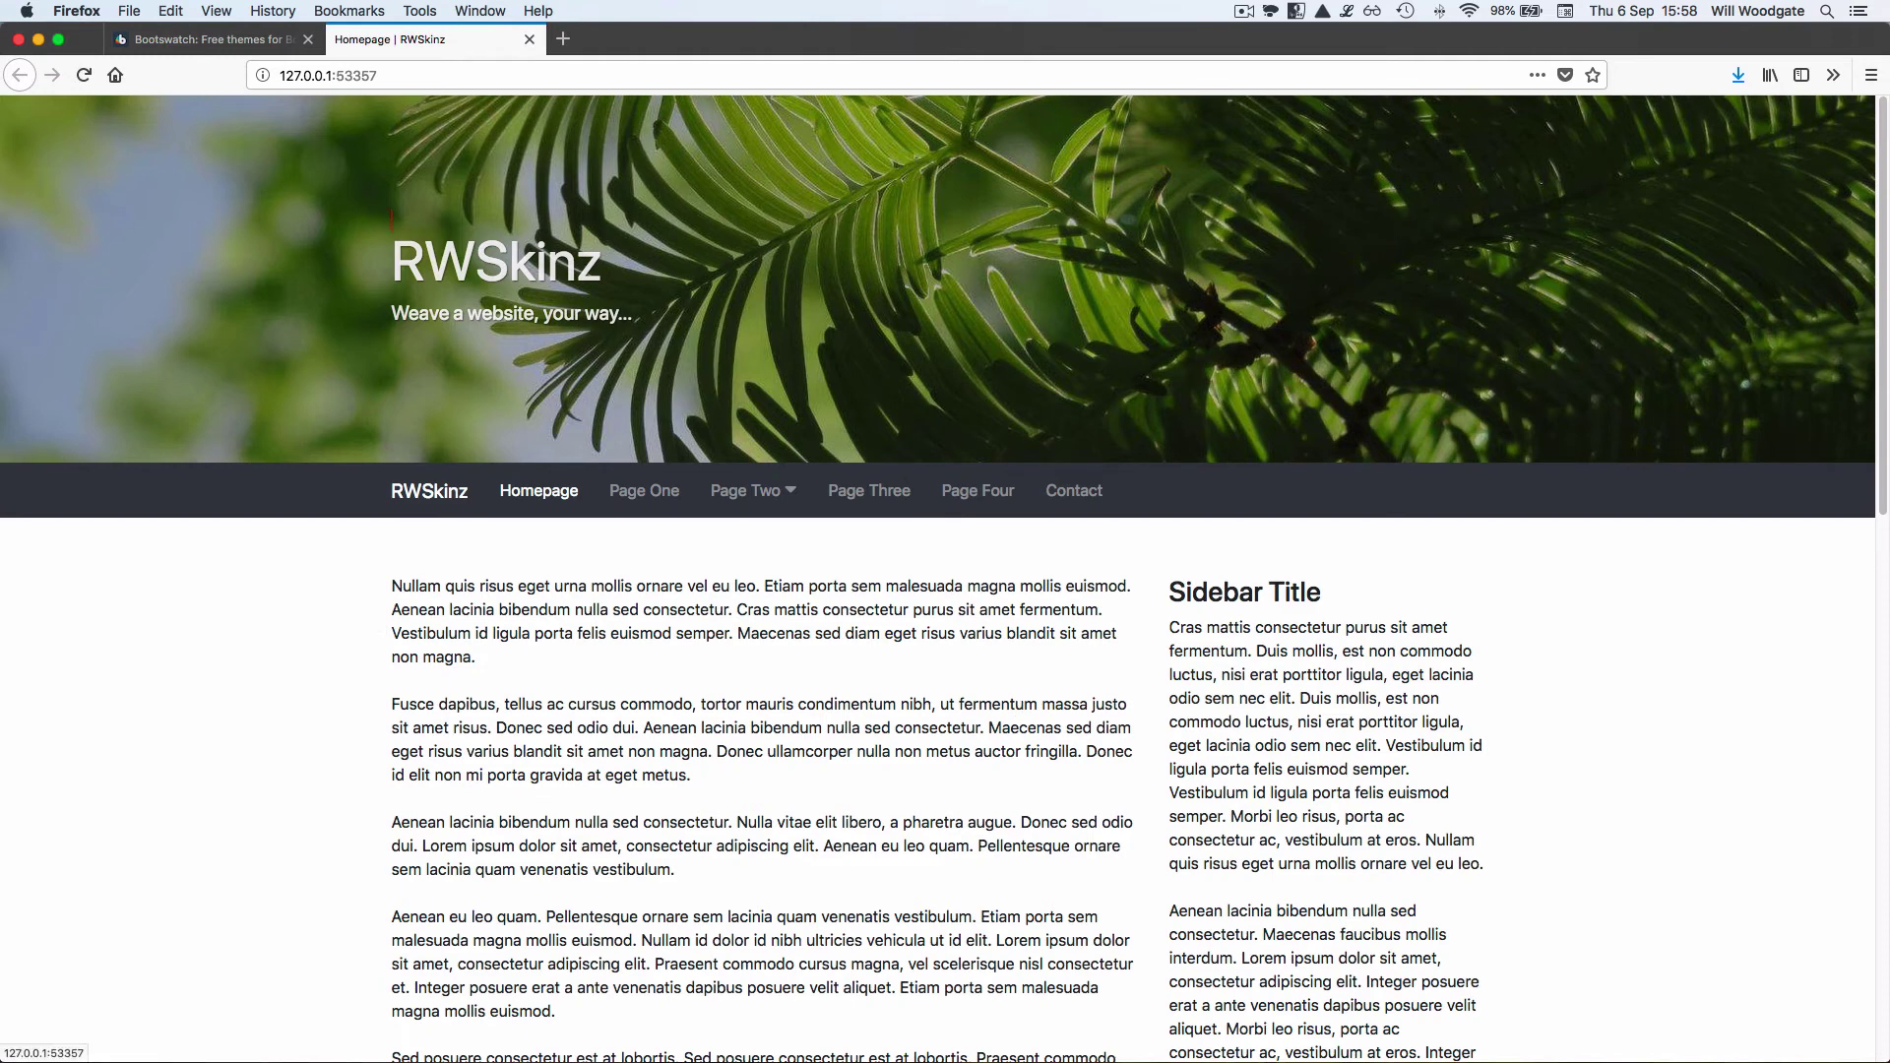
{"action": "key", "text": "Tab"}
{"action": "key", "text": "Tab"}
{"action": "key", "text": "Tab"}
{"action": "key", "text": "Tab"}
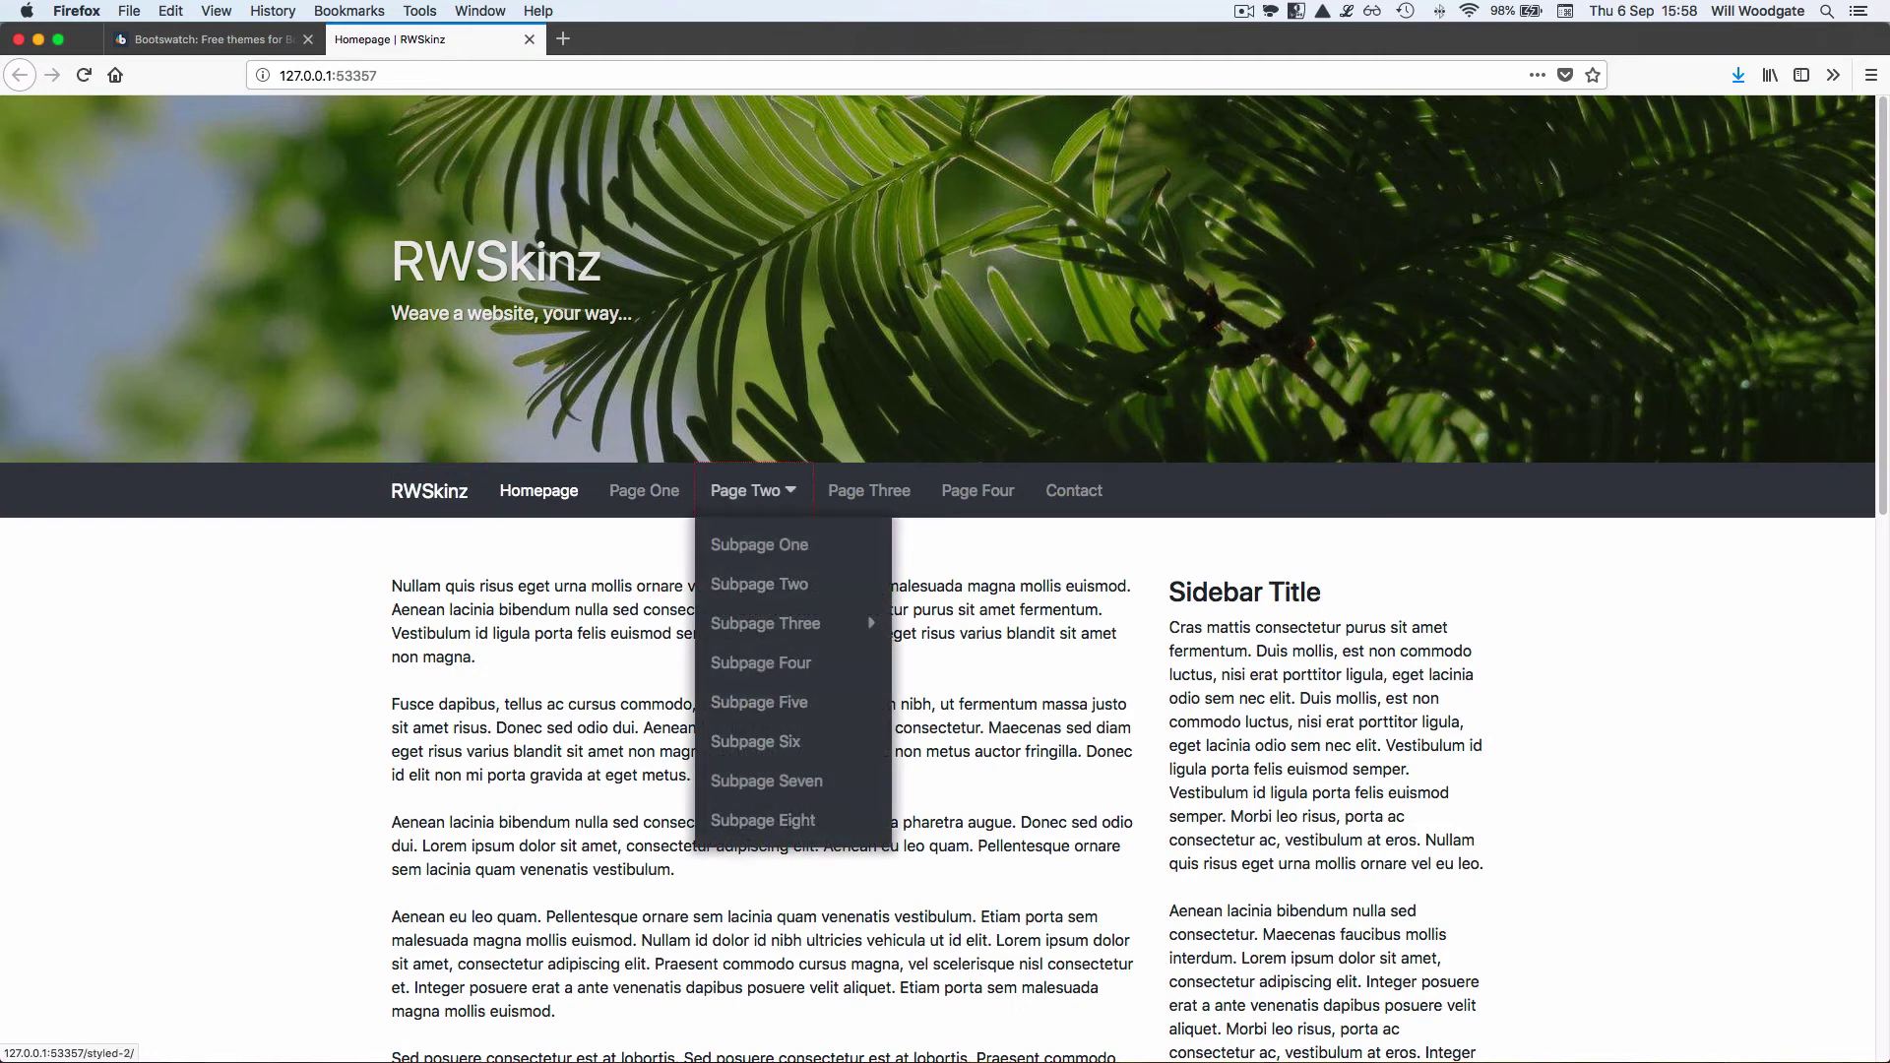
{"action": "key", "text": "Tab"}
{"action": "key", "text": "Tab"}
{"action": "key", "text": "Tab"}
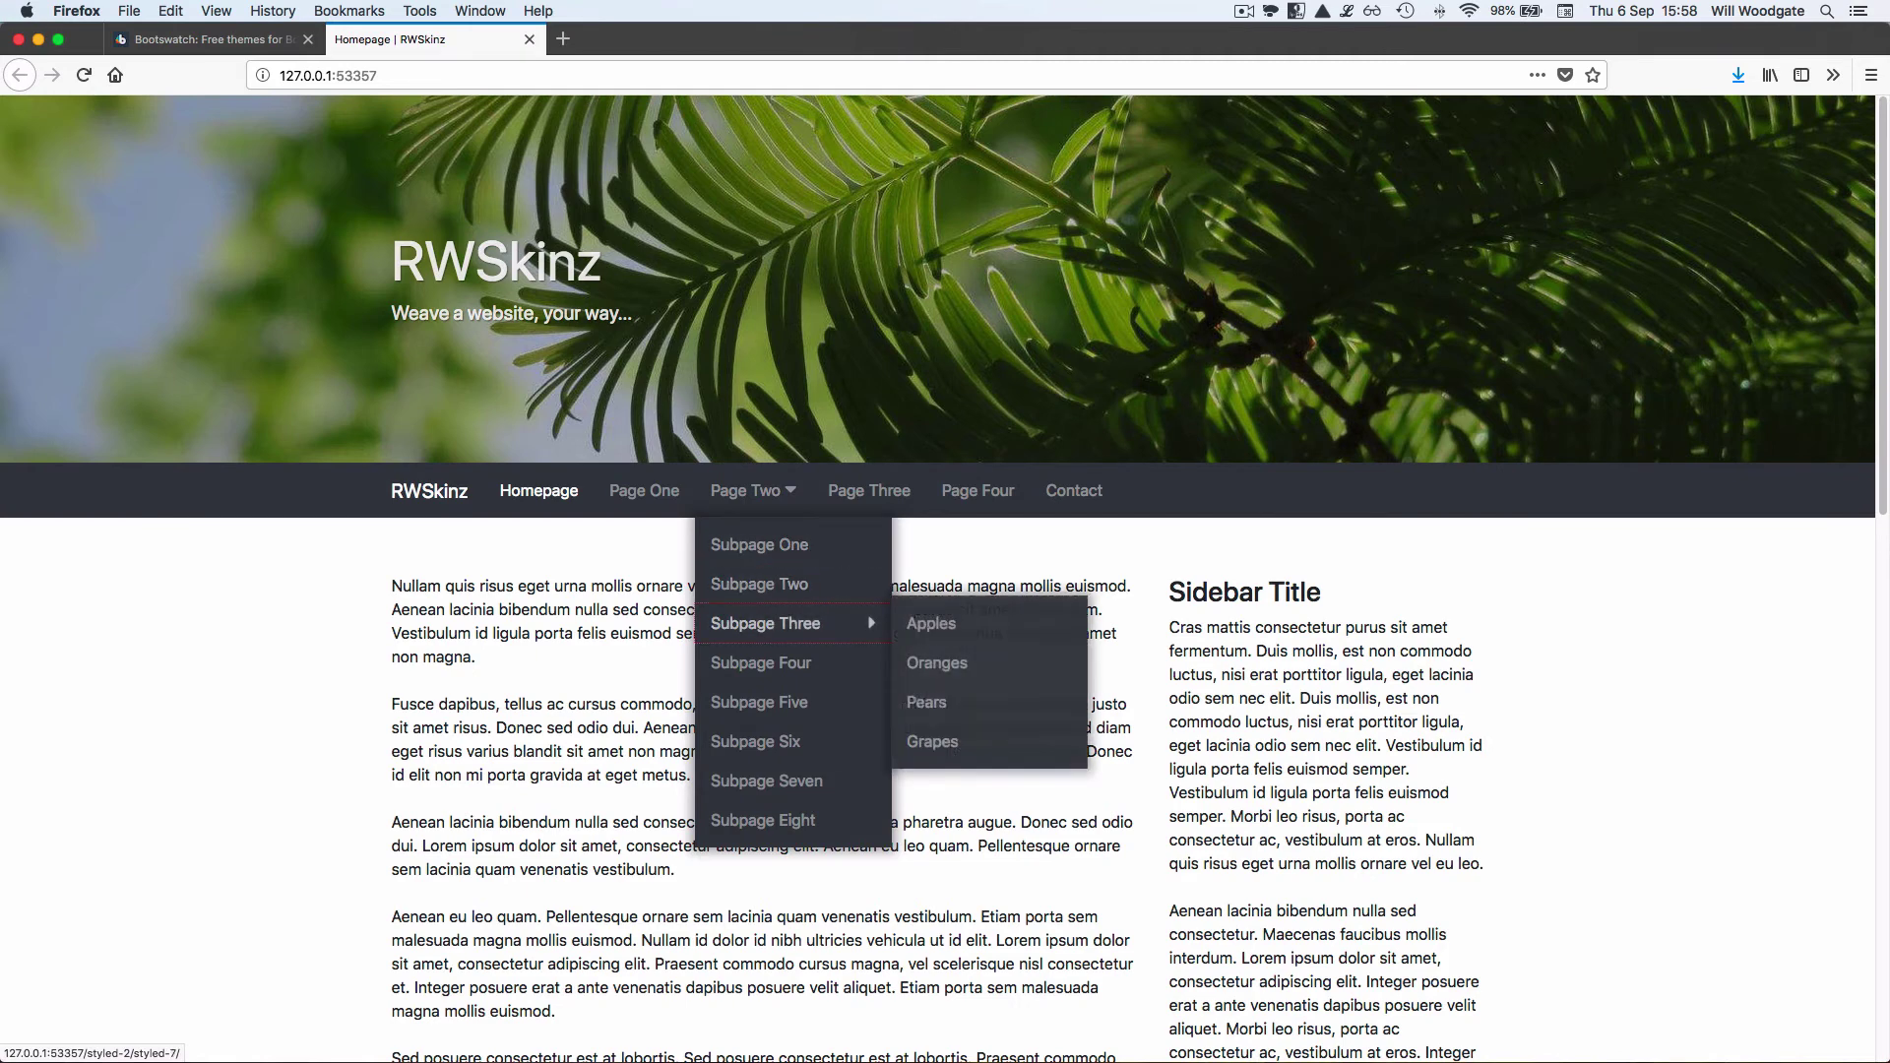
{"action": "key", "text": "Tab"}
{"action": "key", "text": "Tab"}
{"action": "key", "text": "Tab"}
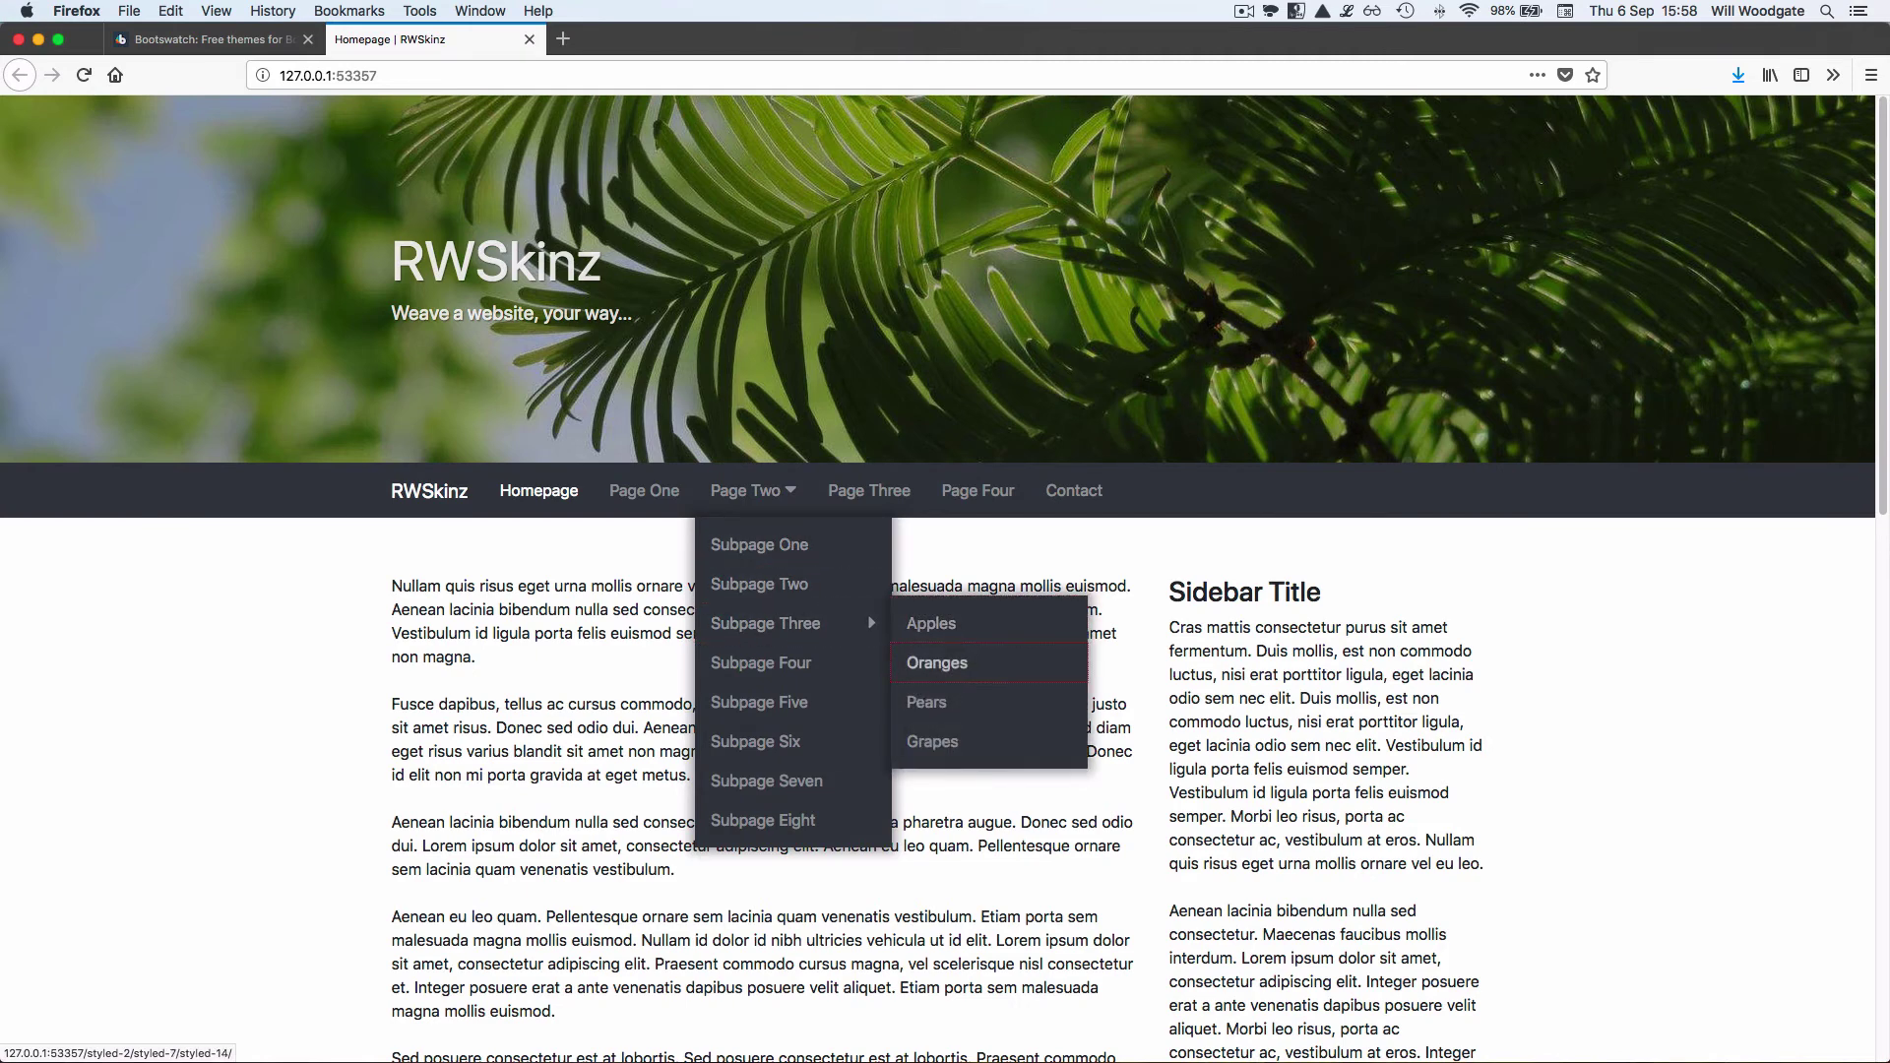
{"action": "key", "text": "Tab"}
{"action": "key", "text": "Tab"}
{"action": "key", "text": "Tab"}
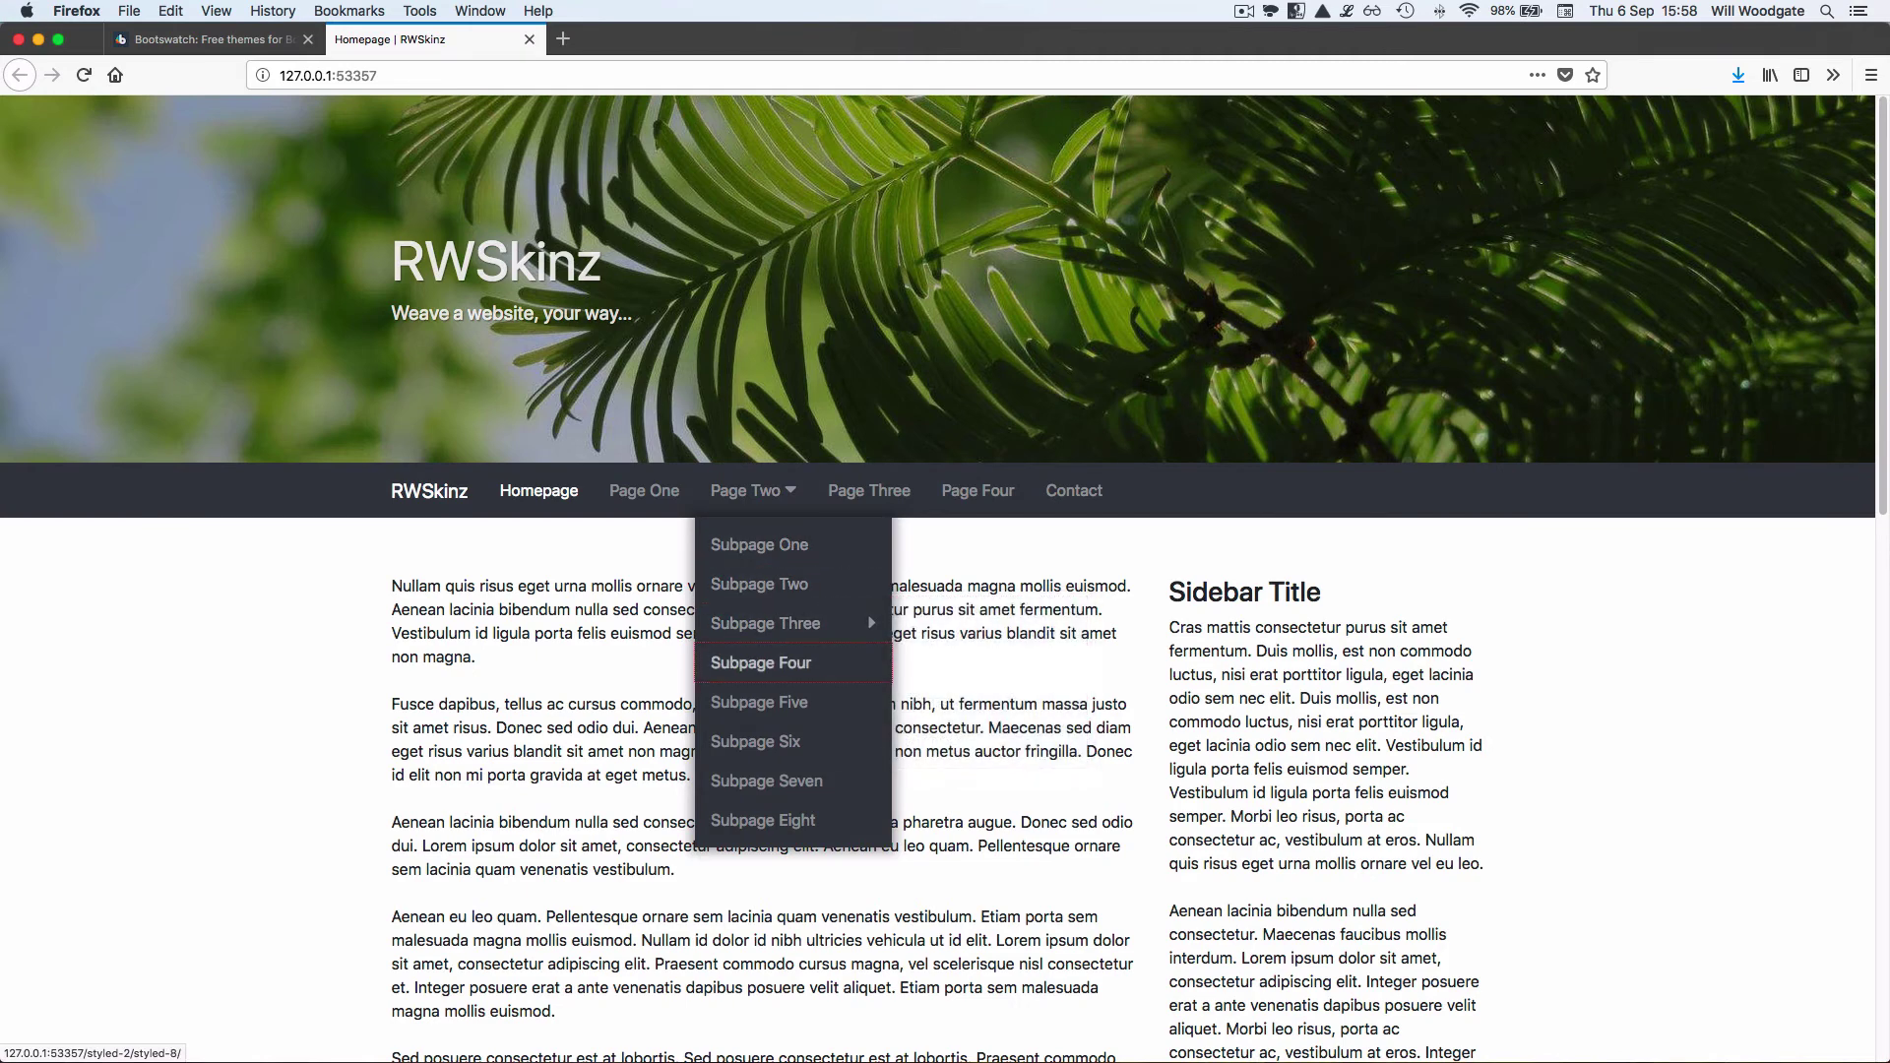
{"action": "key", "text": "Tab"}
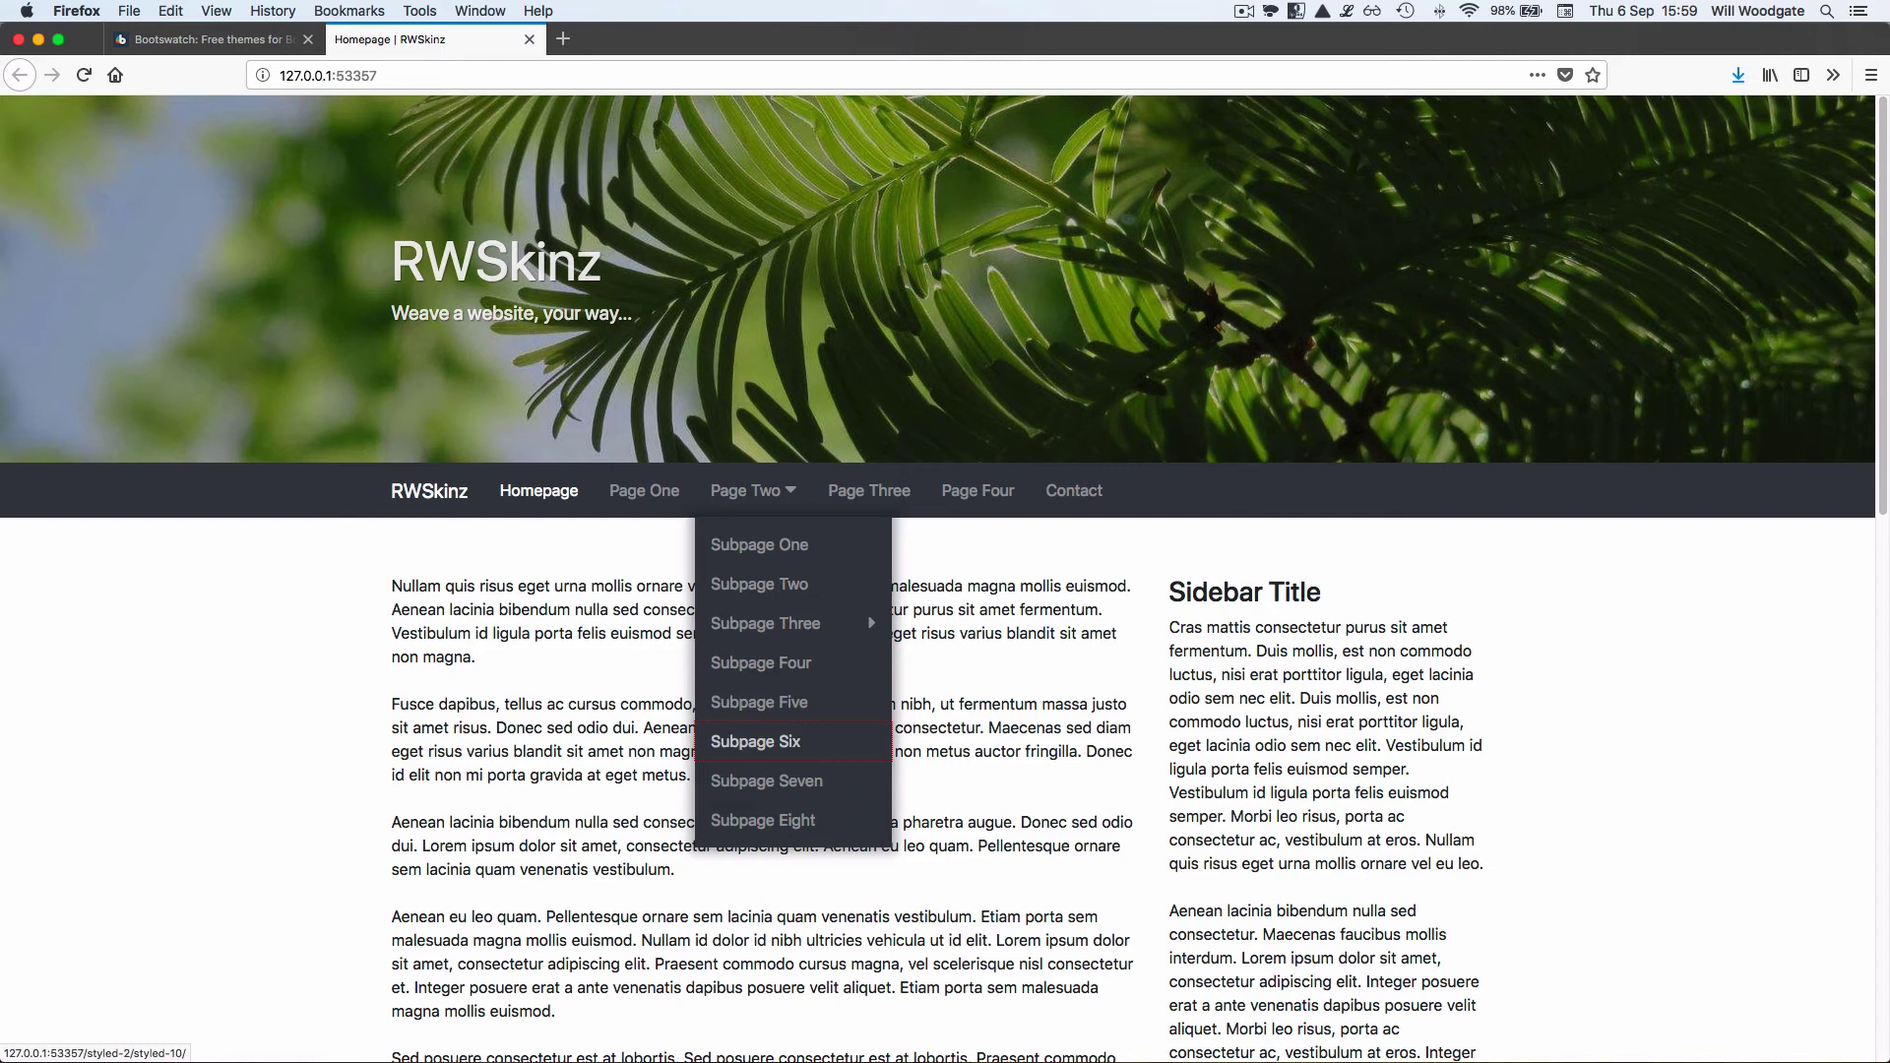
{"action": "left_click", "coordinate": [420, 703]}
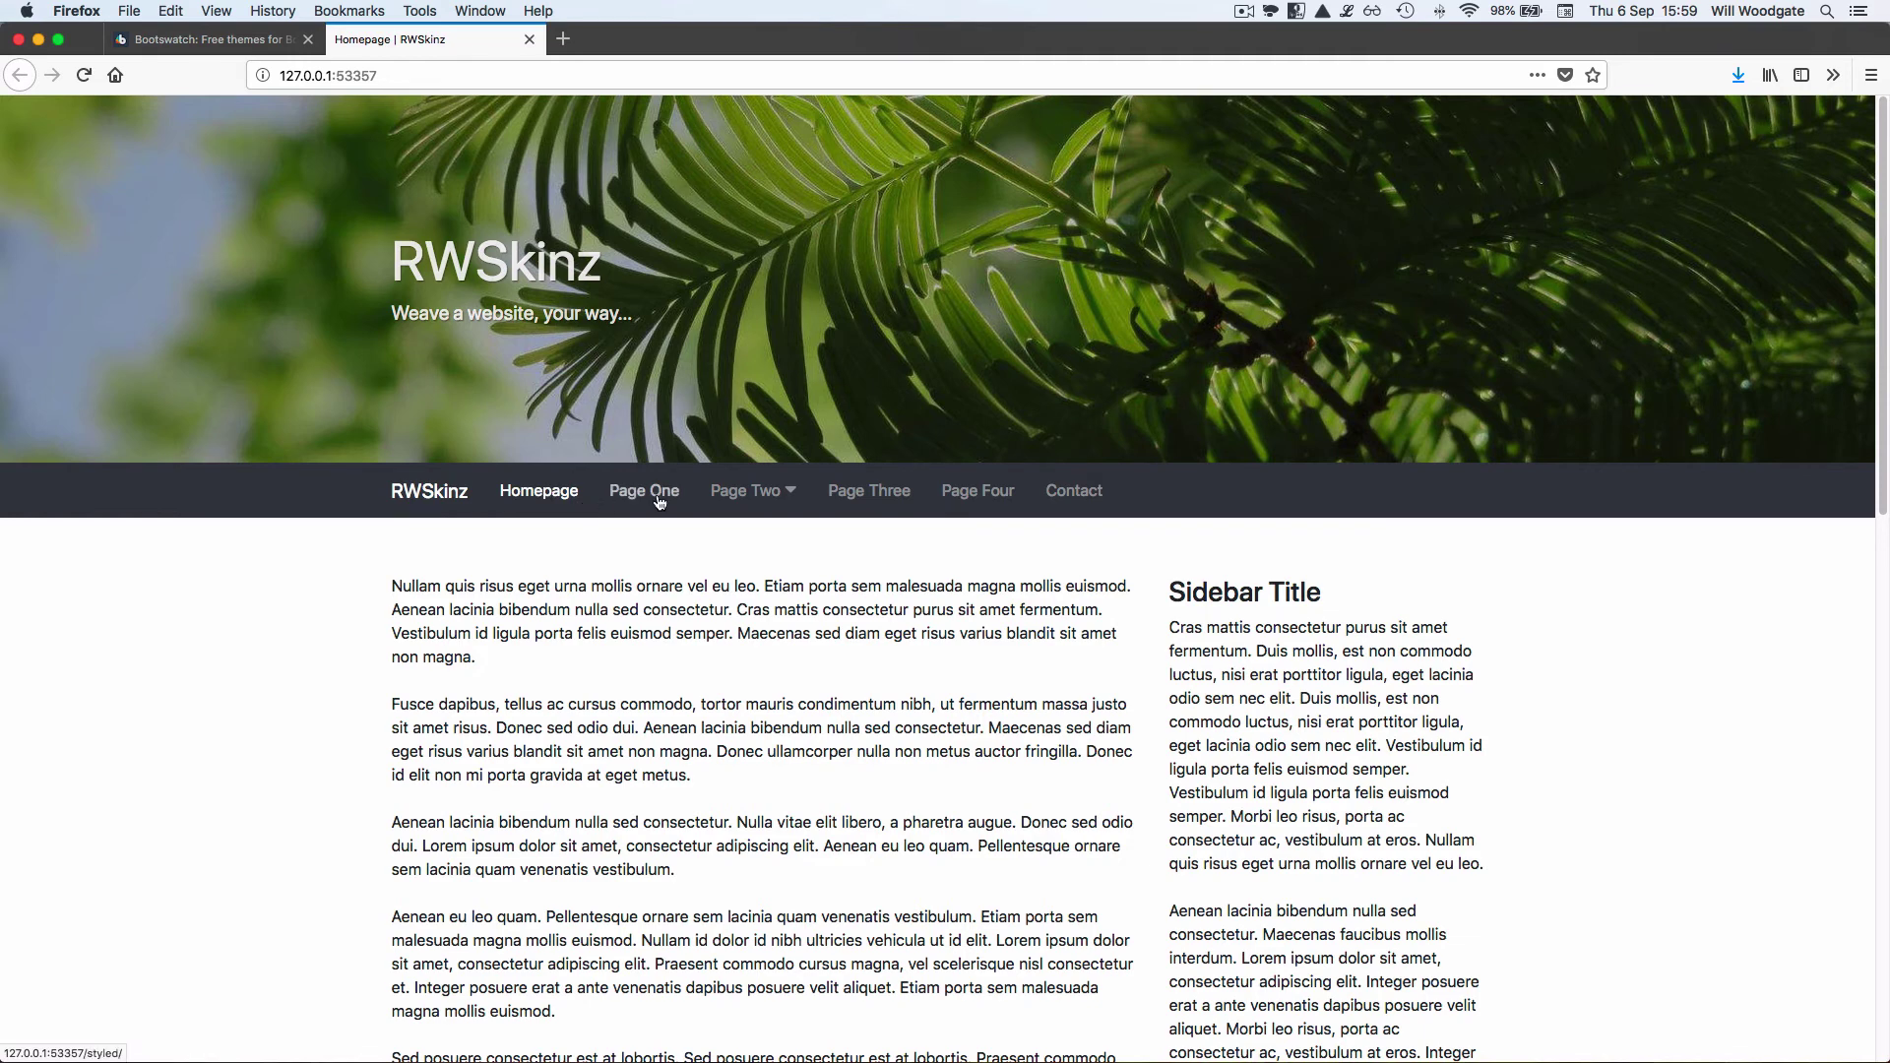
{"action": "mouse_move", "coordinate": [729, 495]}
{"action": "key", "text": "super+r"}
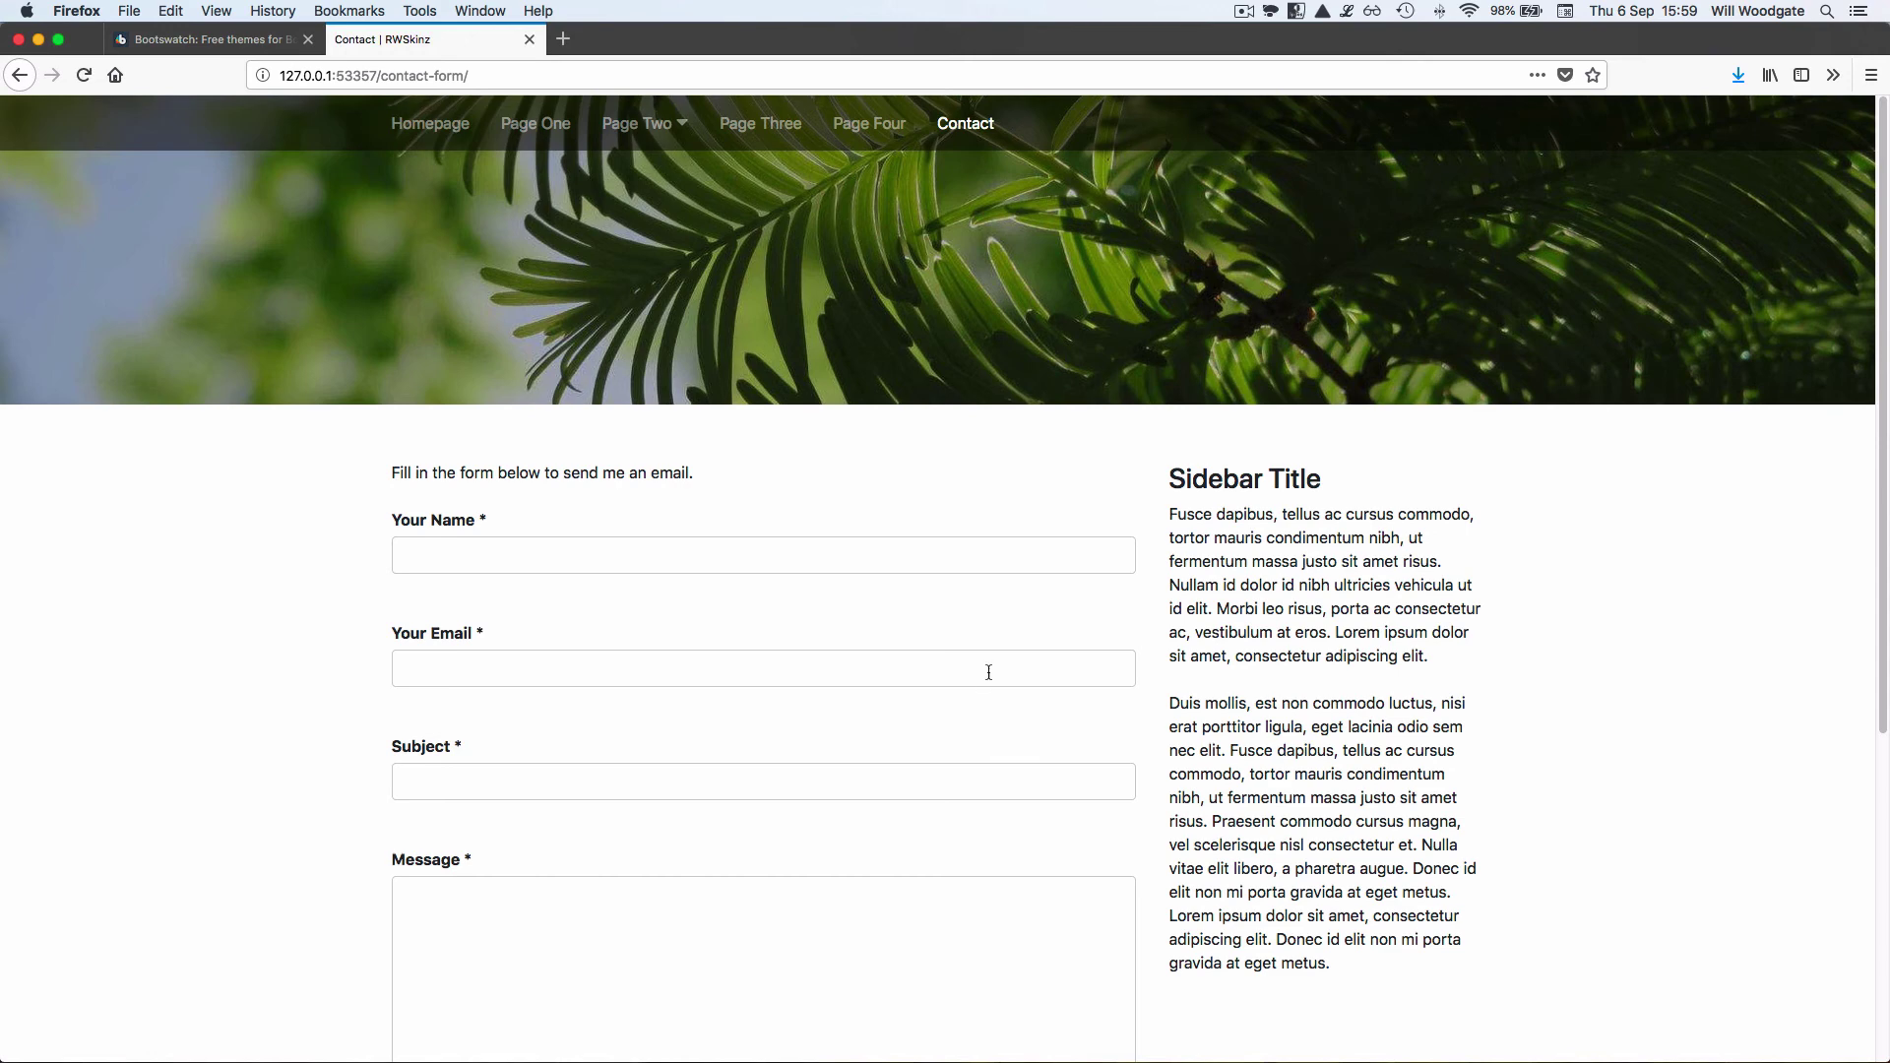
{"action": "left_click", "coordinate": [19, 75]}
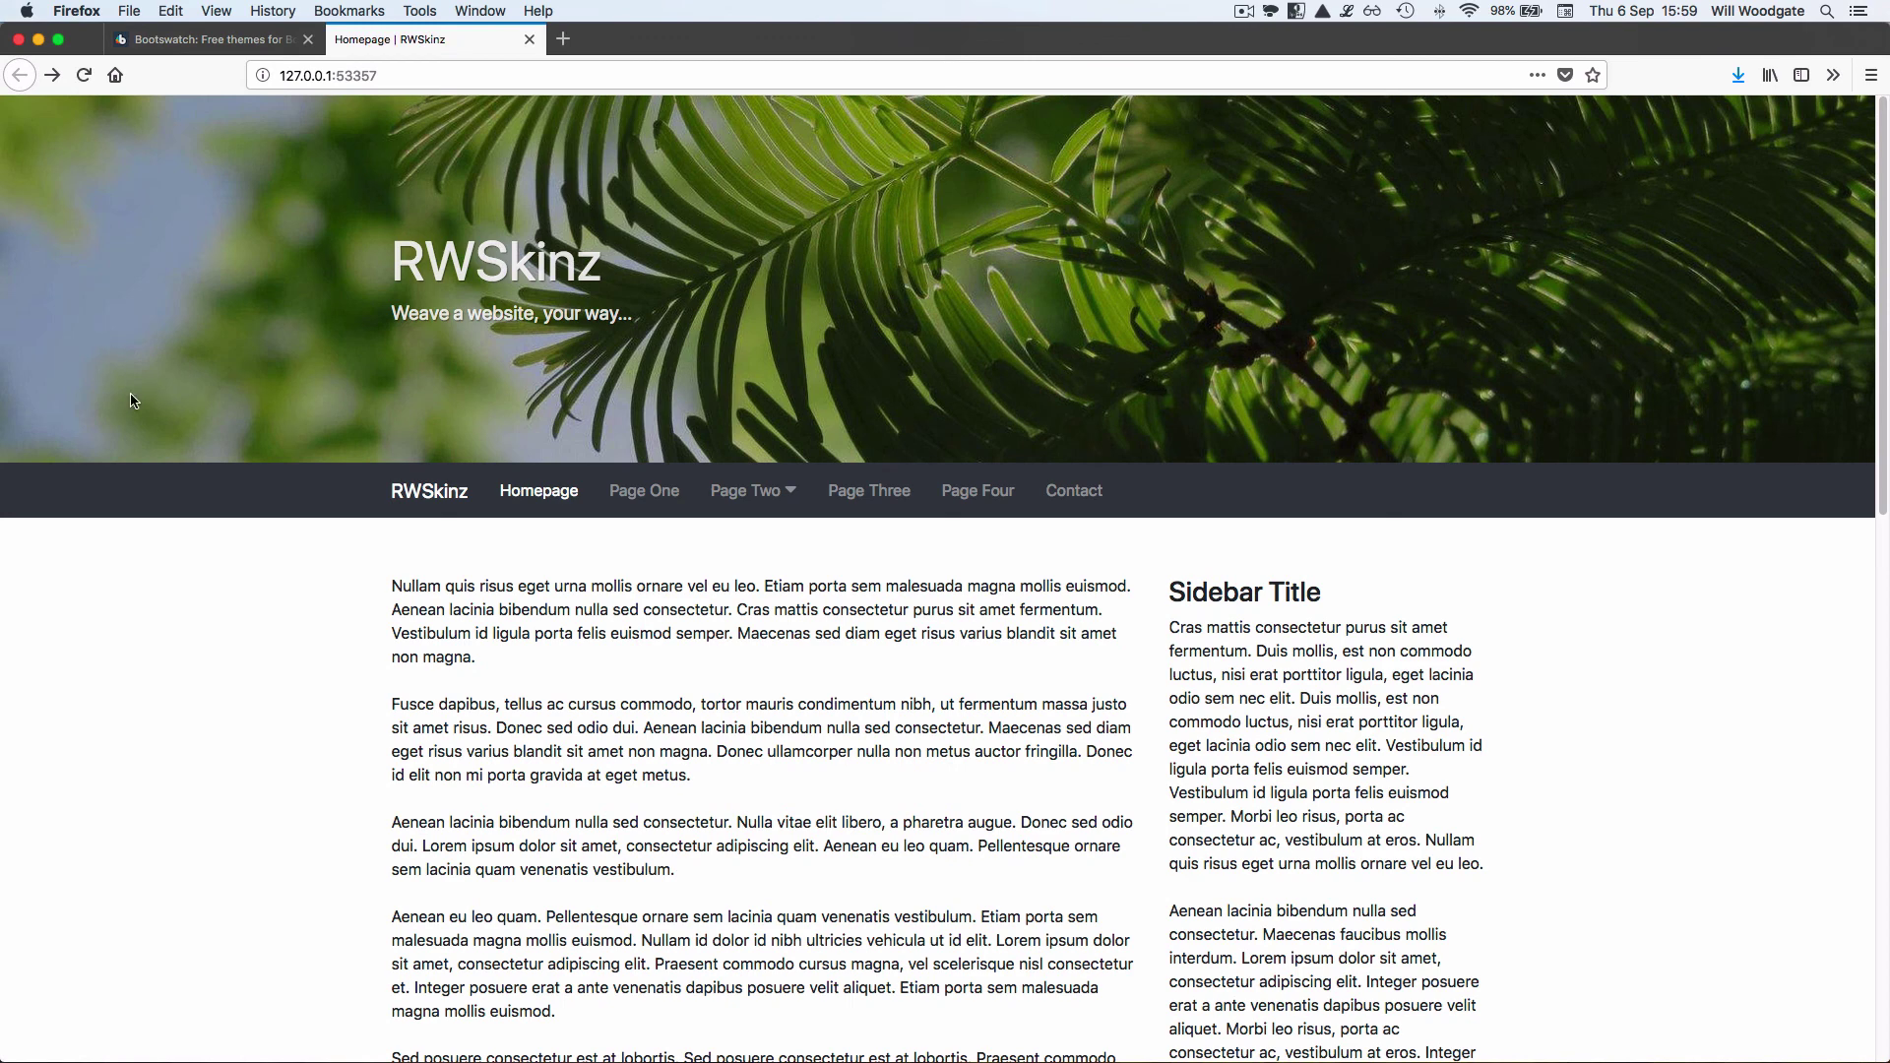